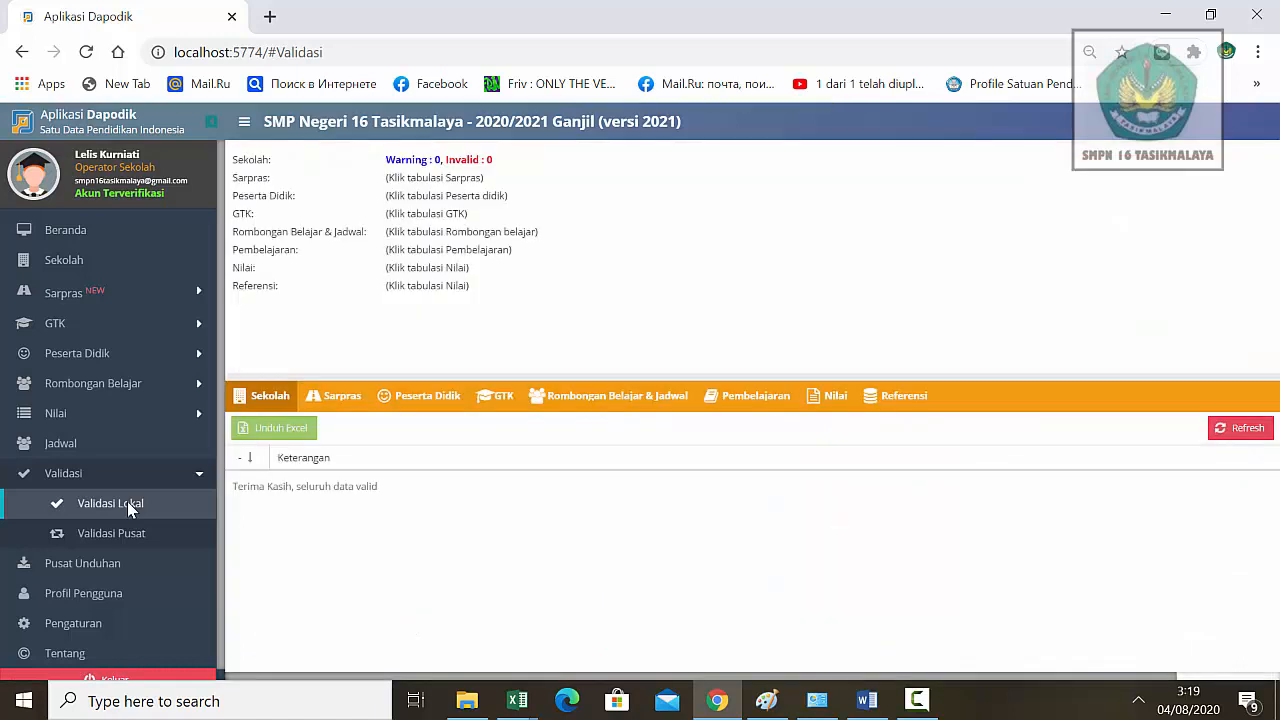
- Review the local validation warnings for Rombongan Belajar & Jadwal and open the Jadwal page
left_click(599, 400)
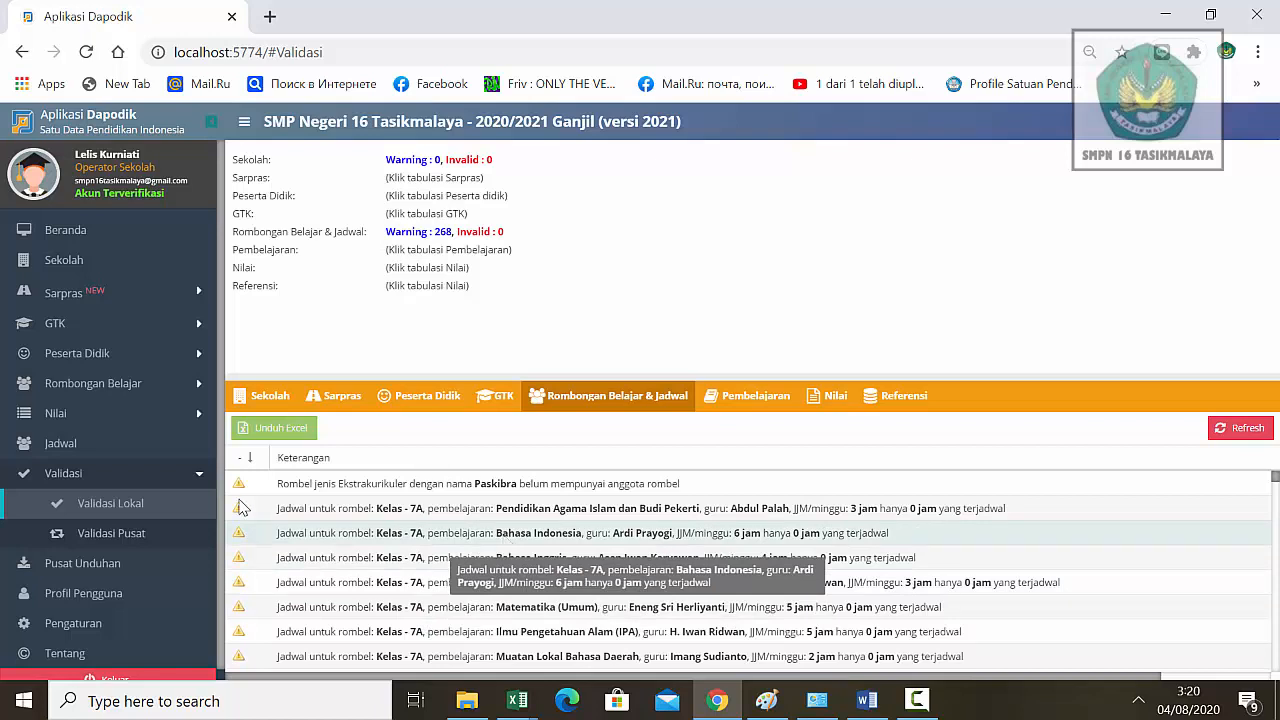
left_click(65, 444)
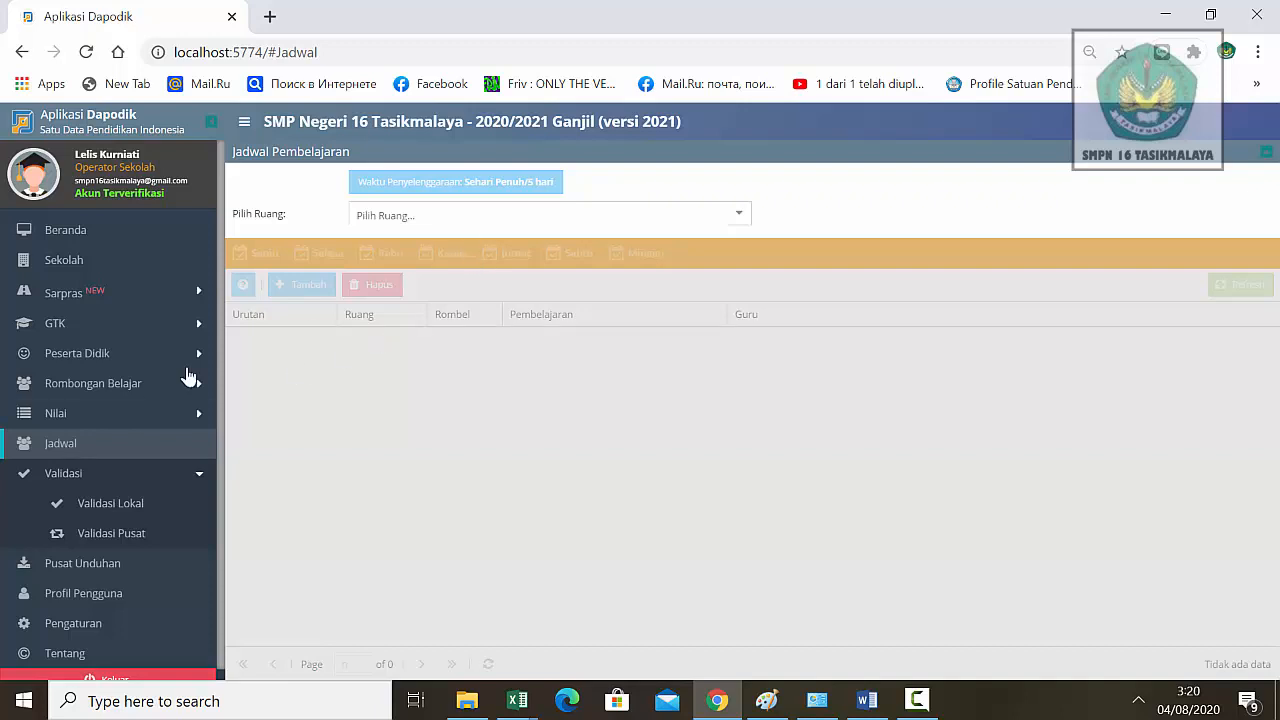
- Review the Pembelajaran assignments of regular class 7A, including teachers and weekly hours, and close the list
left_click(143, 388)
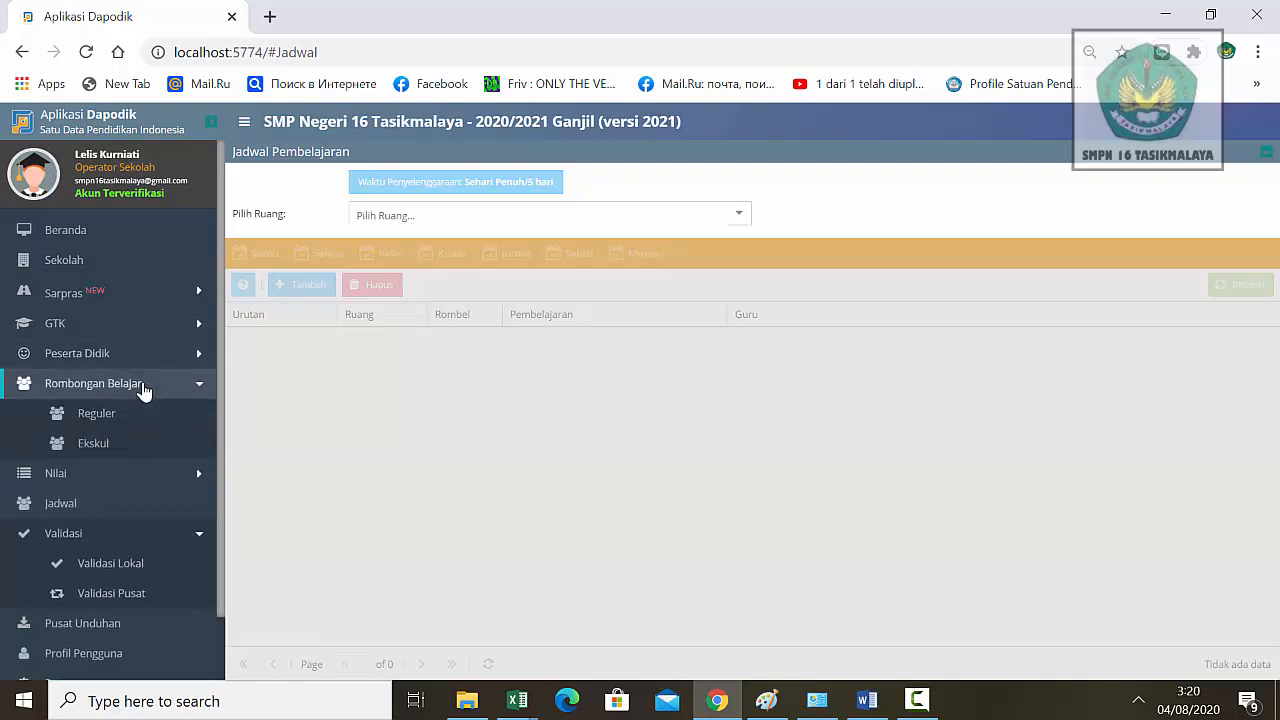
left_click(107, 422)
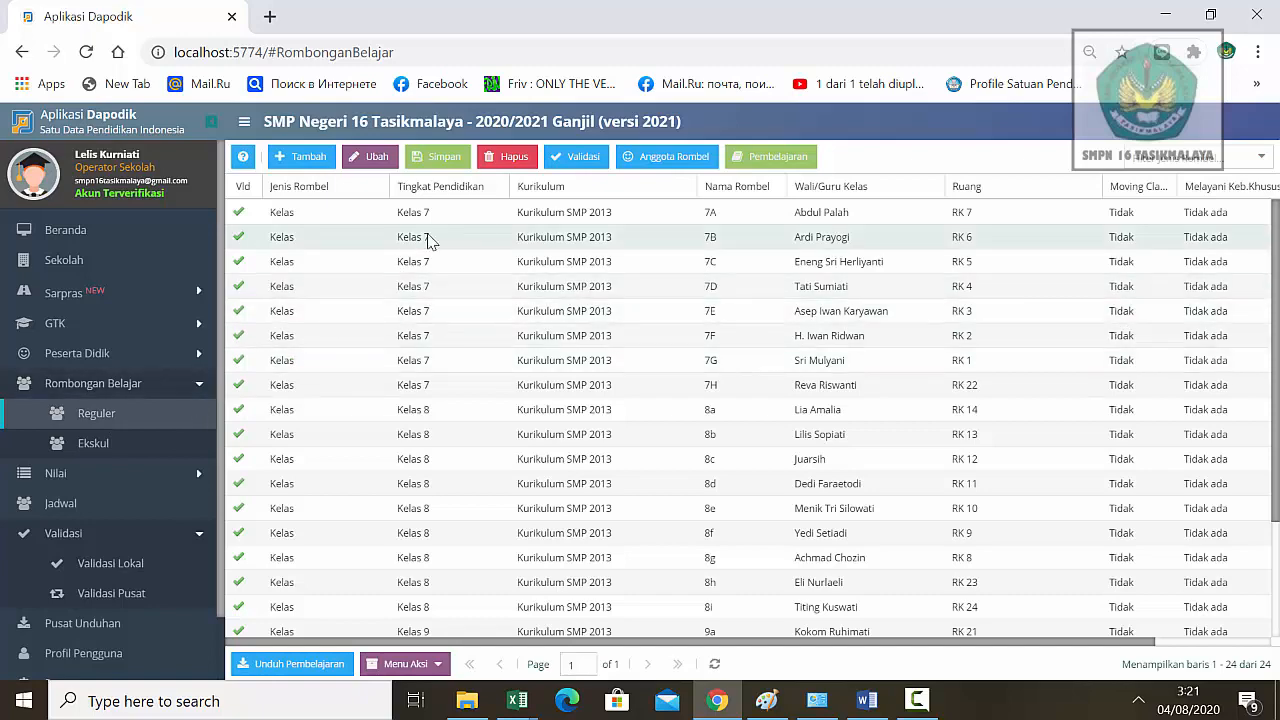
left_click(455, 222)
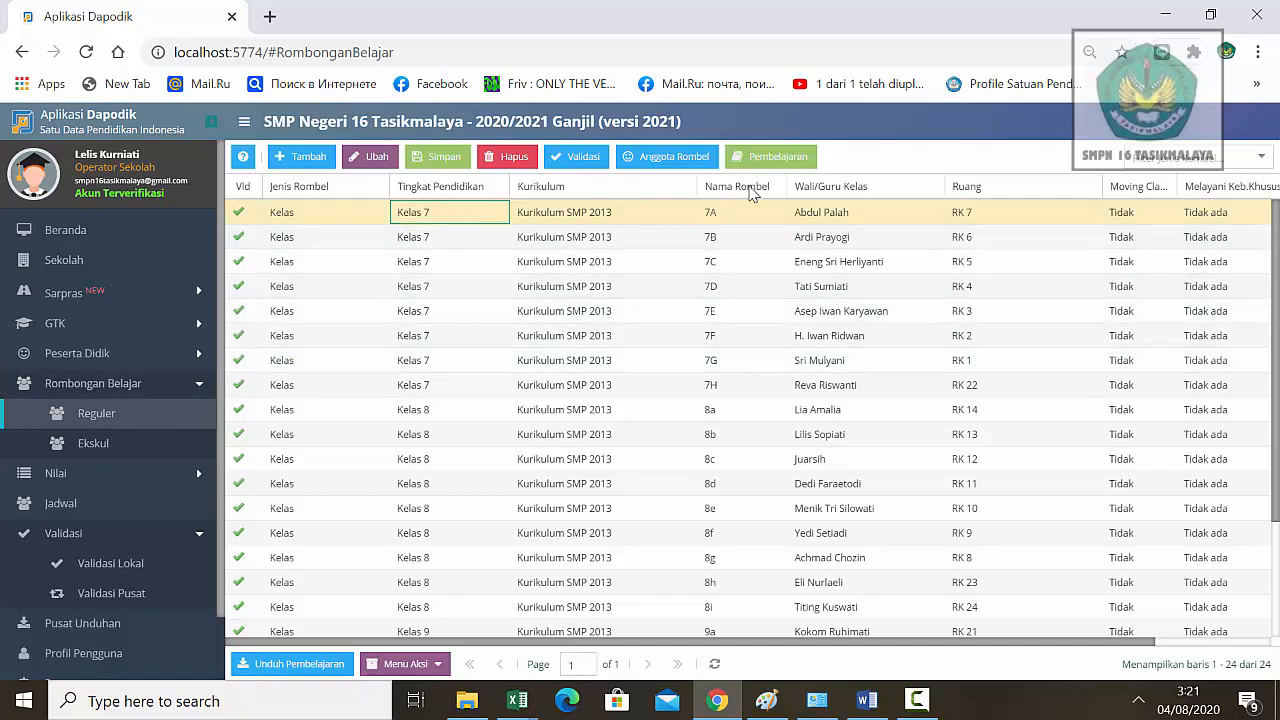
left_click(776, 163)
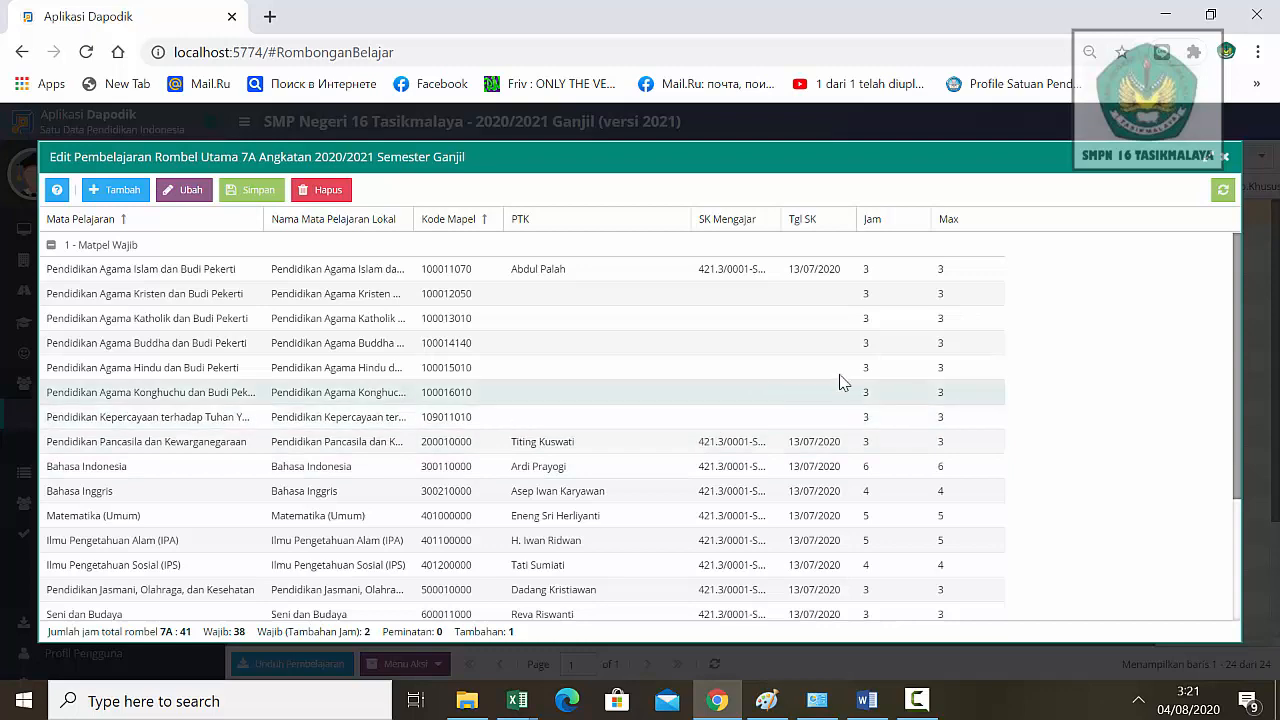
left_click(1224, 160)
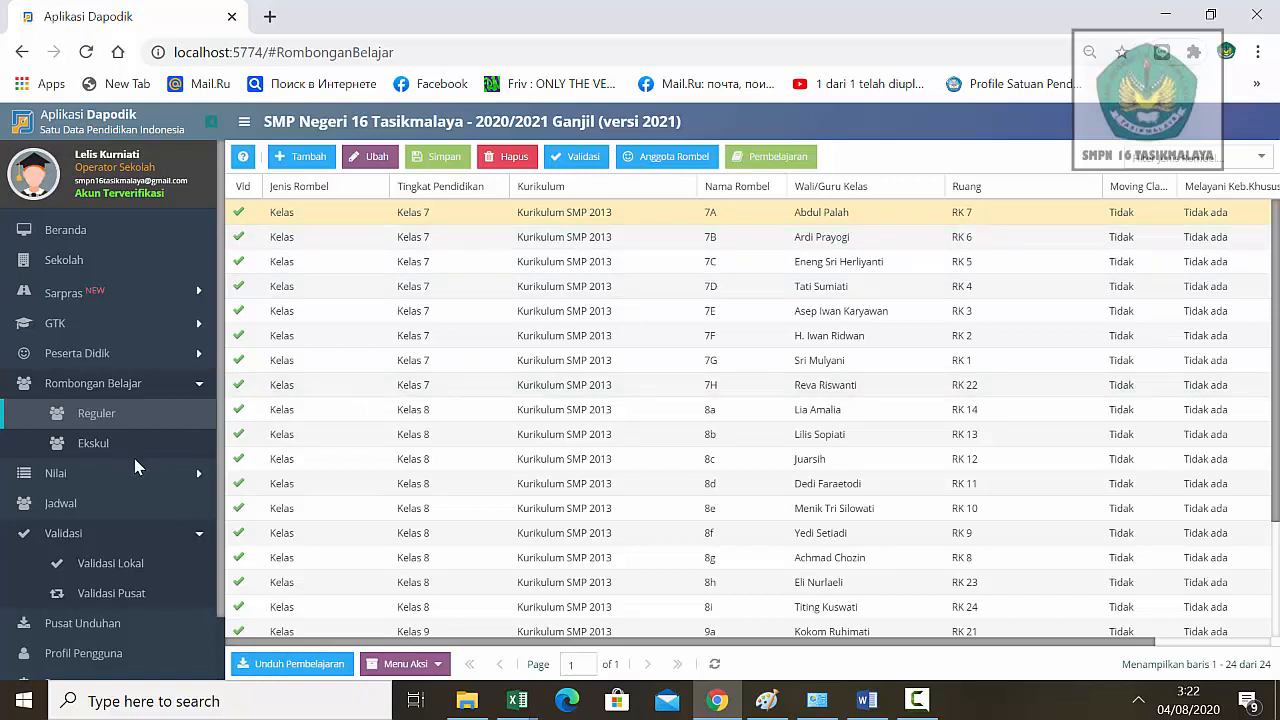
- Open the lesson schedule (Jadwal) for classroom RK 7
left_click(81, 503)
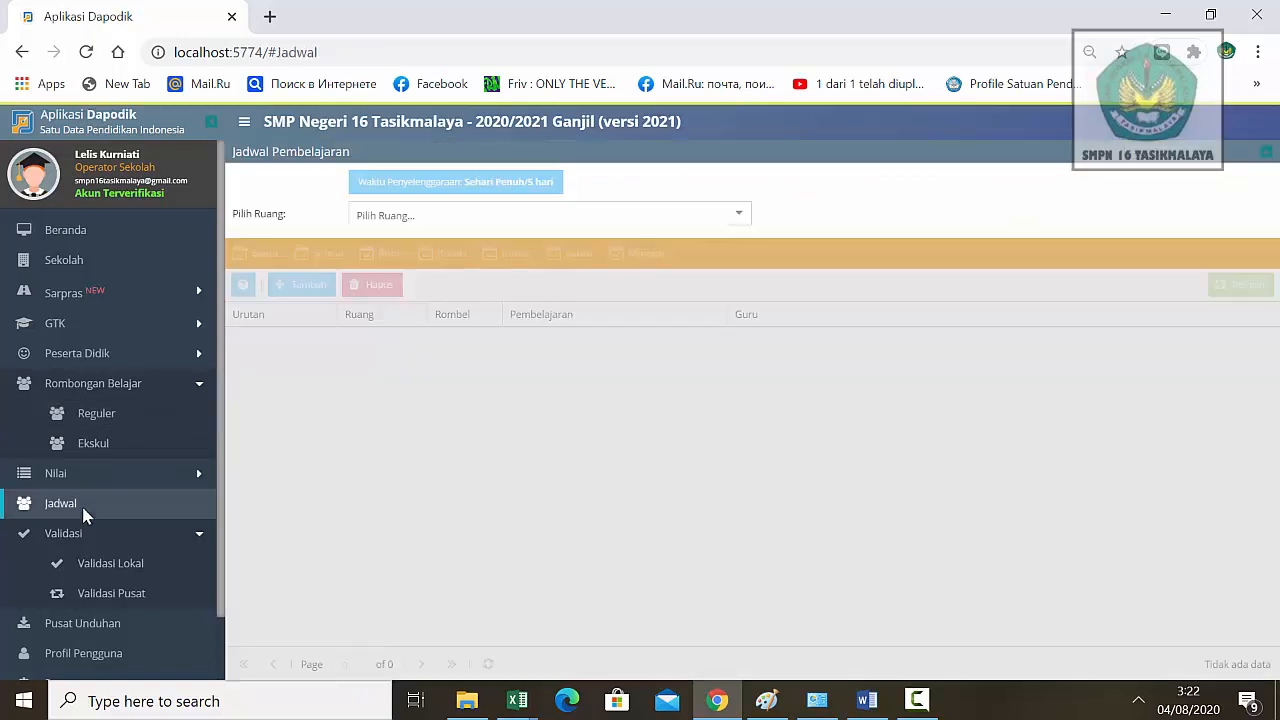
left_click(740, 217)
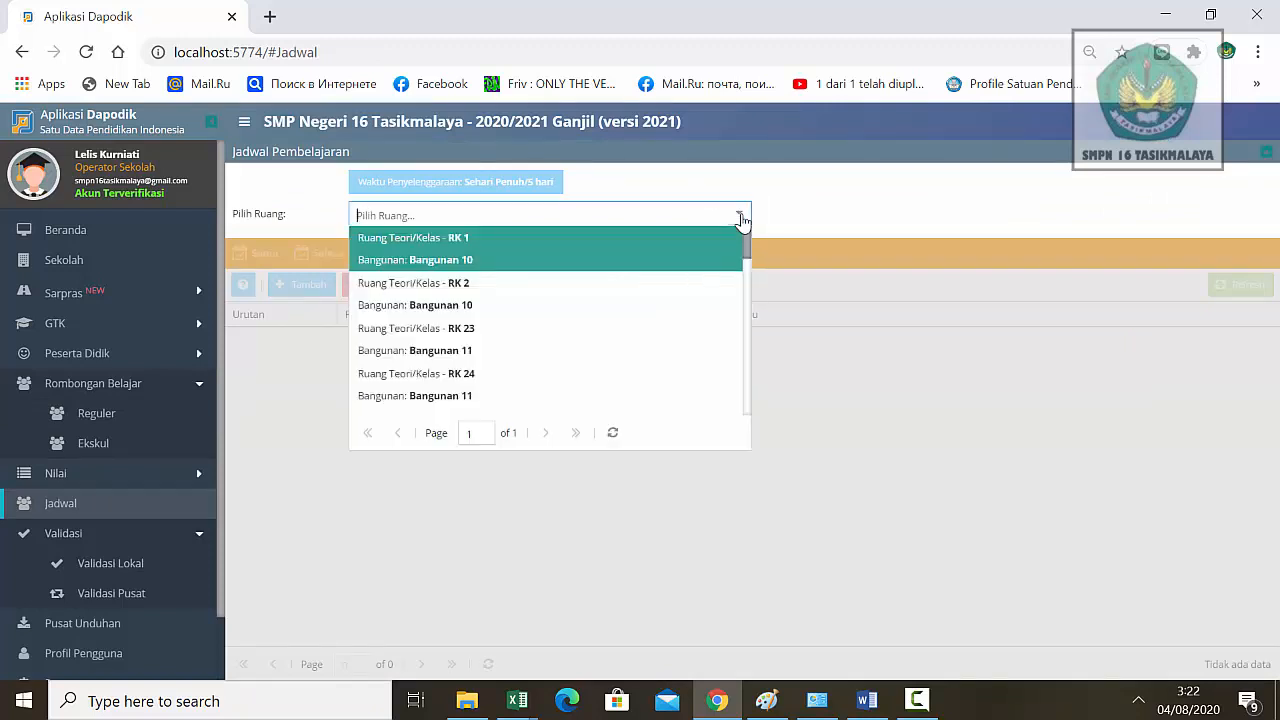
left_click_drag(745, 245, 744, 303)
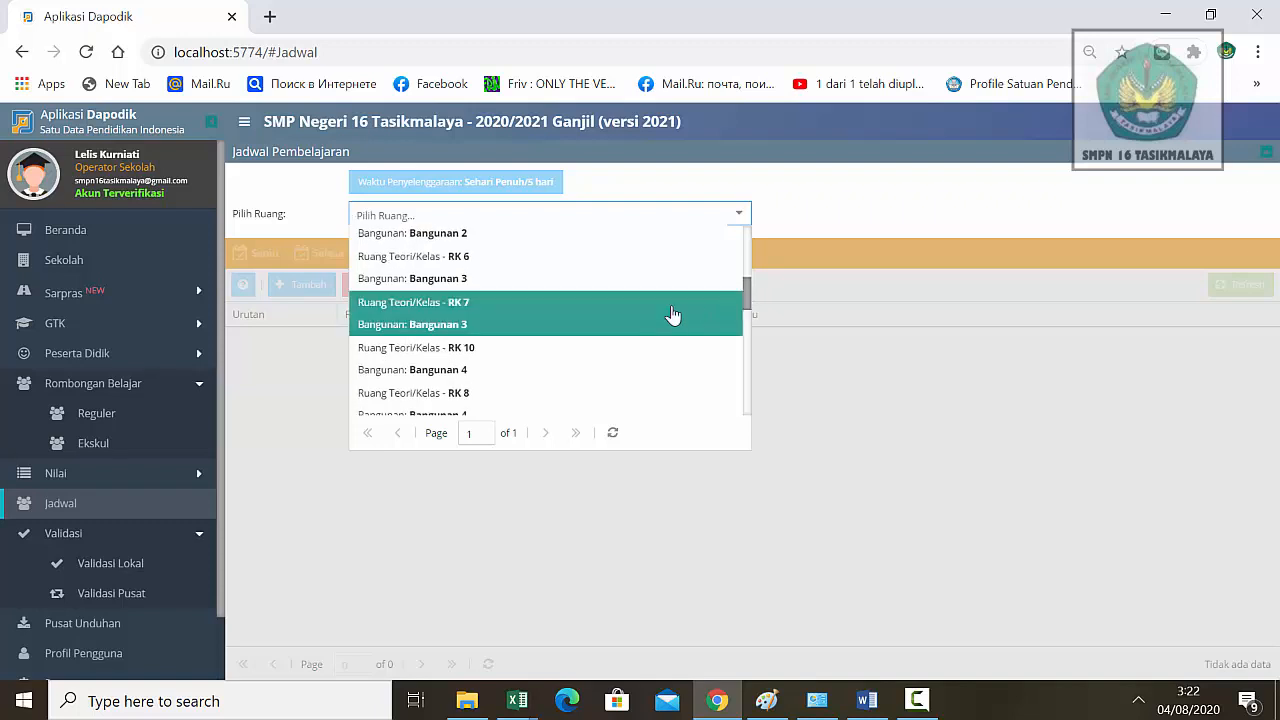
left_click(538, 315)
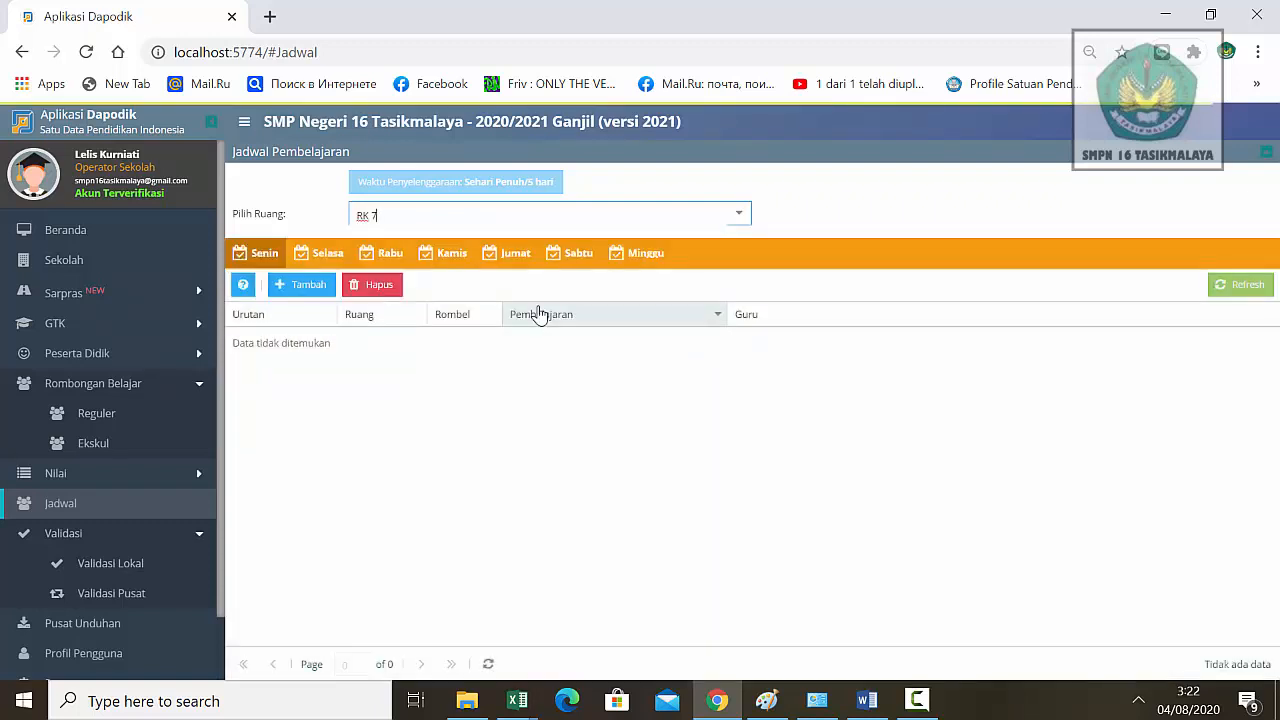
- Add Bahasa Inggris to the Senin schedule of RK 7 with 2 hours starting at lesson 1, and save it
left_click(311, 288)
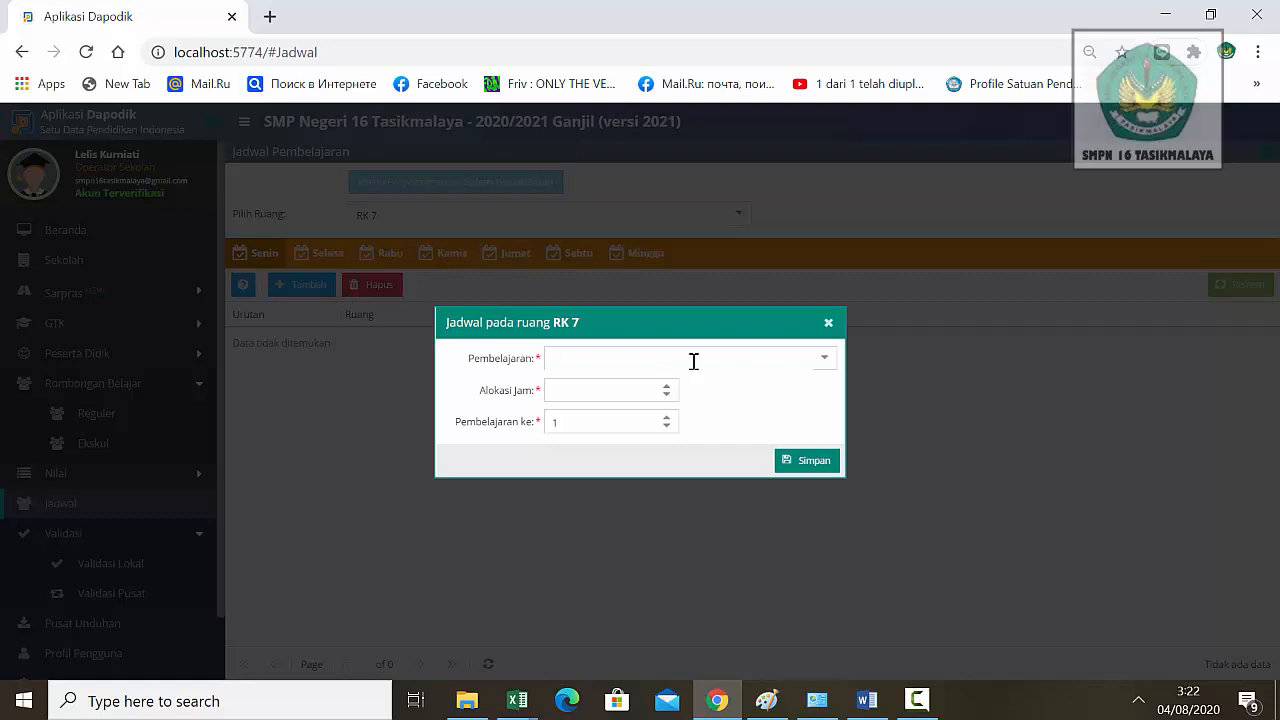
left_click(828, 364)
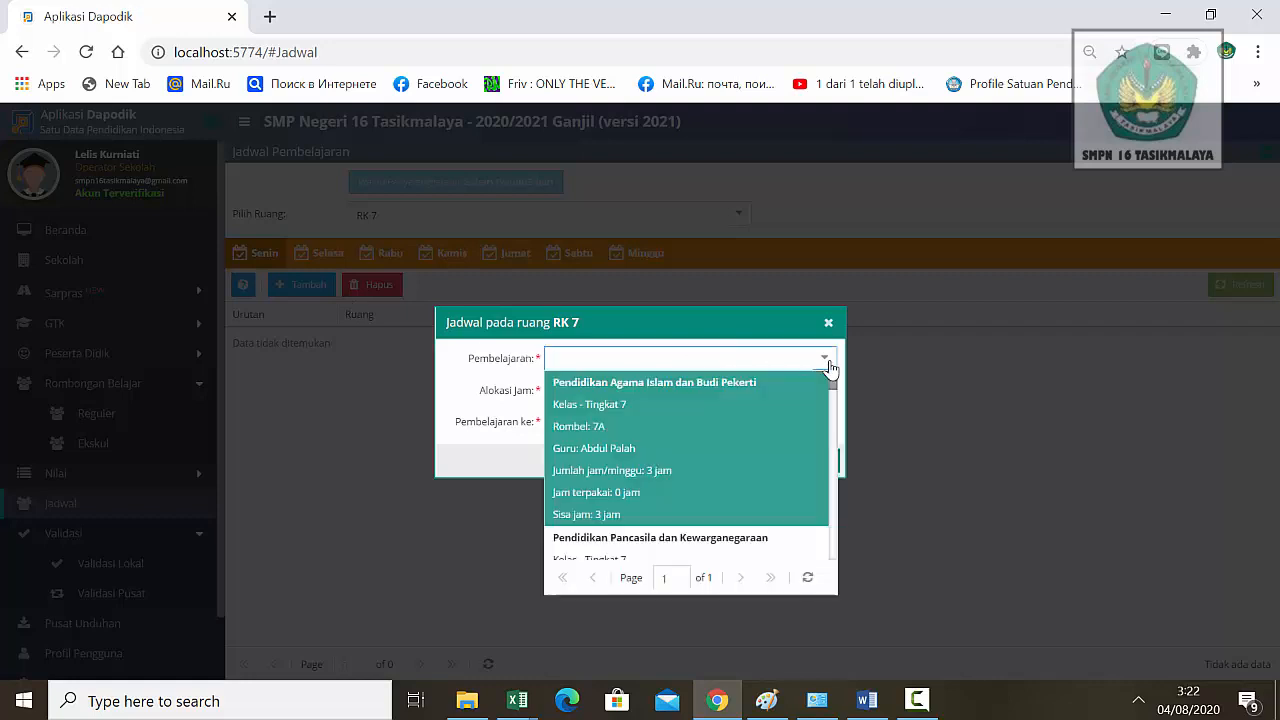
scroll(832, 388, "down", 5)
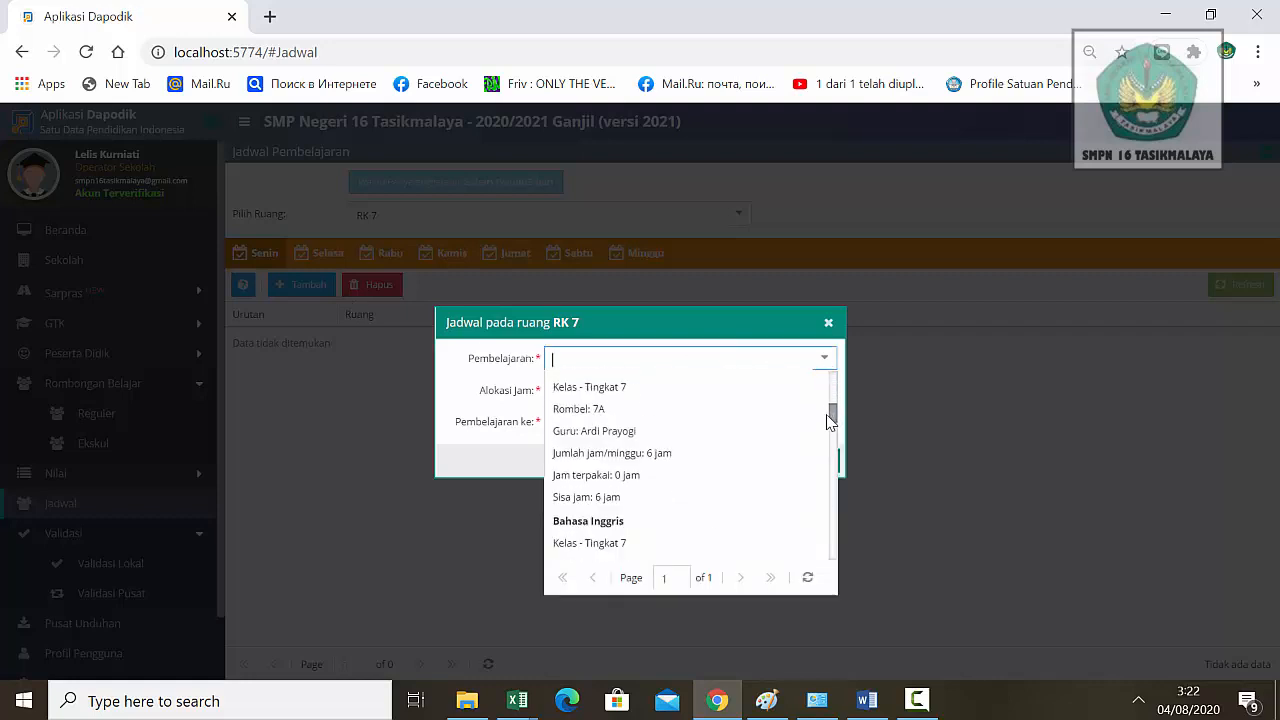
scroll(690, 494, "down", 1)
left_click(678, 496)
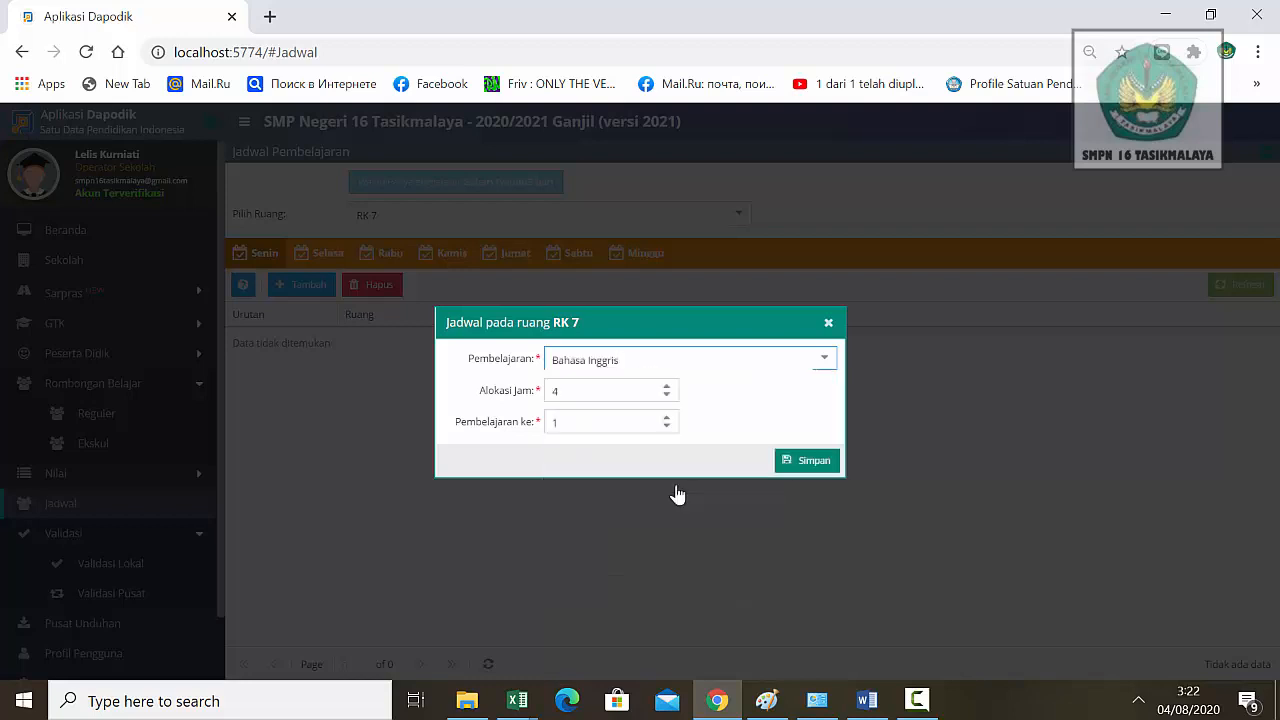
left_click(667, 401)
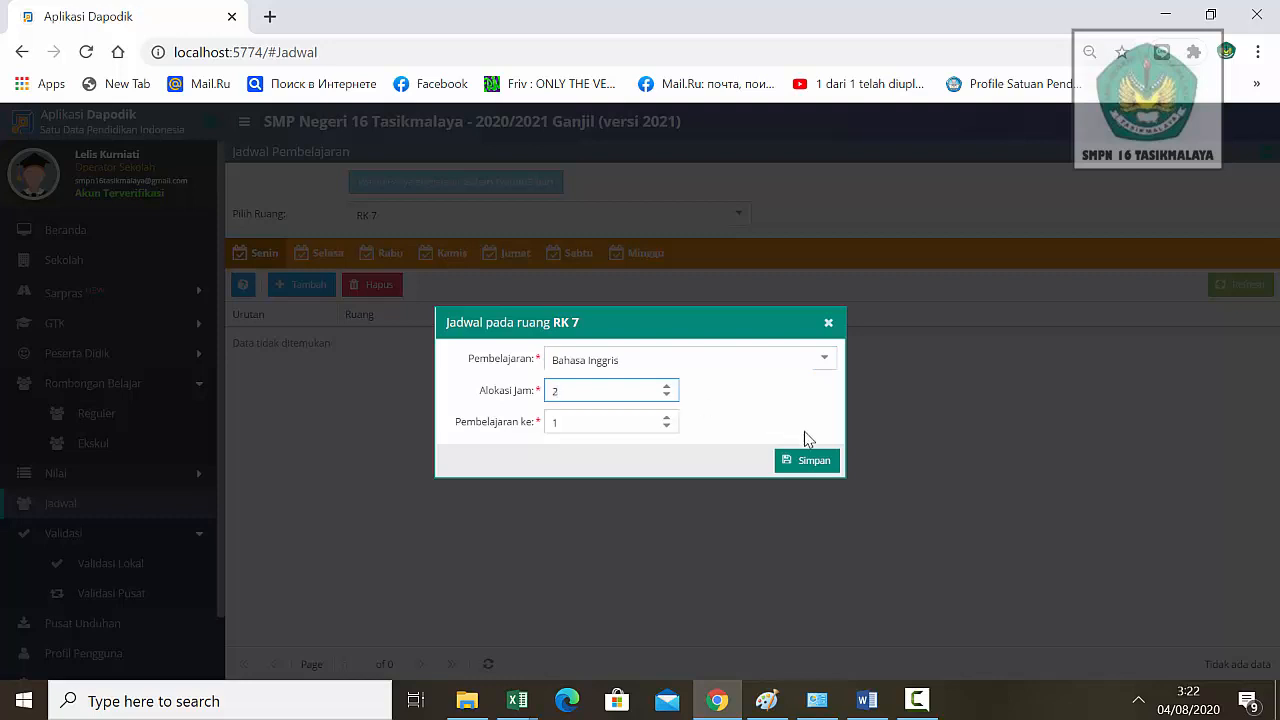
left_click(818, 468)
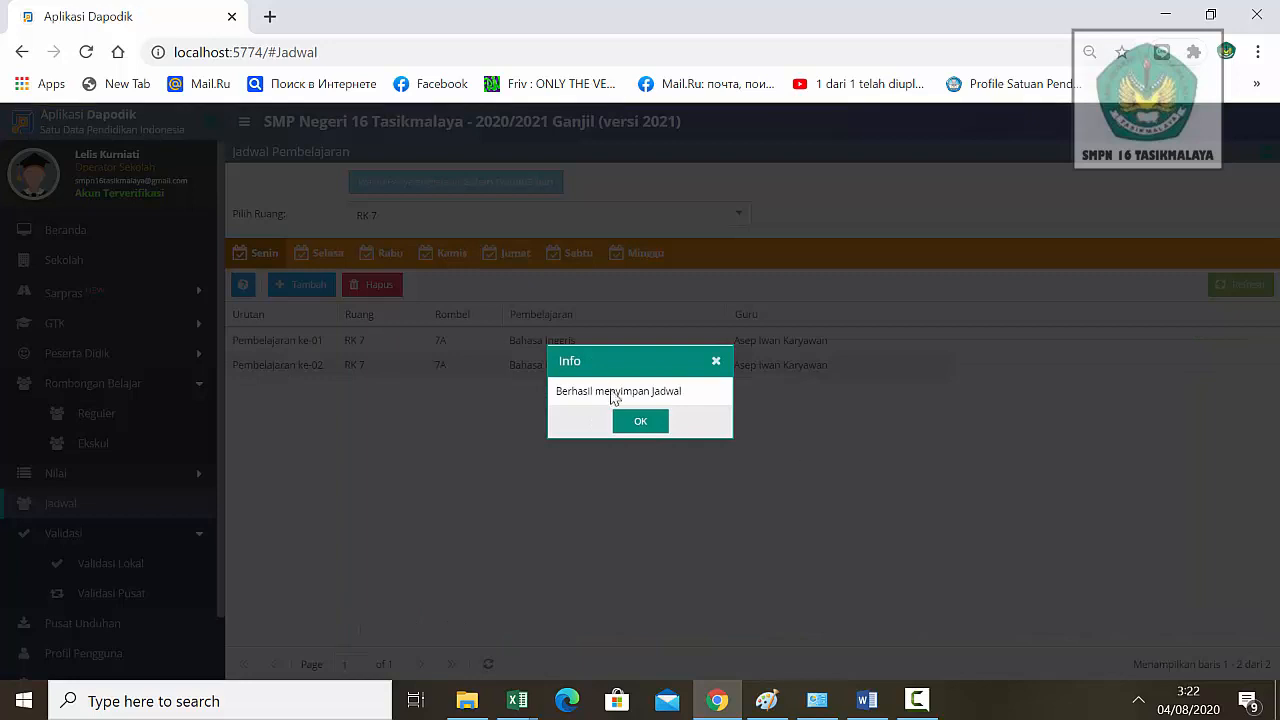
left_click(634, 424)
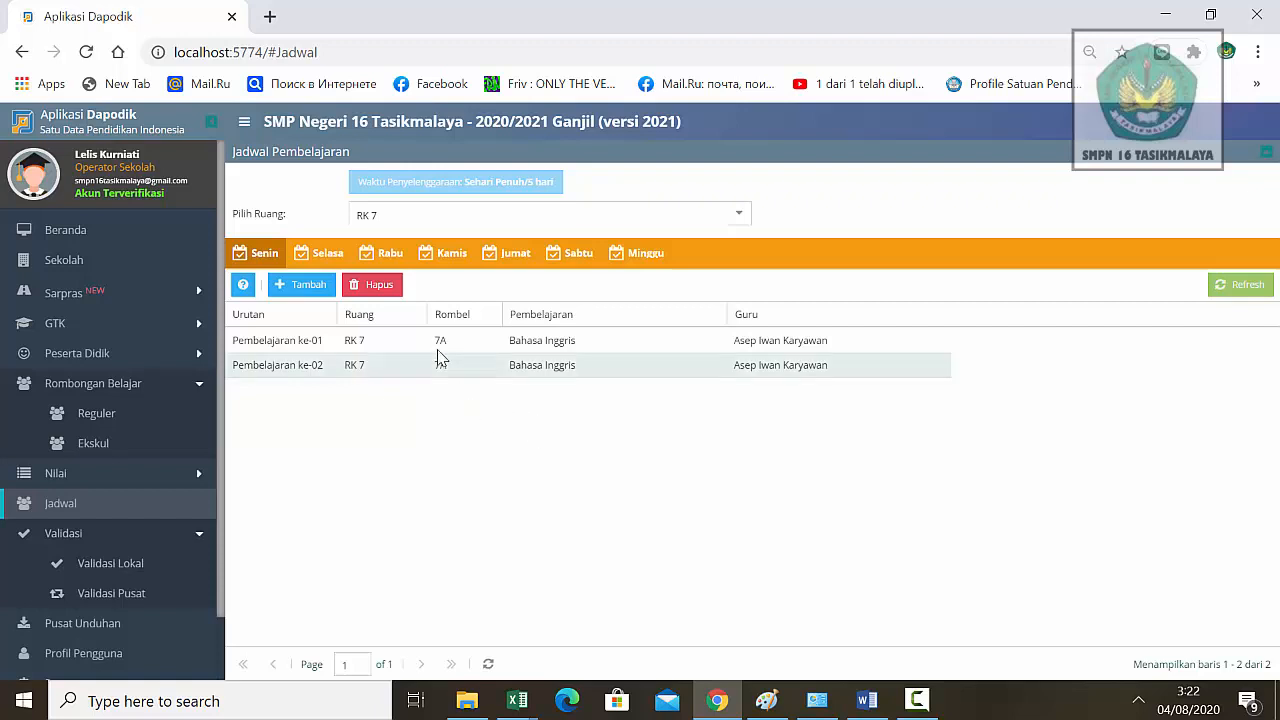
- Add Bahasa Indonesia to the Senin schedule of RK 7 with 2 hours starting at lesson 3, and save it
left_click(316, 287)
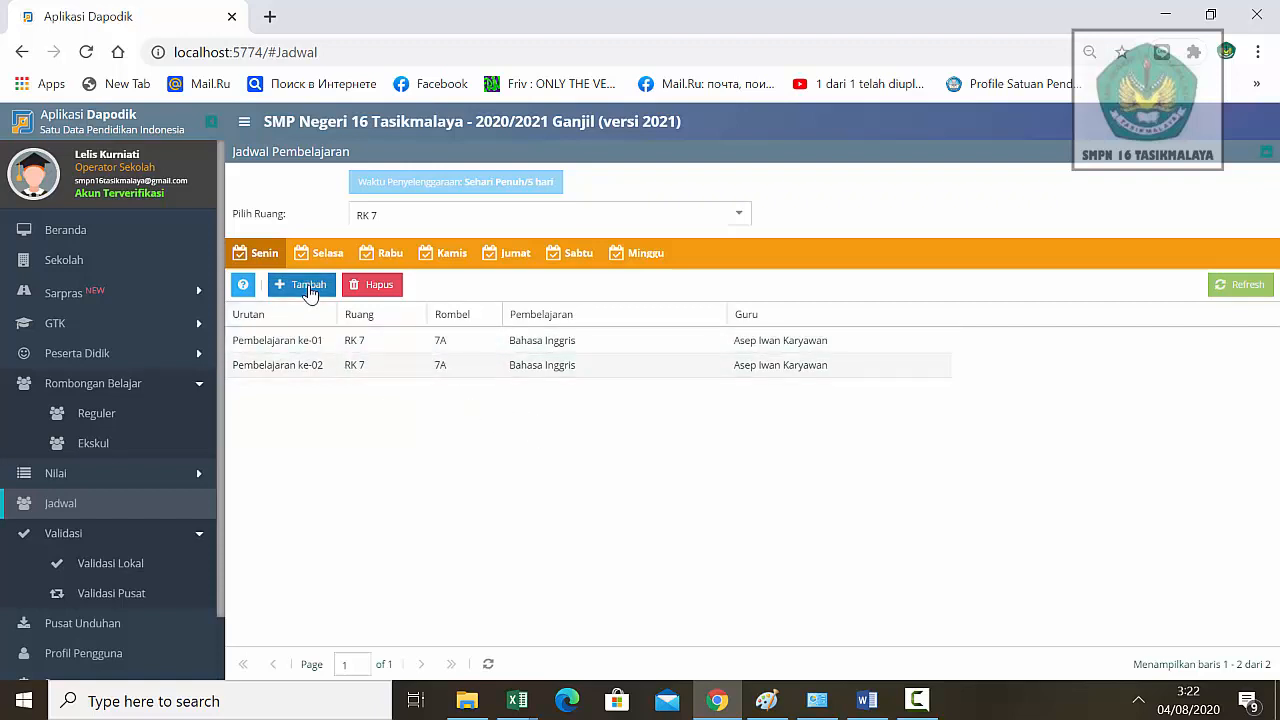
left_click(826, 358)
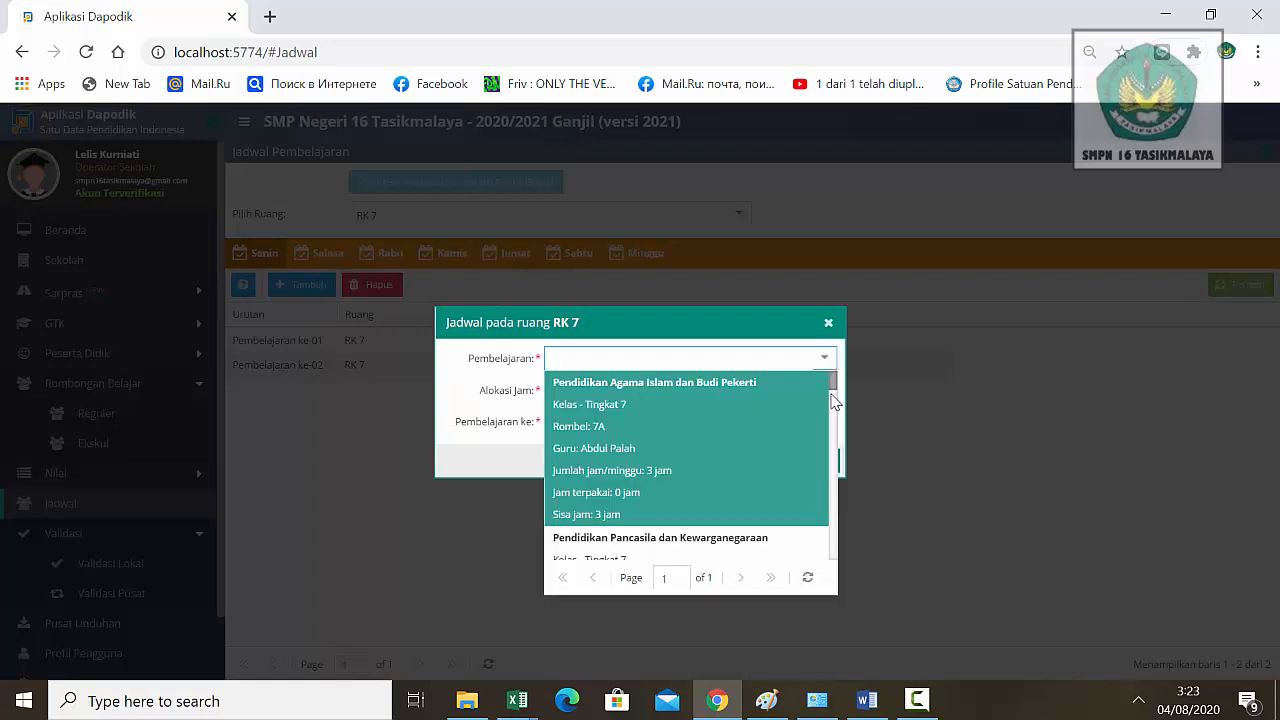
left_click_drag(832, 384, 831, 413)
left_click(711, 469)
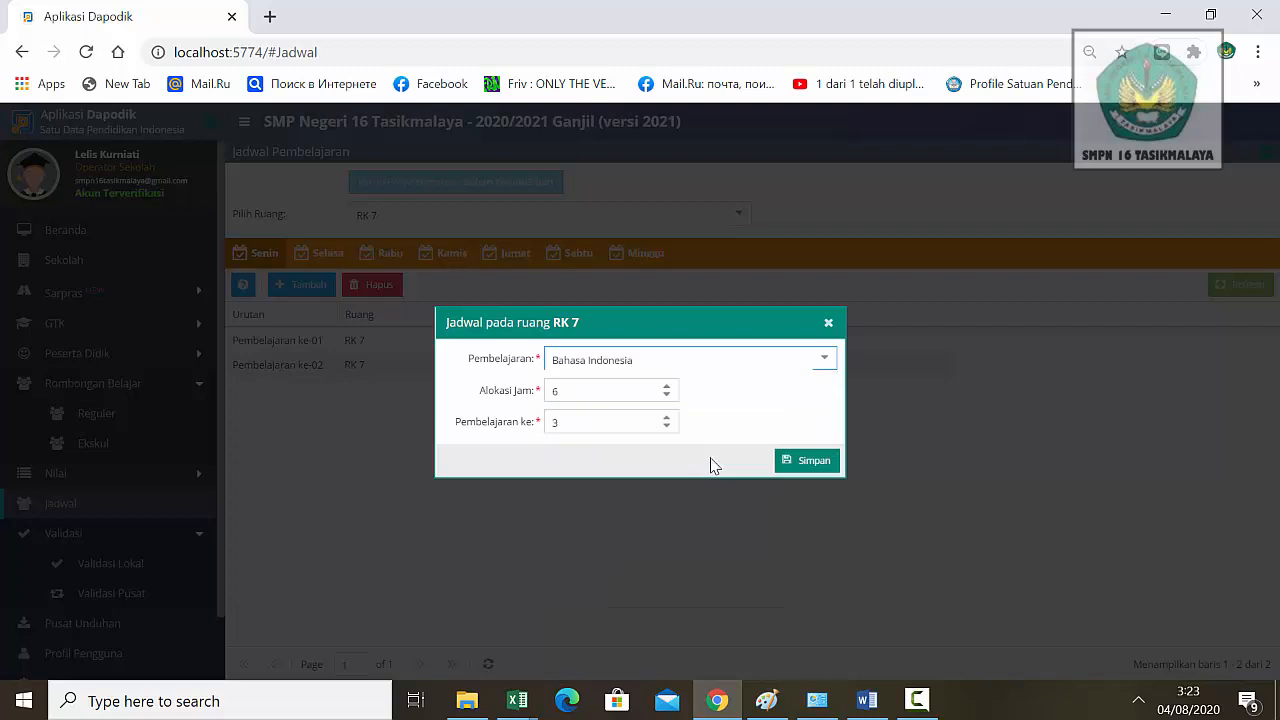
left_click(666, 395)
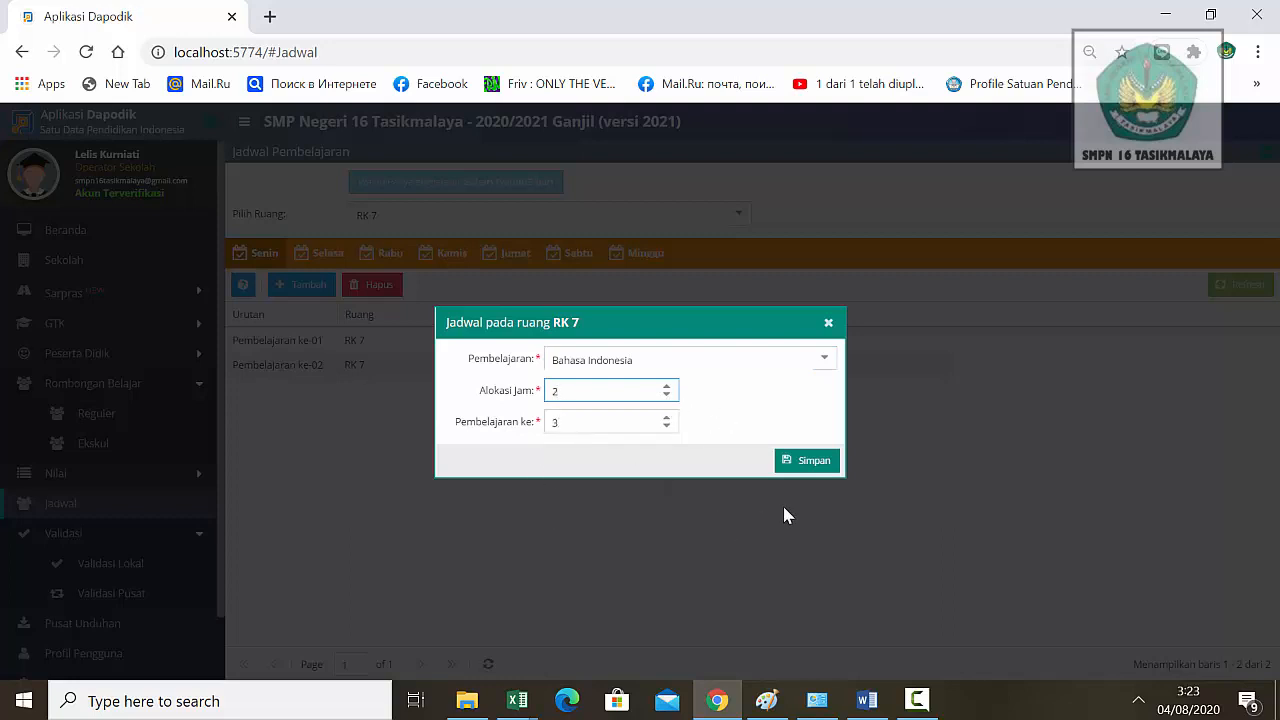
left_click(822, 466)
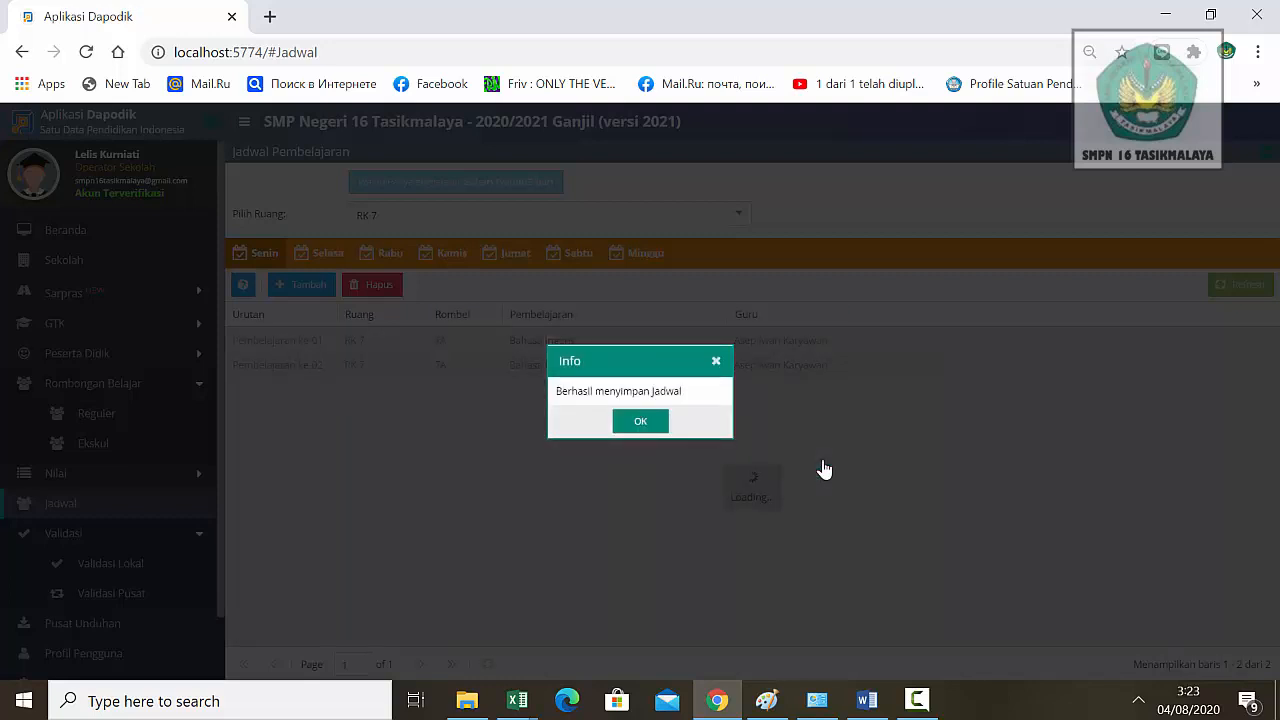
left_click(641, 422)
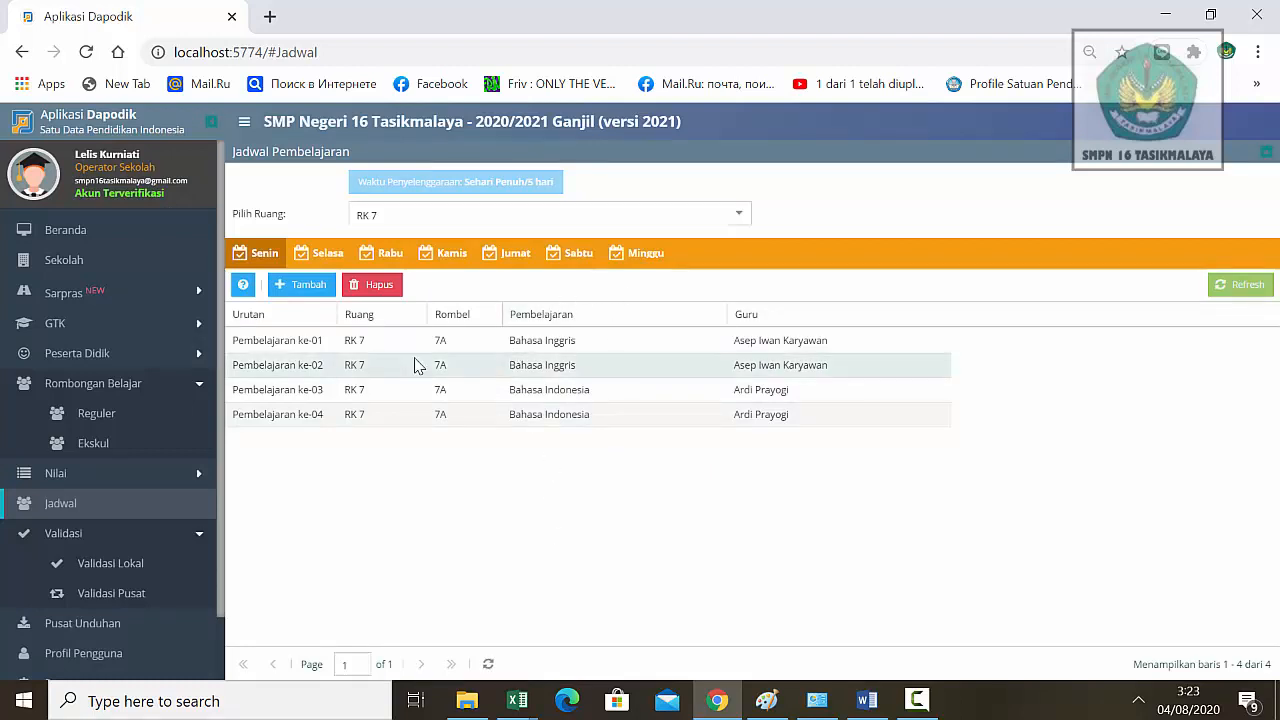
- Add Ilmu Pengetahuan Sosial (IPS) to the Senin schedule of RK 7 with 2 hours starting at lesson 5, and save it
left_click(311, 292)
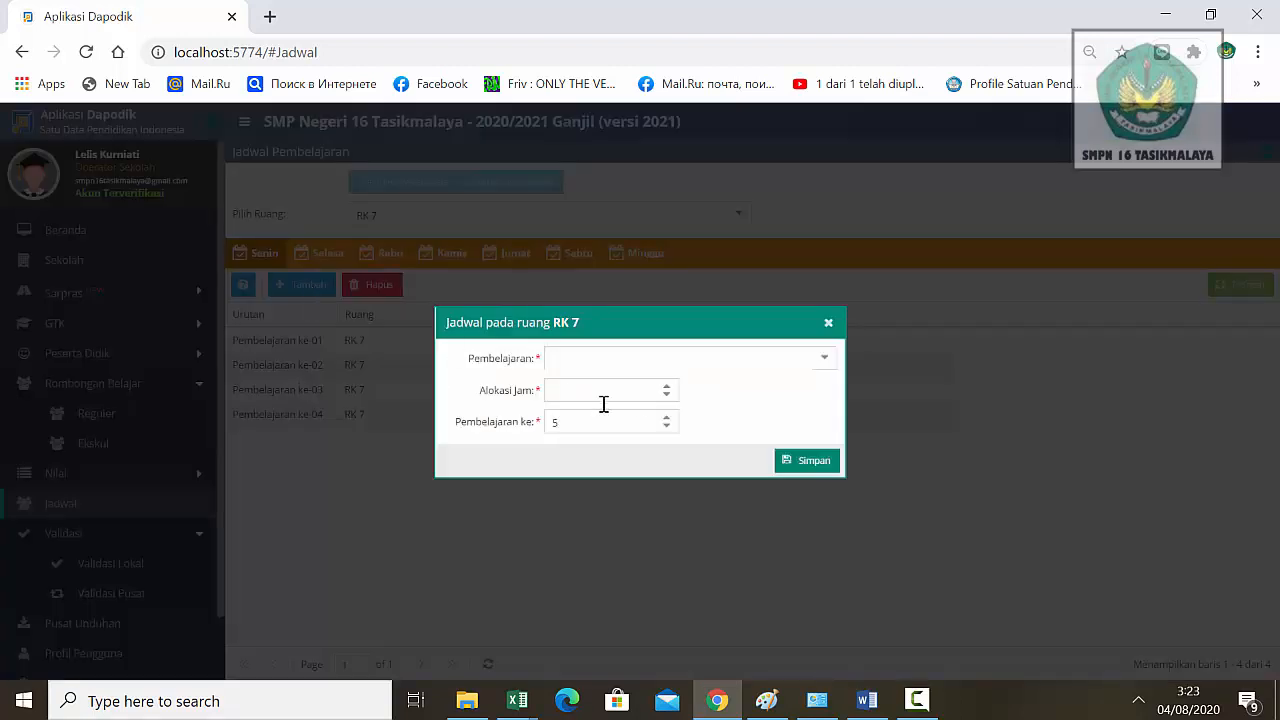
left_click(826, 357)
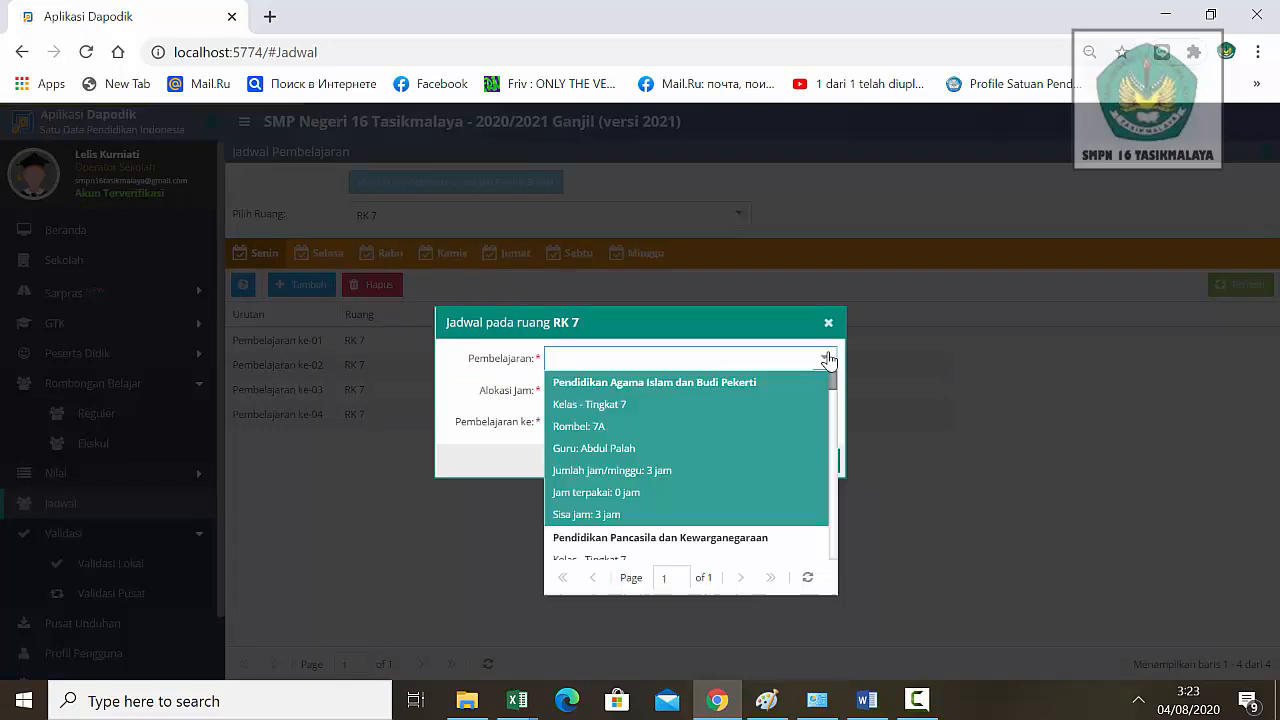
left_click_drag(835, 390, 834, 490)
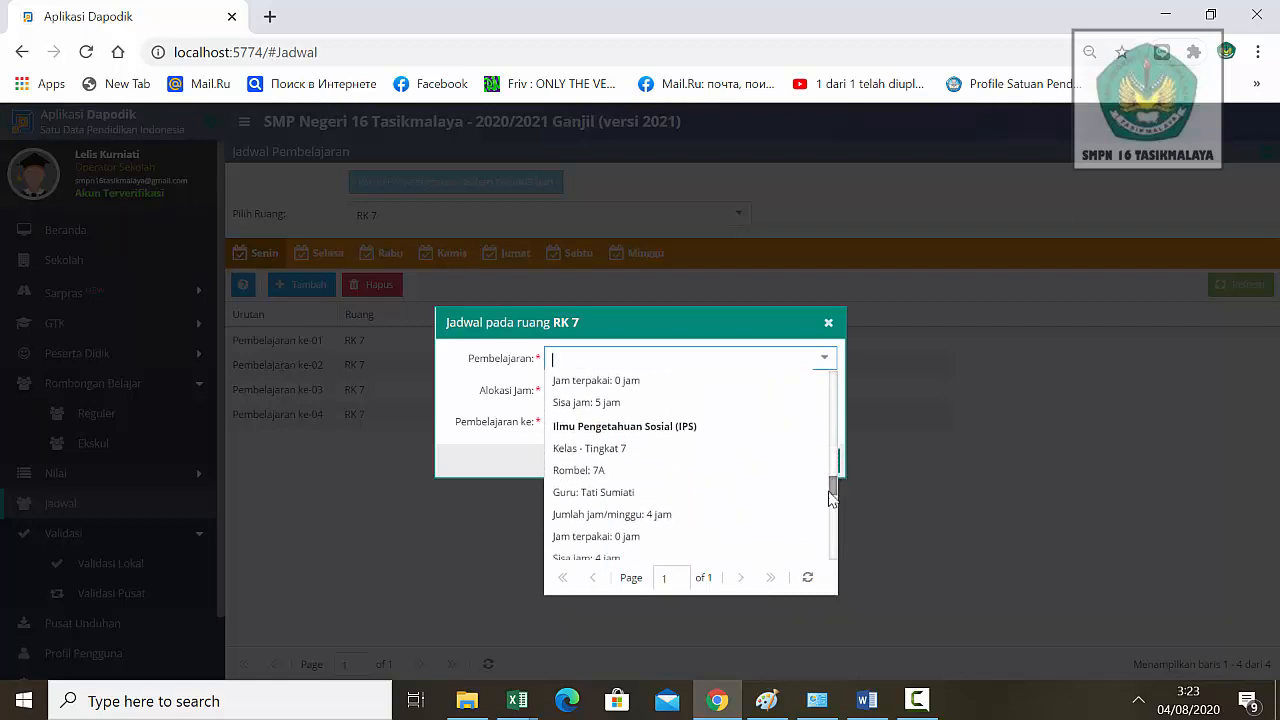
left_click(709, 486)
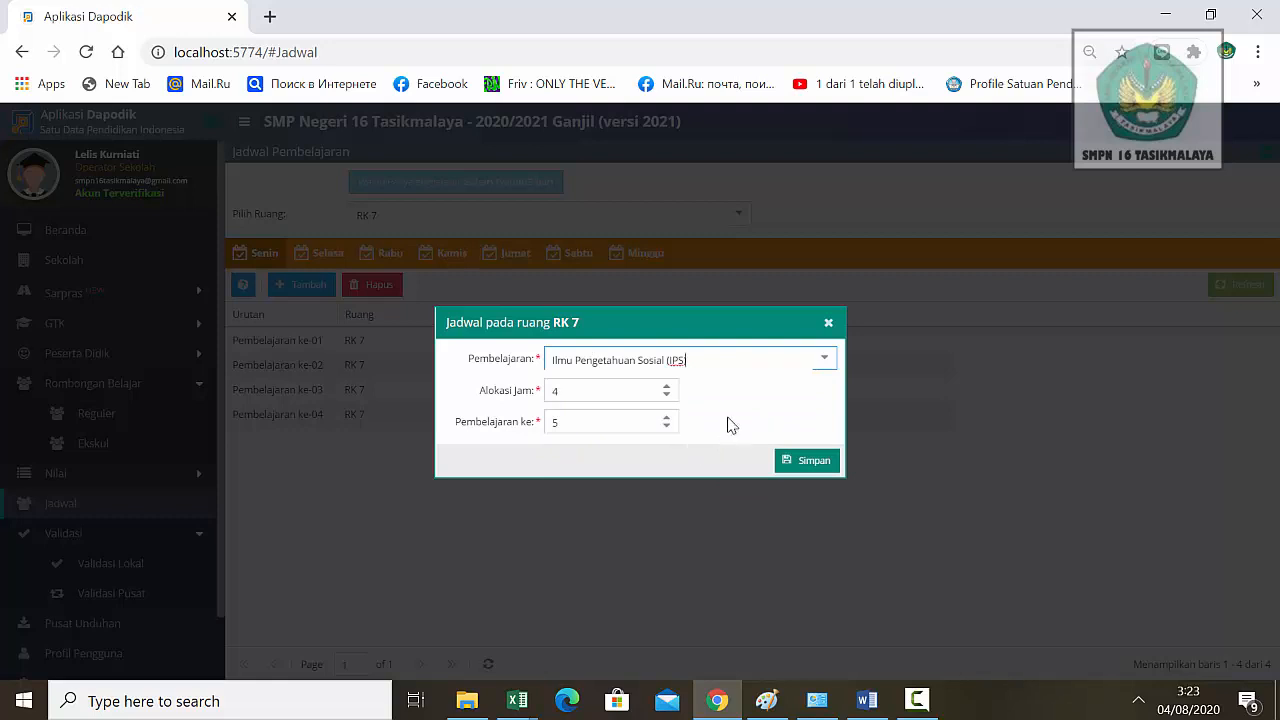
left_click(667, 396)
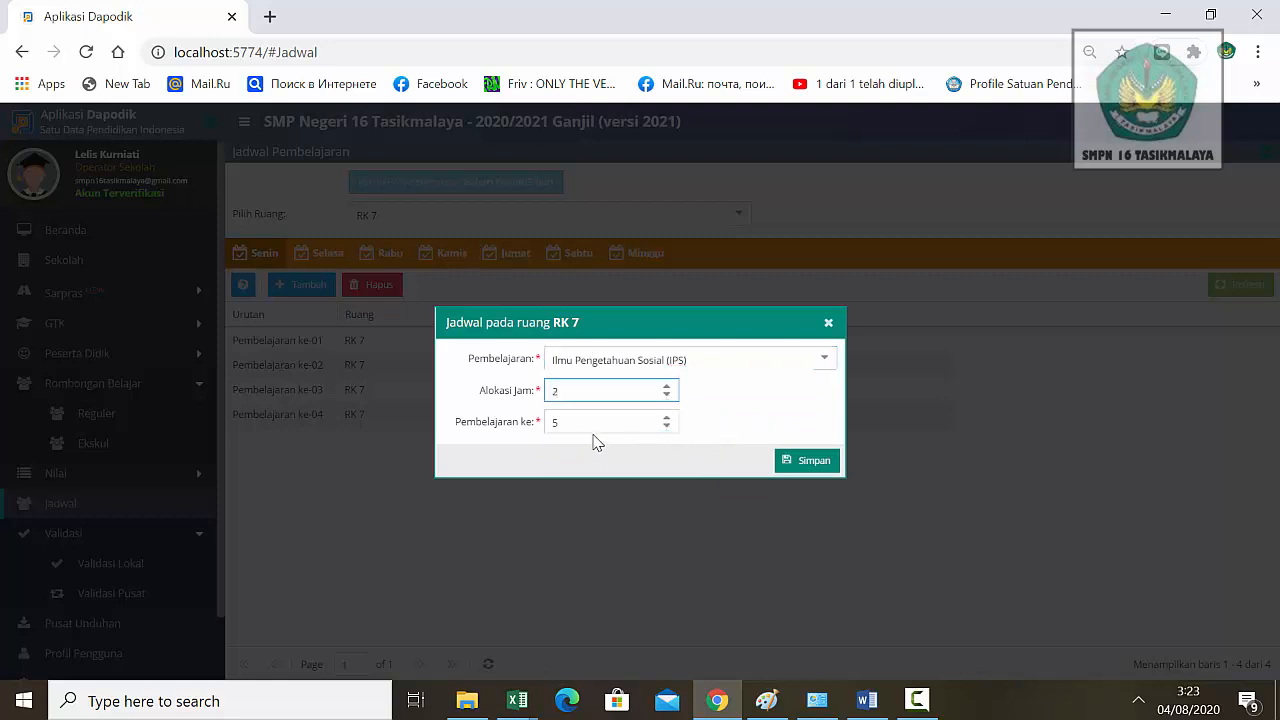
left_click(815, 466)
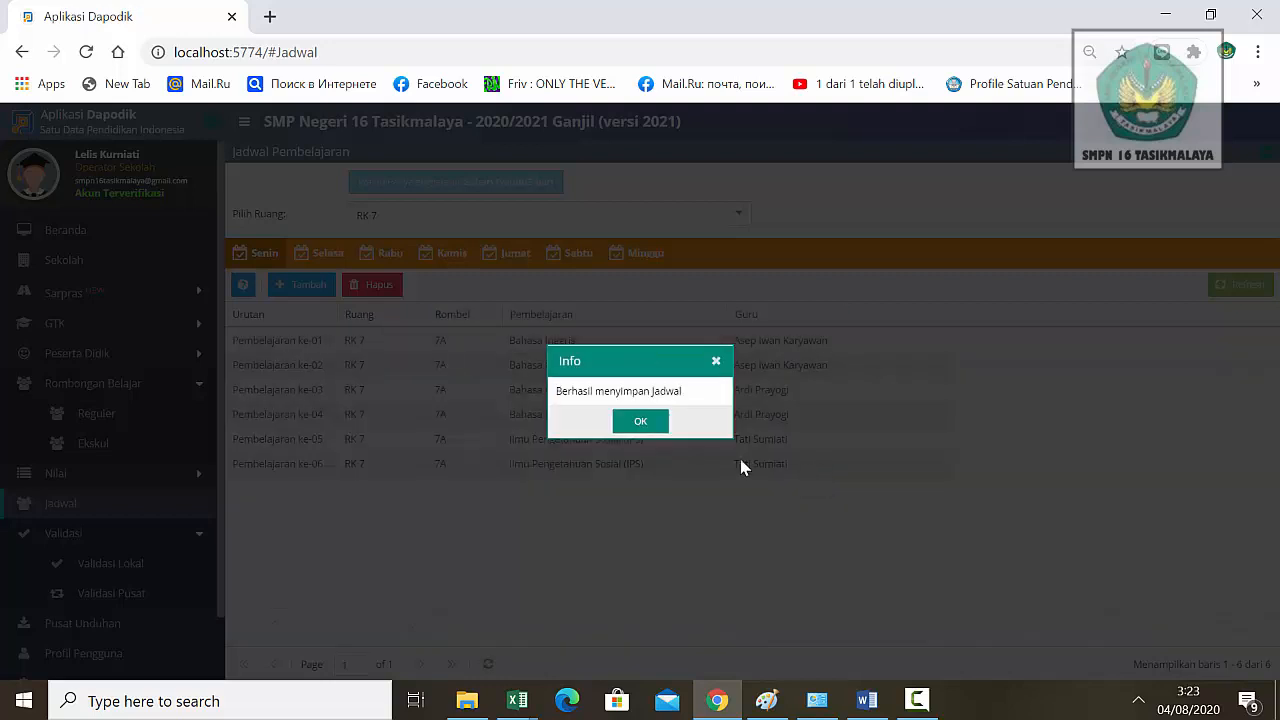
left_click(643, 421)
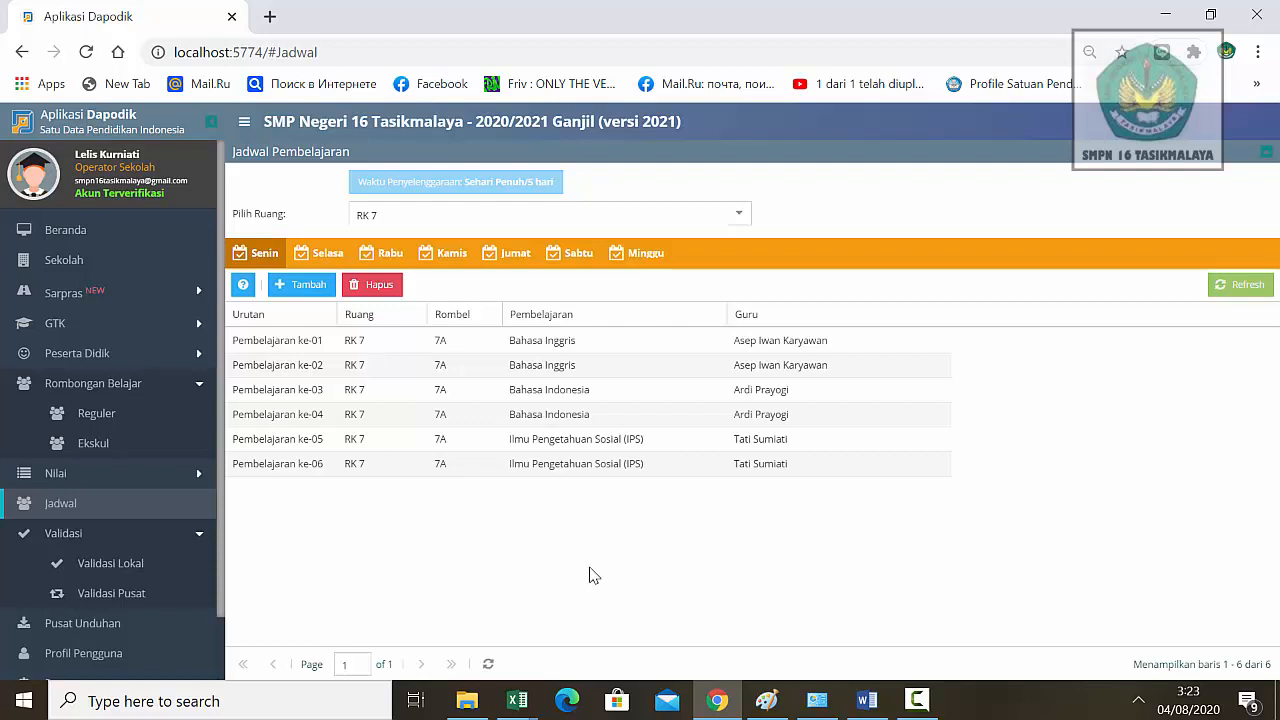
- Add Pendidikan Jasmani, Olahraga, dan Kesehatan to the Senin schedule of RK 7 with 3 hours starting at lesson 7, and save it
left_click(306, 286)
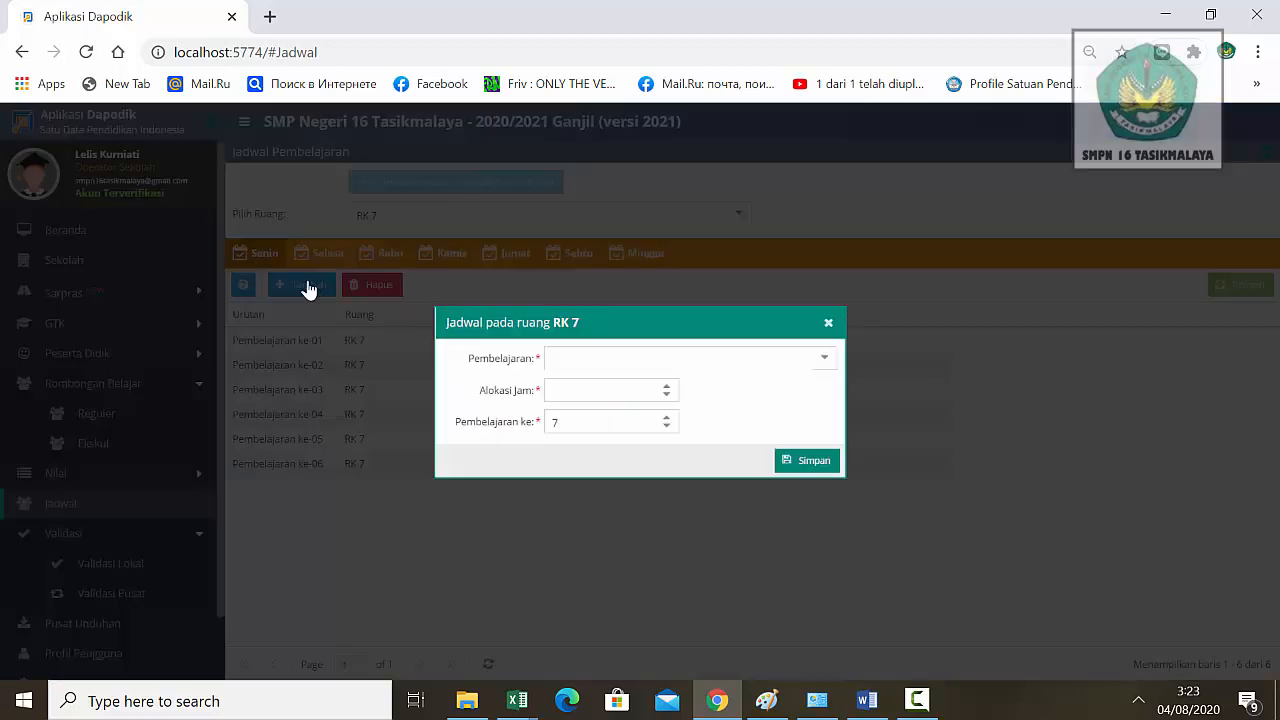
left_click(824, 360)
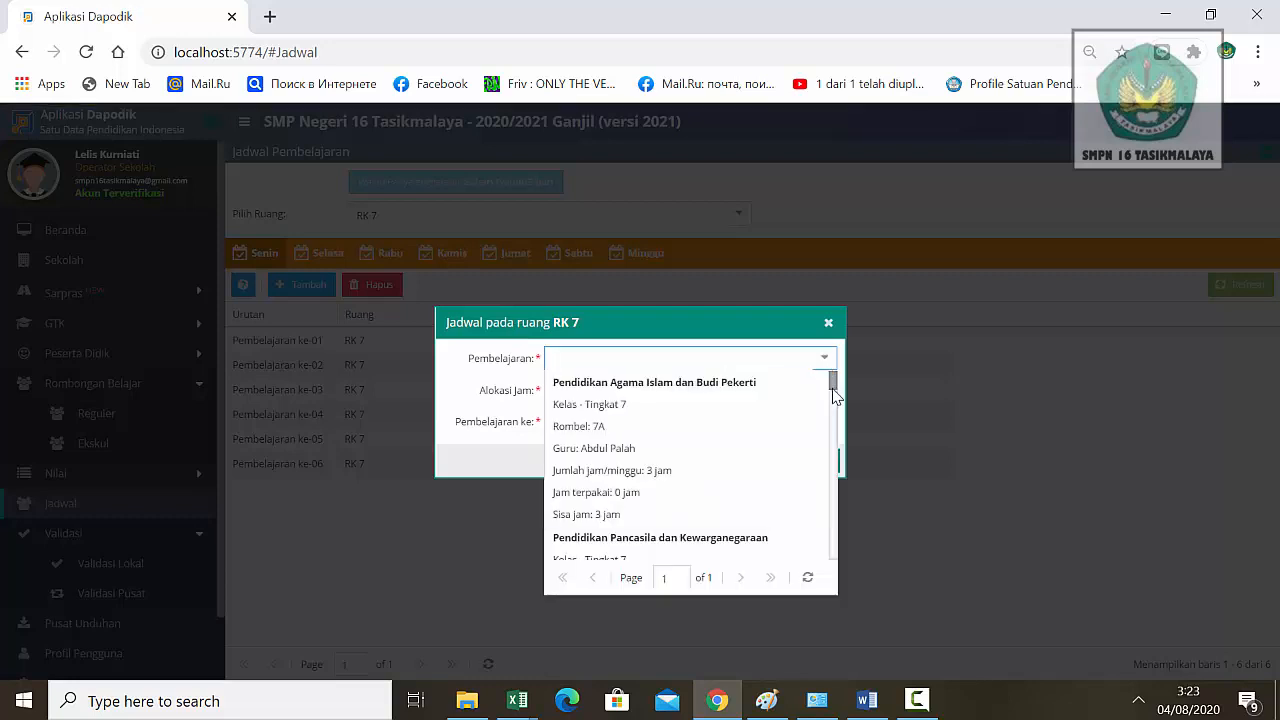
left_click_drag(834, 390, 832, 508)
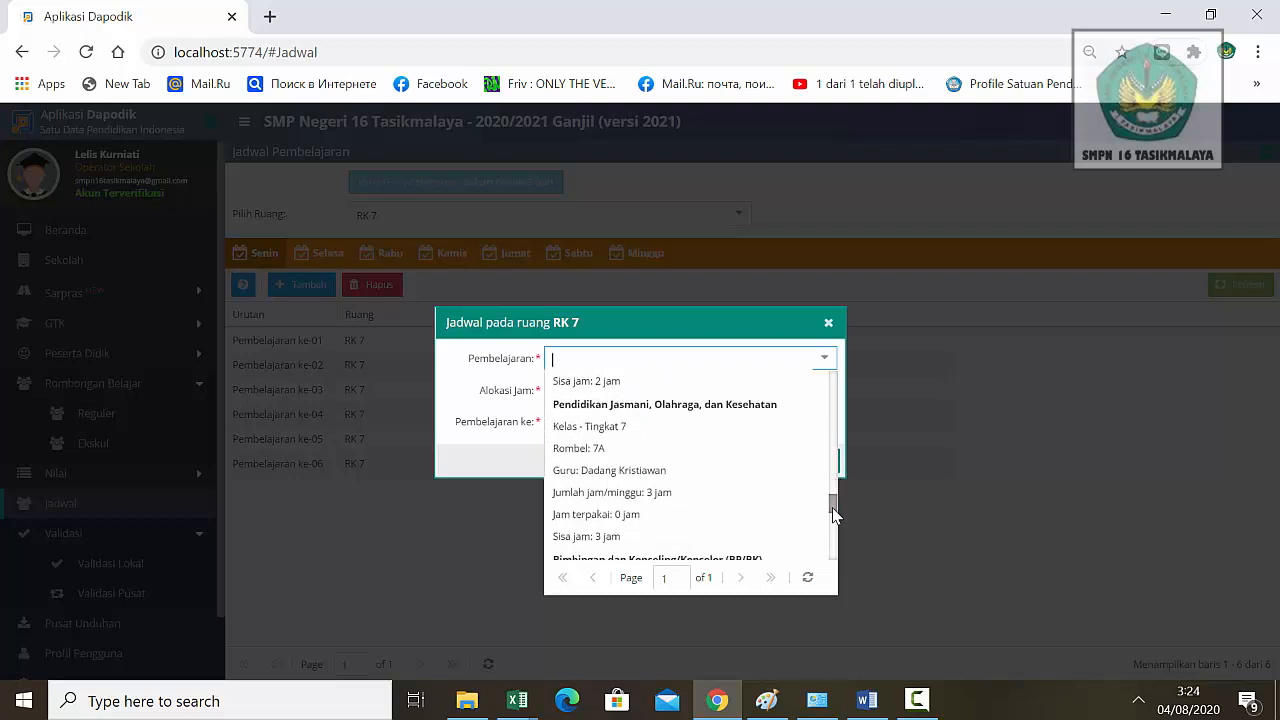
left_click(742, 500)
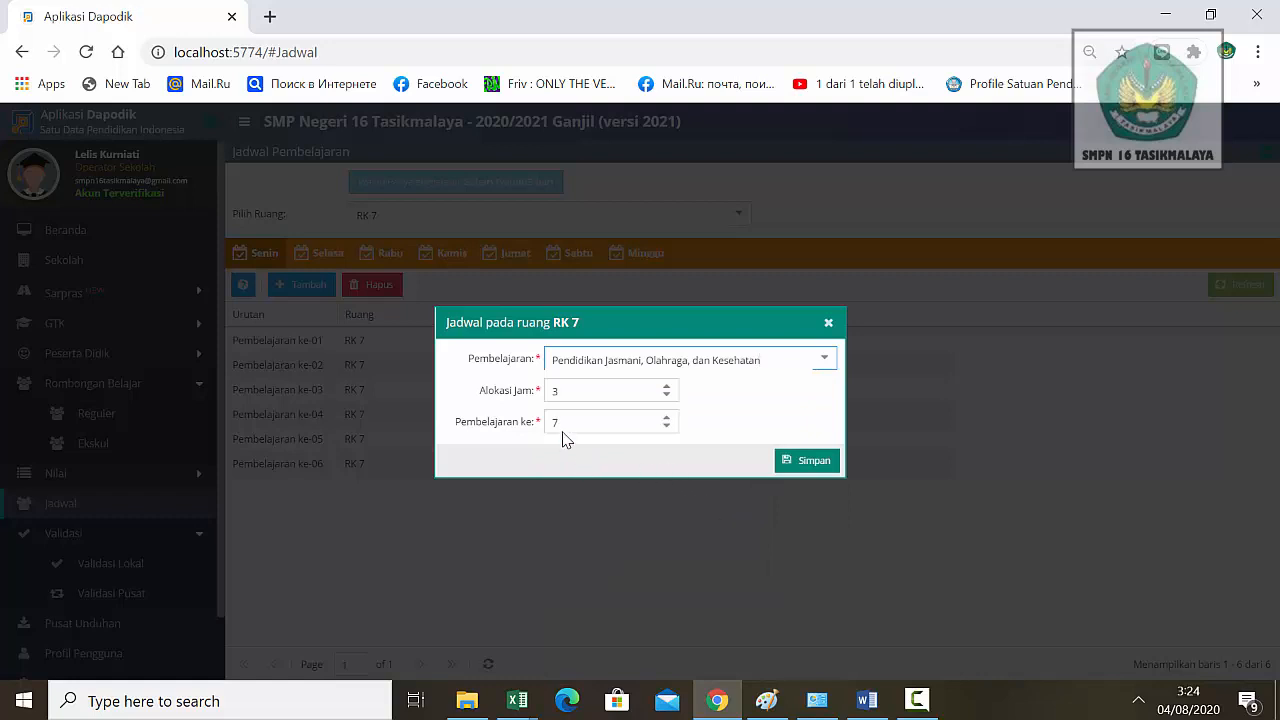
left_click(818, 463)
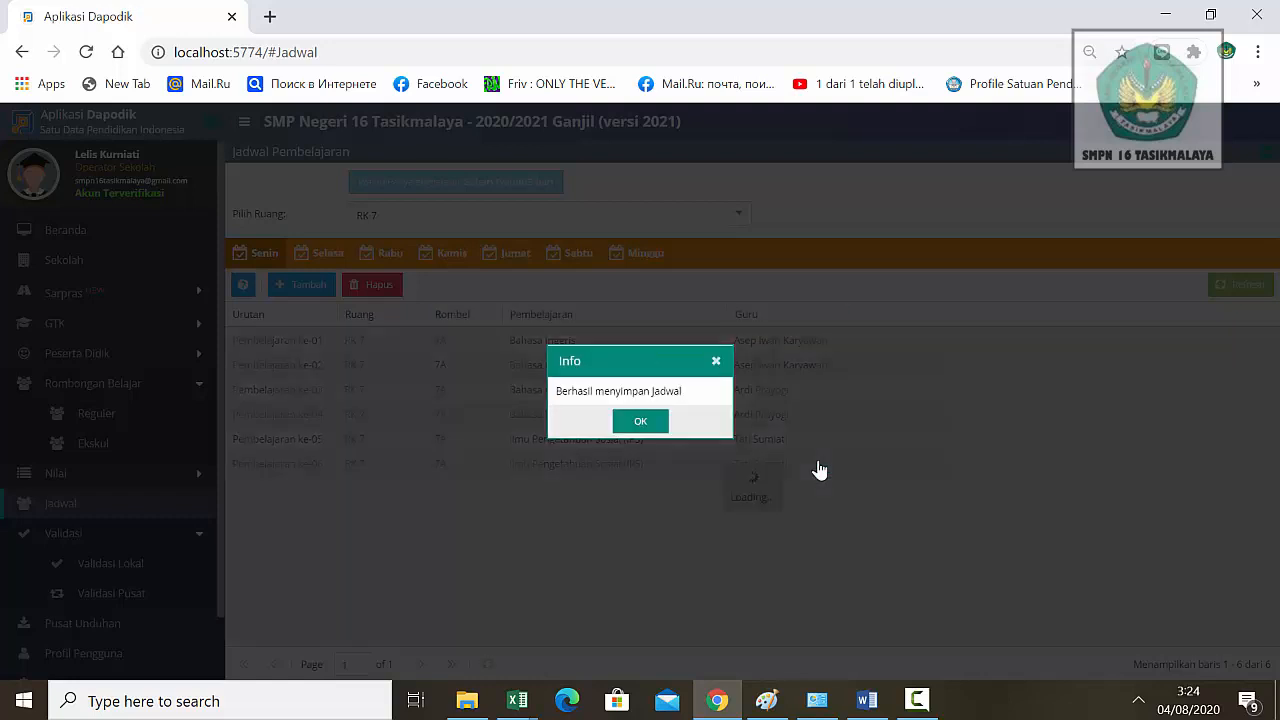
left_click(641, 422)
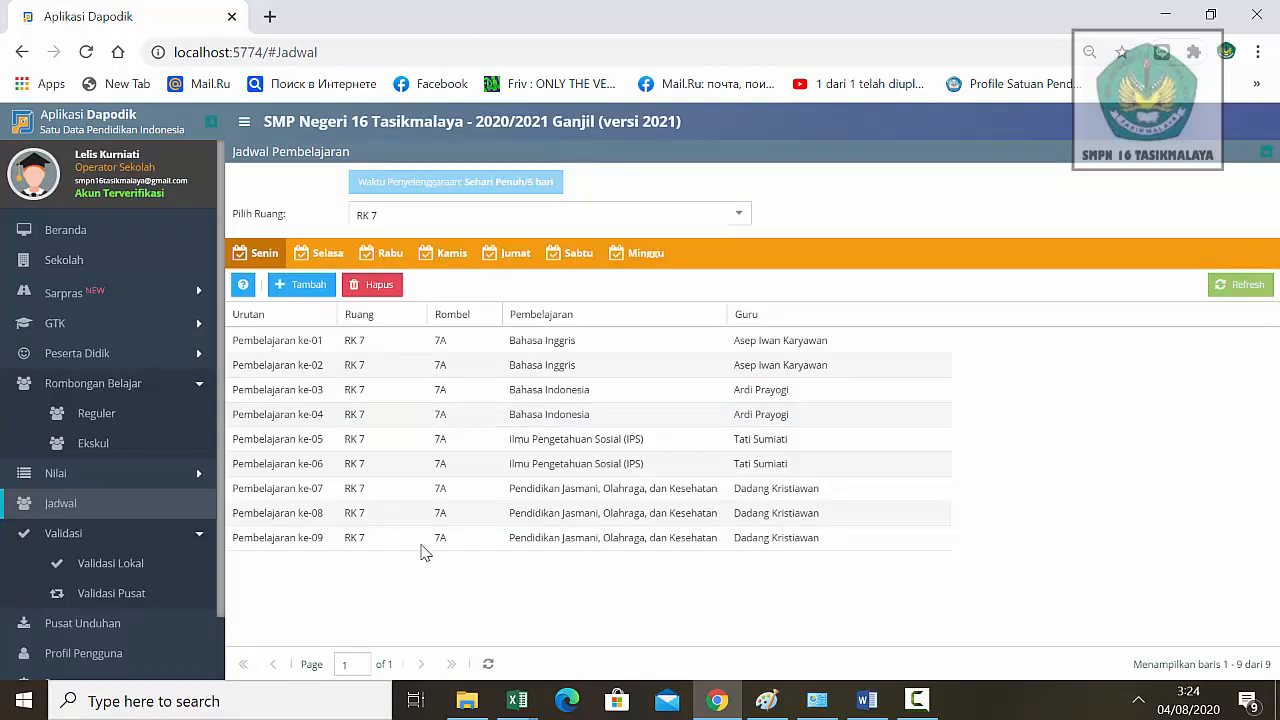
- Add Bahasa Inggris to the Selasa schedule of RK 7 with 2 hours starting at lesson 1, and save it
left_click(329, 262)
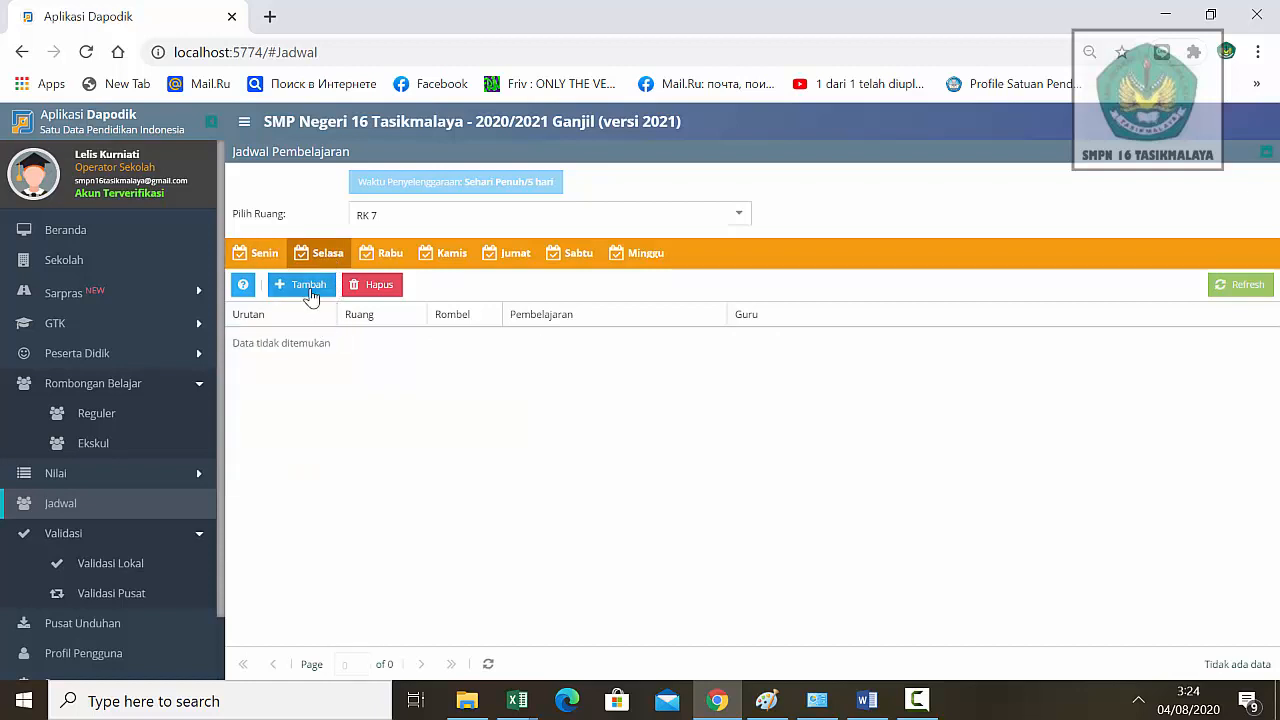
left_click(307, 286)
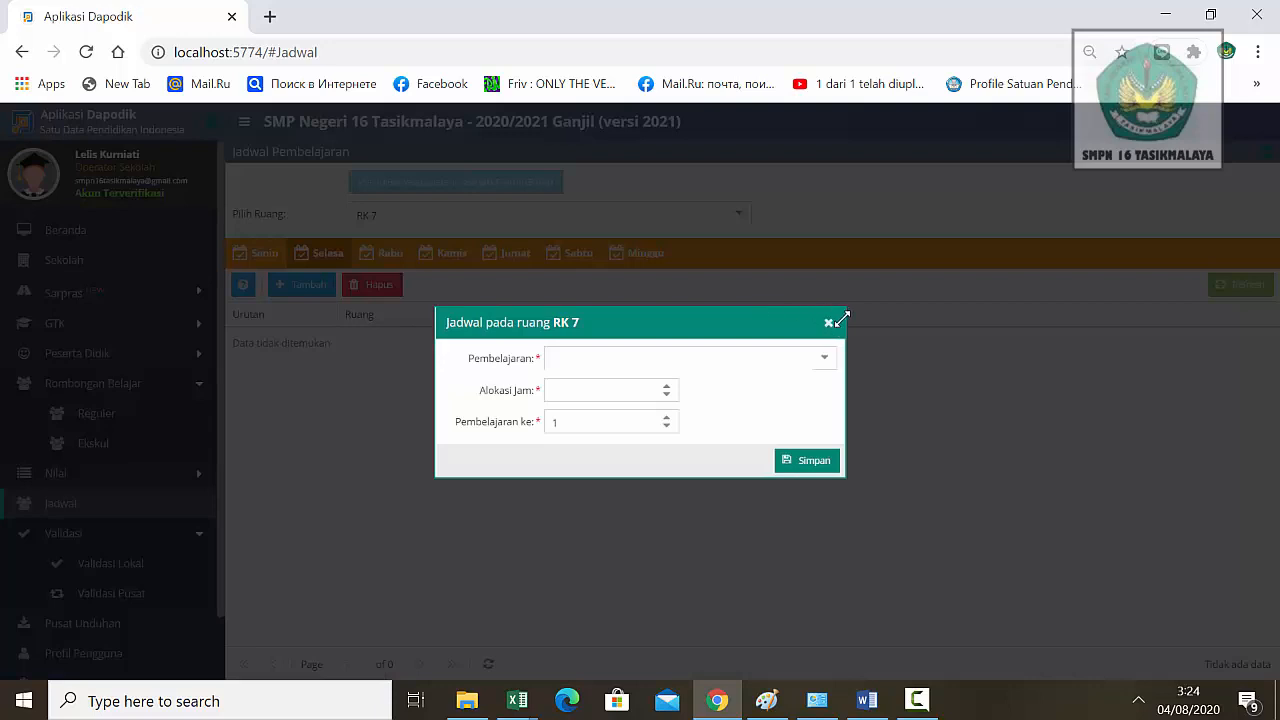
left_click(826, 359)
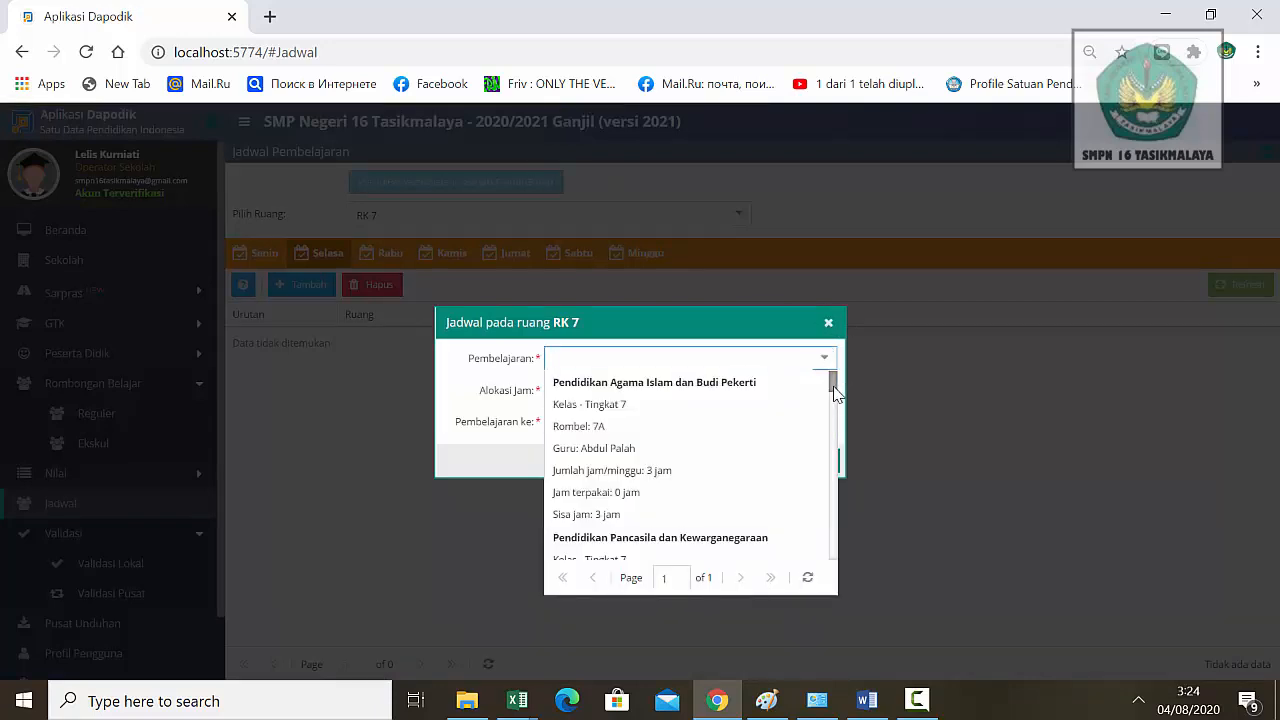
left_click_drag(834, 393, 834, 445)
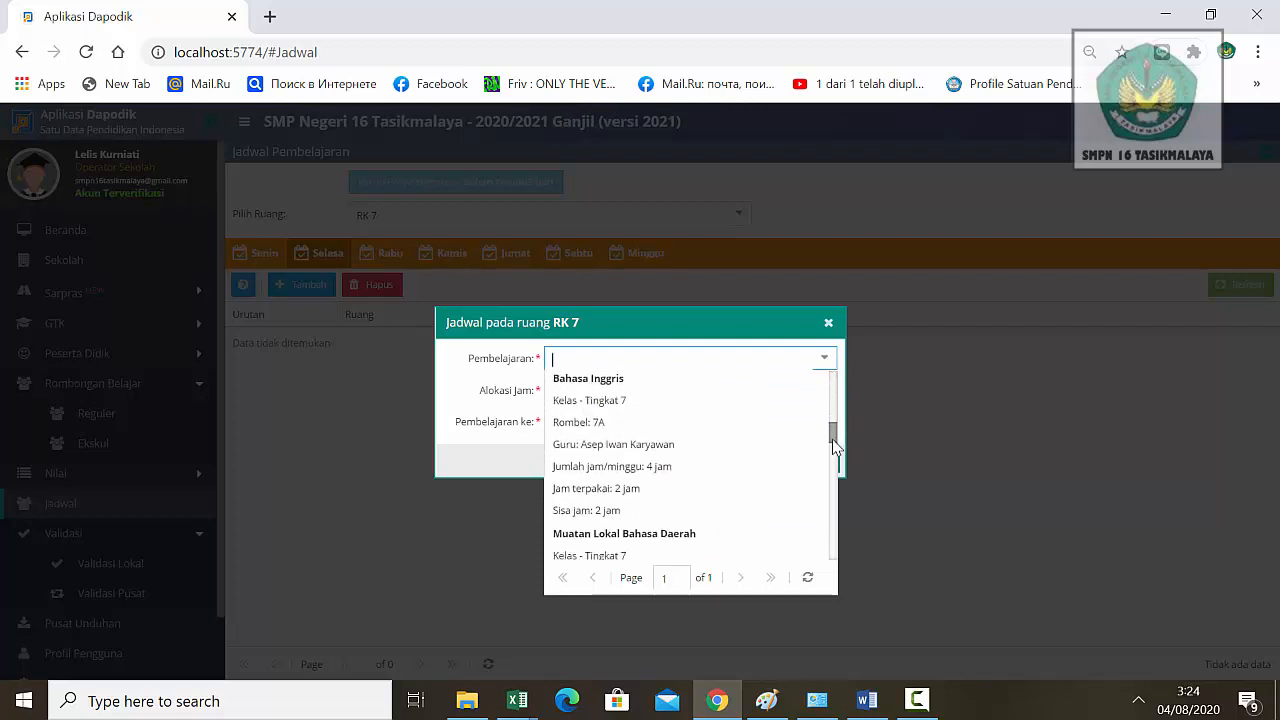
left_click(731, 470)
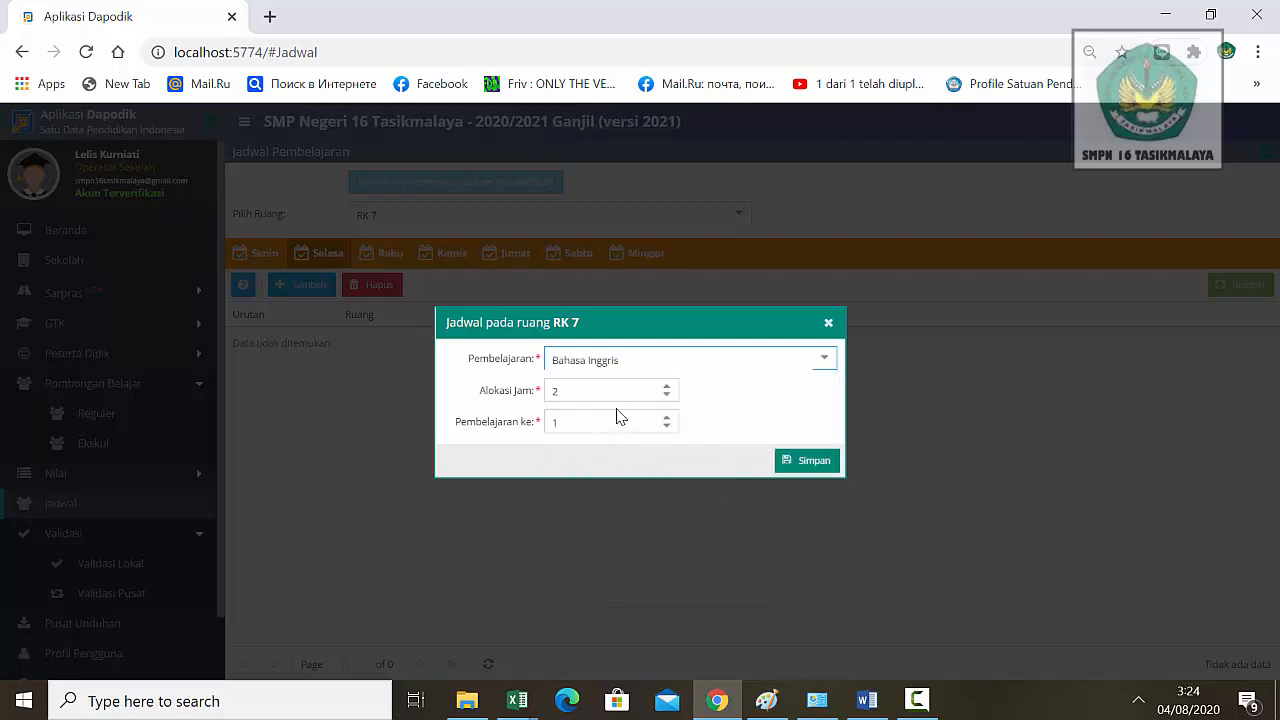
left_click(814, 466)
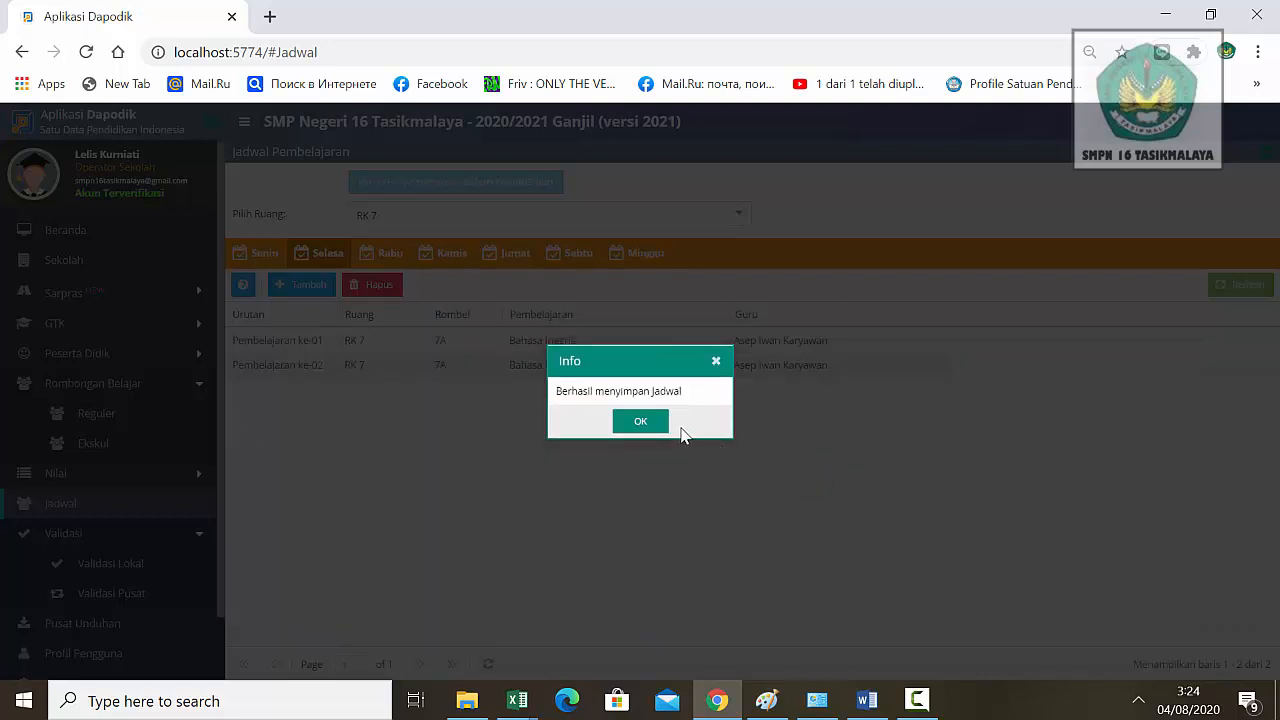
left_click(645, 422)
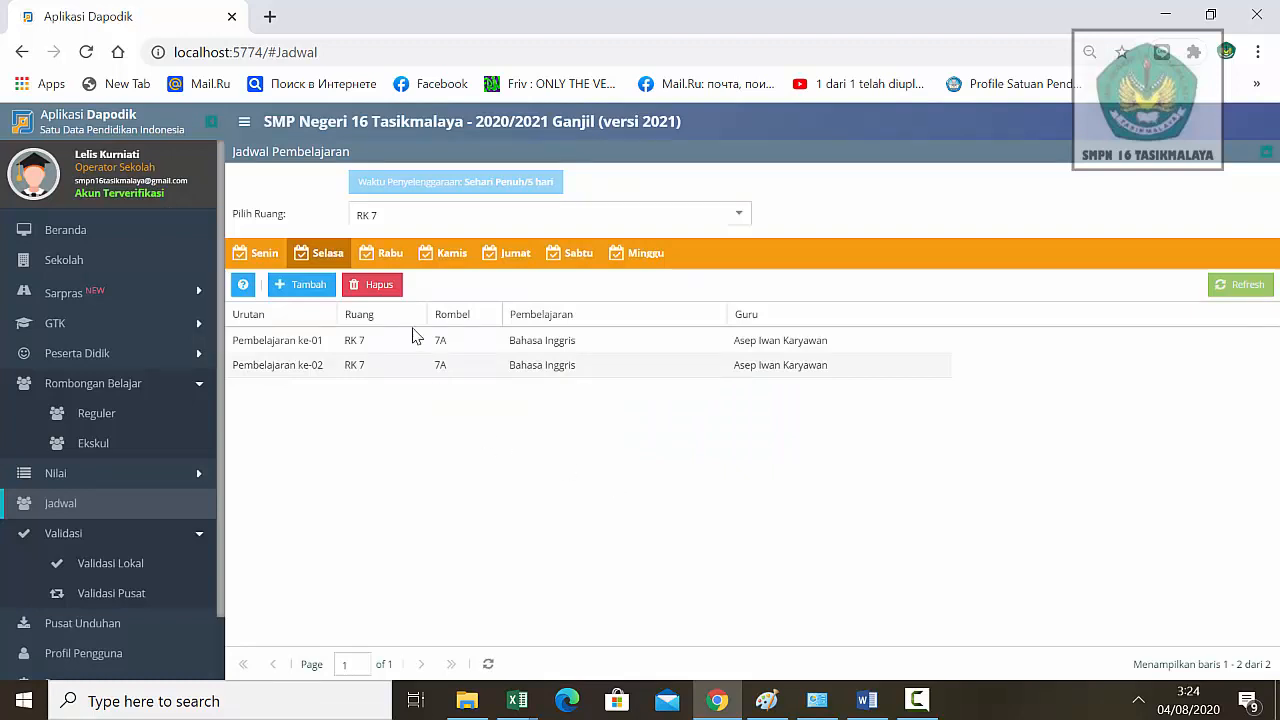
- Add Ilmu Pengetahuan Alam (IPA) to the Selasa schedule of RK 7 with 3 hours starting at lesson 3, and save it
left_click(296, 287)
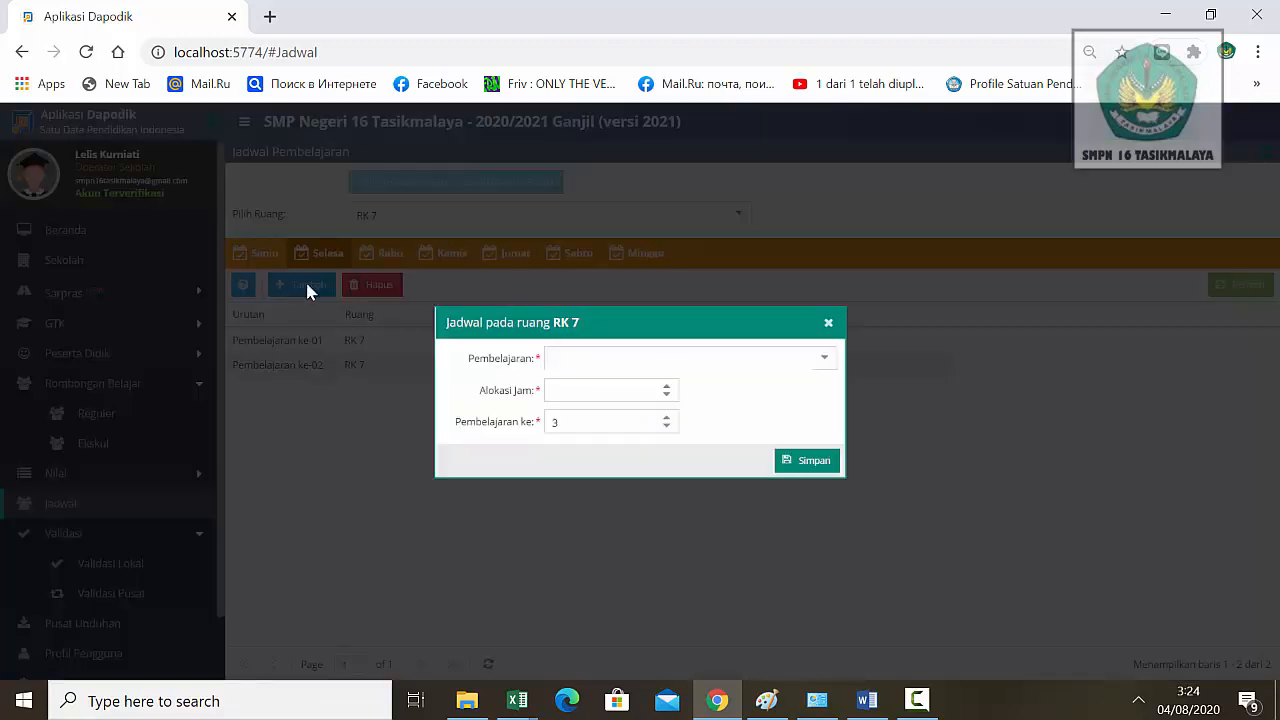
left_click(823, 361)
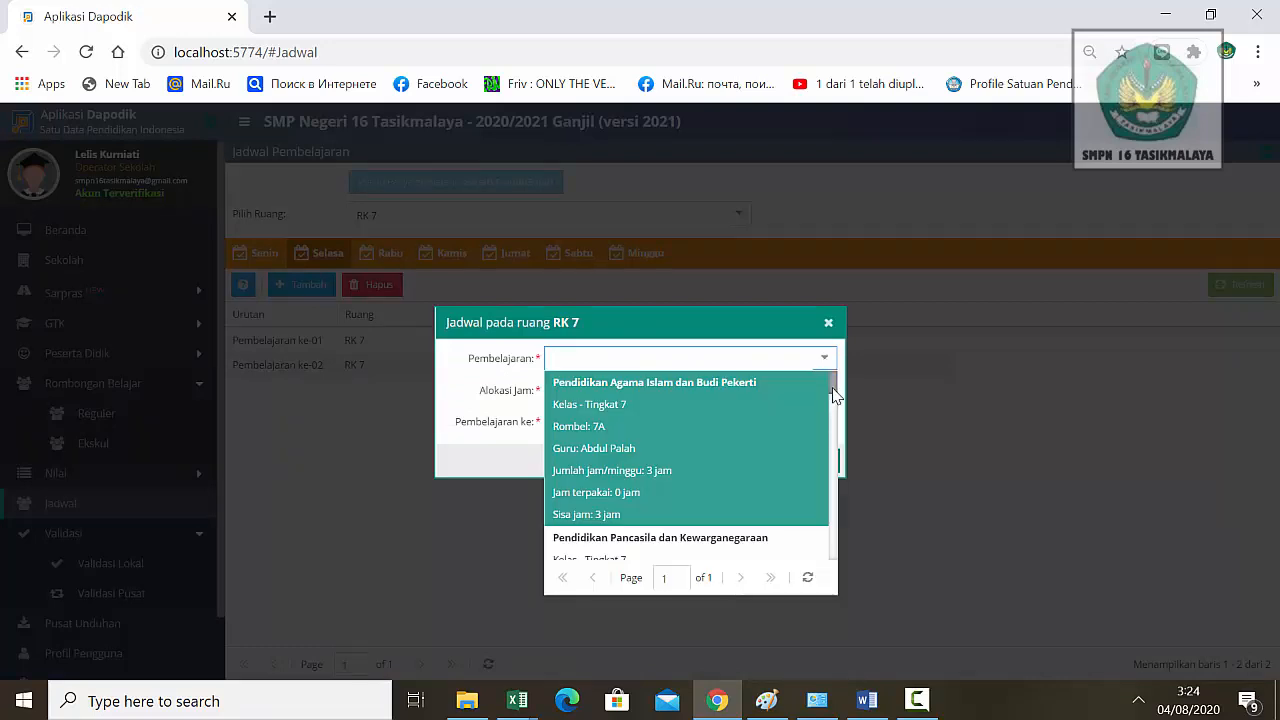
left_click_drag(835, 395, 834, 490)
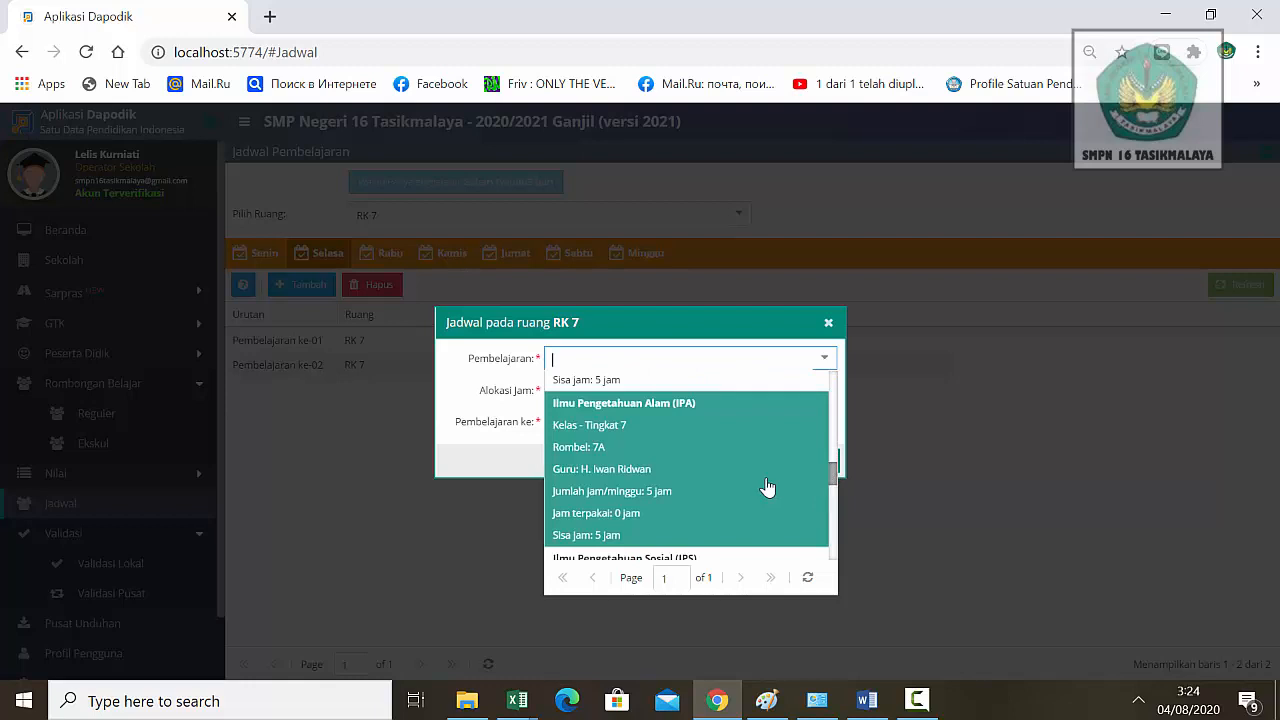
left_click(767, 487)
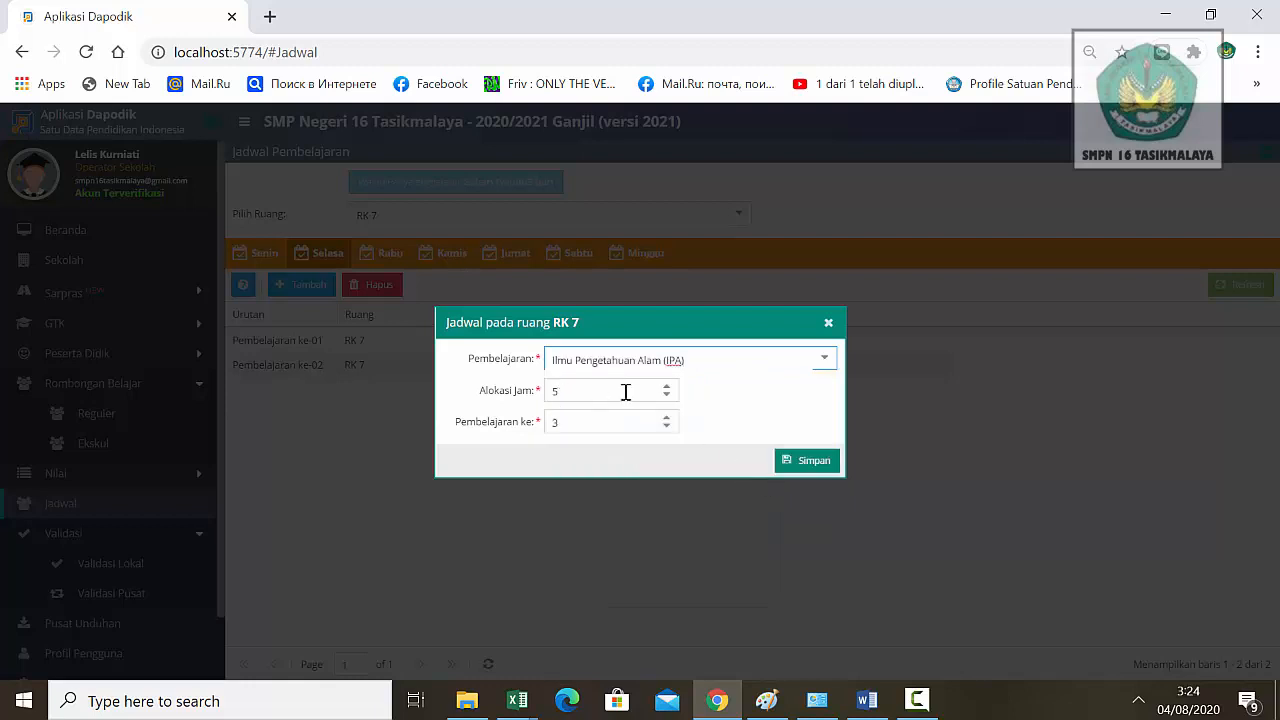
left_click(667, 396)
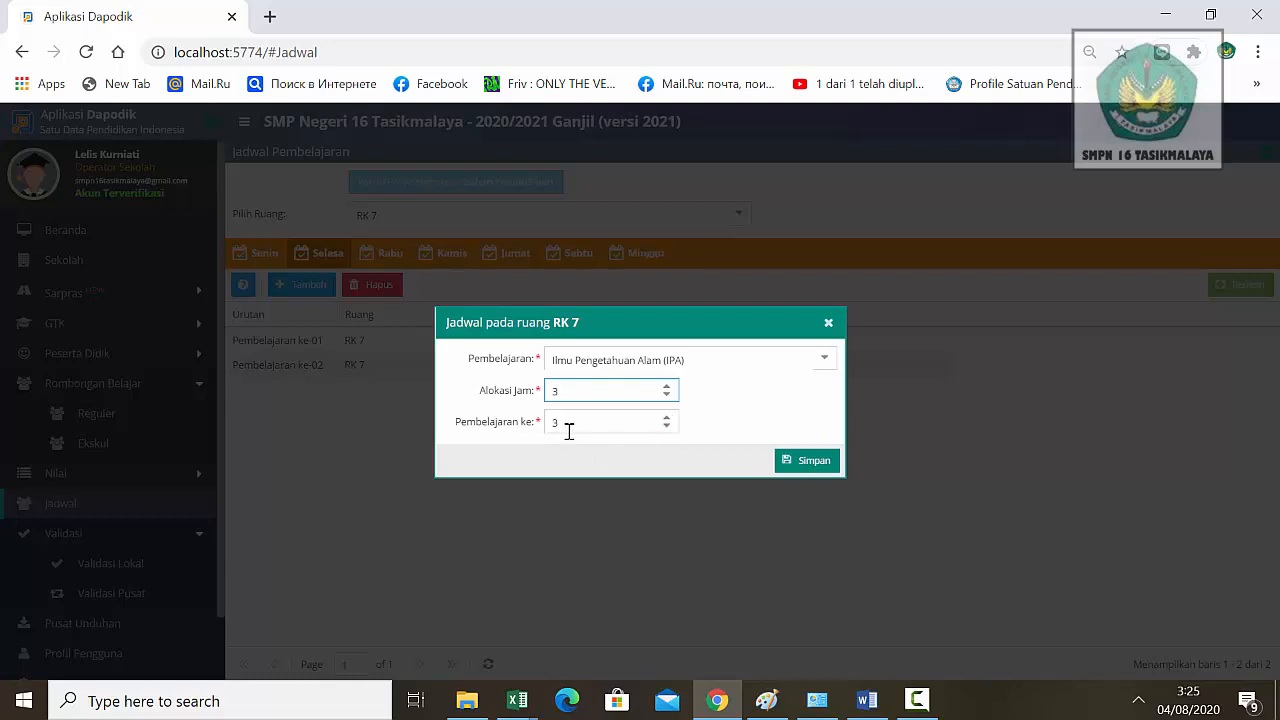
left_click(812, 465)
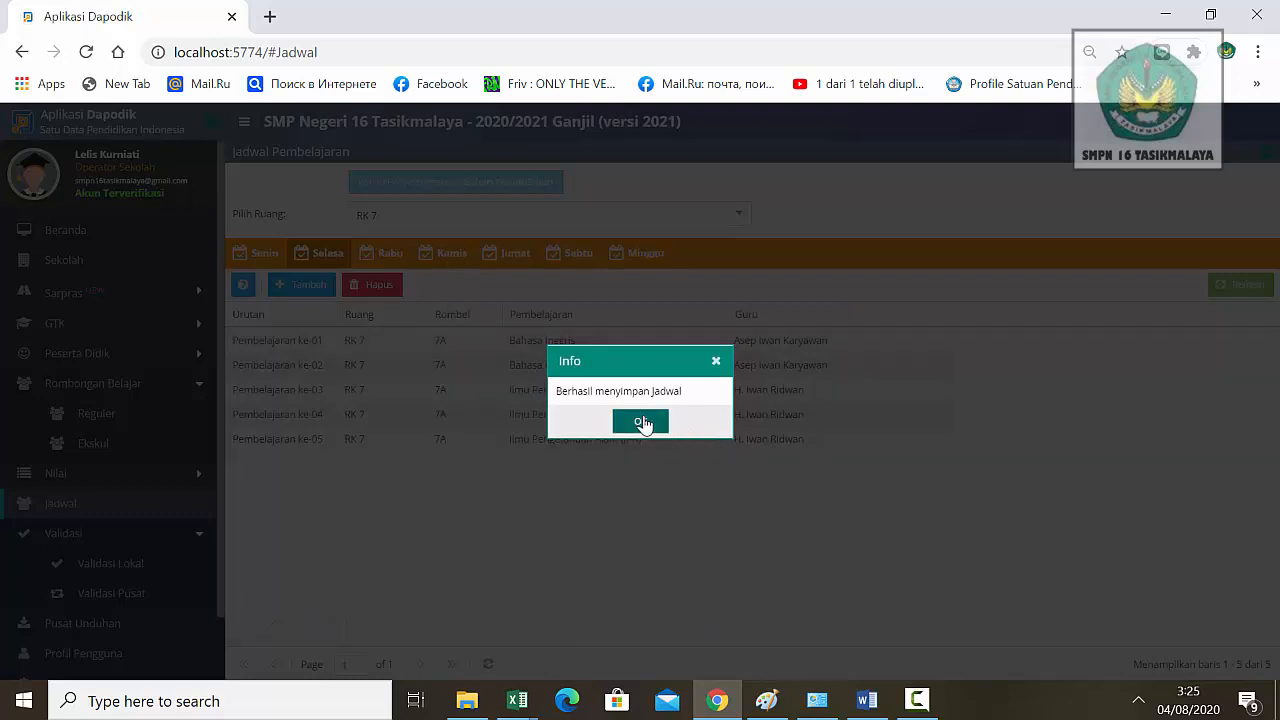
left_click(645, 423)
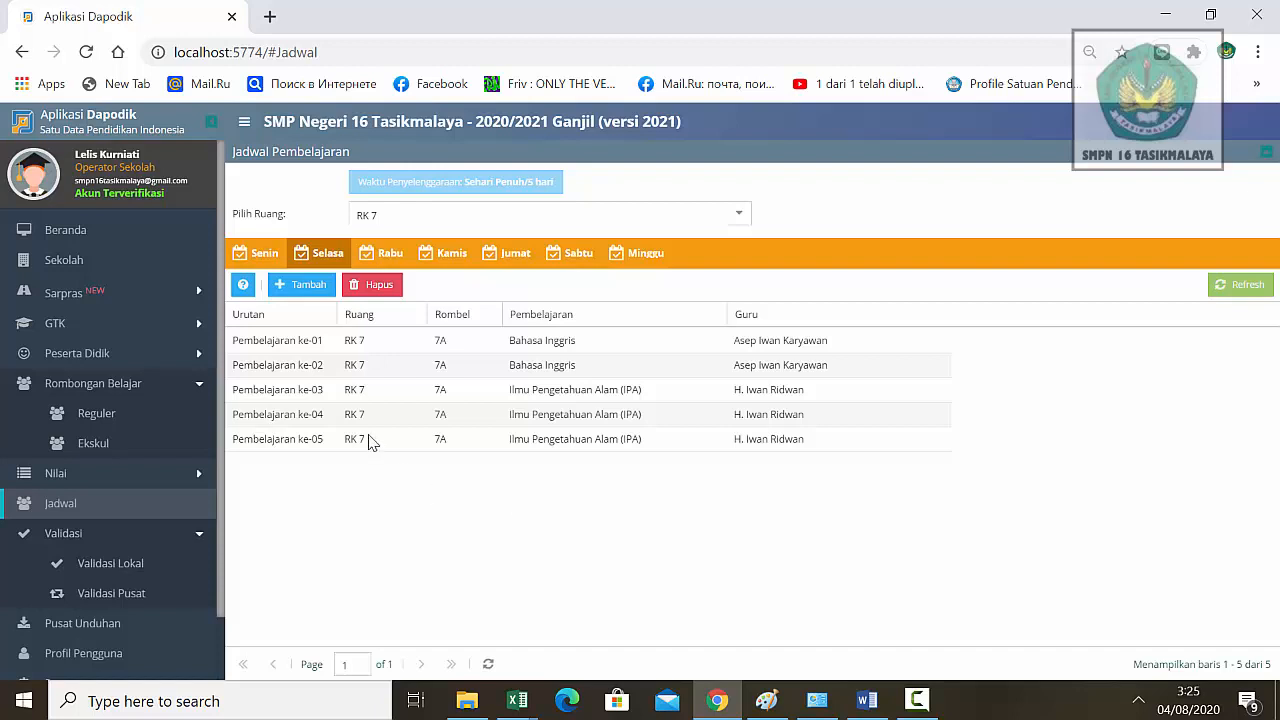
- Add Prakarya to the Selasa schedule of RK 7 with 2 hours starting at lesson 6, and save it
left_click(300, 286)
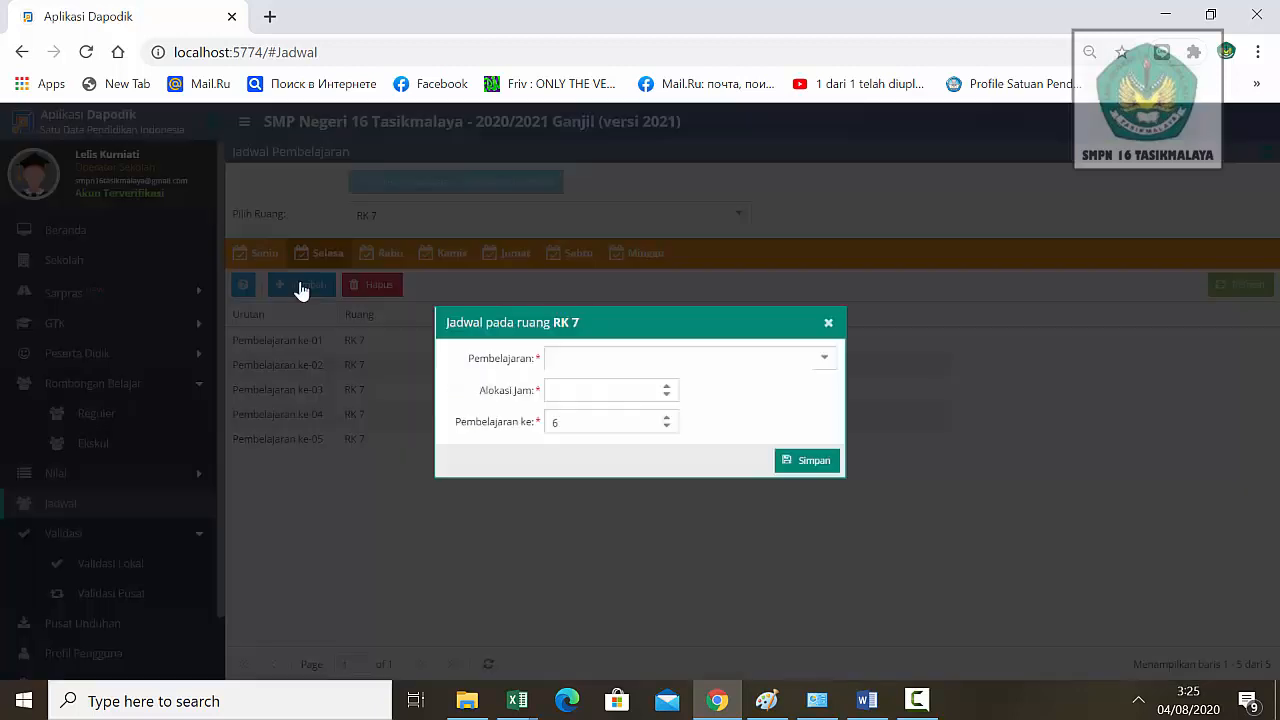
left_click(825, 360)
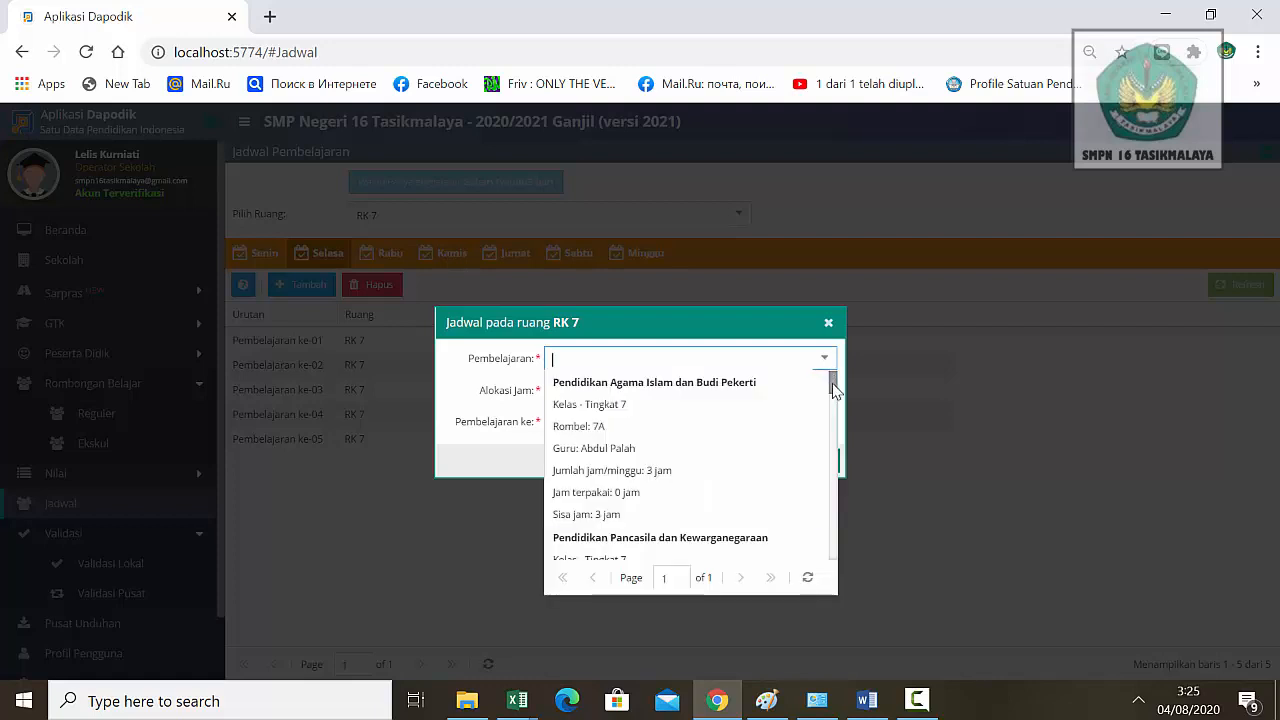
left_click_drag(833, 395, 835, 510)
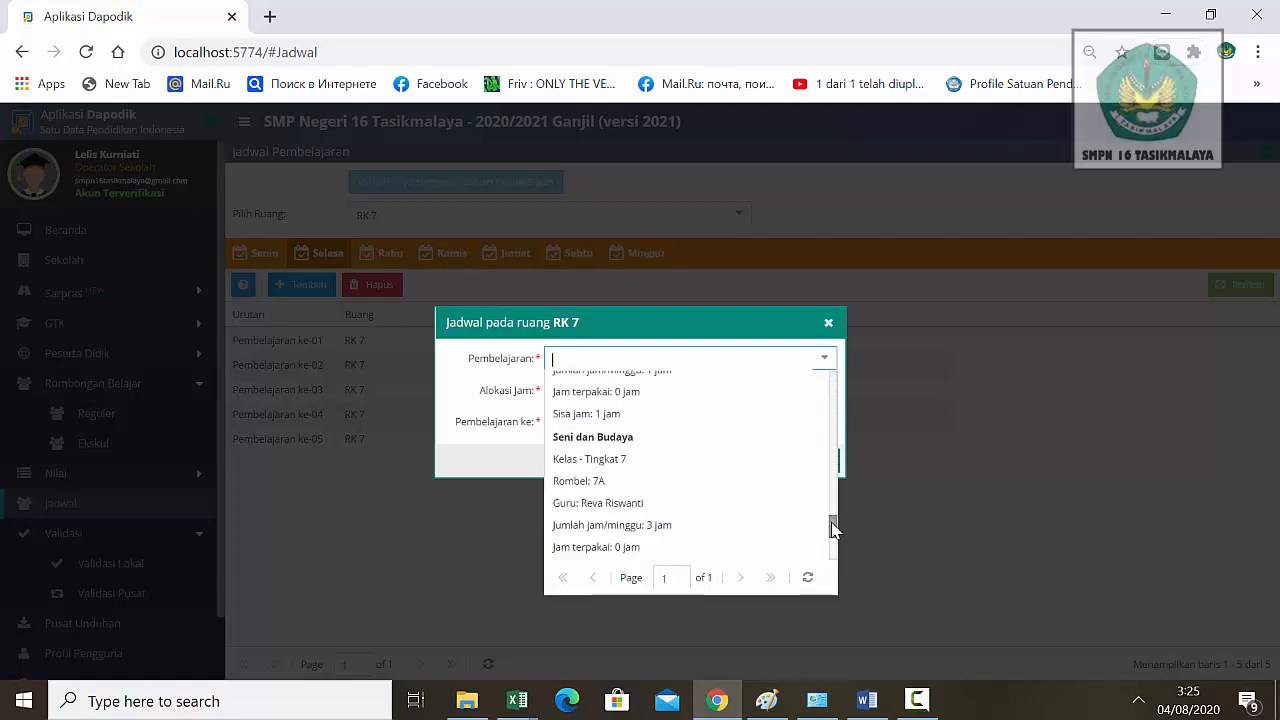
scroll(833, 530, "down", 3)
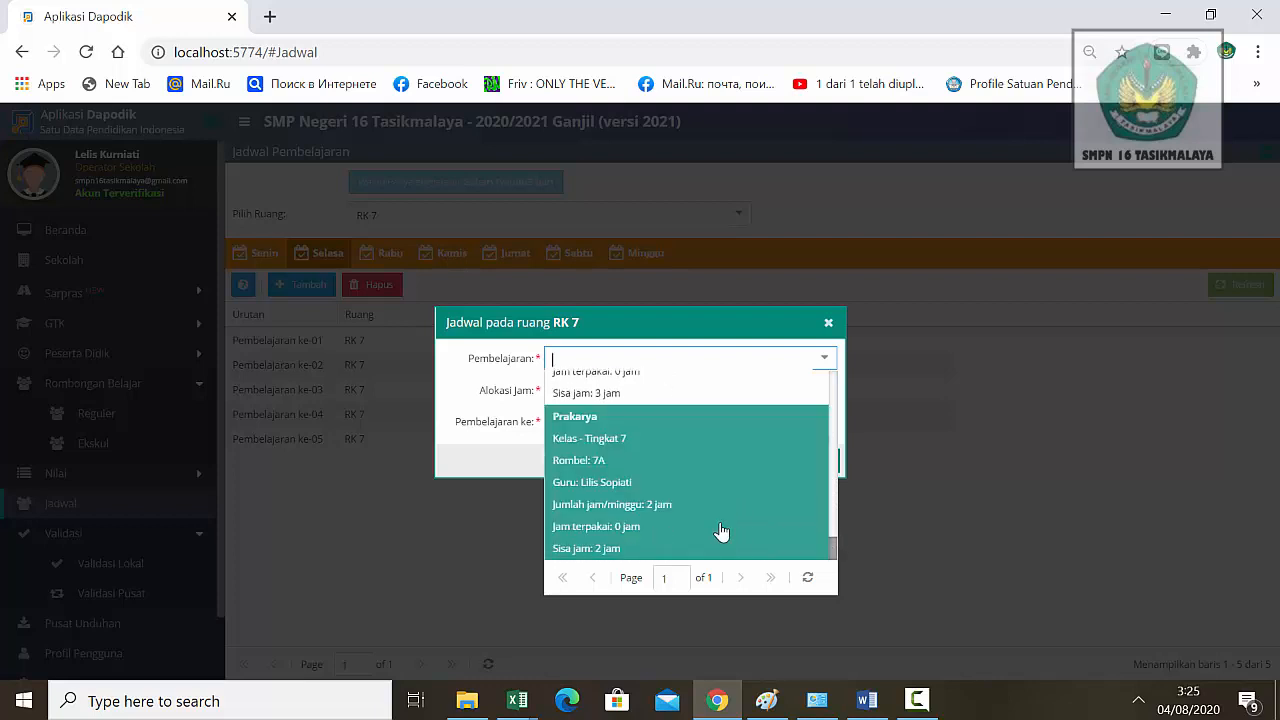
left_click(722, 531)
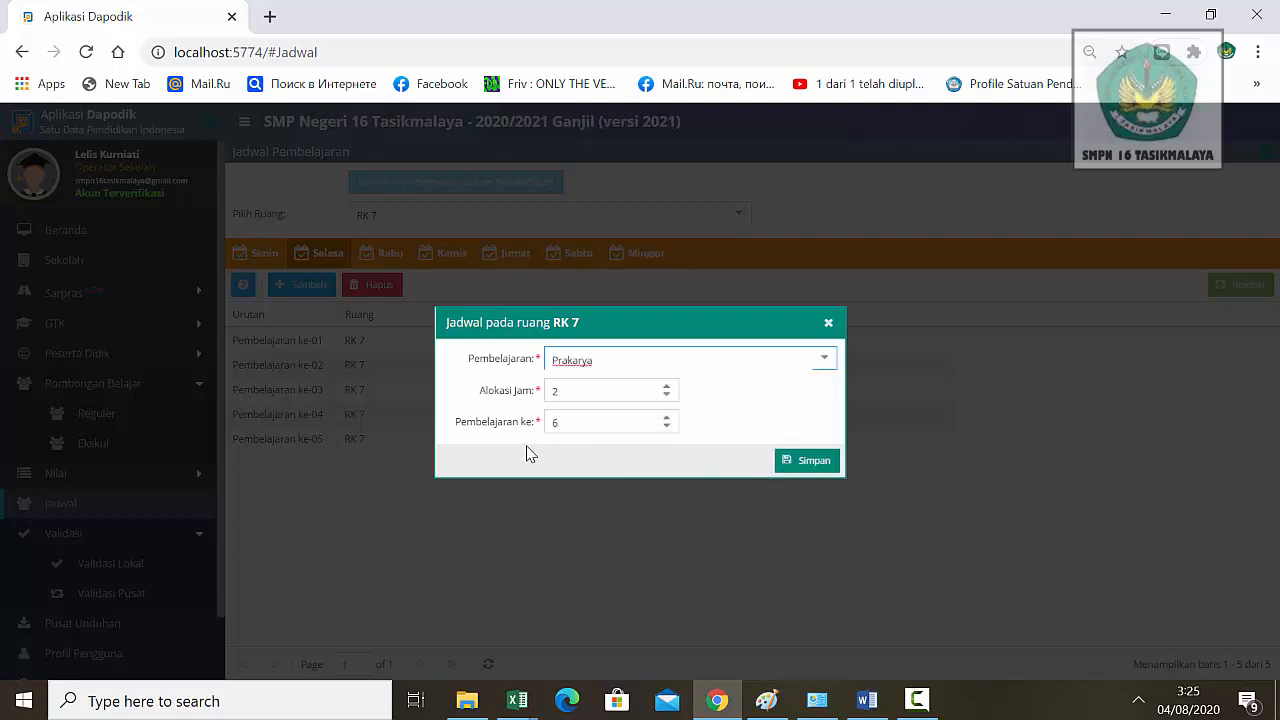
left_click(811, 464)
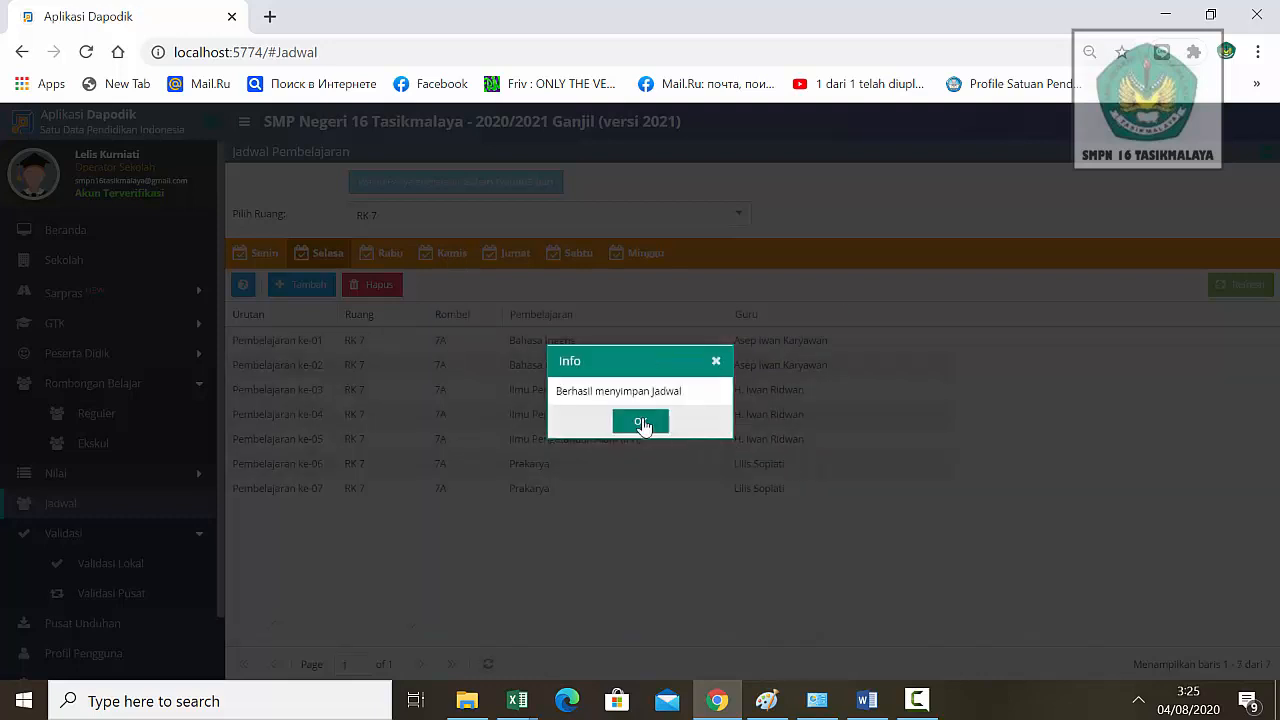
left_click(641, 422)
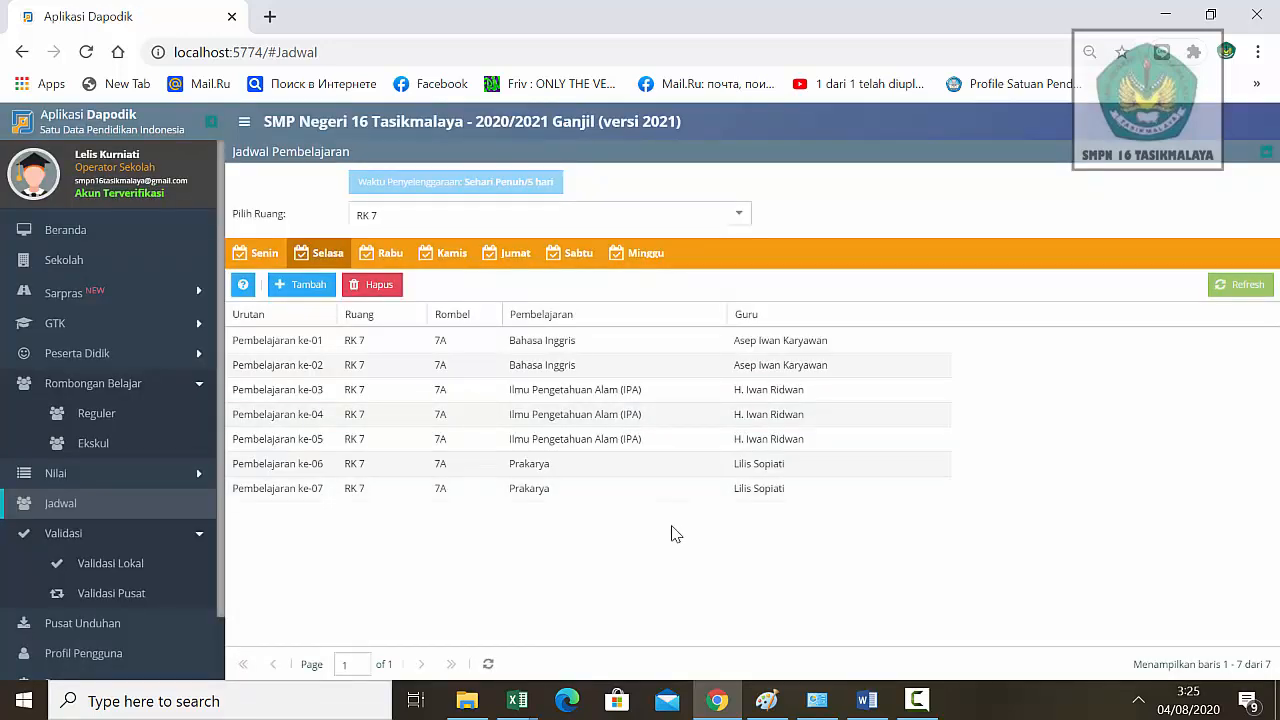
- Add Matematika (Umum) to the Selasa schedule of RK 7 with 2 hours starting at lesson 8, and save it
left_click(312, 290)
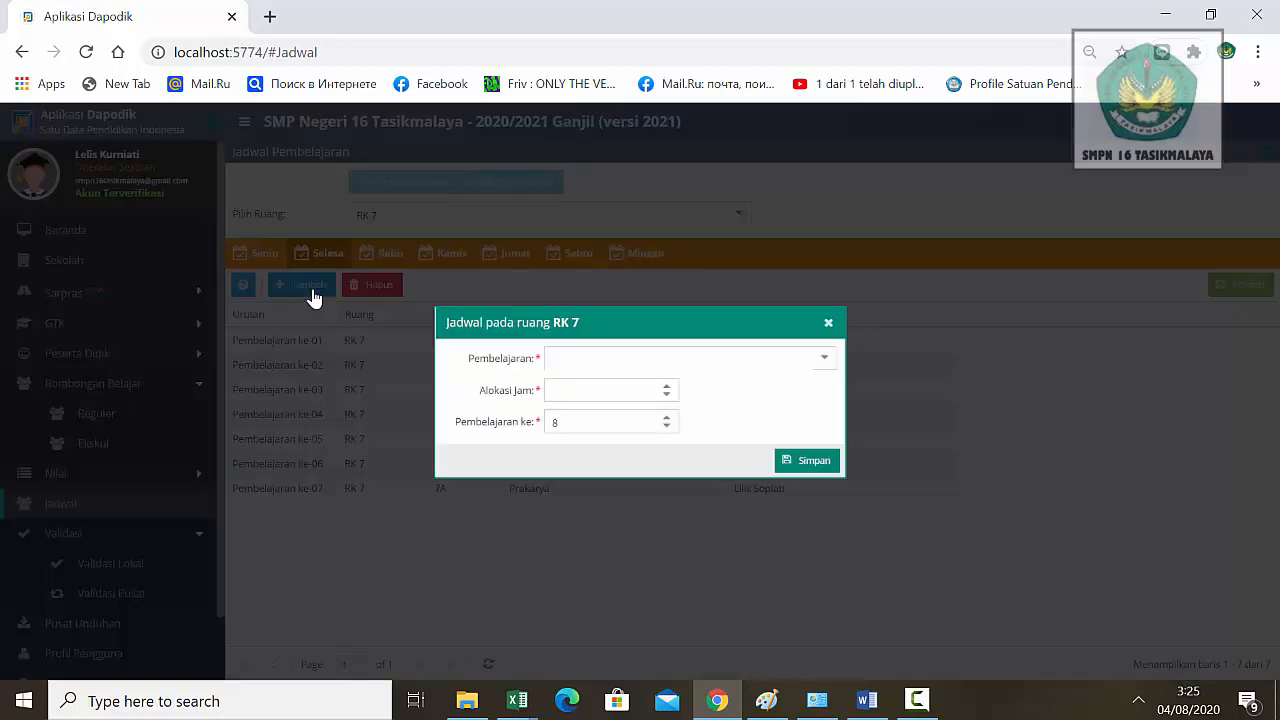
left_click(822, 362)
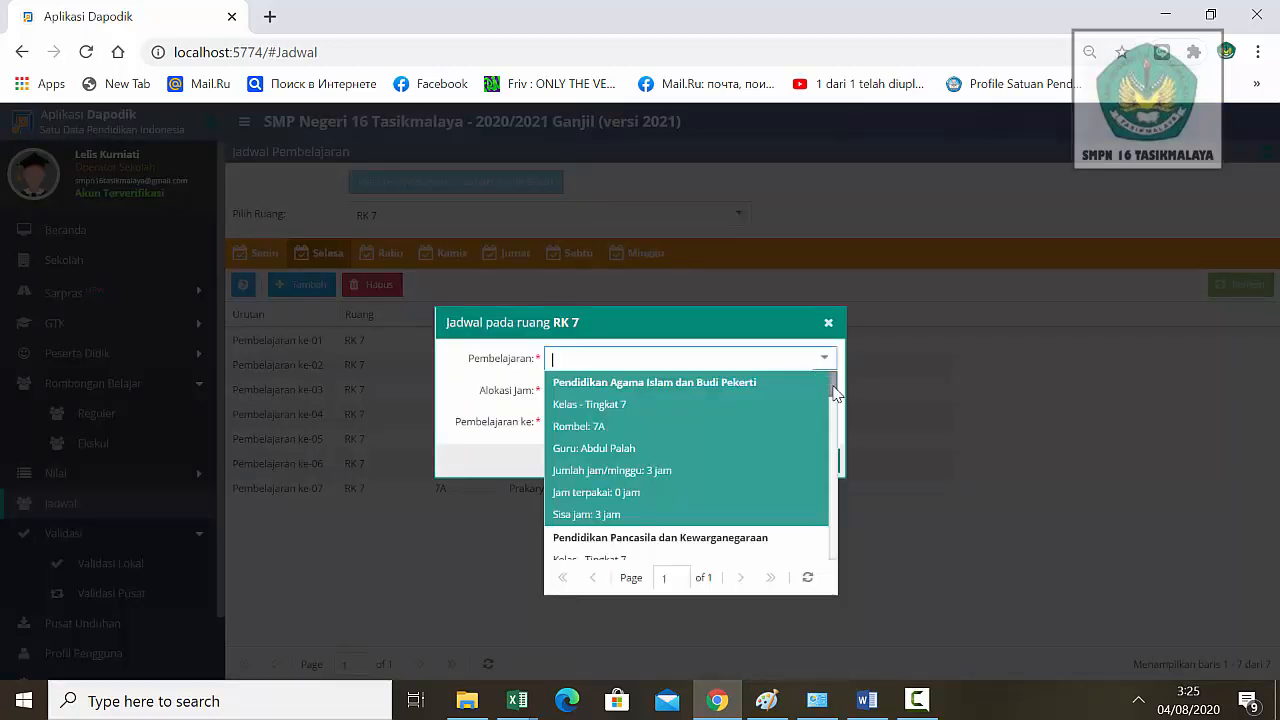
left_click_drag(831, 391, 833, 476)
scroll(833, 476, "down", 1)
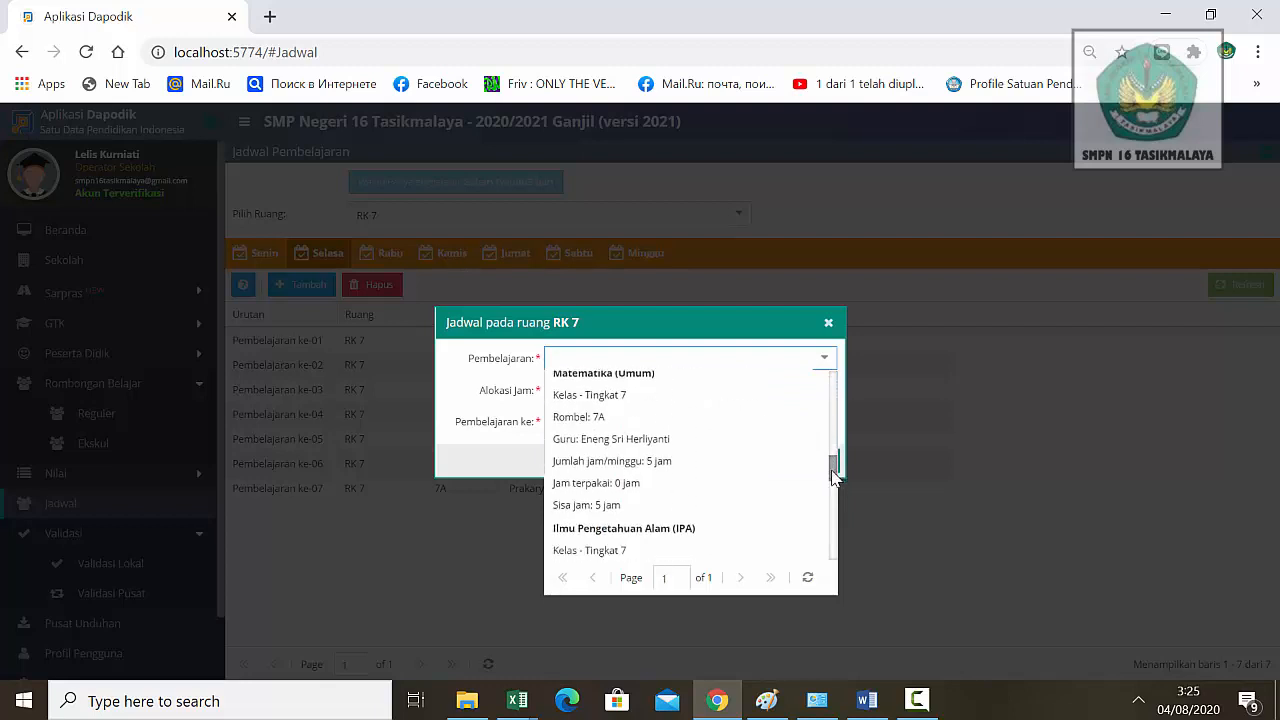
left_click(754, 470)
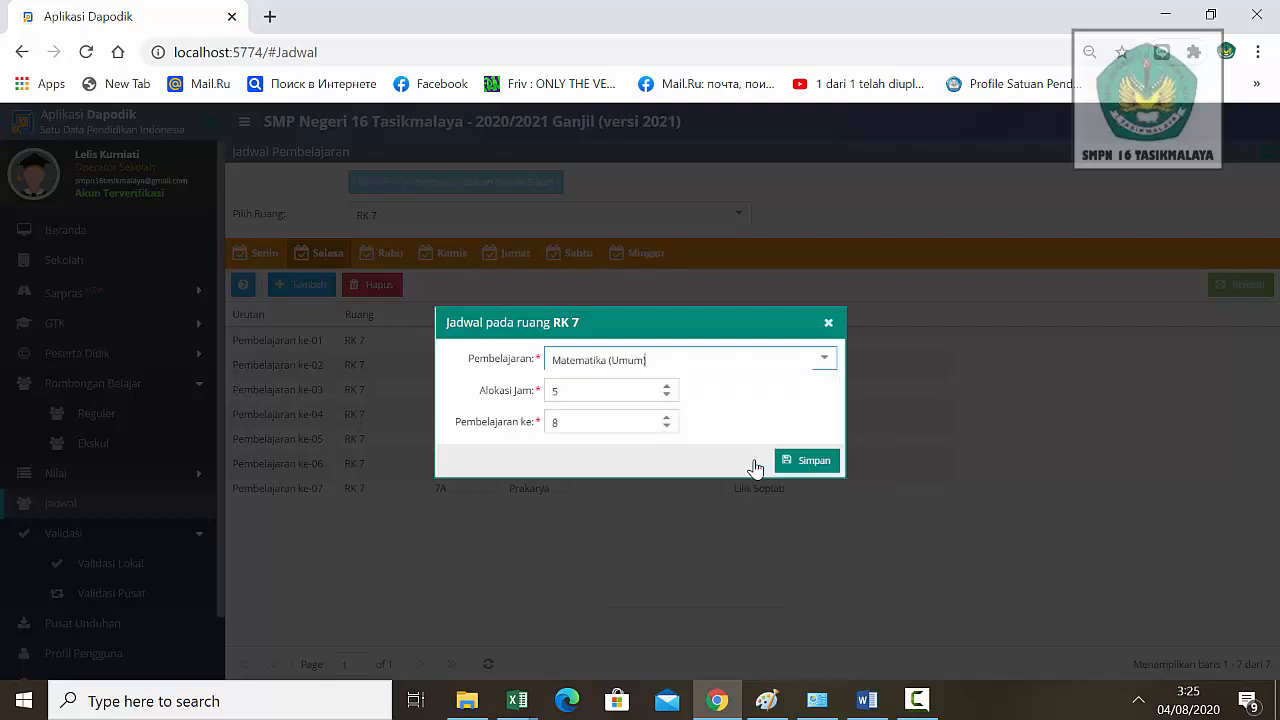
left_click(668, 396)
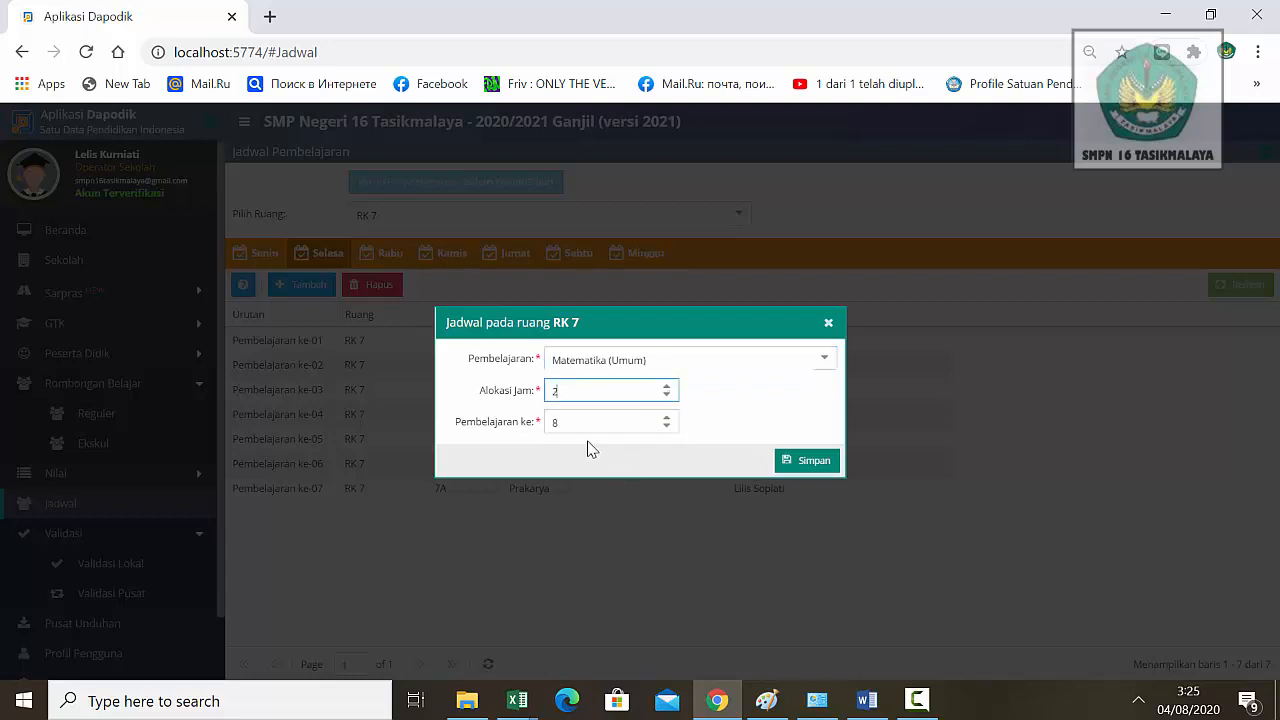
left_click(815, 466)
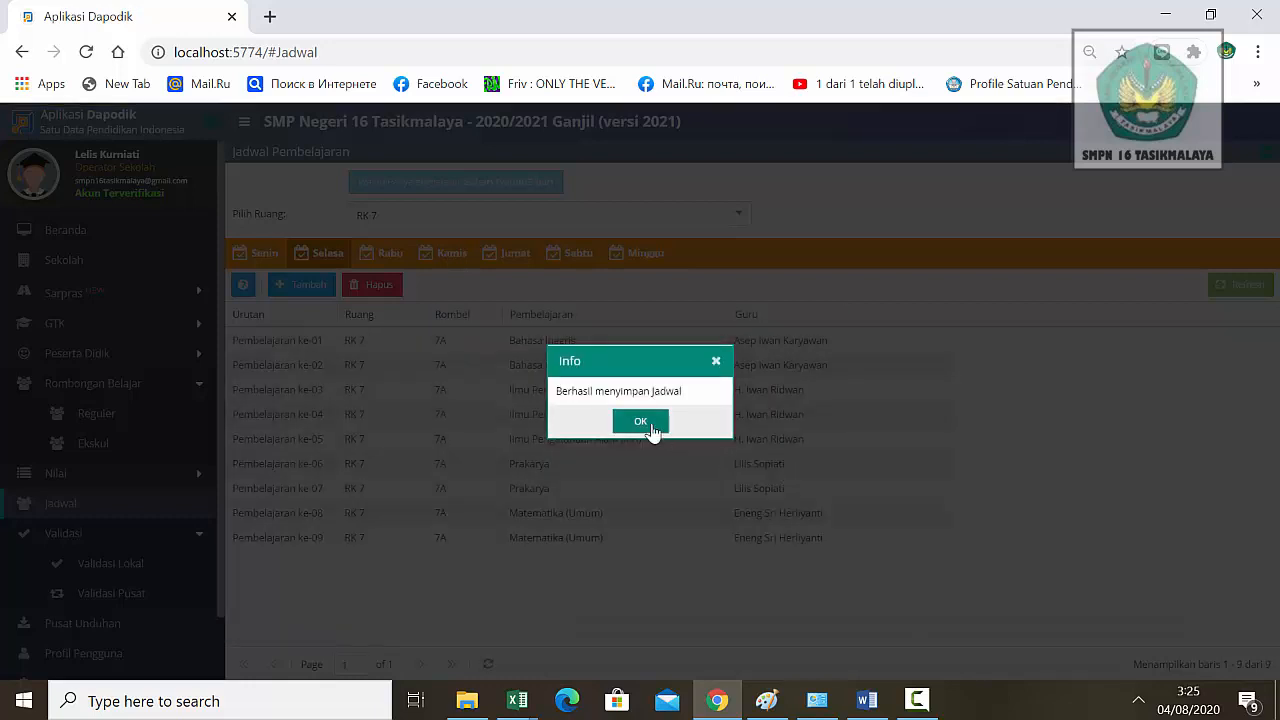
left_click(643, 423)
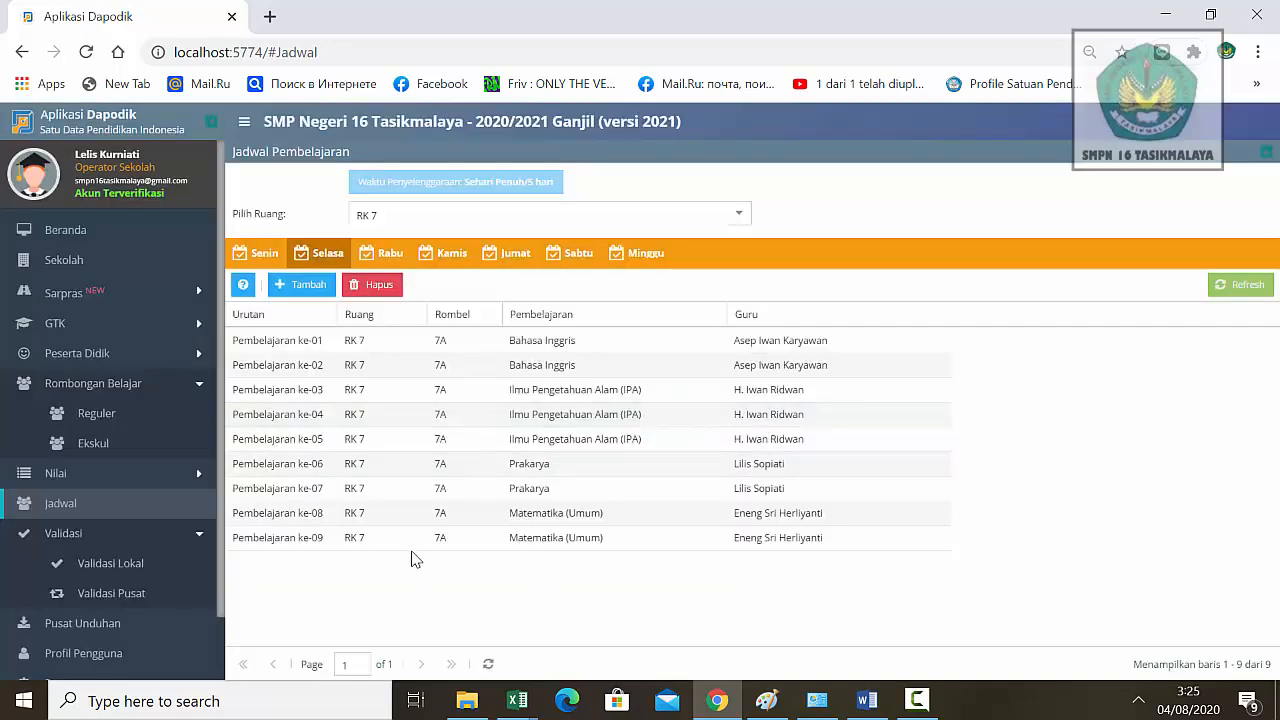
- Add Seni dan Budaya to the Rabu schedule of RK 7 with 3 hours starting at lesson 1, and save it
left_click(387, 257)
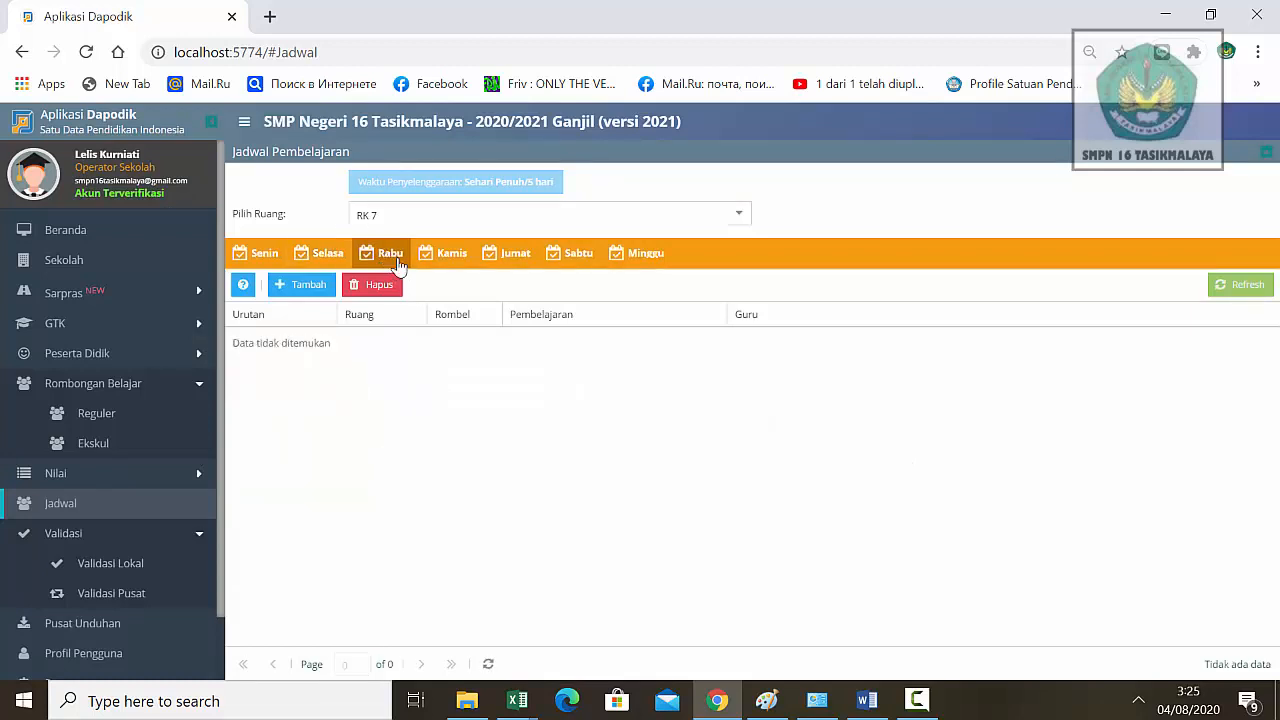
left_click(308, 284)
left_click(825, 362)
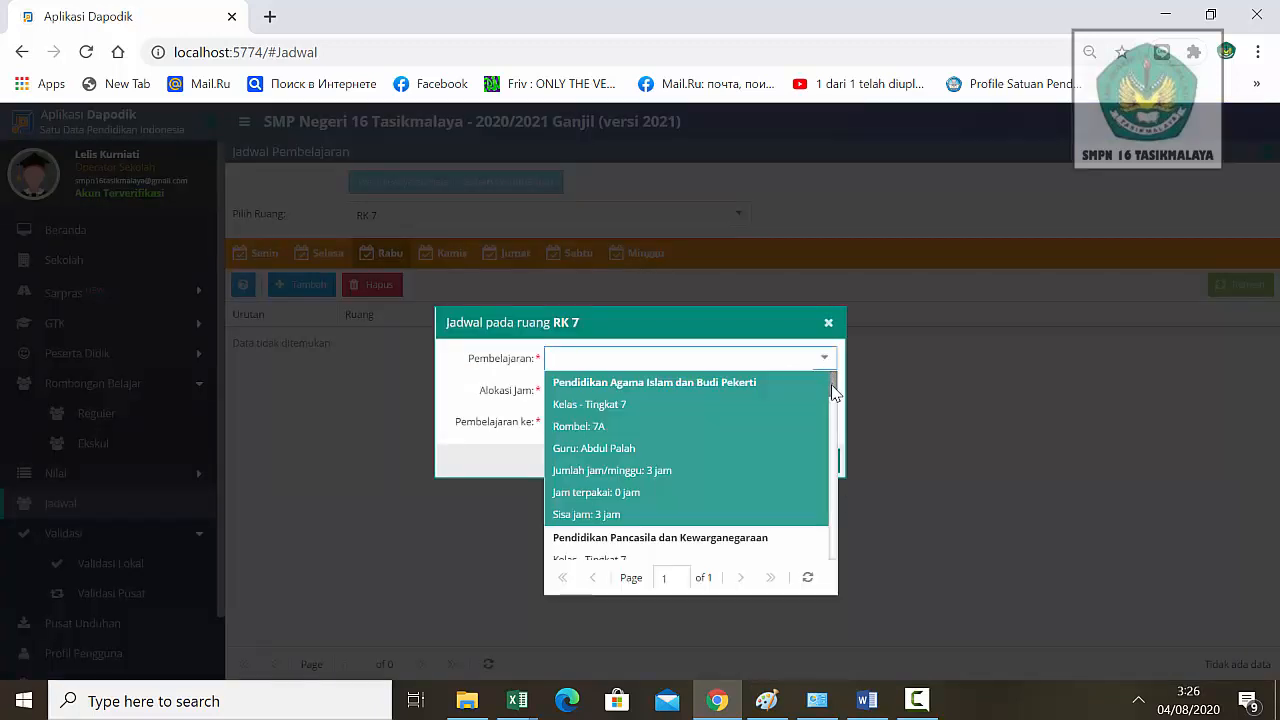
left_click_drag(833, 392, 834, 558)
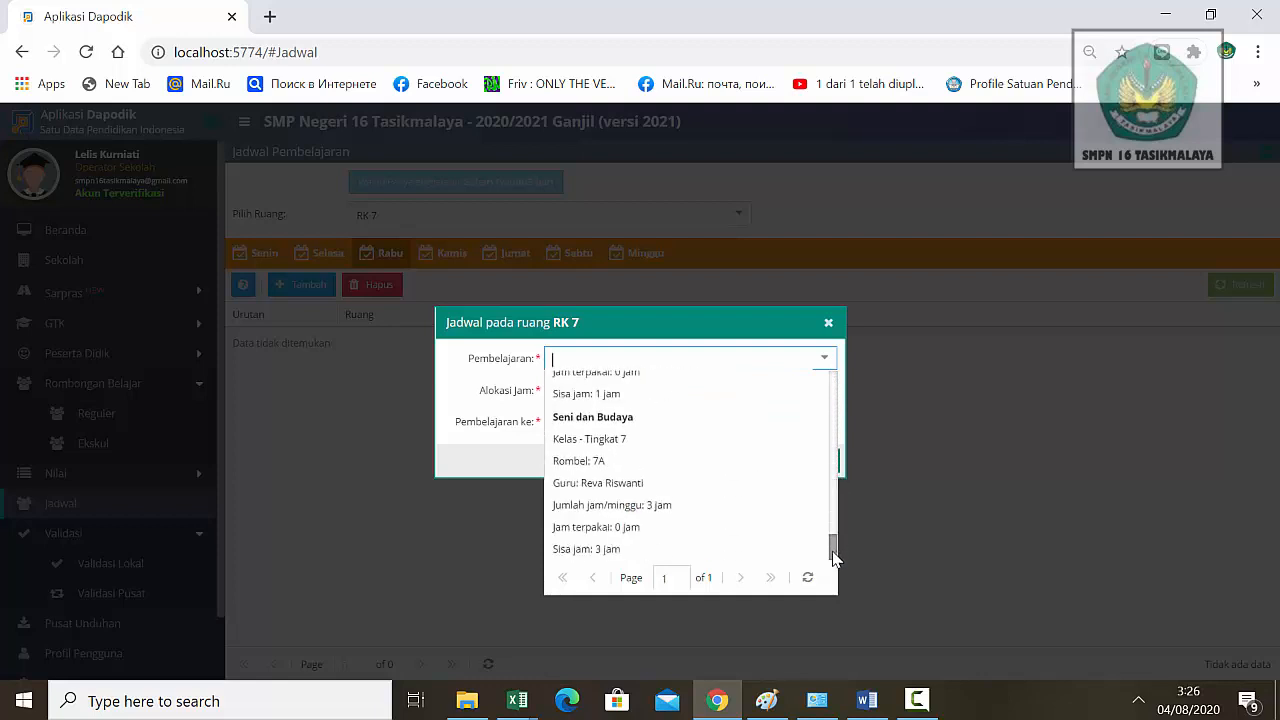
left_click(735, 523)
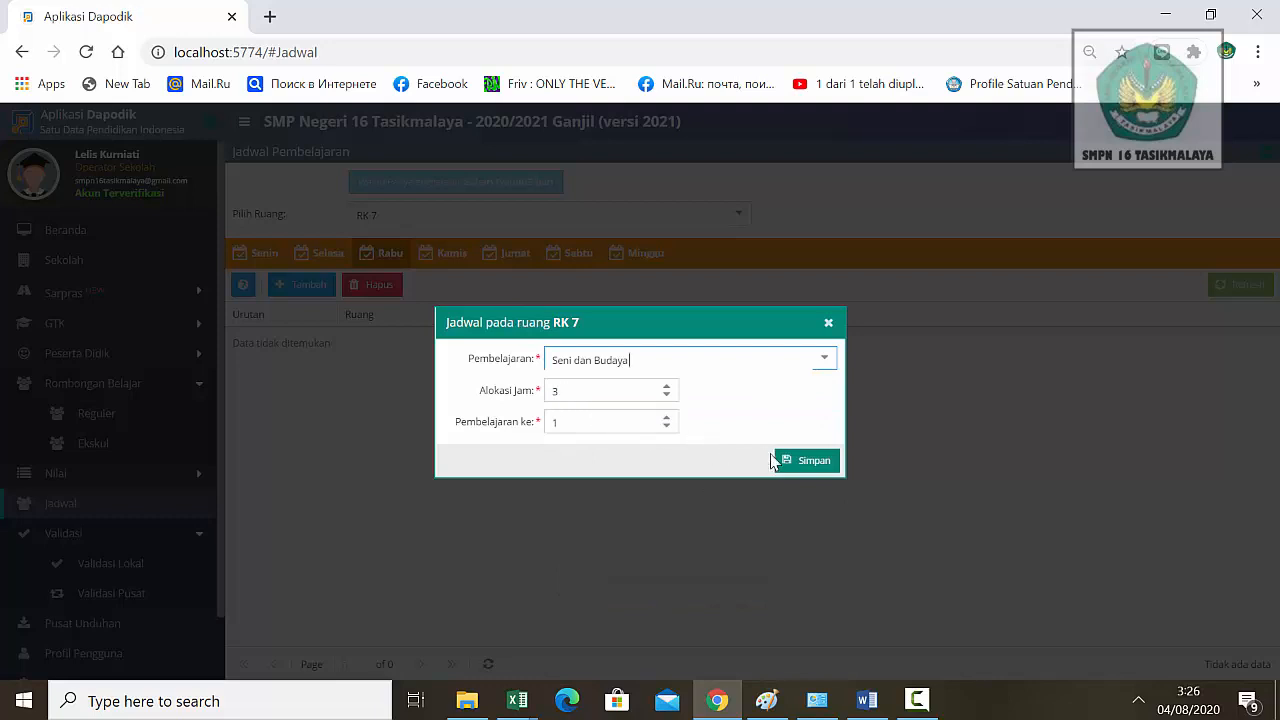
left_click(816, 466)
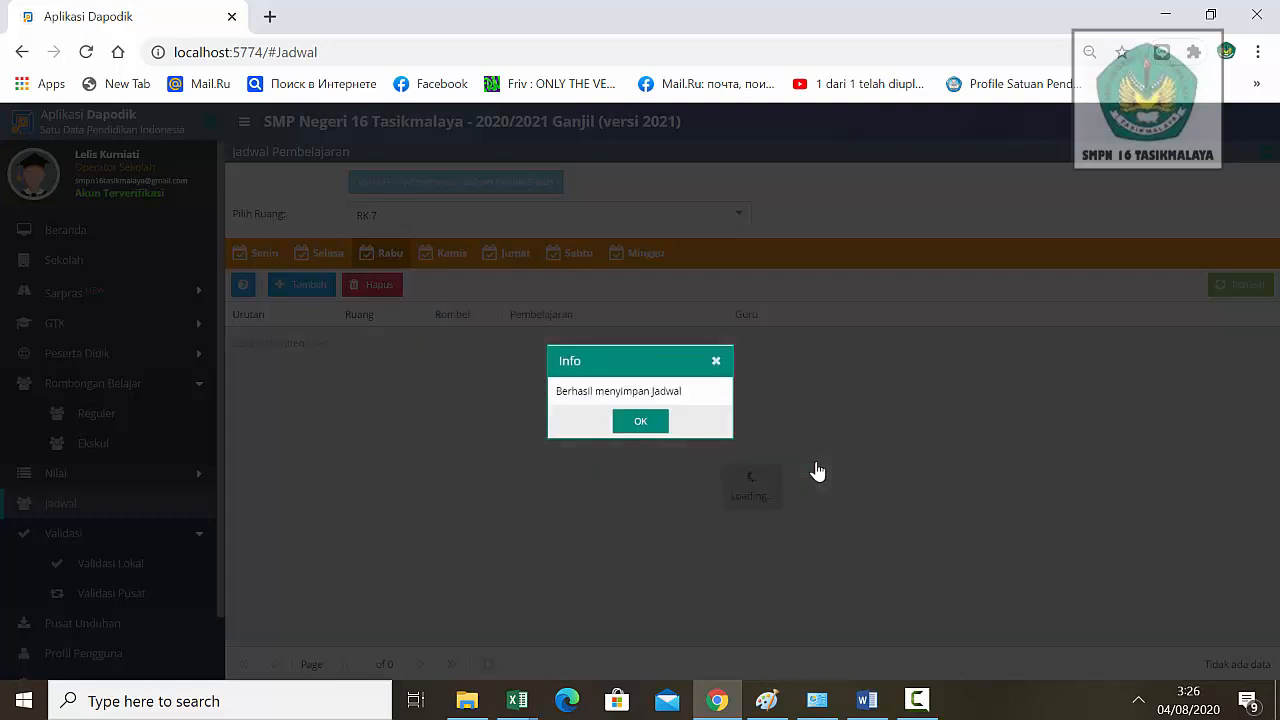
left_click(640, 422)
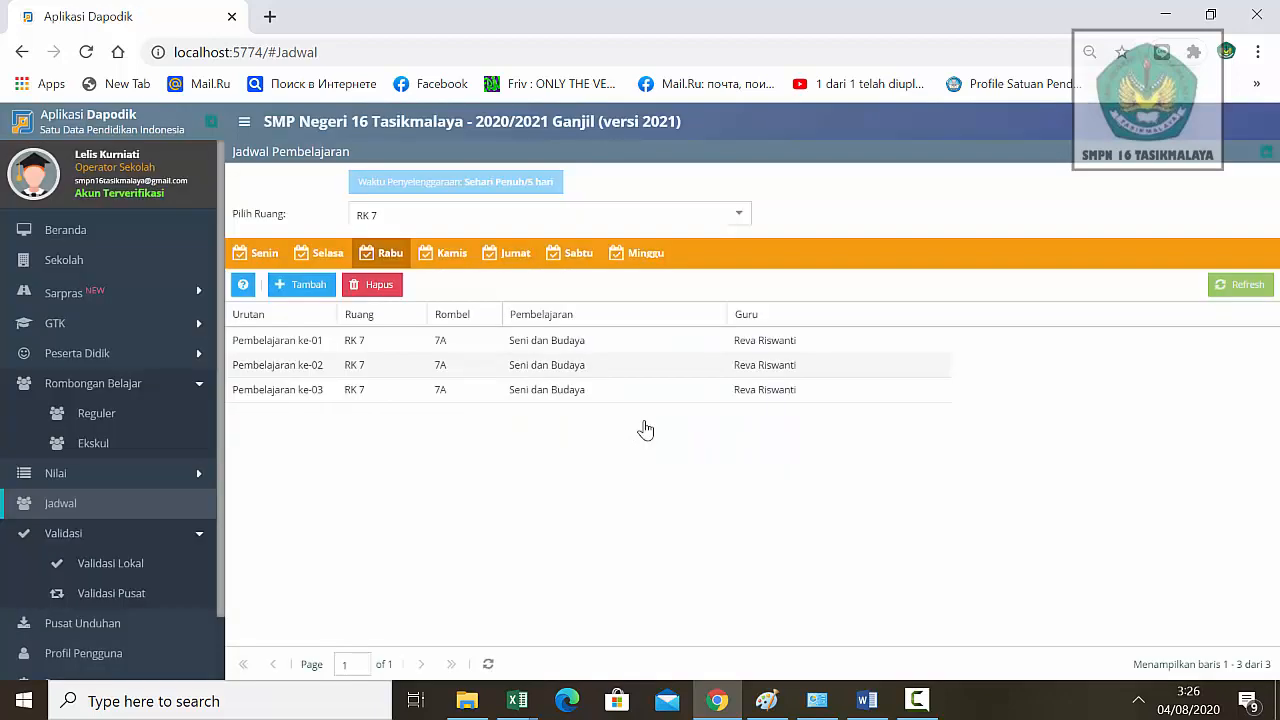
- Add Muatan Lokal Bahasa Daerah to the Rabu schedule of RK 7 with 2 hours starting at lesson 4, and save it
left_click(306, 285)
left_click(823, 364)
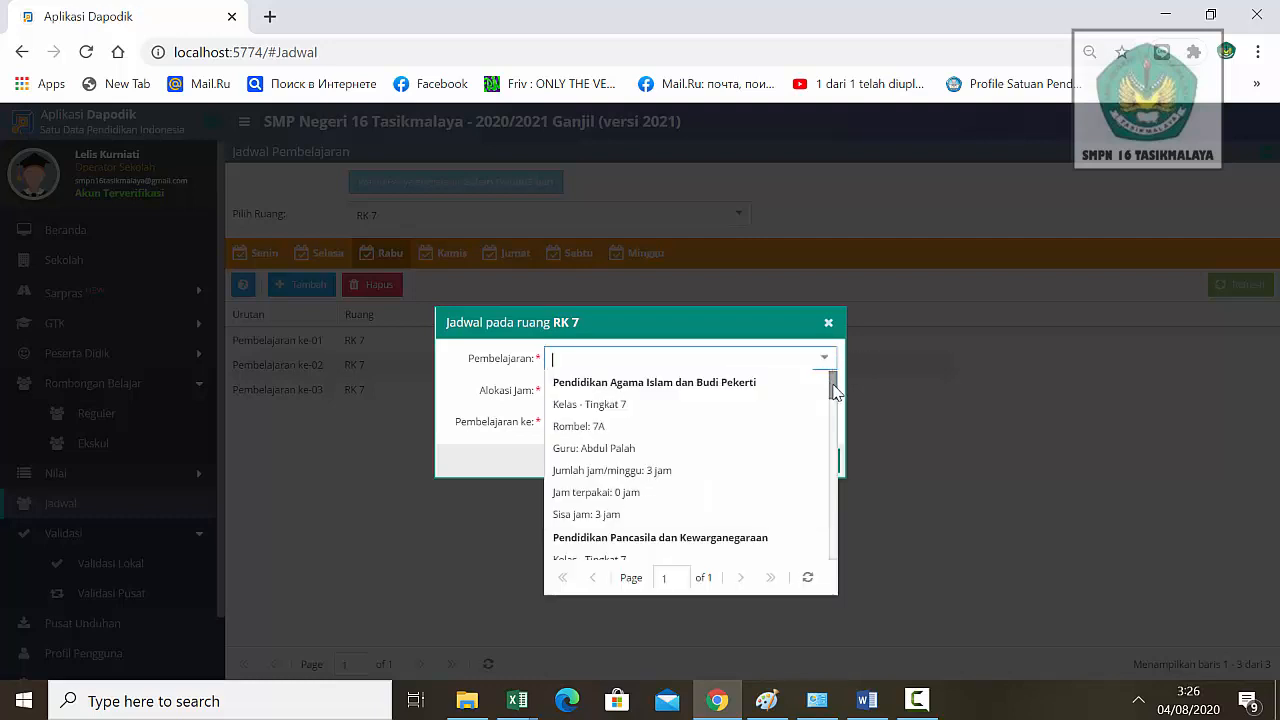
left_click_drag(835, 392, 836, 456)
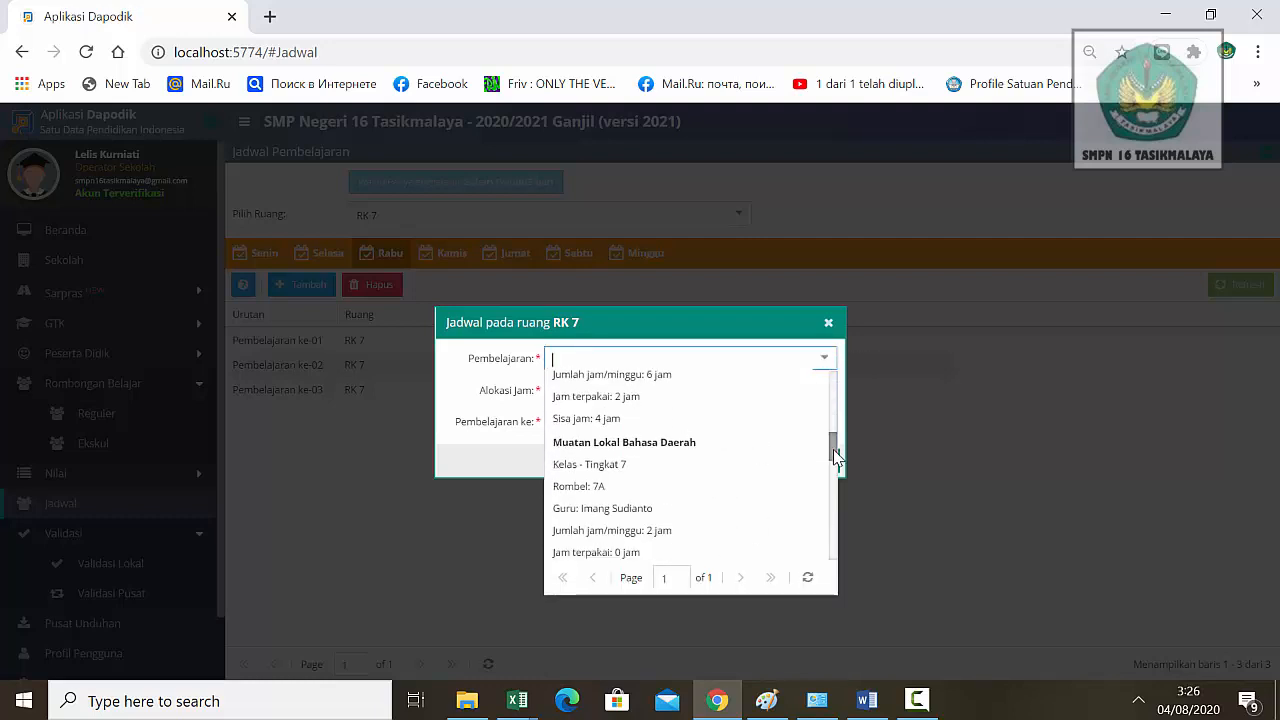
left_click(710, 477)
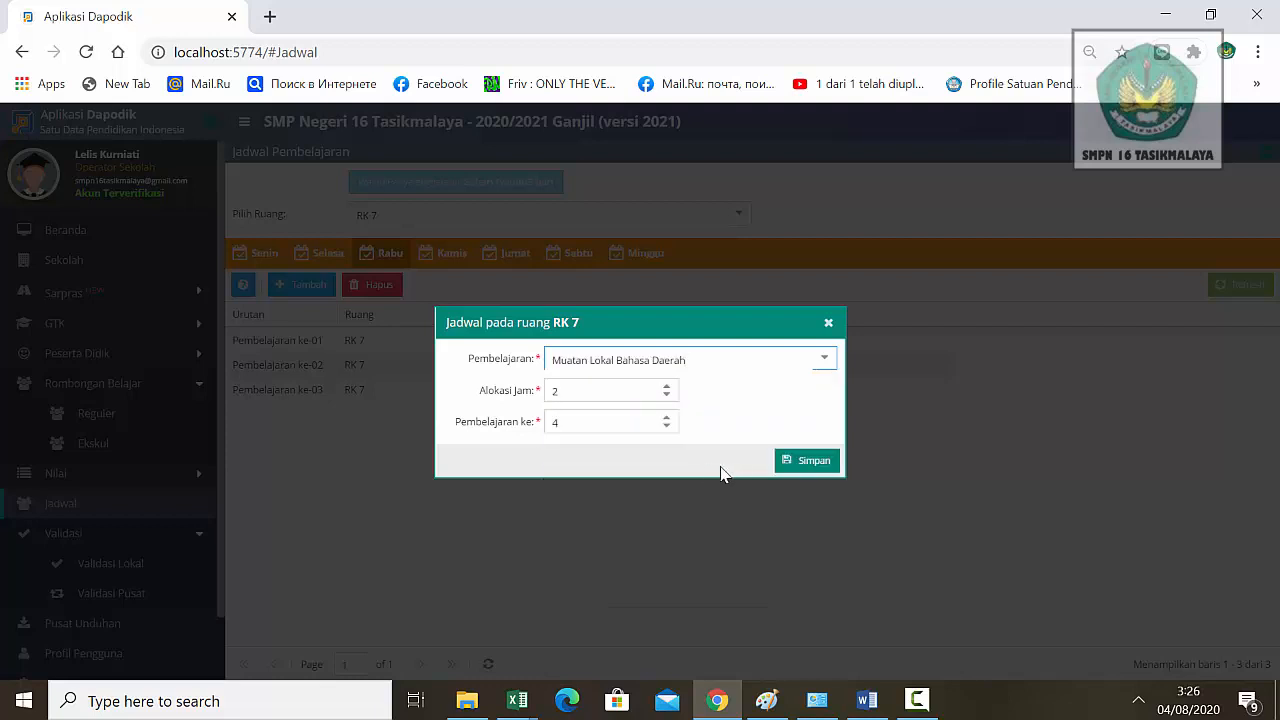
left_click(812, 465)
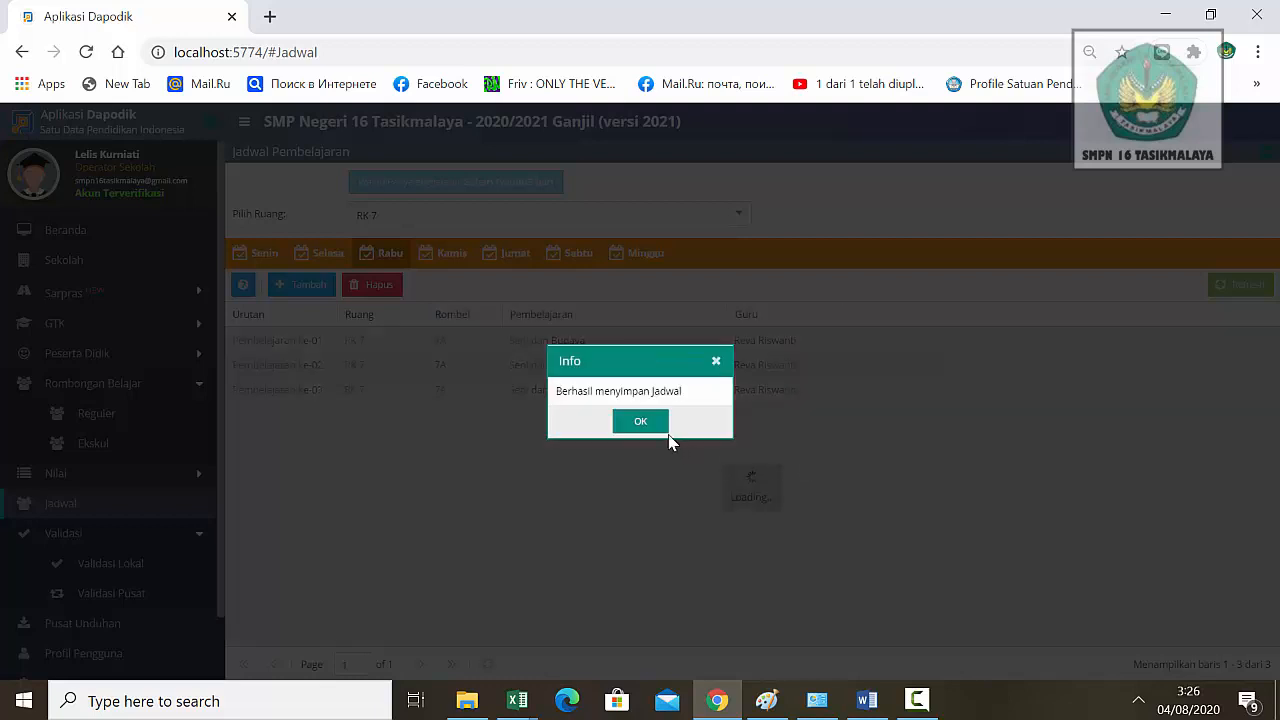
left_click(642, 424)
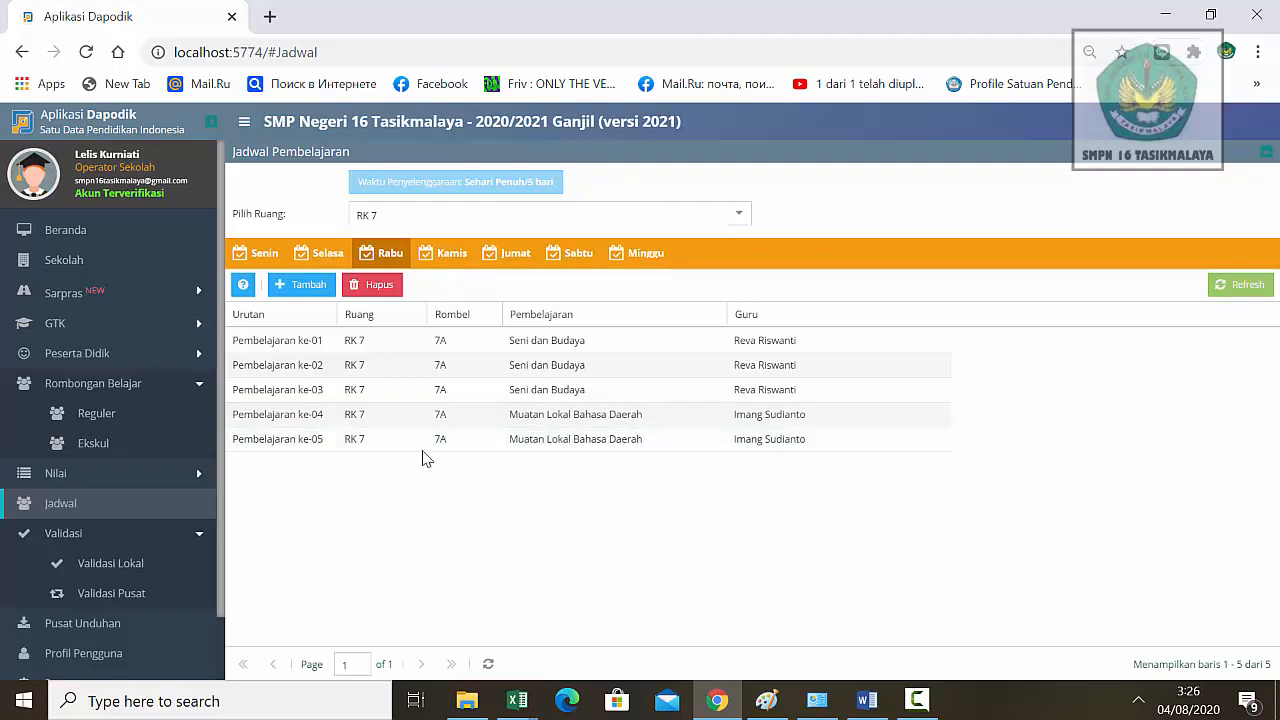
- Add Ilmu Pengetahuan Sosial (IPS) to the Rabu schedule of RK 7 with 2 hours starting at lesson 6, and save it
left_click(302, 286)
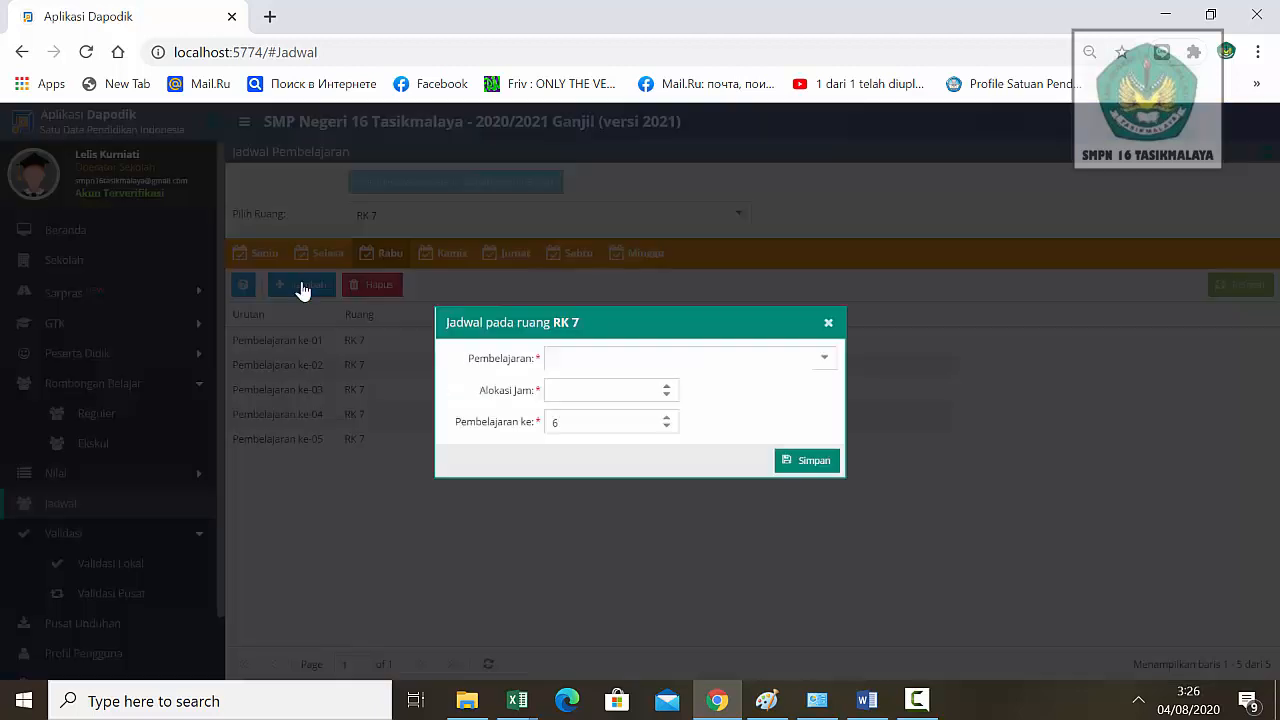
left_click(822, 360)
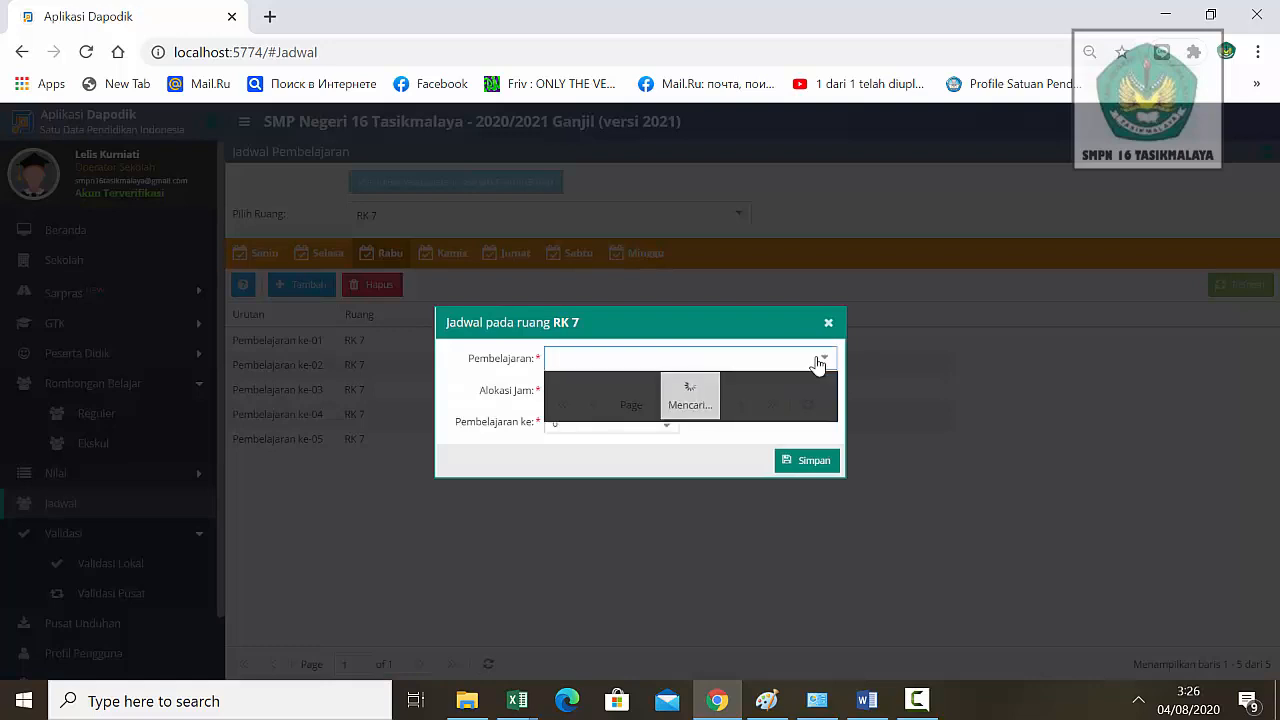
left_click_drag(834, 396, 831, 509)
left_click(709, 523)
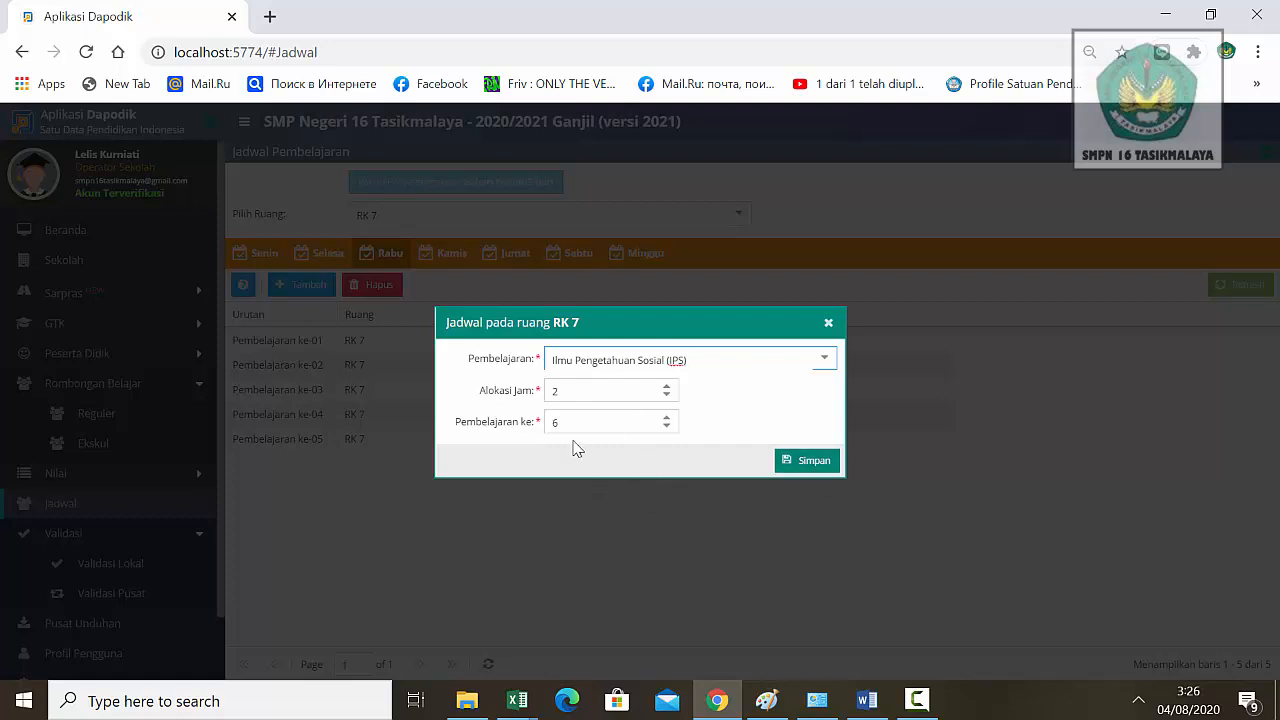
left_click(812, 466)
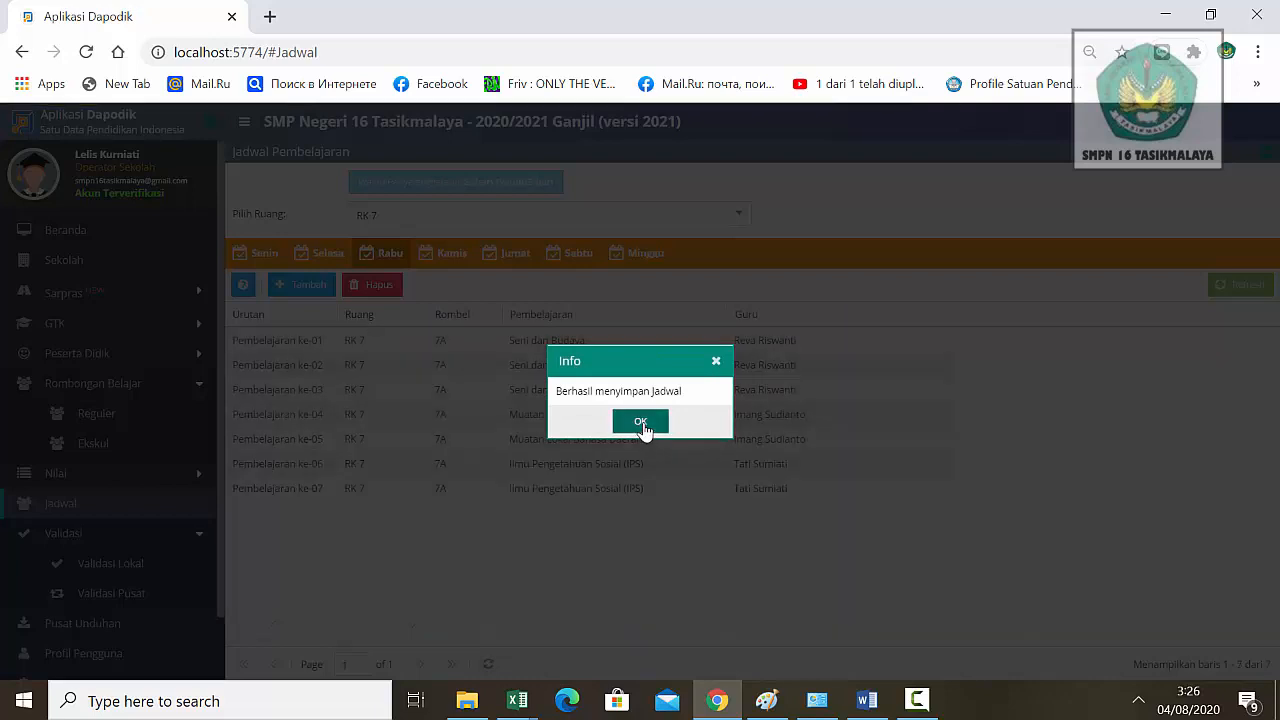
left_click(640, 422)
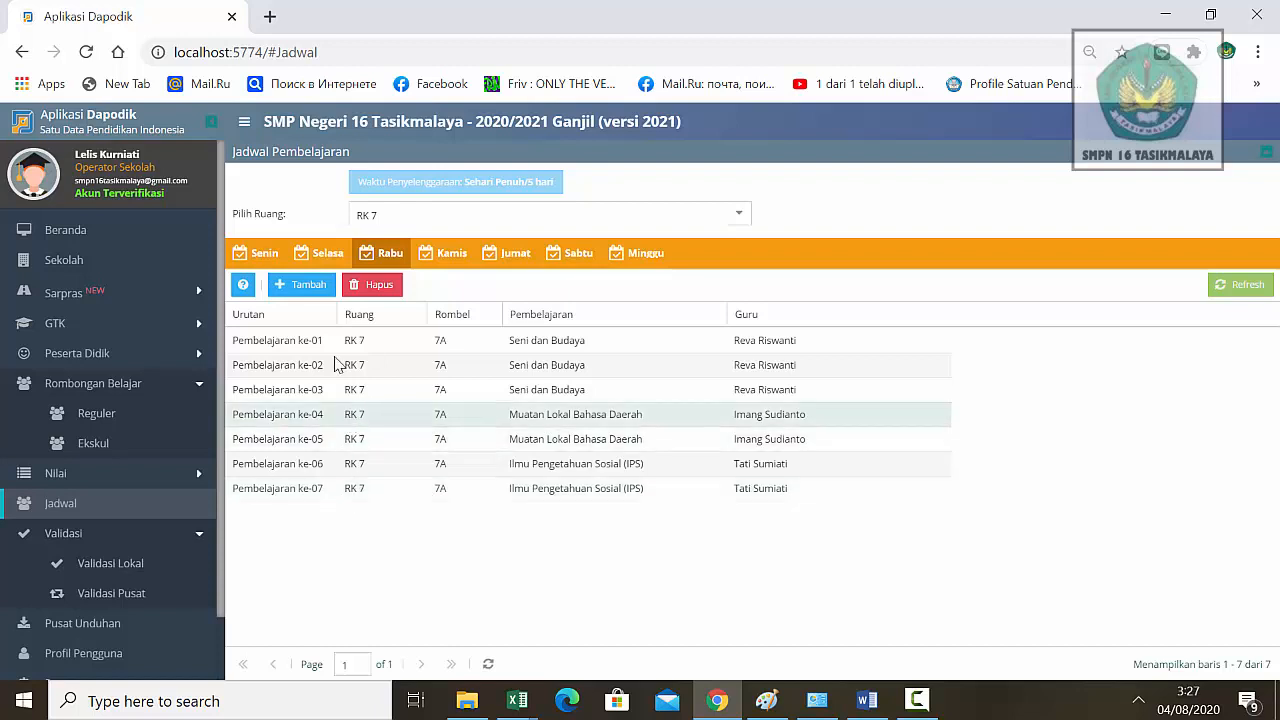
- Add Bahasa Indonesia to the Rabu schedule of RK 7 with 2 hours starting at lesson 8, and save it
left_click(306, 288)
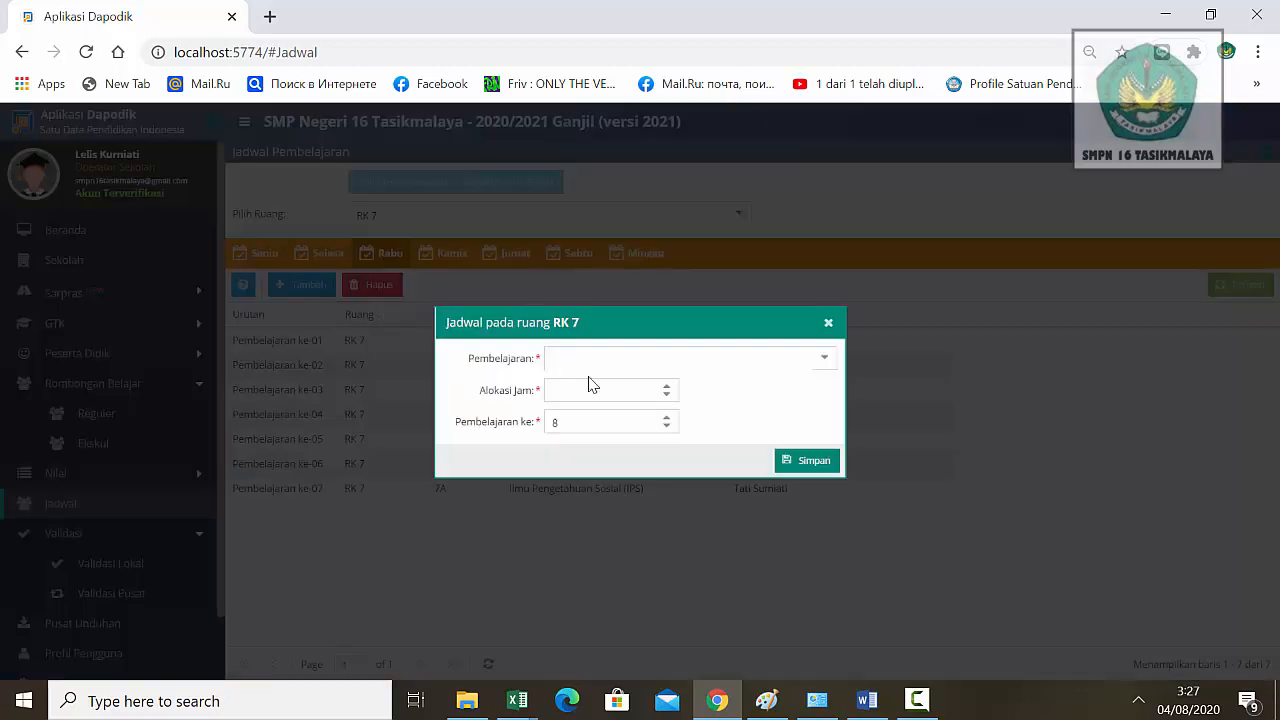
left_click(824, 362)
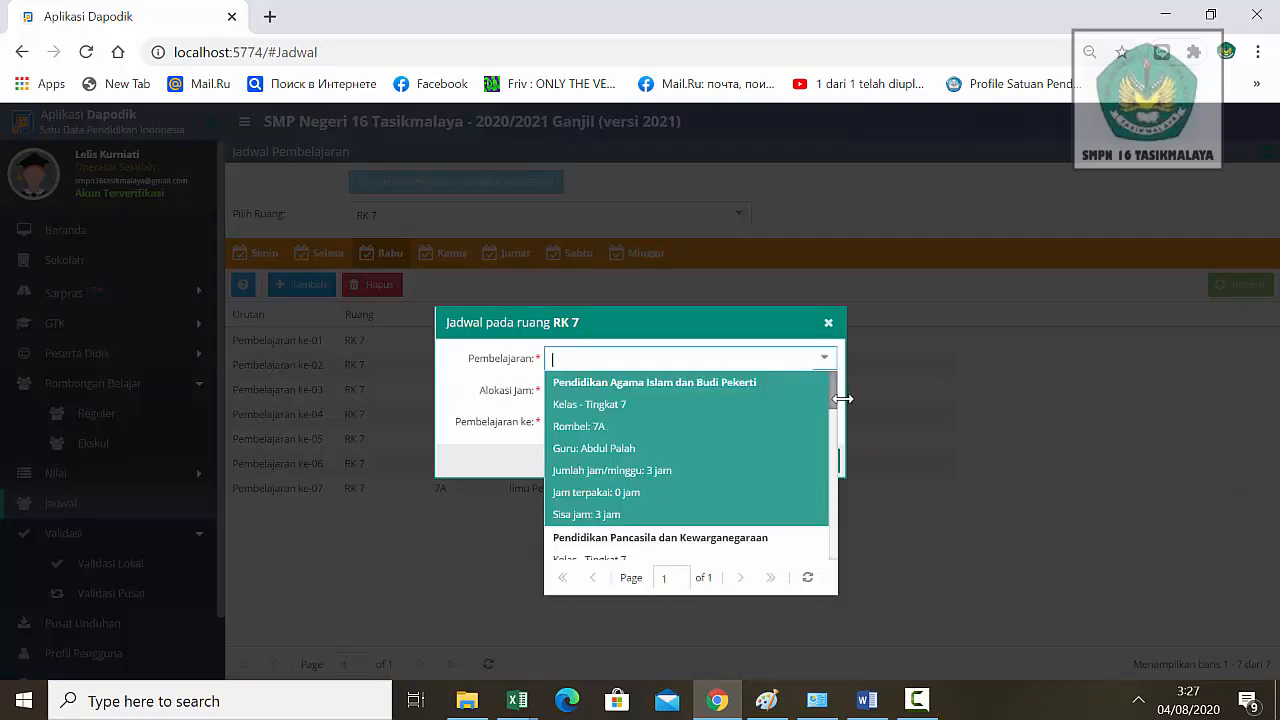
scroll(834, 410, "down", 3)
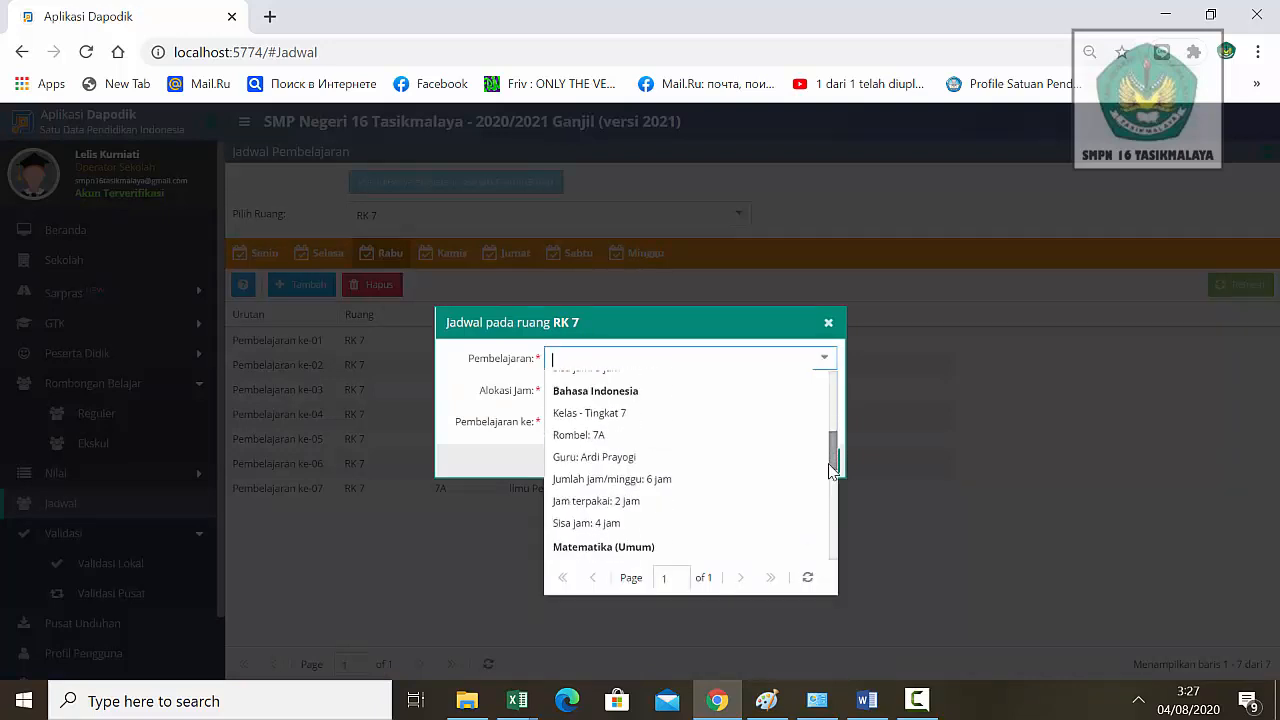
left_click(698, 464)
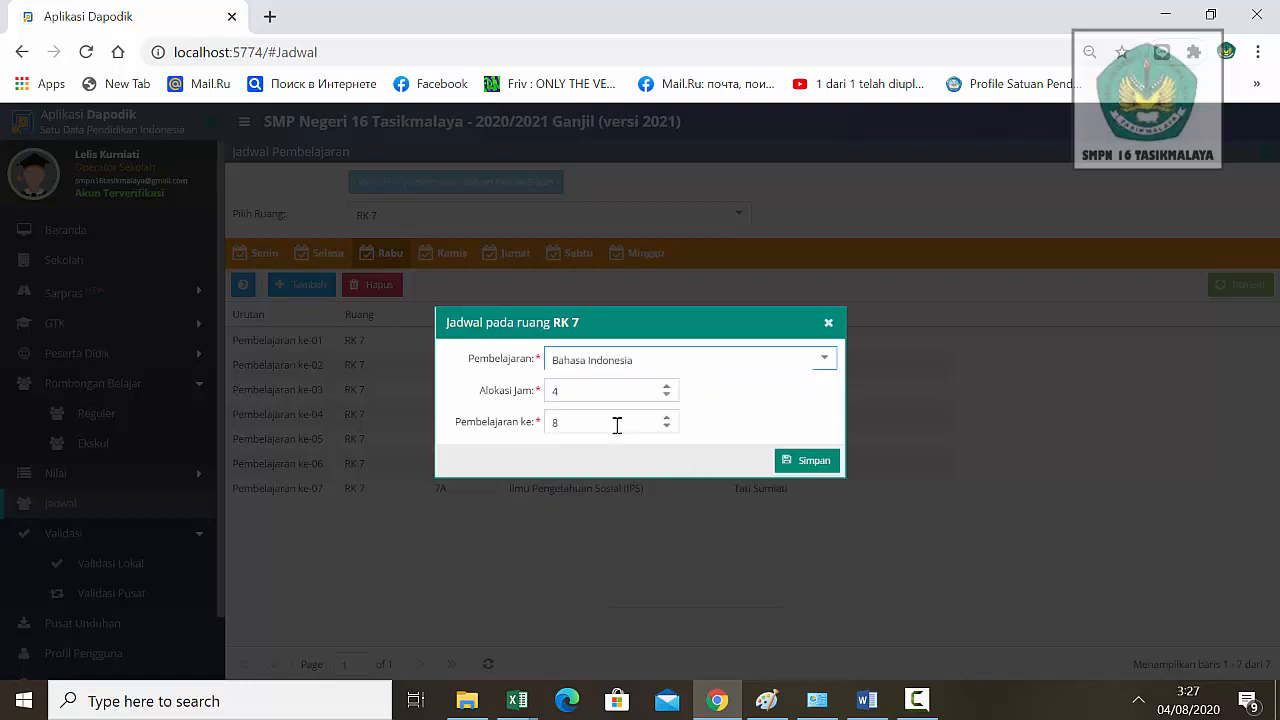
left_click(667, 396)
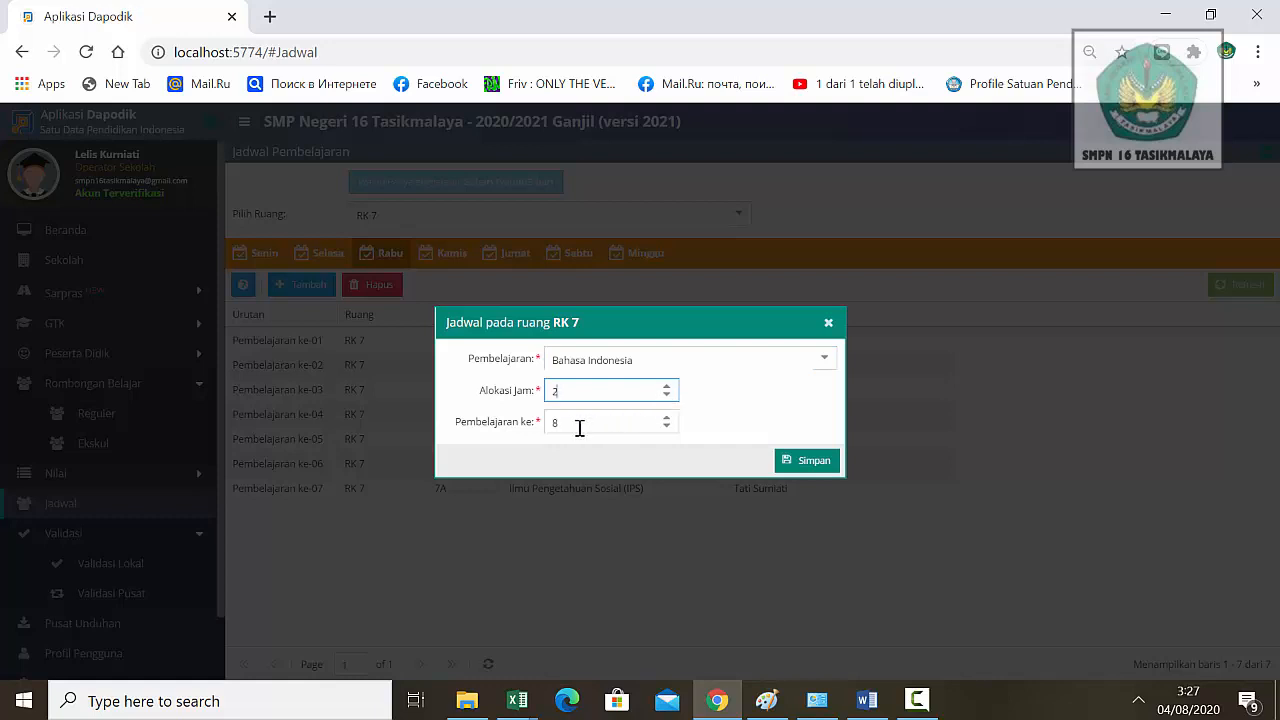
left_click(813, 466)
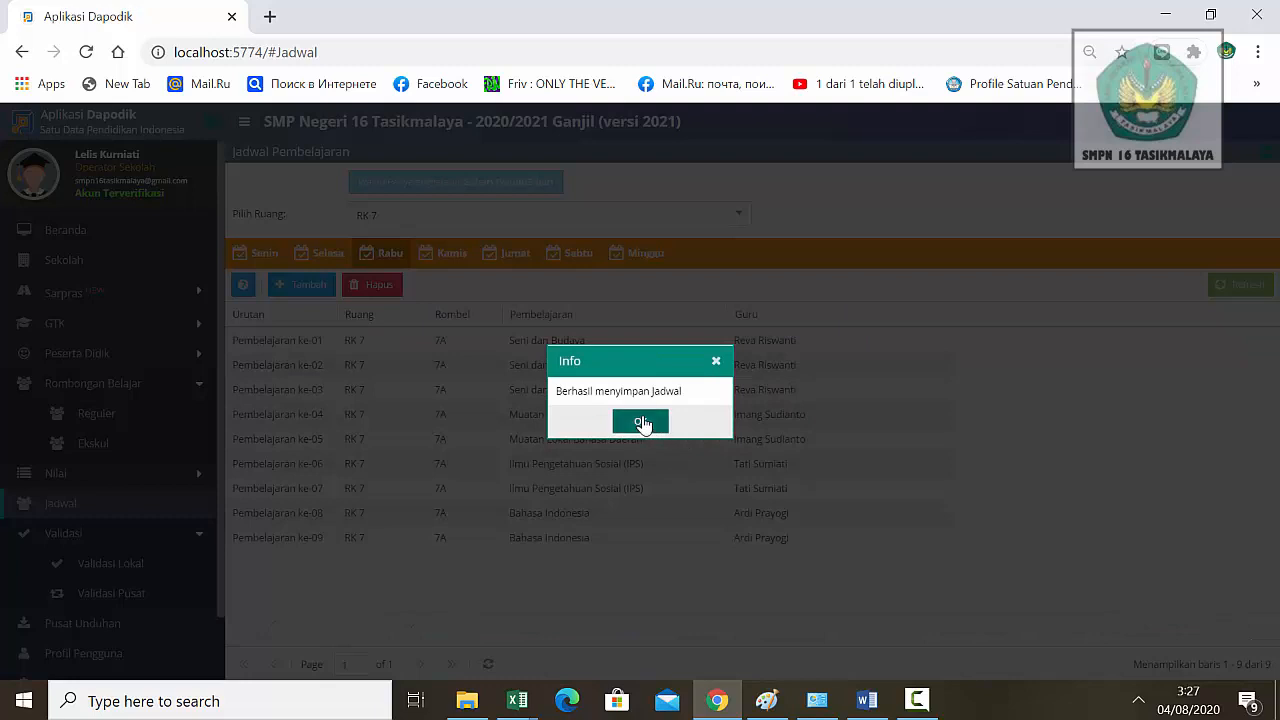
left_click(641, 420)
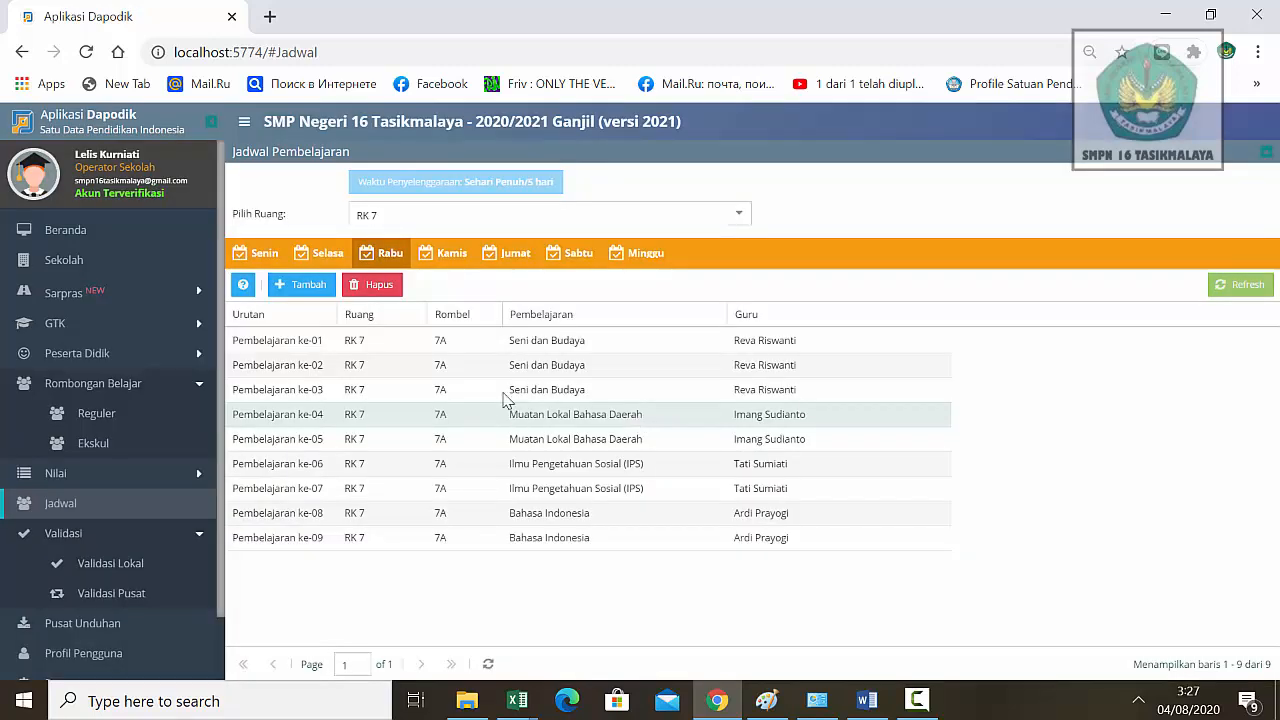
- Add Matematika (Umum) to the Kamis schedule of RK 7 with 3 hours starting at lesson 1, and save it
left_click(451, 256)
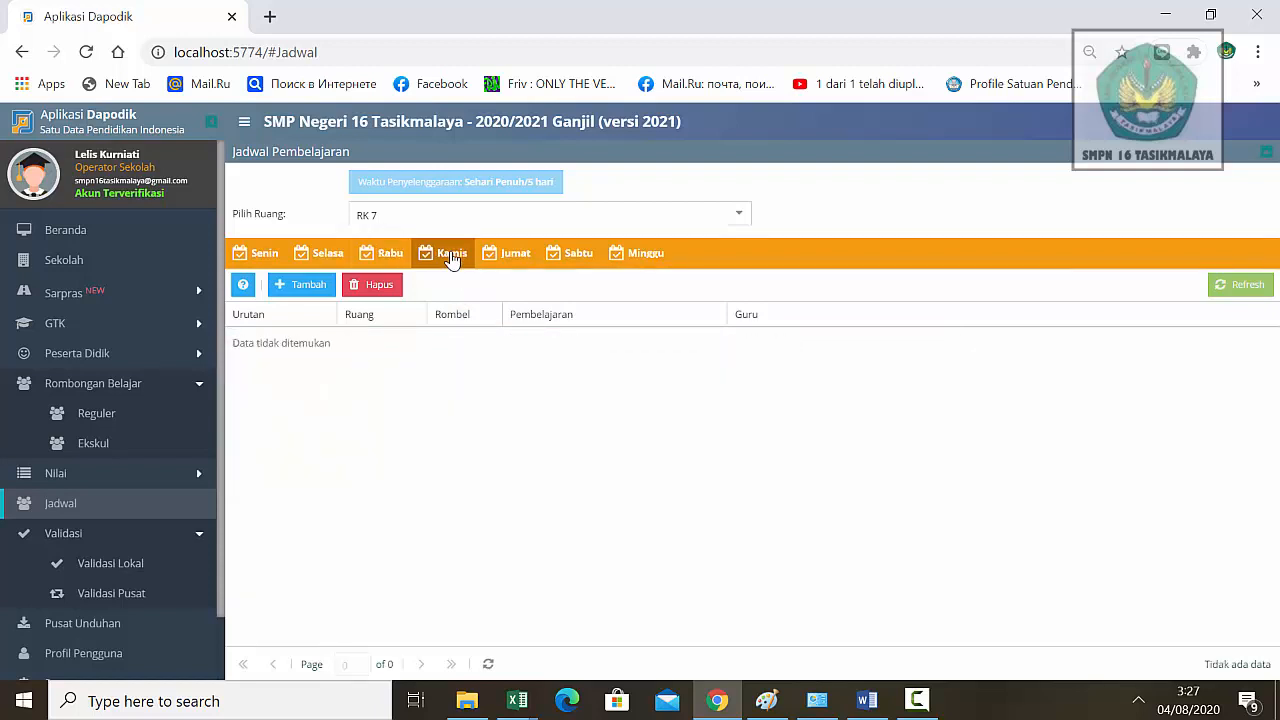
left_click(310, 288)
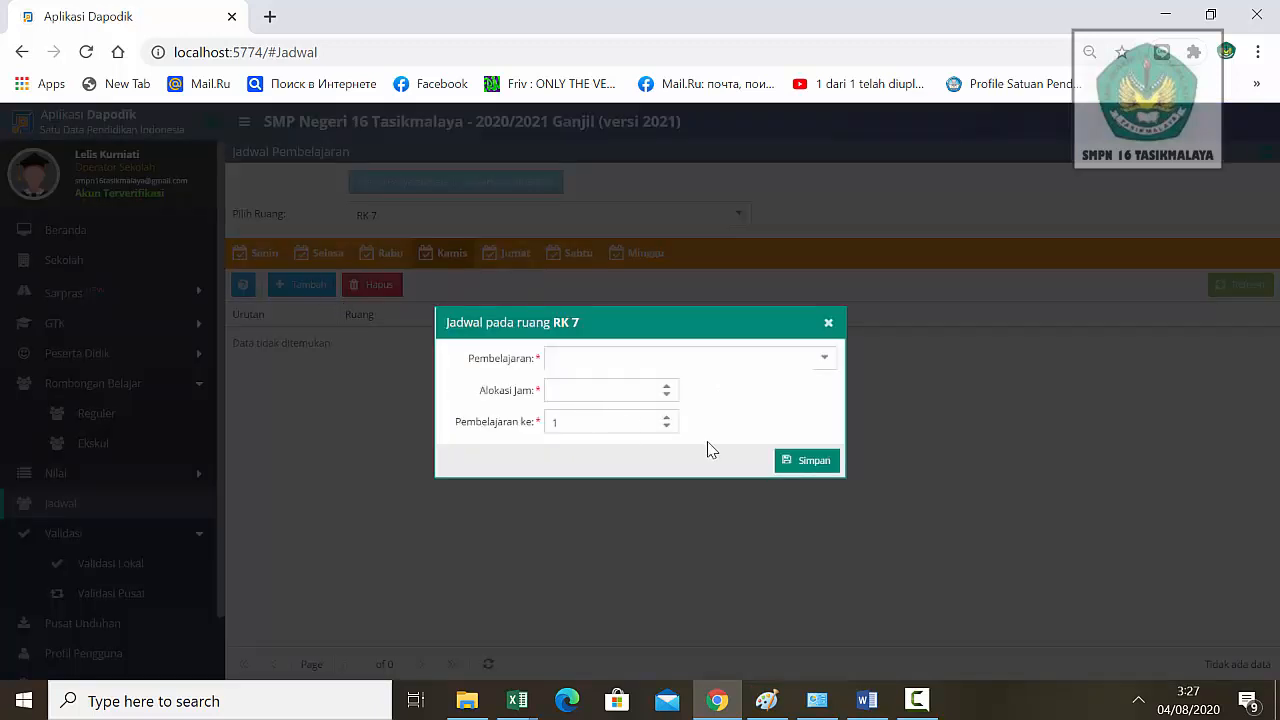
left_click(825, 360)
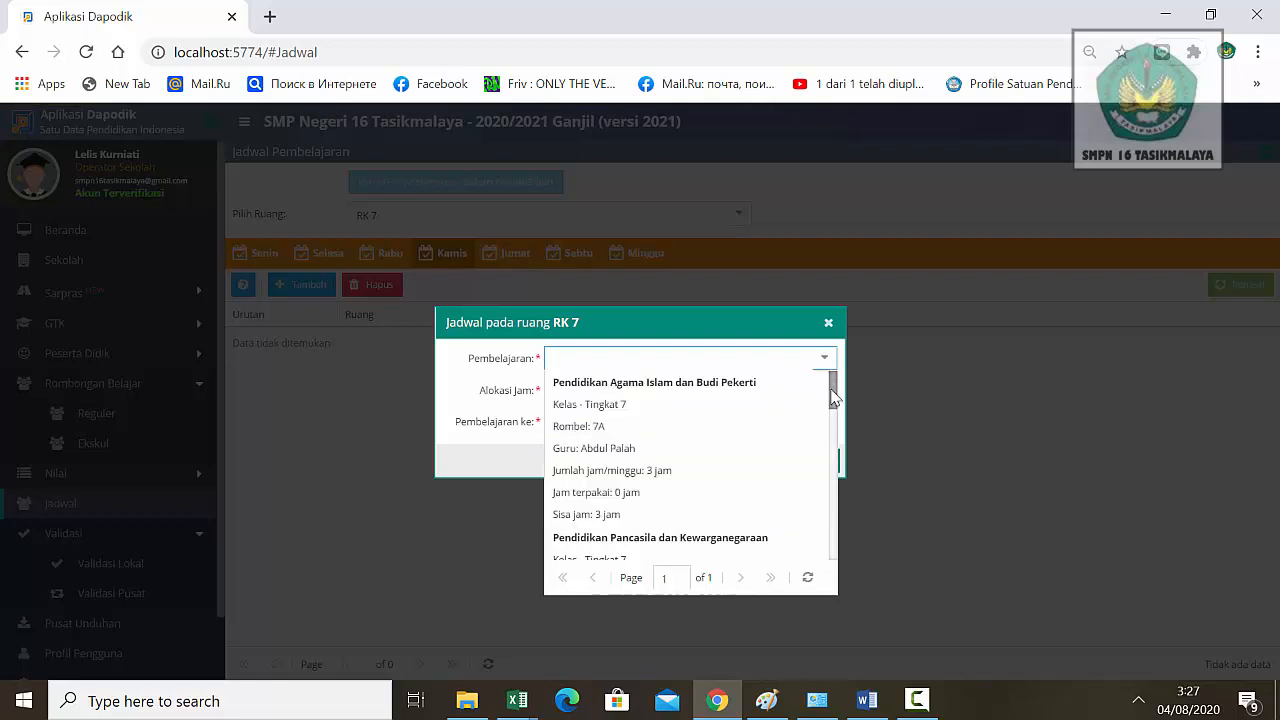
left_click_drag(833, 398, 828, 505)
scroll(760, 470, "up", 1)
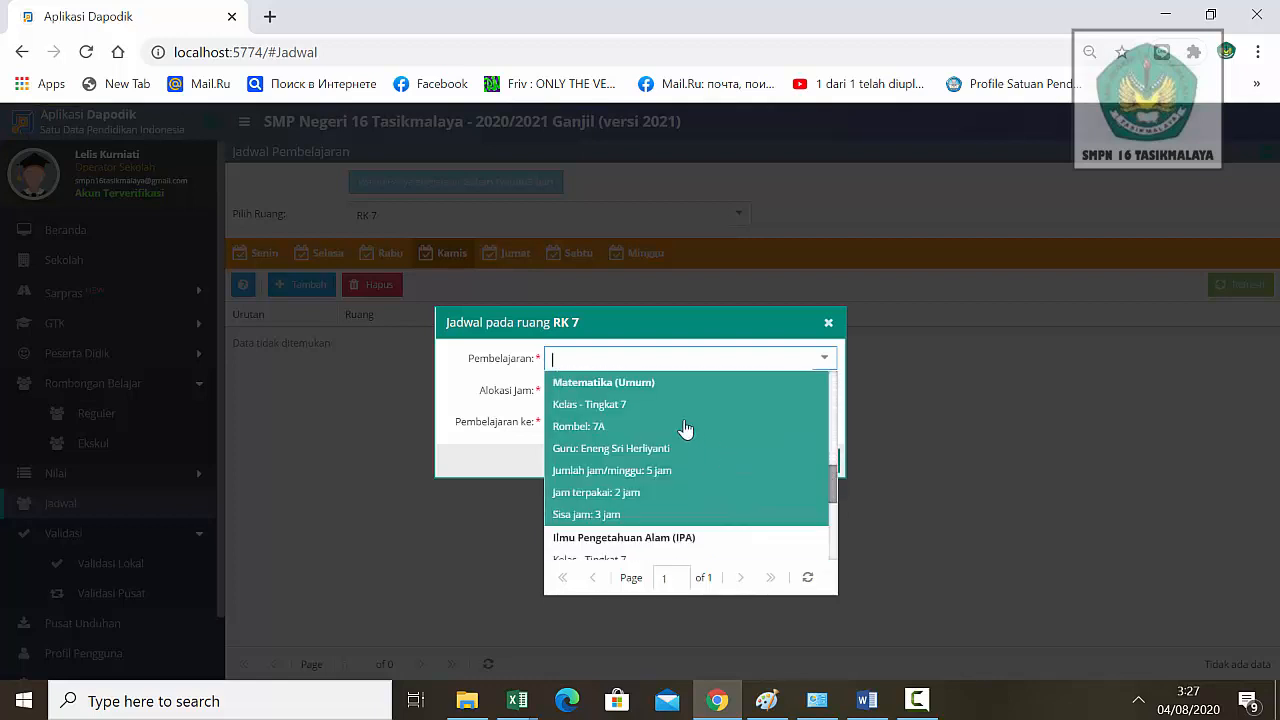
left_click(686, 431)
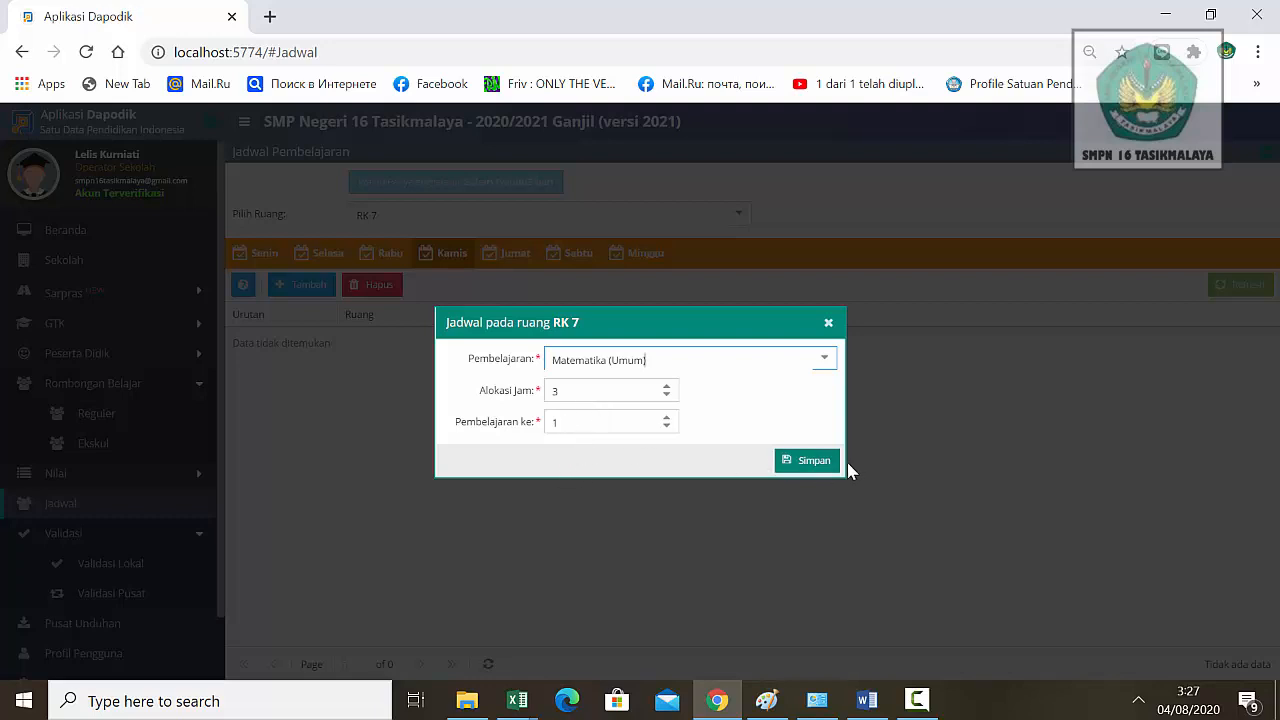
left_click(808, 466)
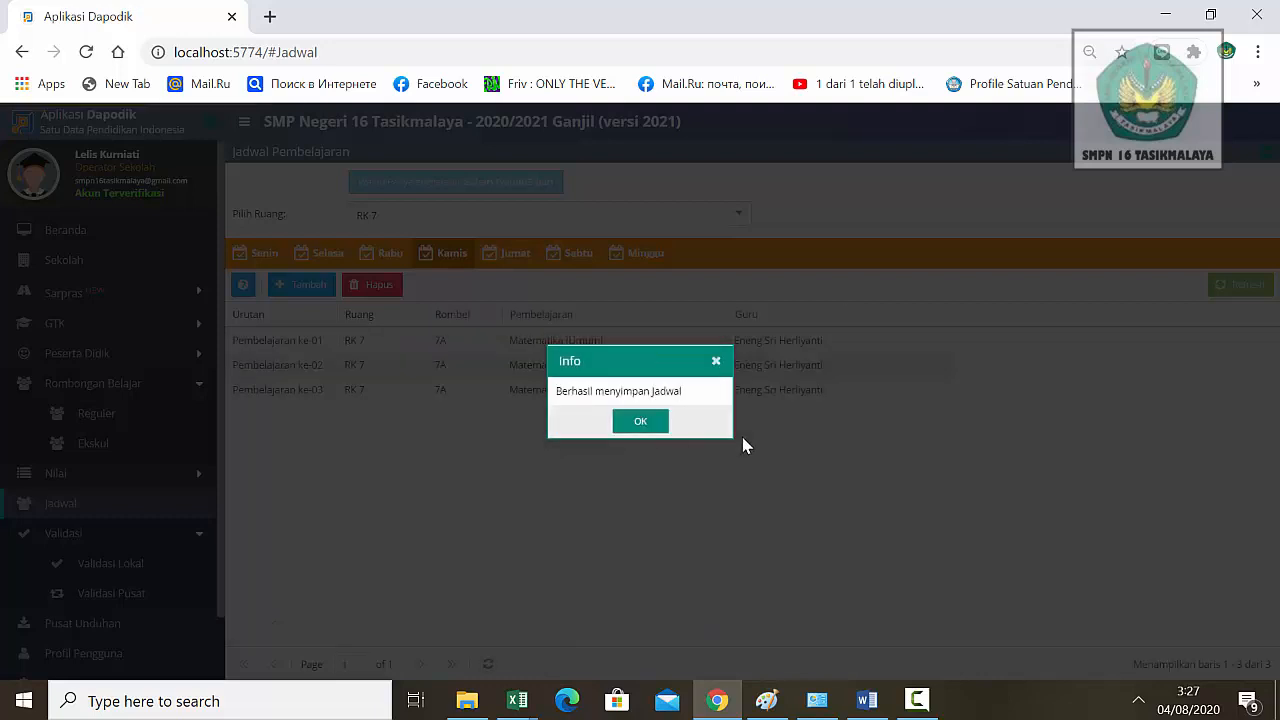
left_click(651, 423)
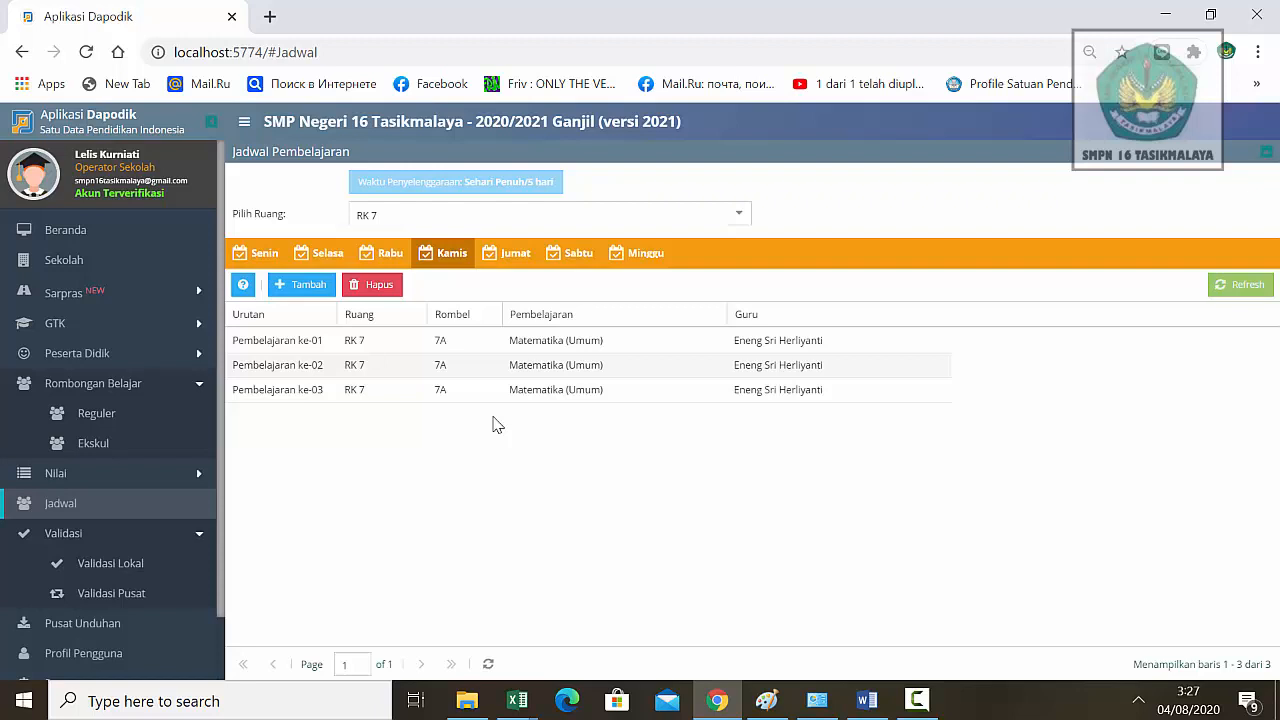
- Add Pendidikan Pancasila dan Kewarganegaraan to the Kamis schedule of RK 7 with 3 hours starting at lesson 4, and save it
left_click(306, 287)
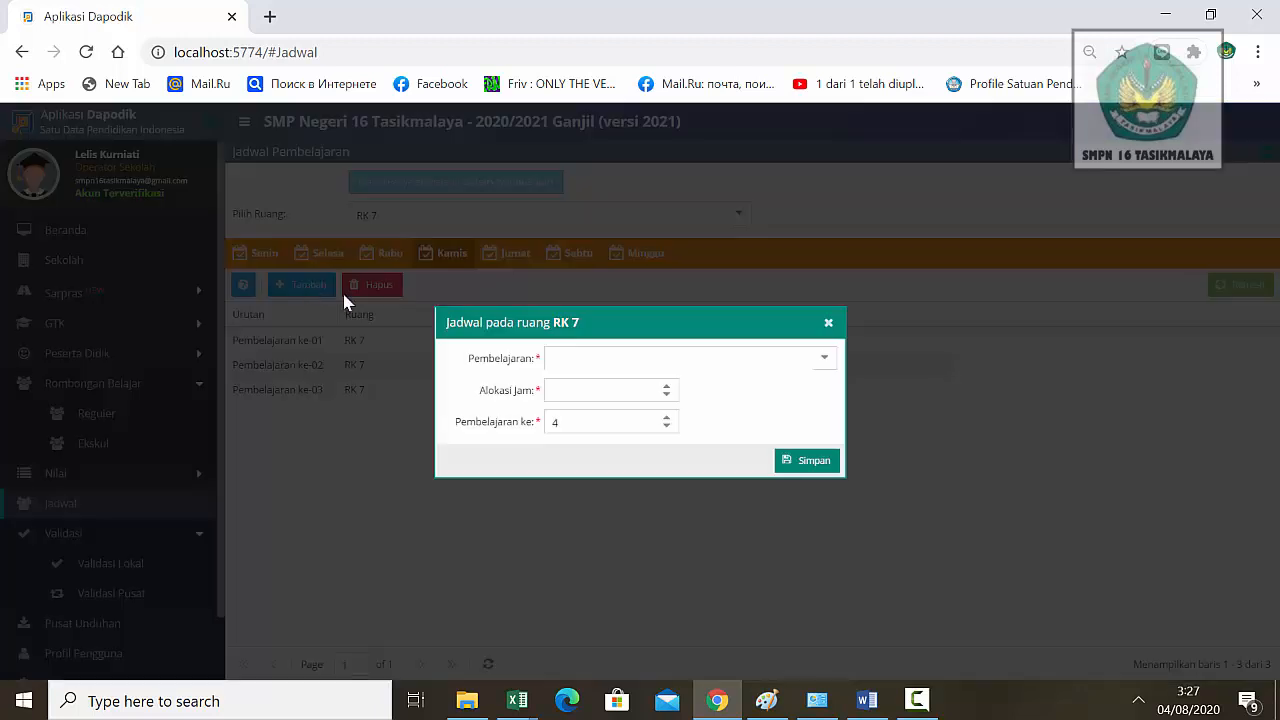
left_click(824, 362)
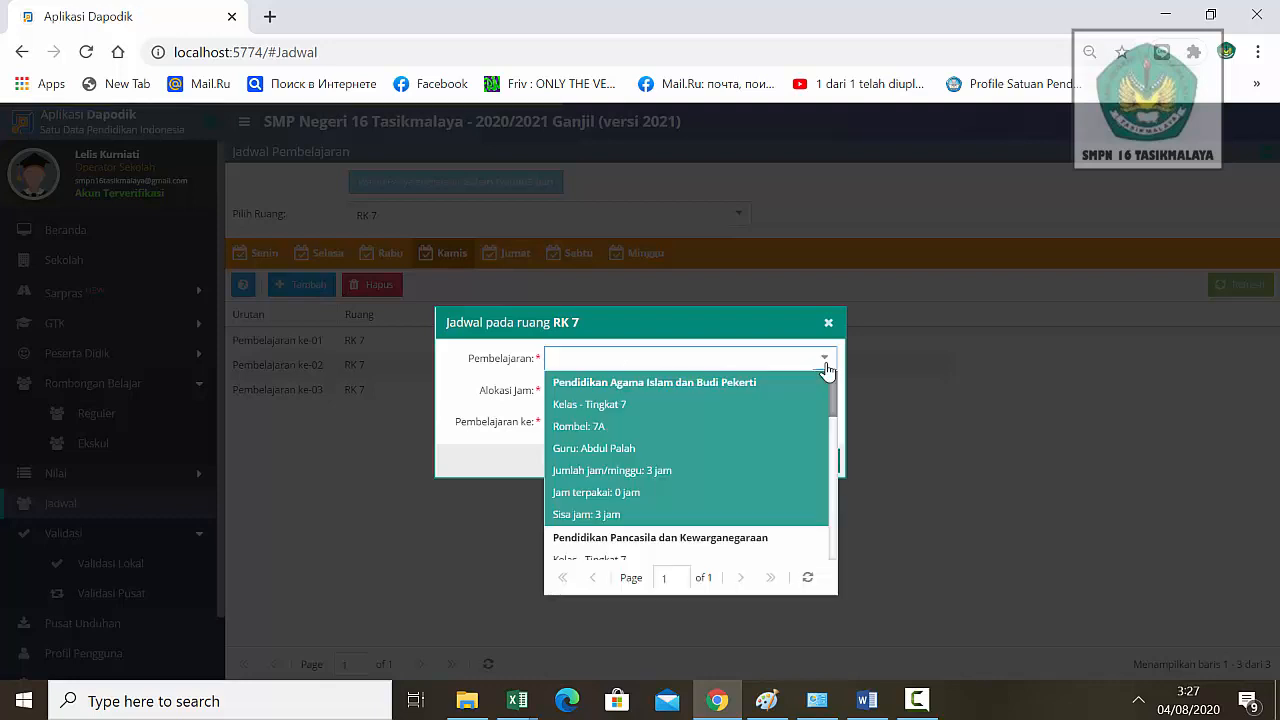
left_click(719, 545)
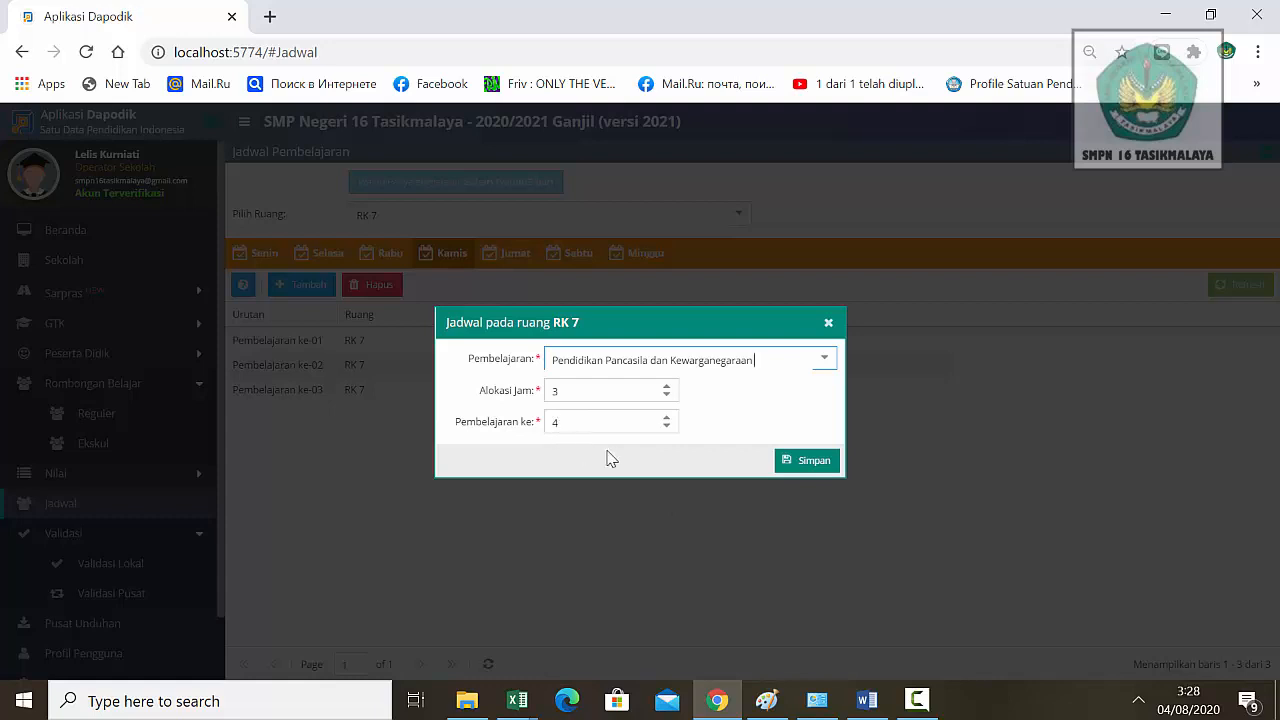
left_click(815, 466)
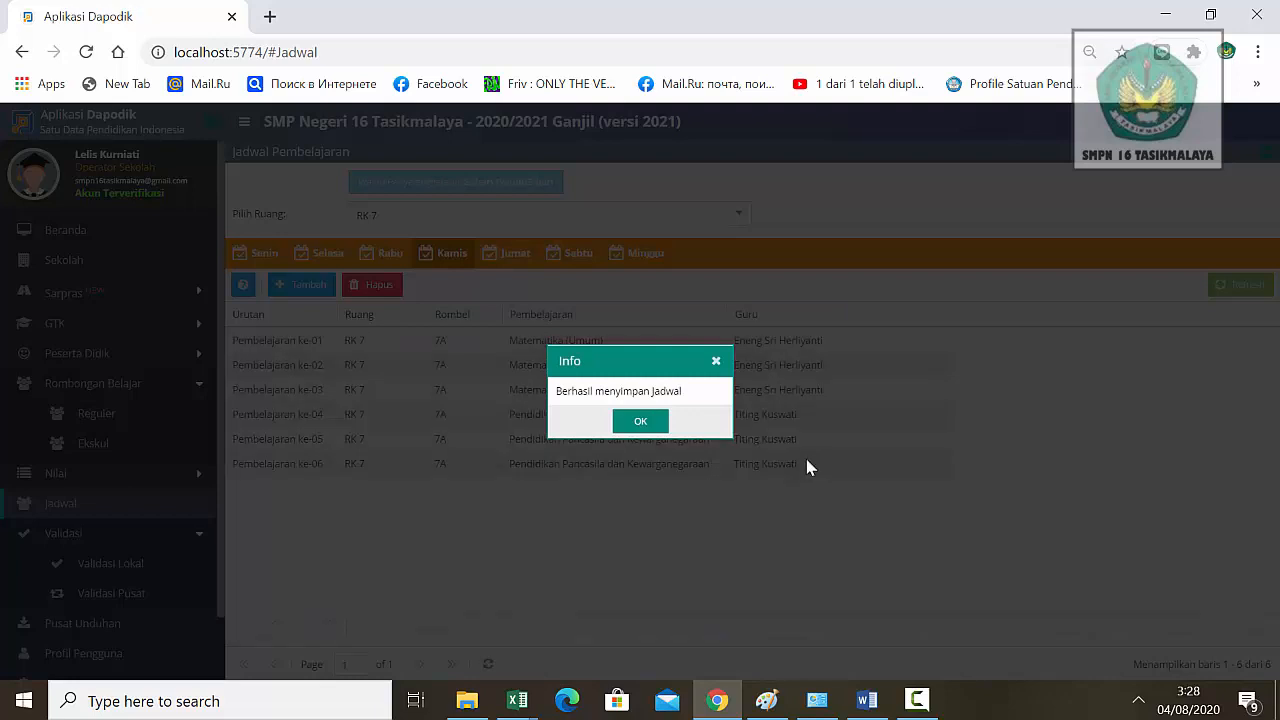
left_click(651, 427)
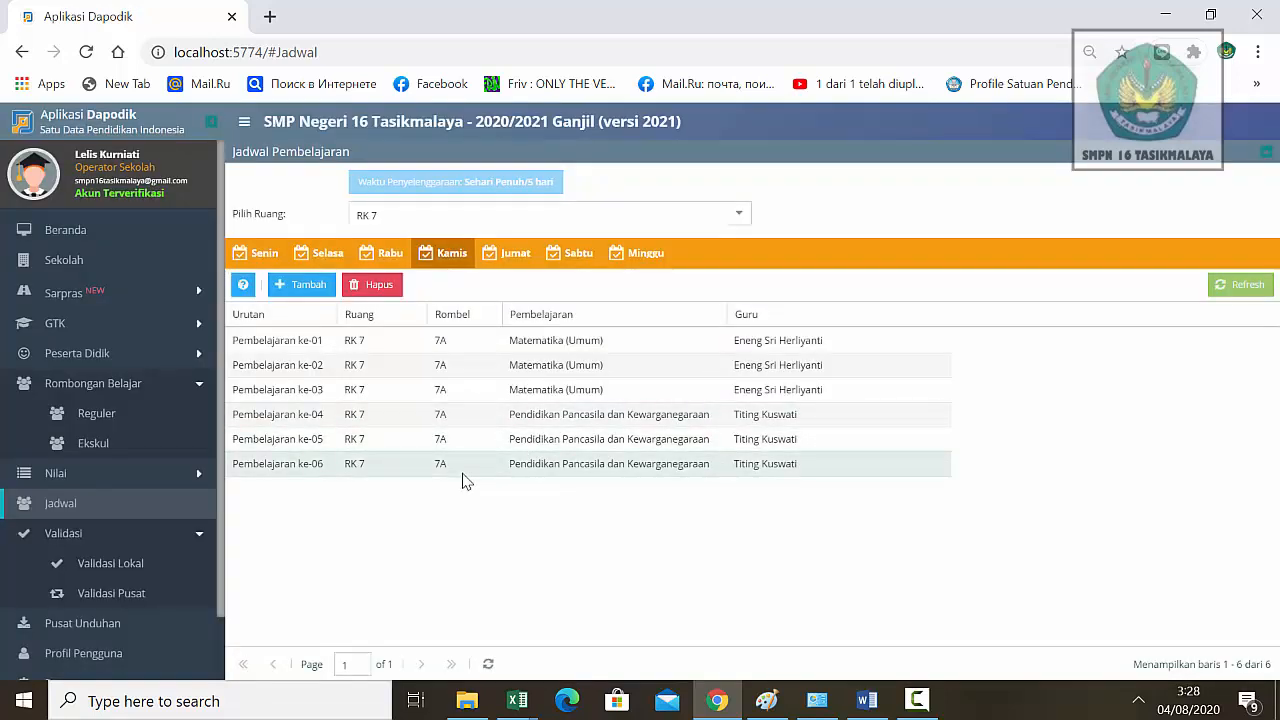
- Add Bimbingan dan Konseling/Konselor (BP/BK) to the Kamis schedule of RK 7 with 1 hour at lesson 7, and save it
left_click(320, 290)
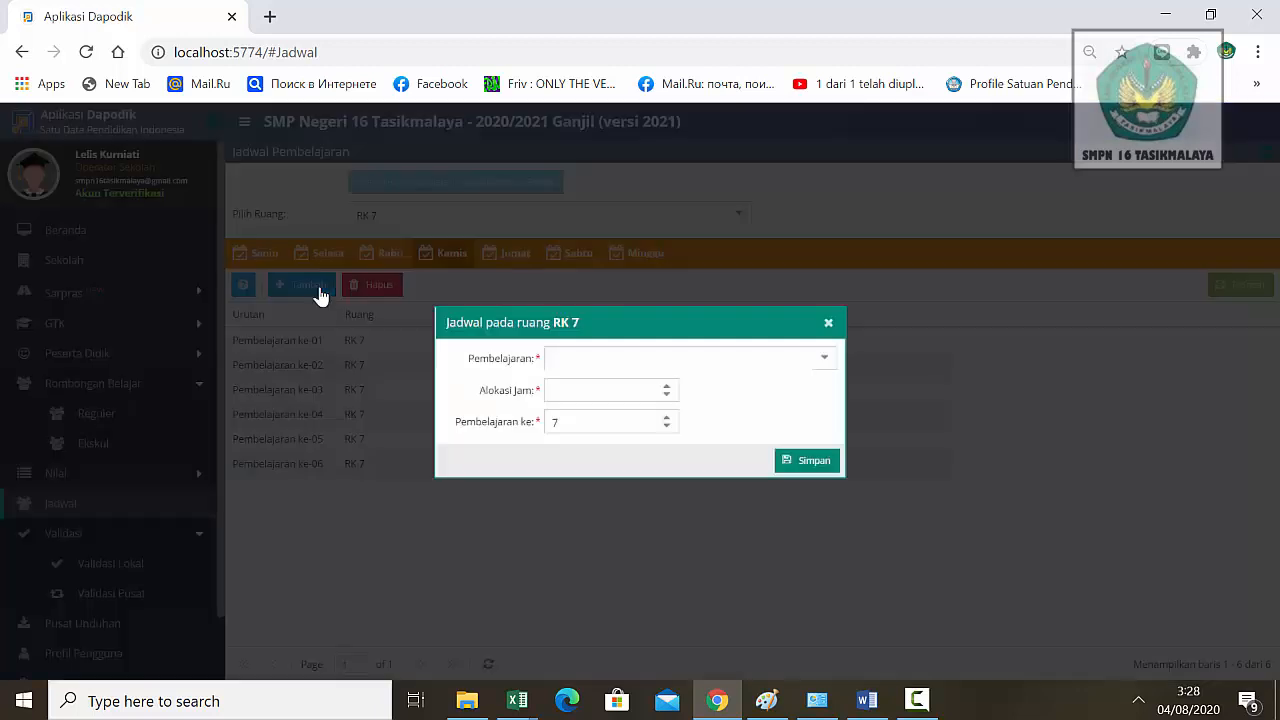
left_click(827, 362)
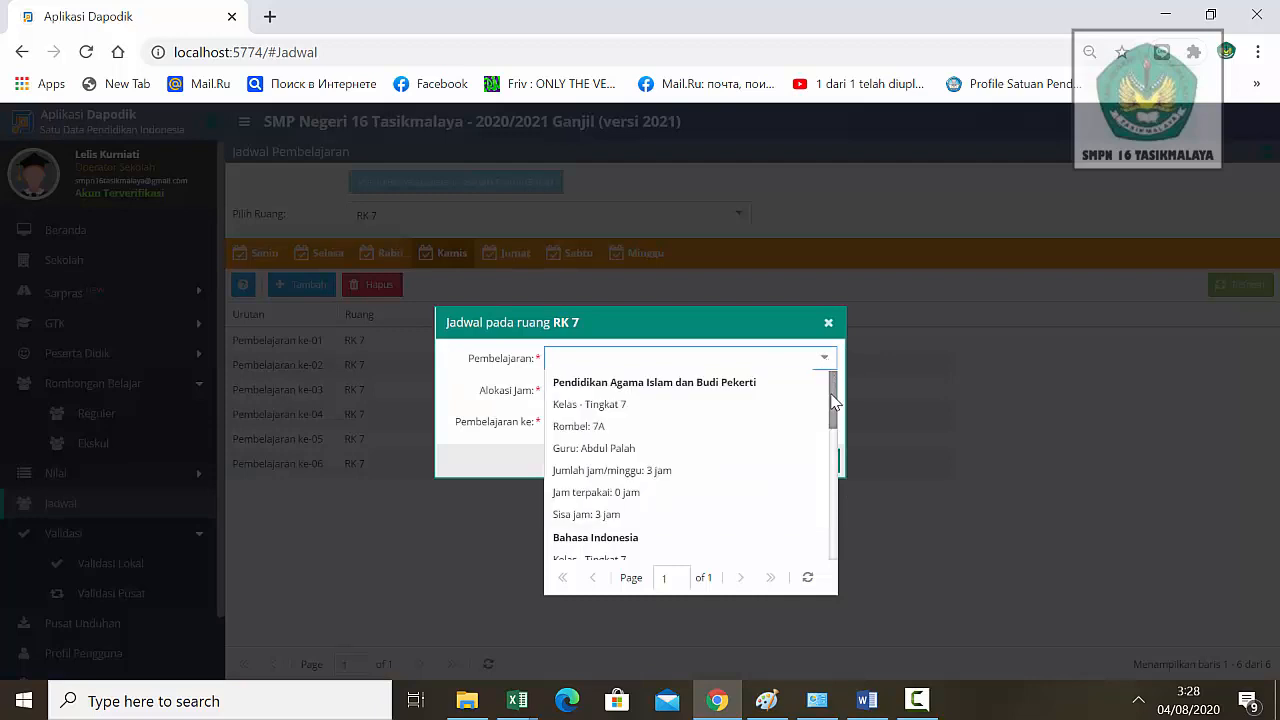
left_click_drag(833, 405, 835, 508)
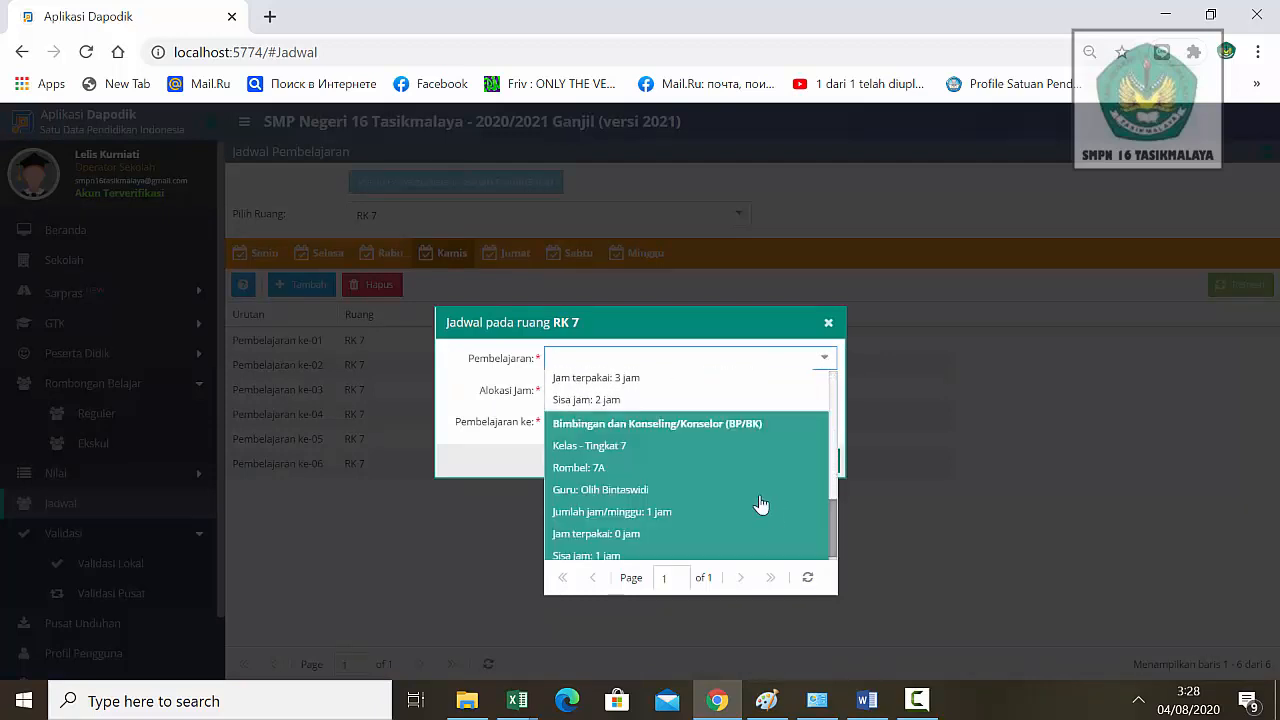
left_click(738, 486)
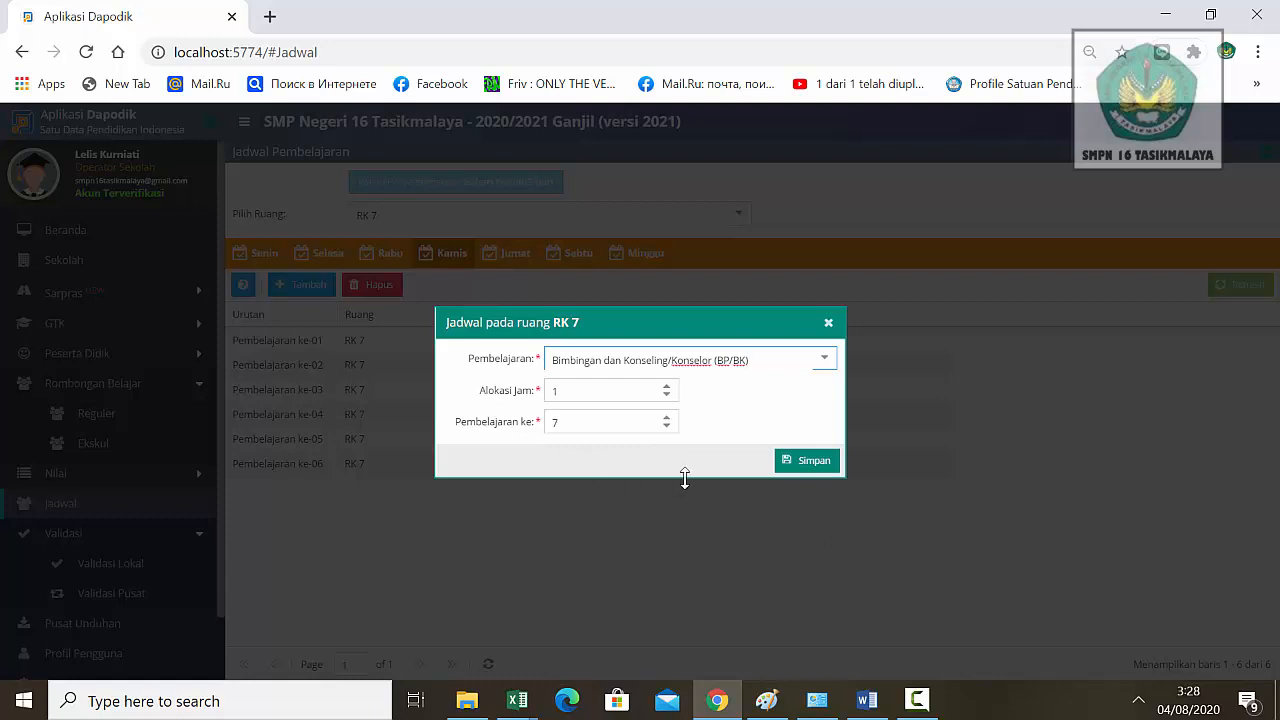
left_click(812, 463)
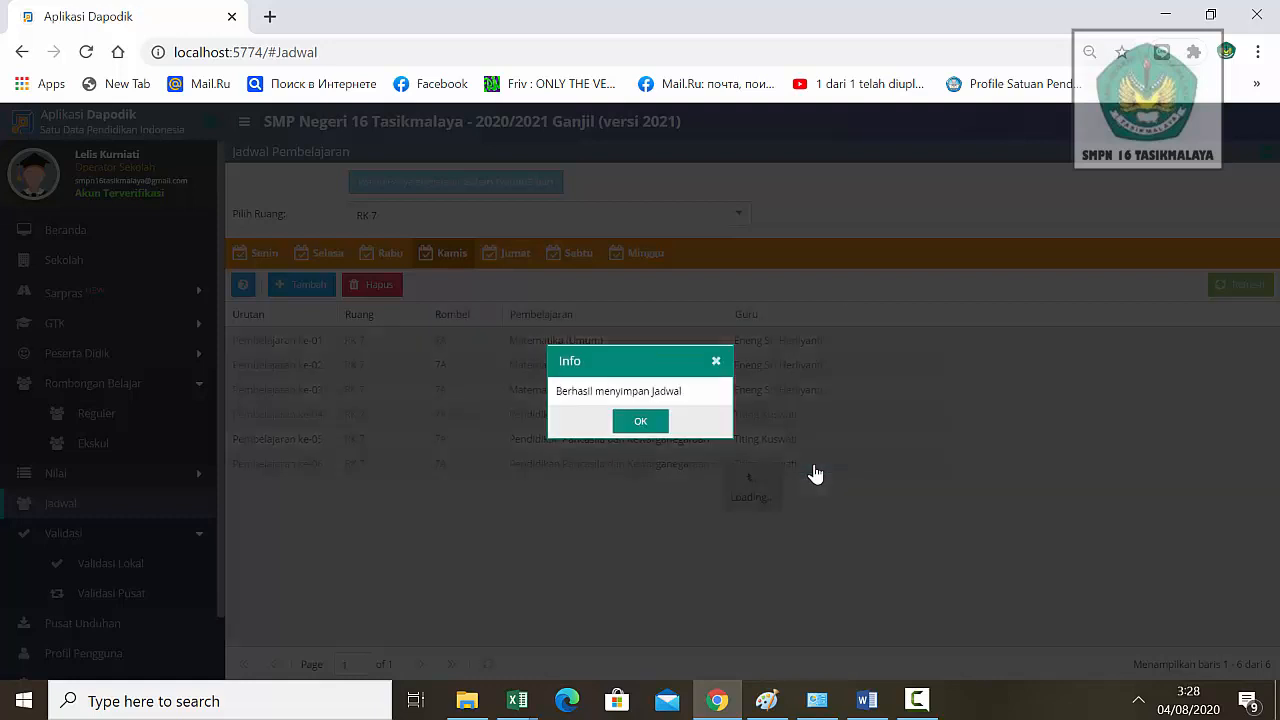
left_click(645, 423)
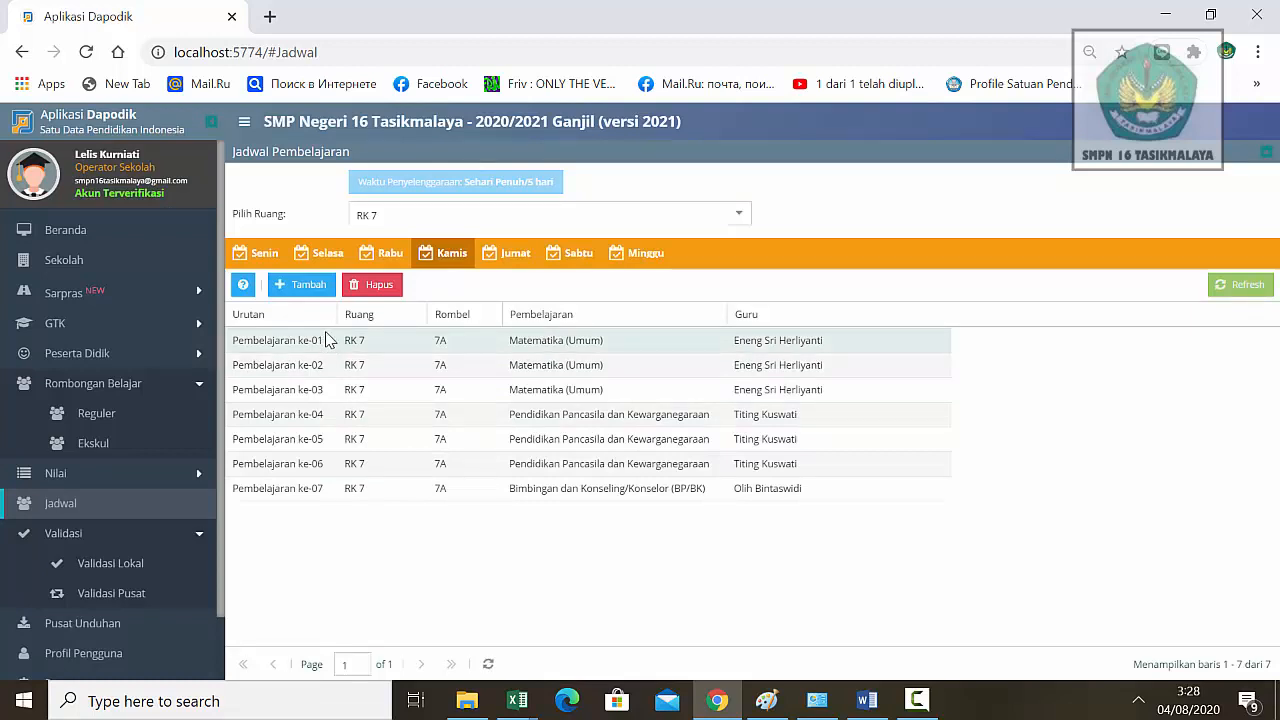
- Add Bahasa Indonesia to the Kamis schedule of RK 7 with 2 hours starting at lesson 8, and save it
left_click(305, 285)
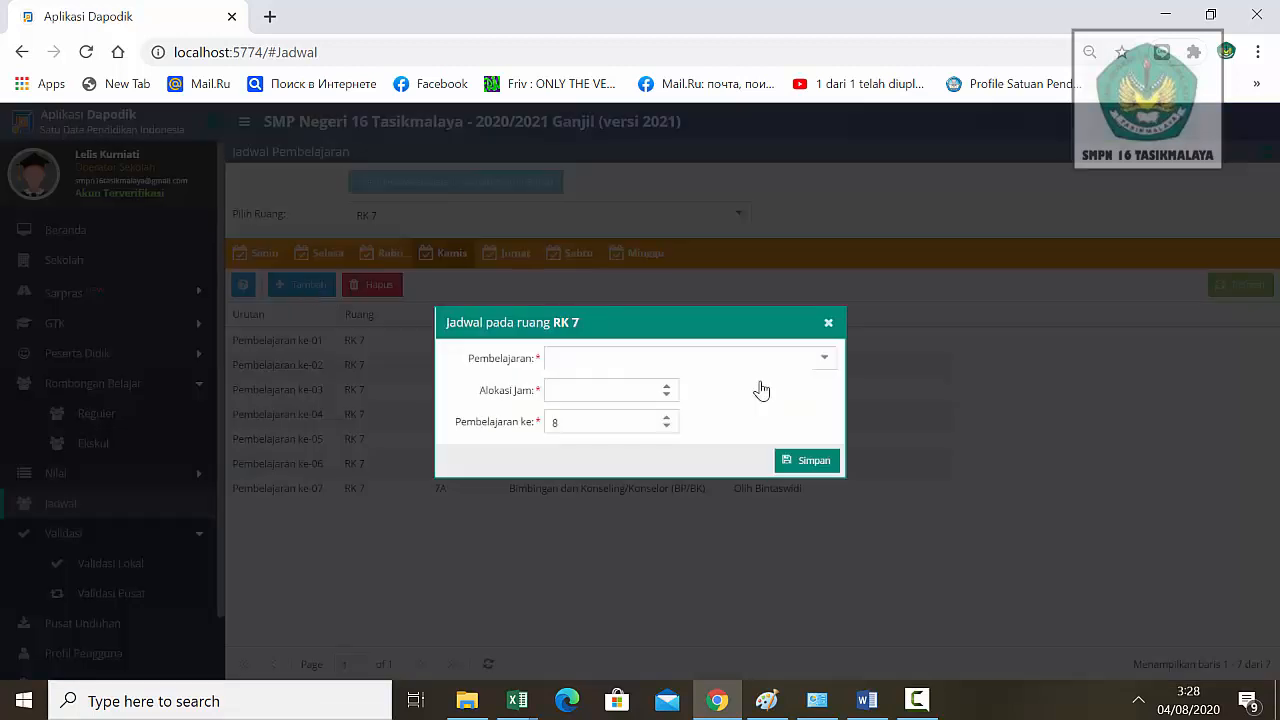
left_click(824, 359)
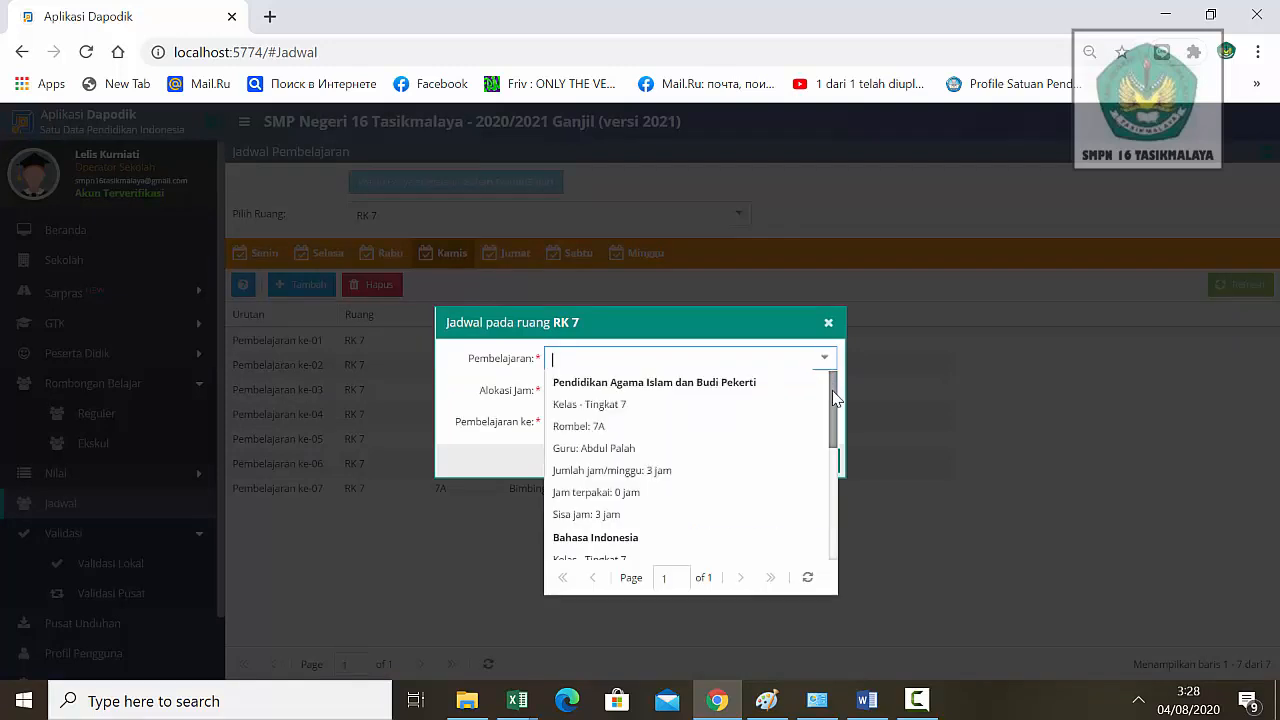
scroll(832, 400, "down", 3)
left_click(679, 501)
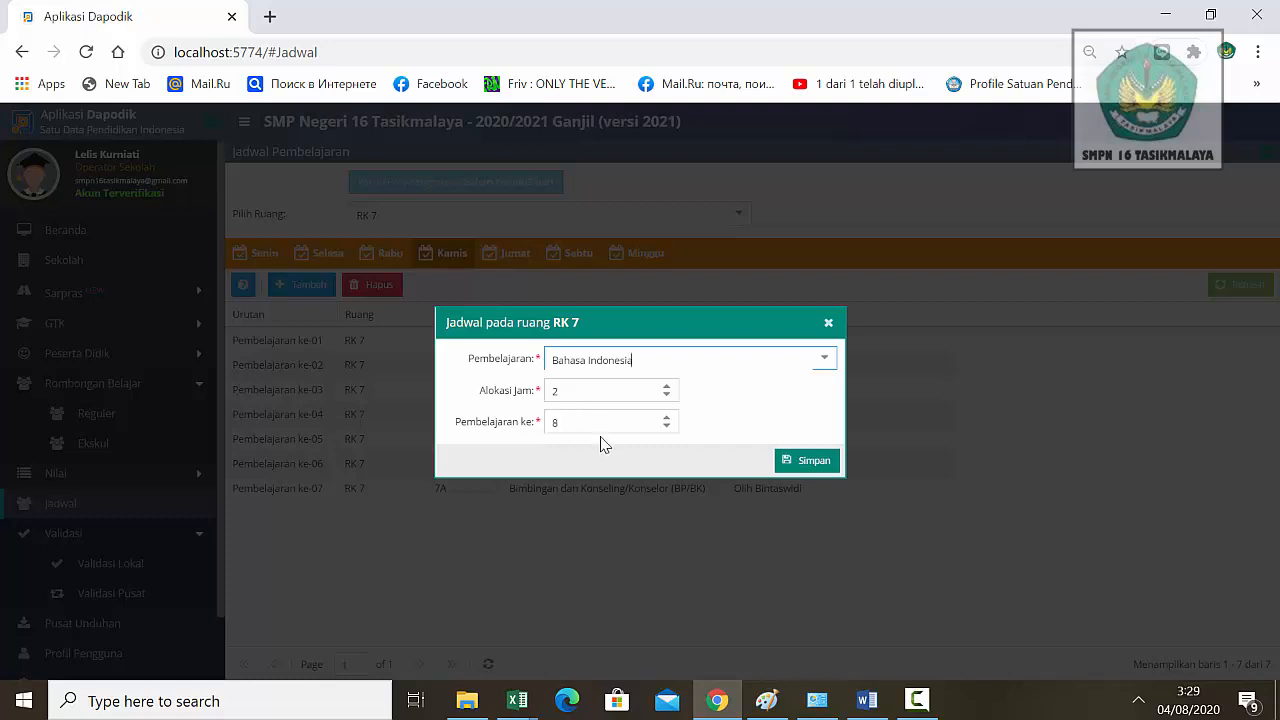
left_click(814, 464)
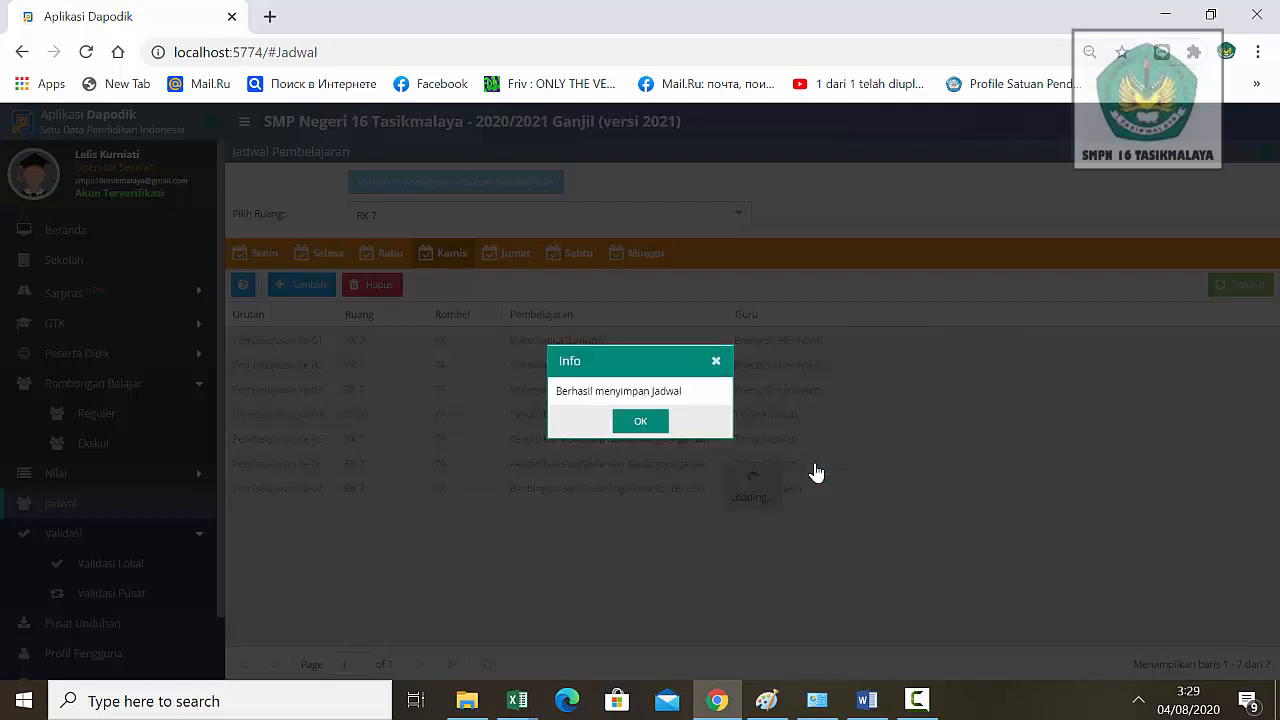
left_click(648, 423)
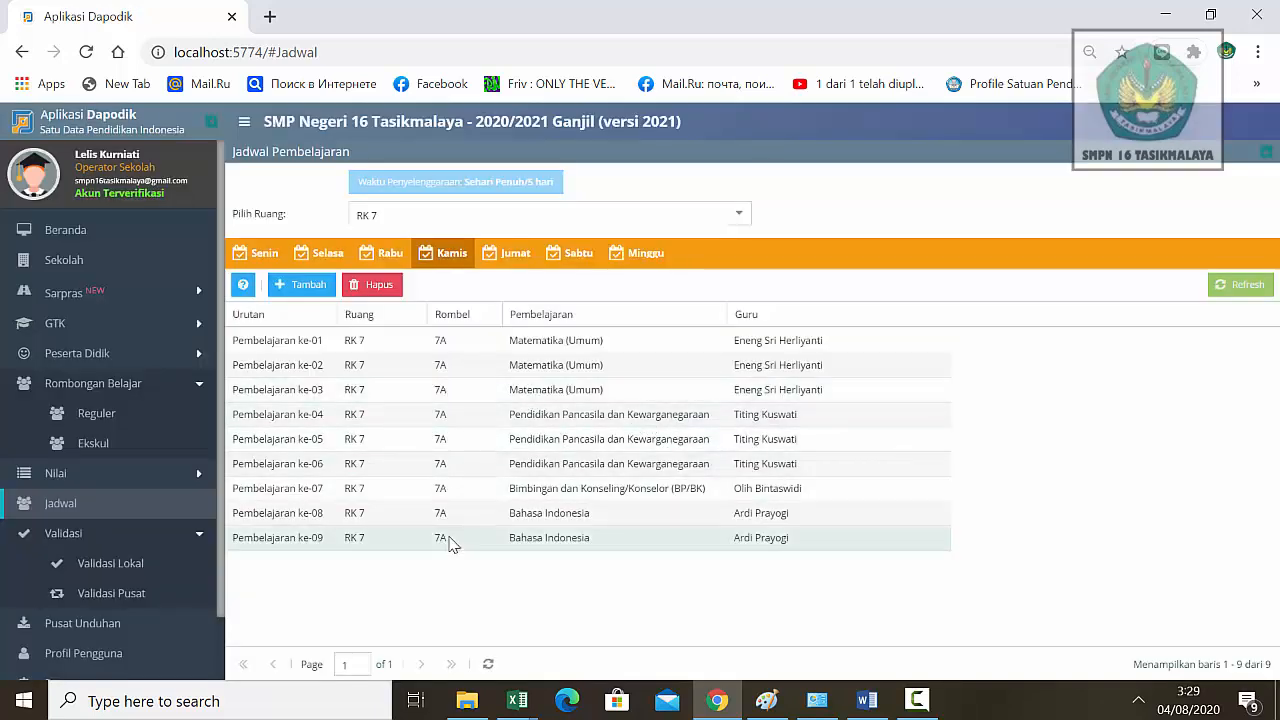
- Add Ilmu Pengetahuan Alam (IPA) to the Jumat schedule of RK 7 with 2 hours starting at lesson 1, and save it
left_click(515, 256)
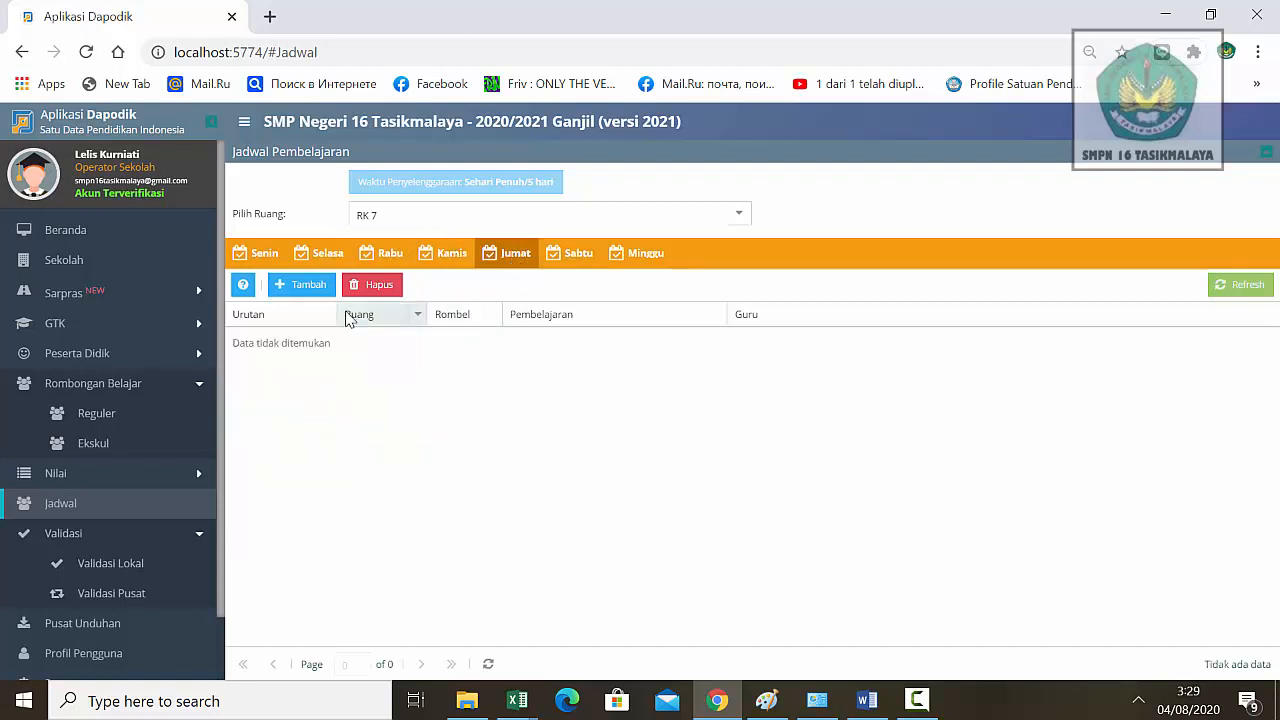
left_click(309, 286)
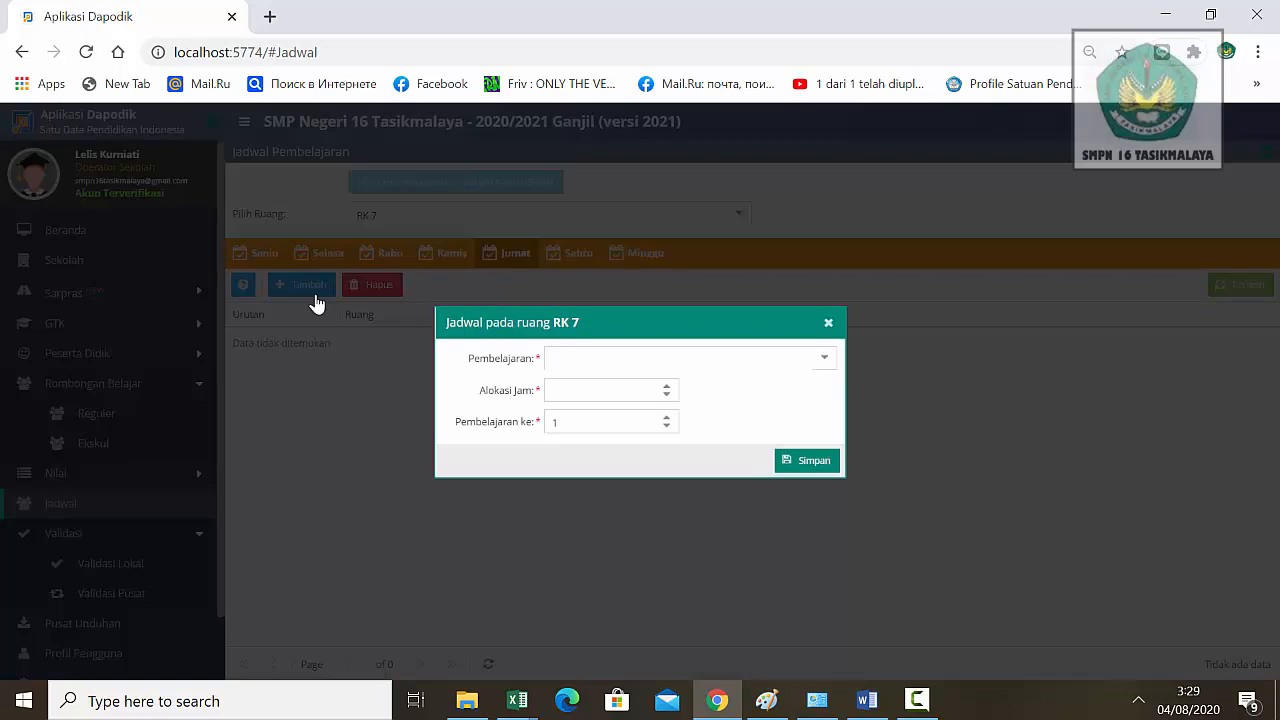
left_click(823, 362)
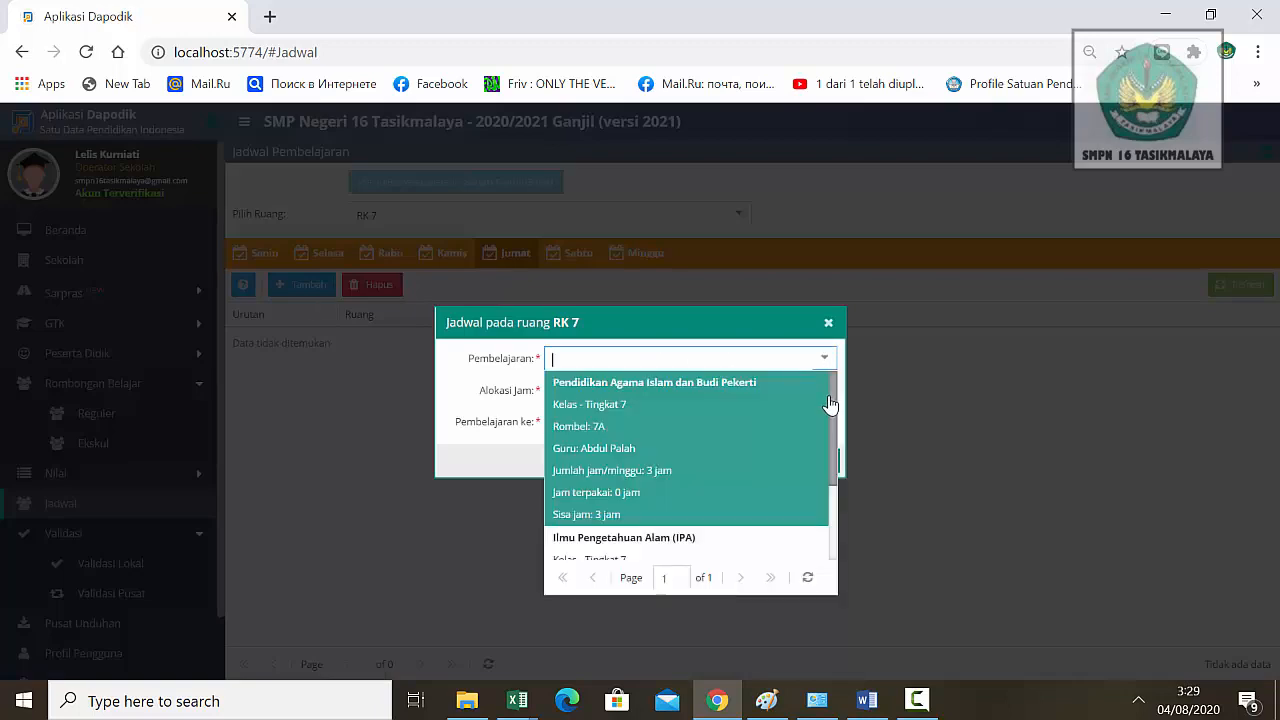
left_click(645, 539)
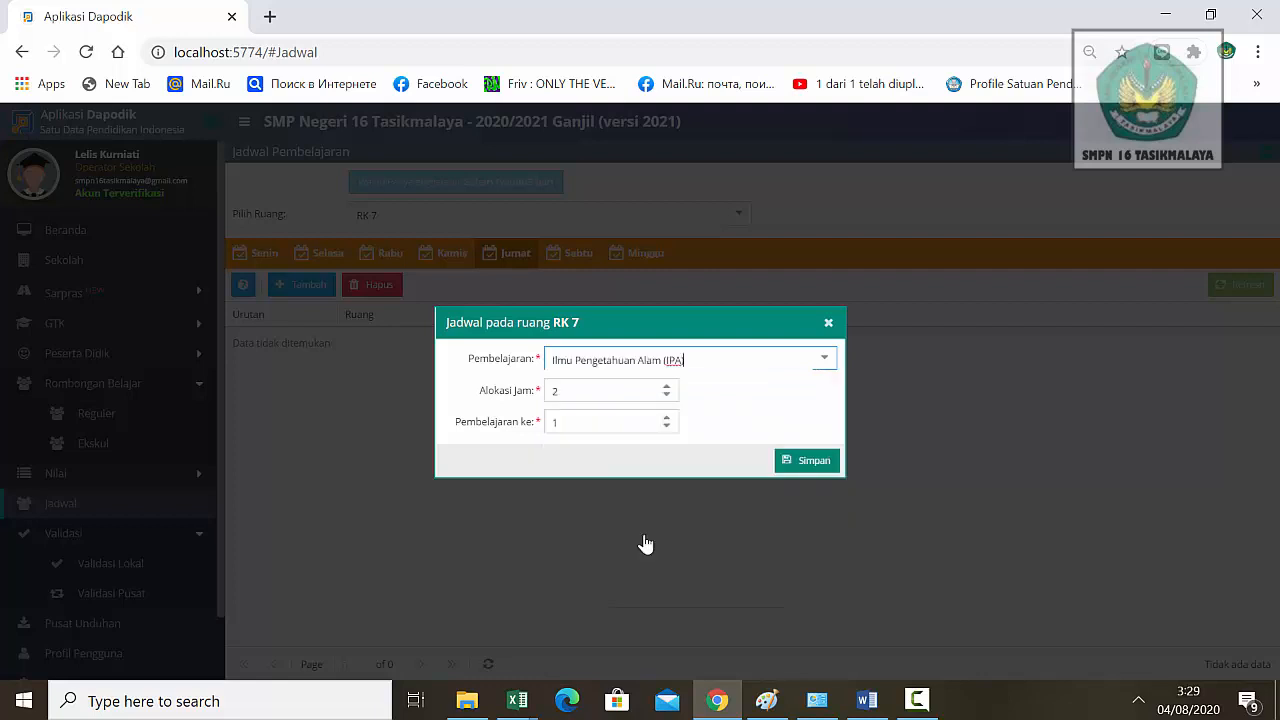
left_click(818, 465)
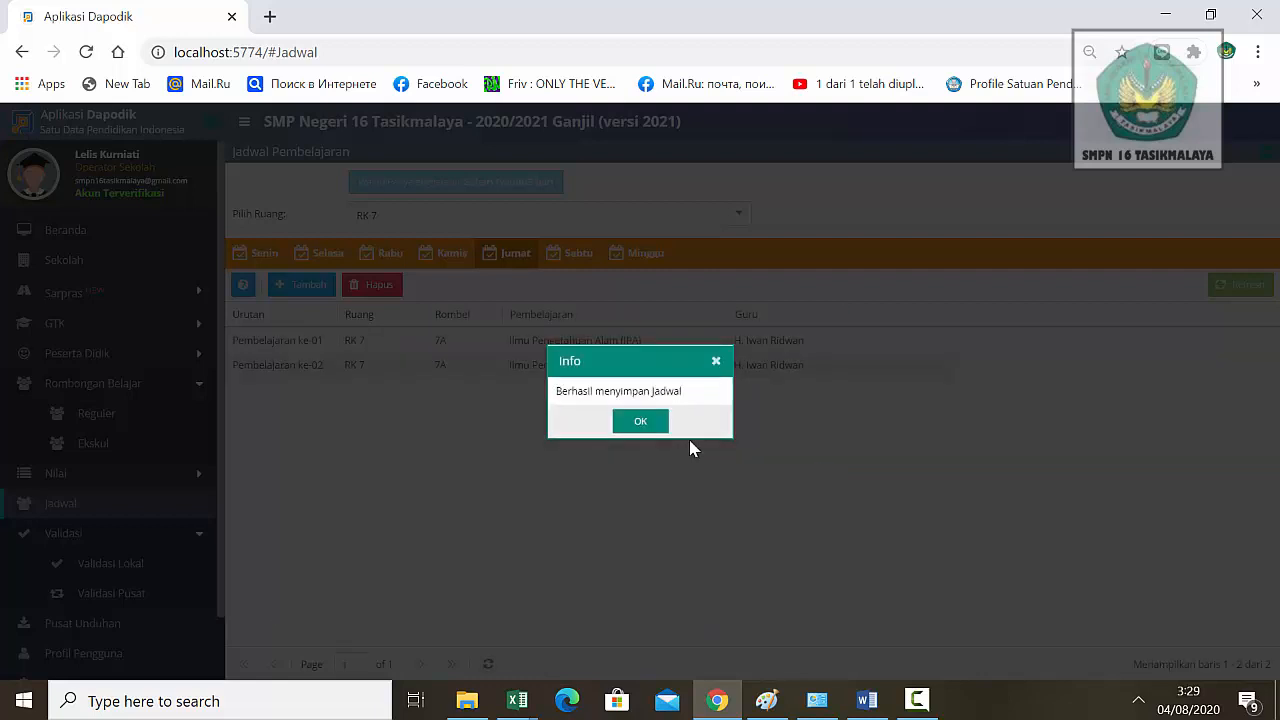
left_click(643, 424)
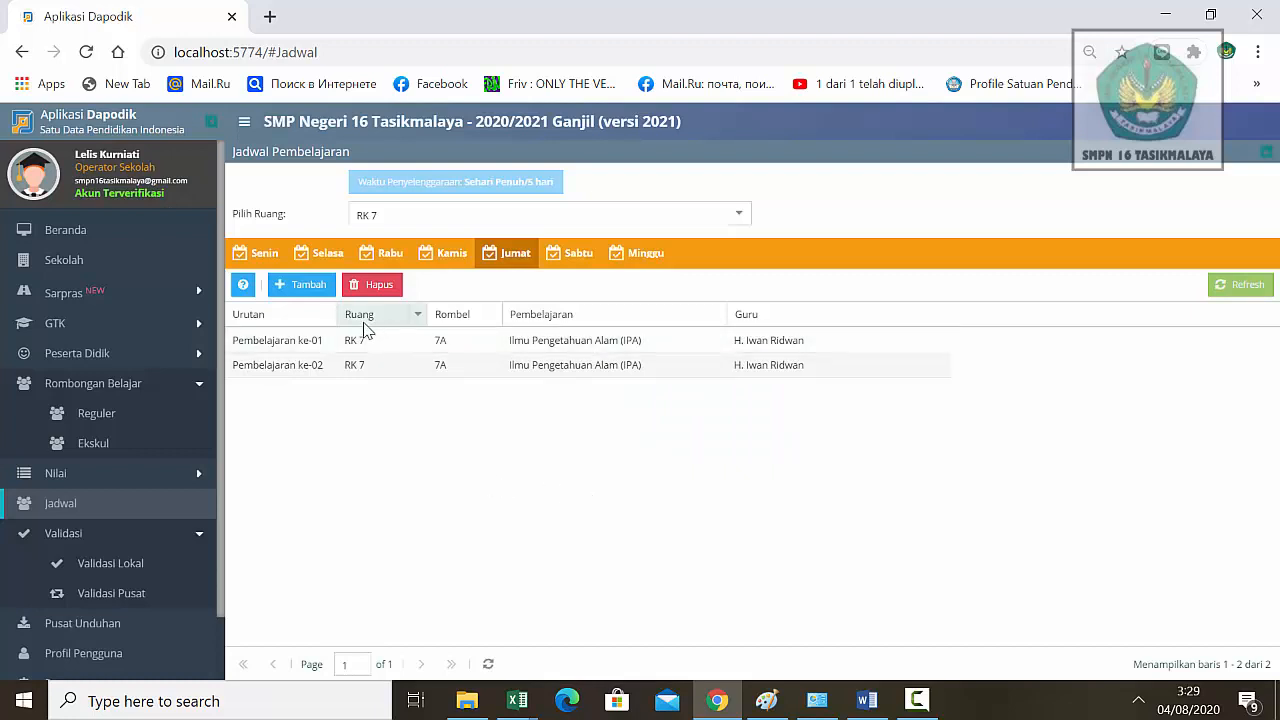
- Add Pendidikan Agama Islam dan Budi Pekerti to the Jumat schedule of RK 7 with 3 hours starting at lesson 3, and save it
left_click(300, 285)
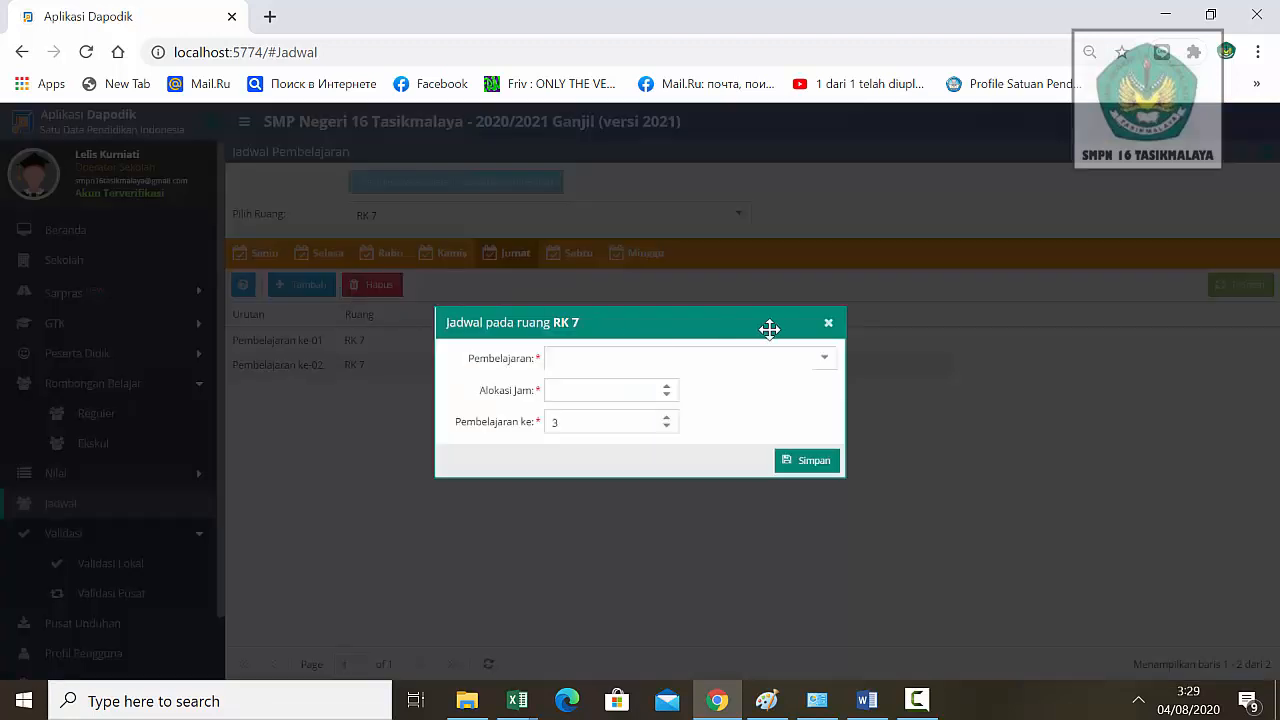
left_click(826, 362)
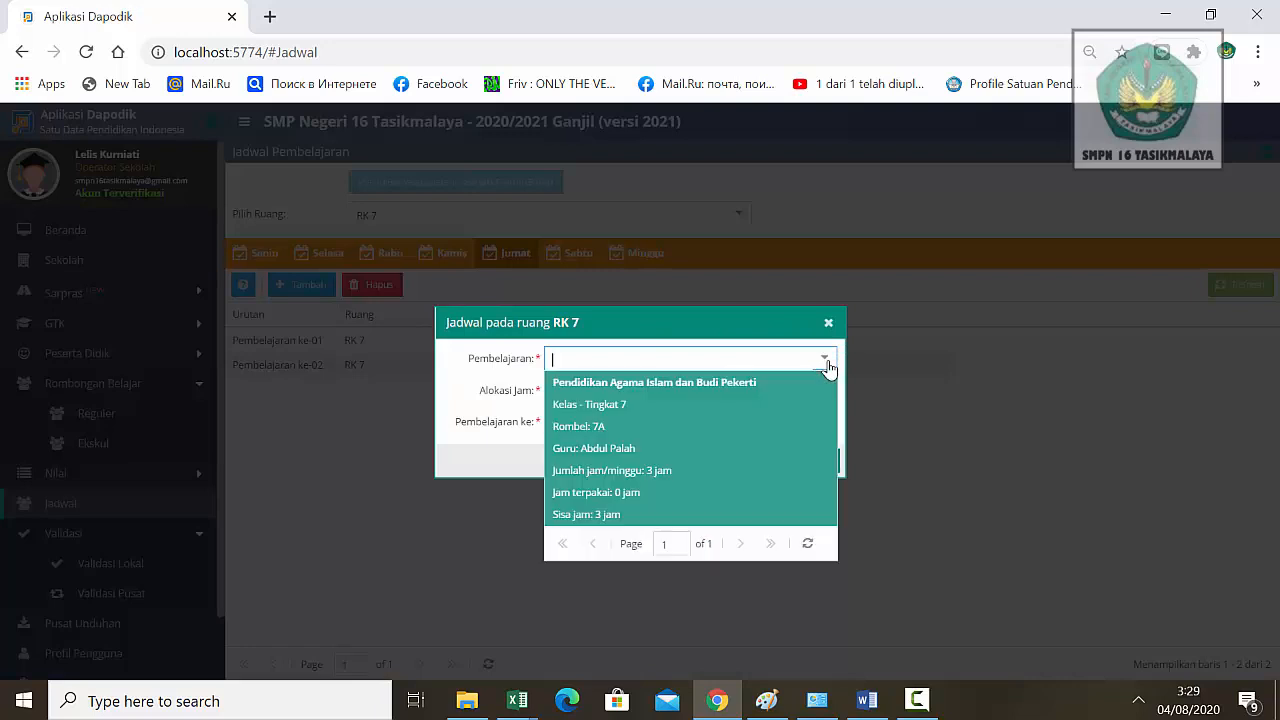
left_click(694, 472)
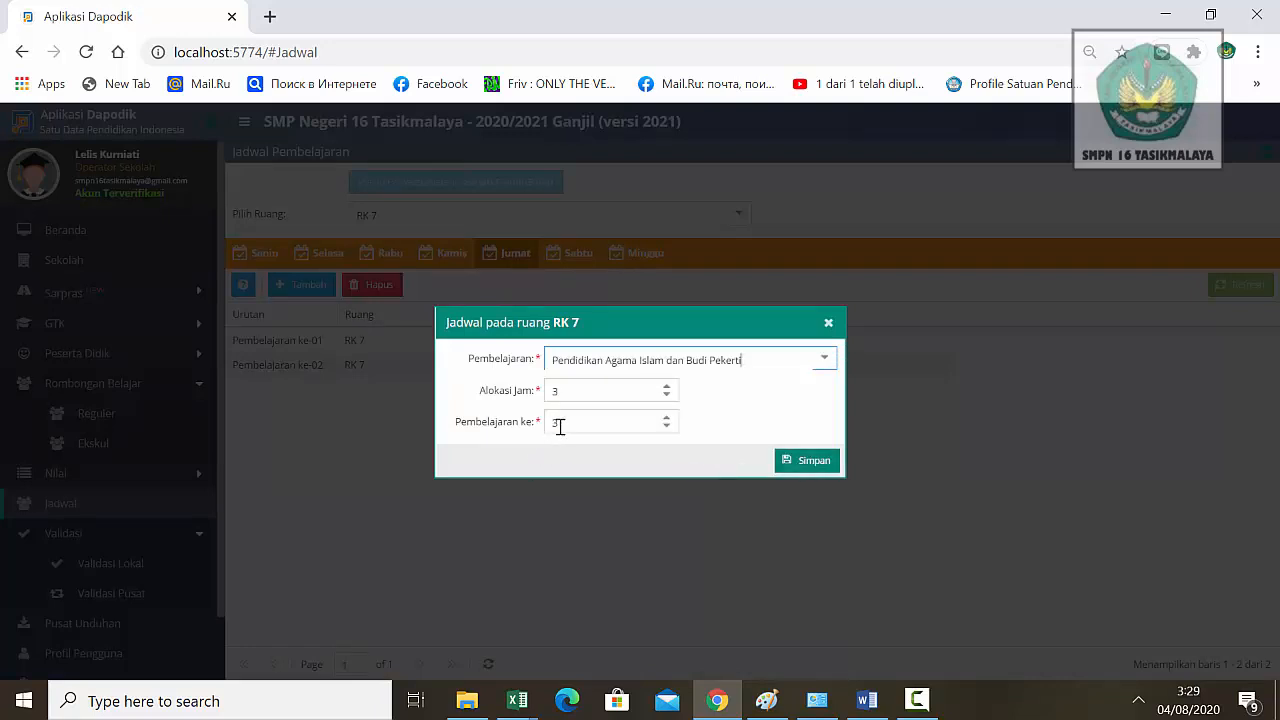
left_click(815, 462)
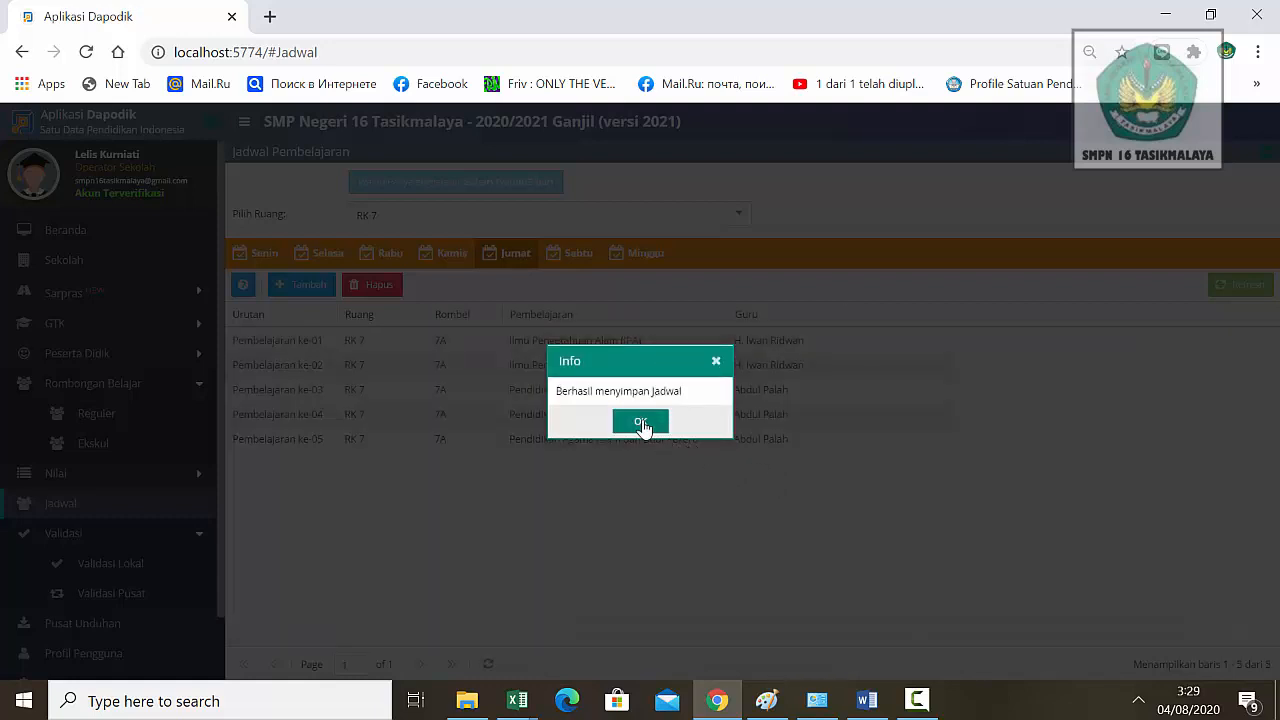
left_click(643, 425)
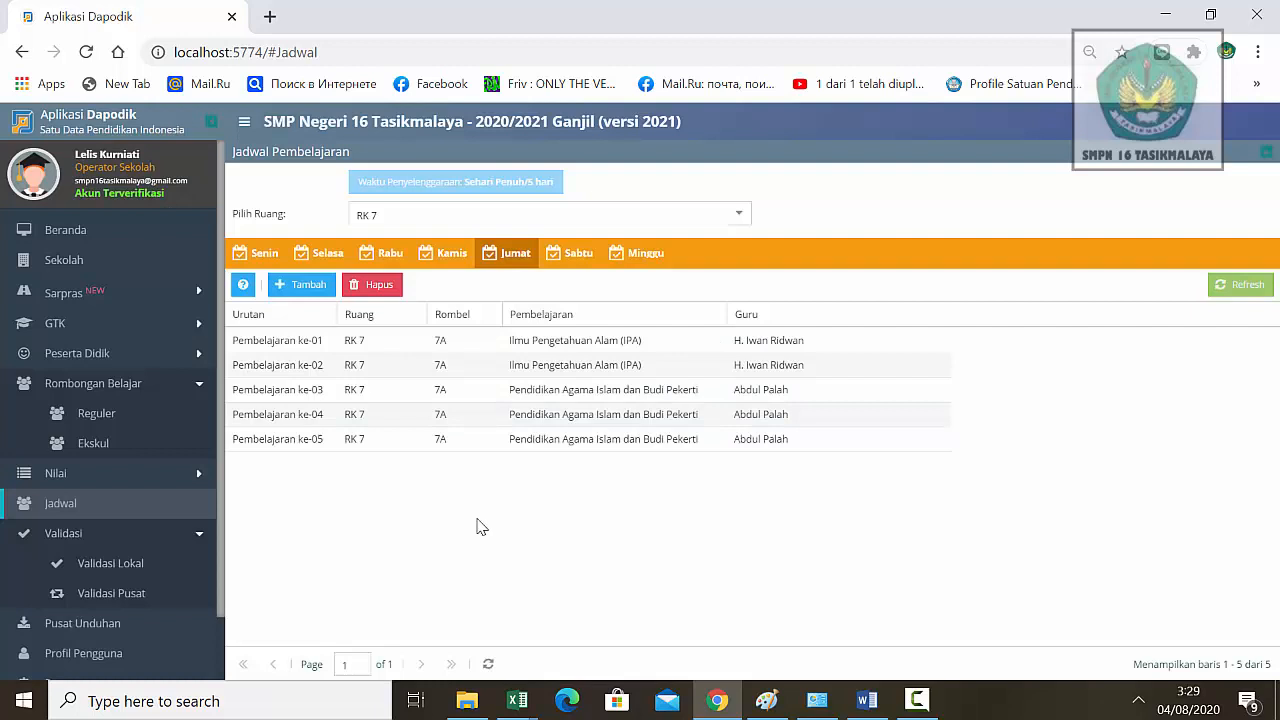
- Check a new Jumat entry for subjects of RK 7 still left to schedule, and close it without saving
left_click(304, 288)
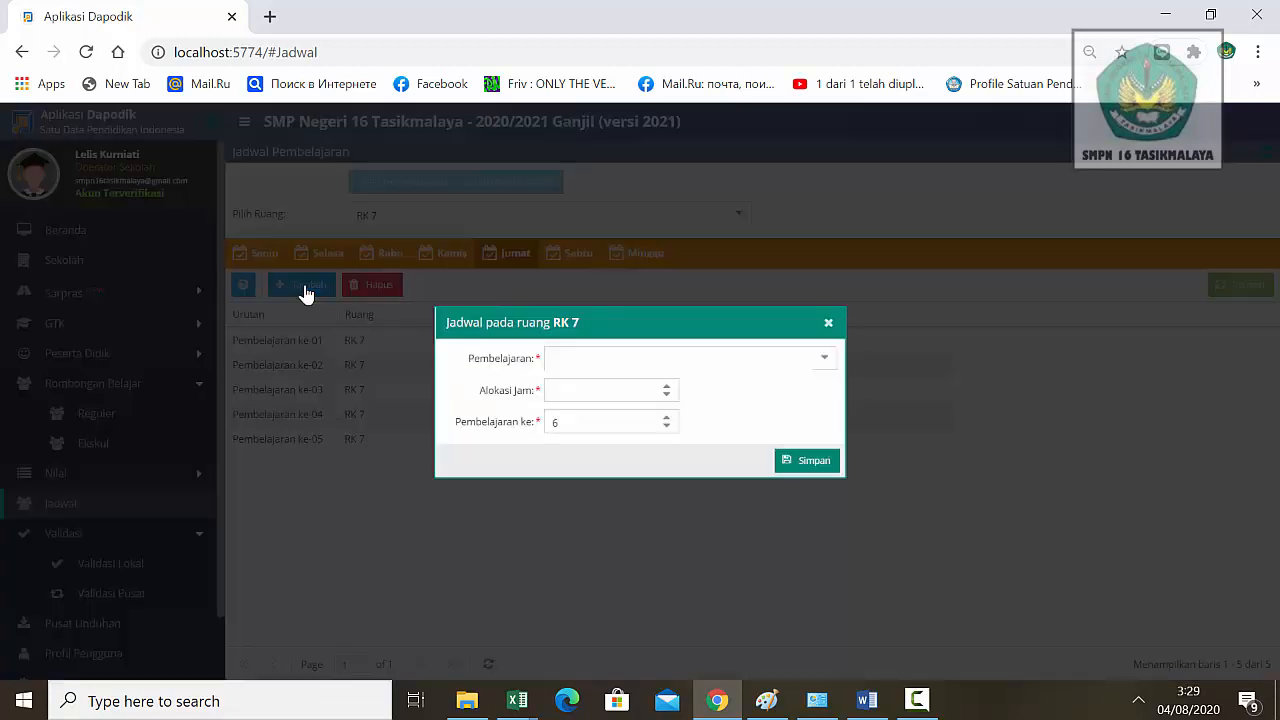
left_click(824, 362)
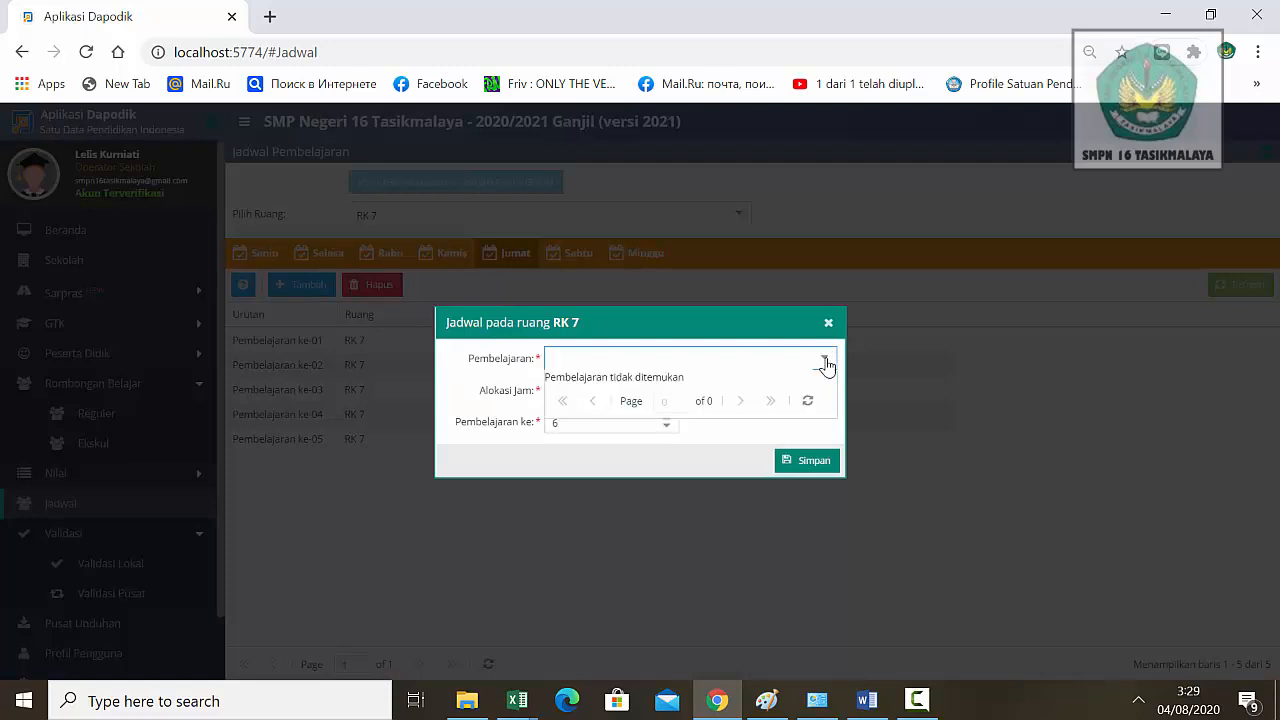
left_click(828, 324)
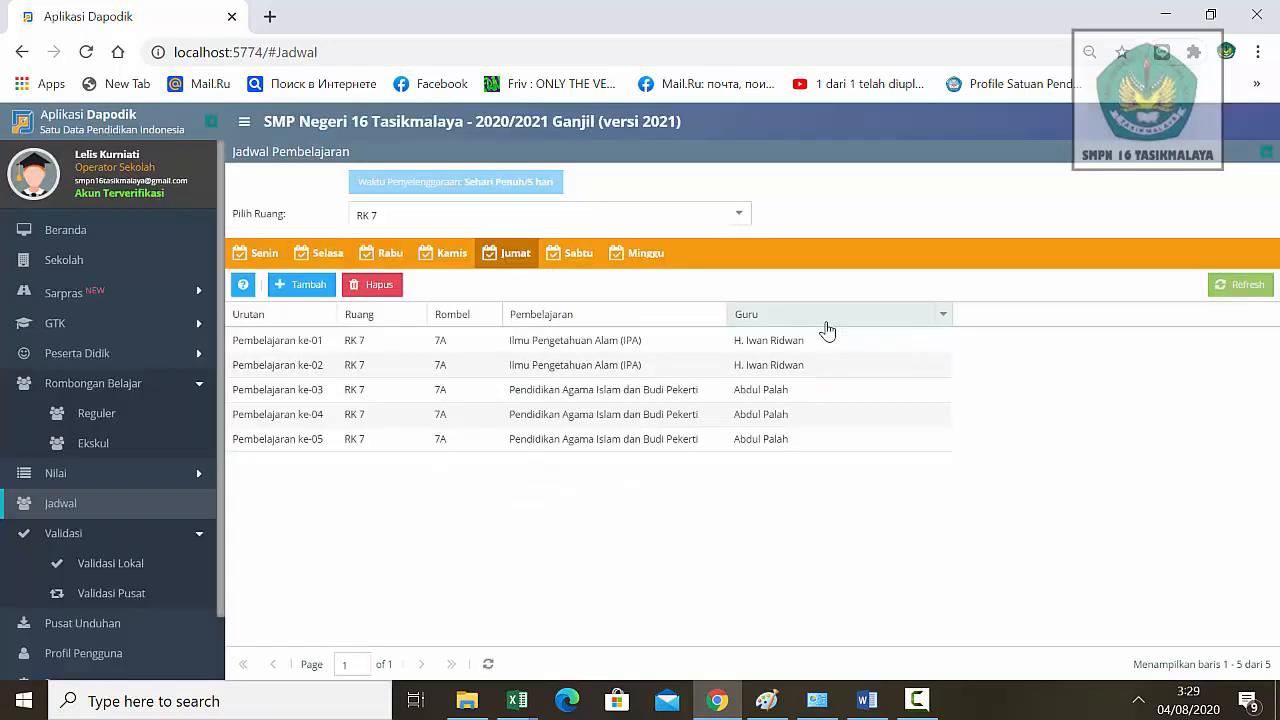
- Review the RK 7 schedule day by day from Senin through Jumat
left_click(259, 263)
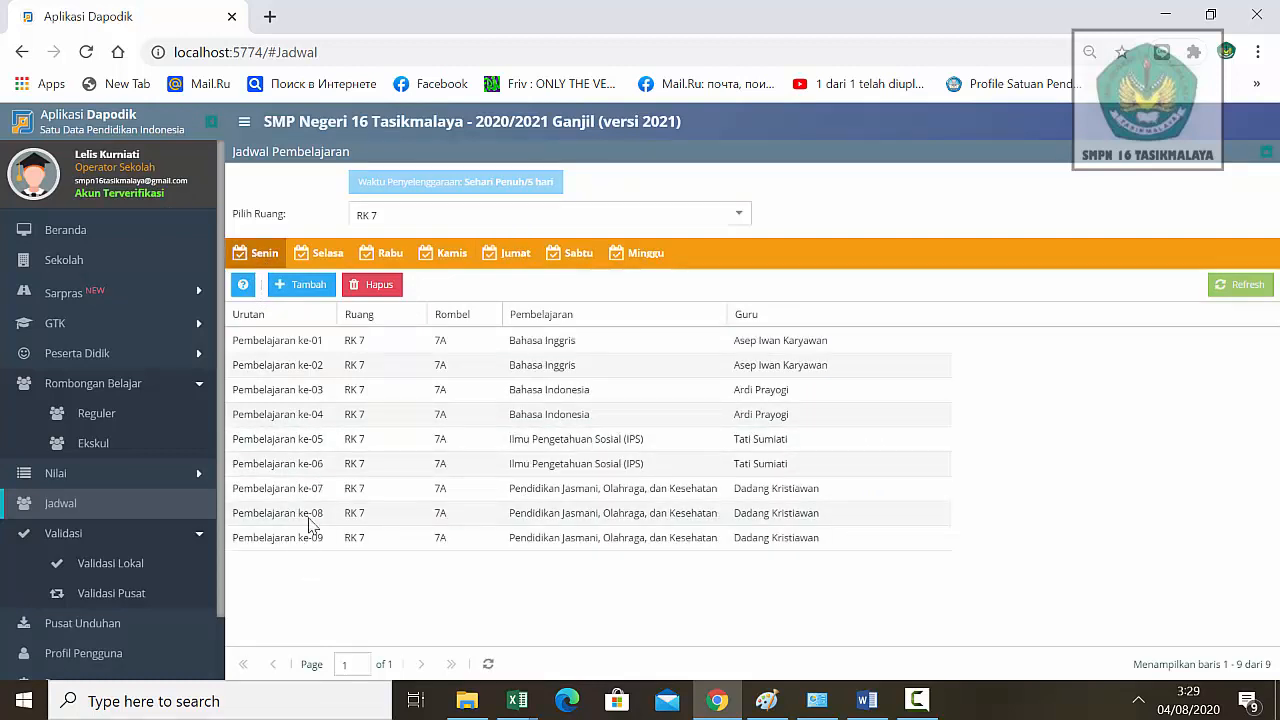
left_click(330, 263)
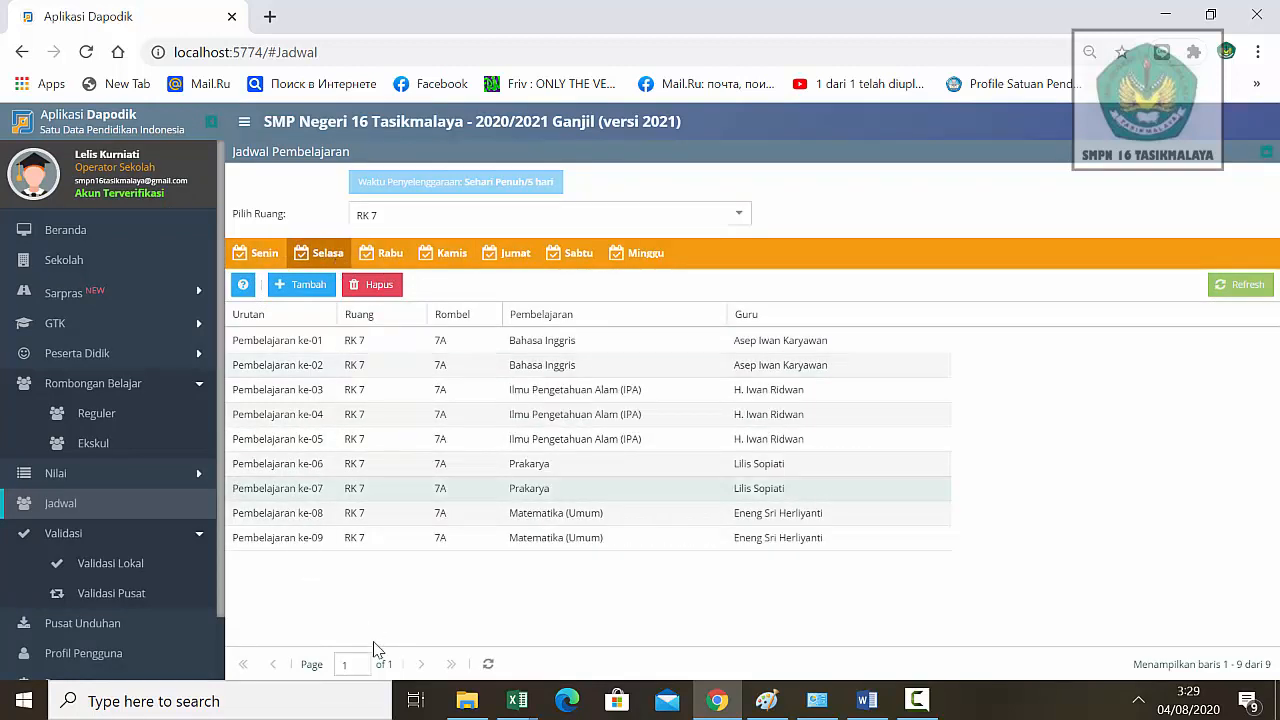
left_click(388, 256)
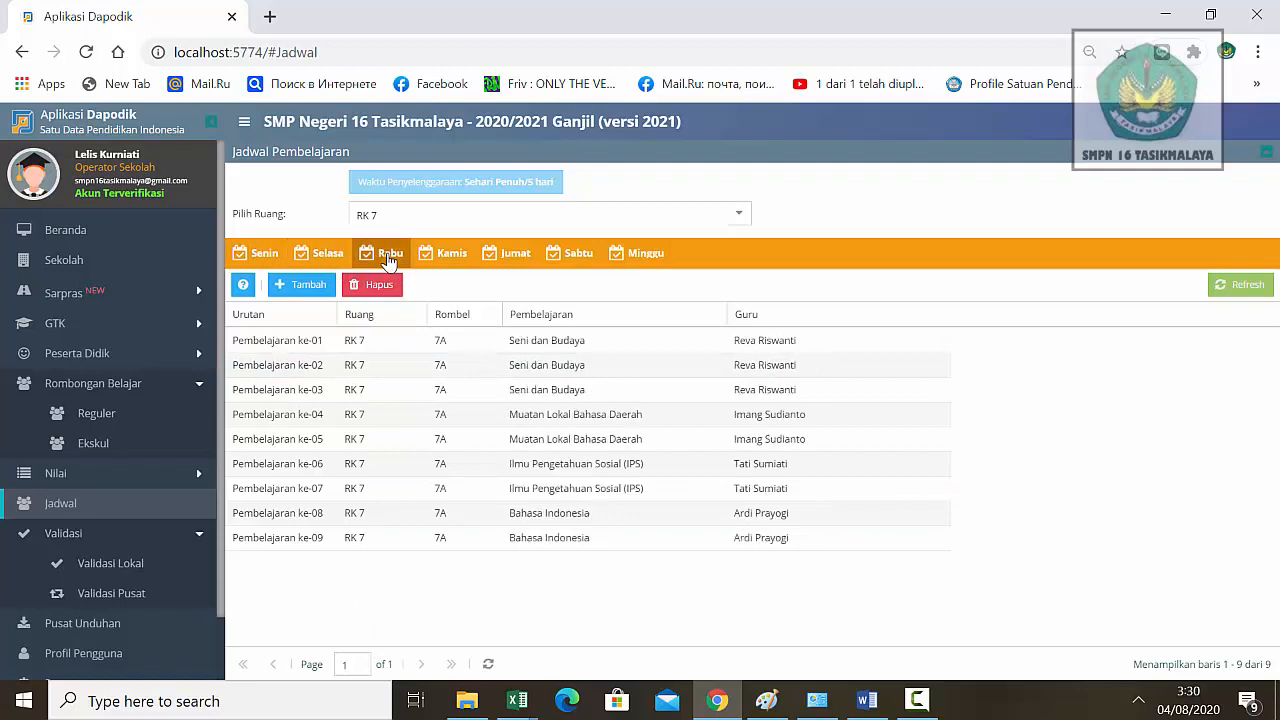
left_click(452, 258)
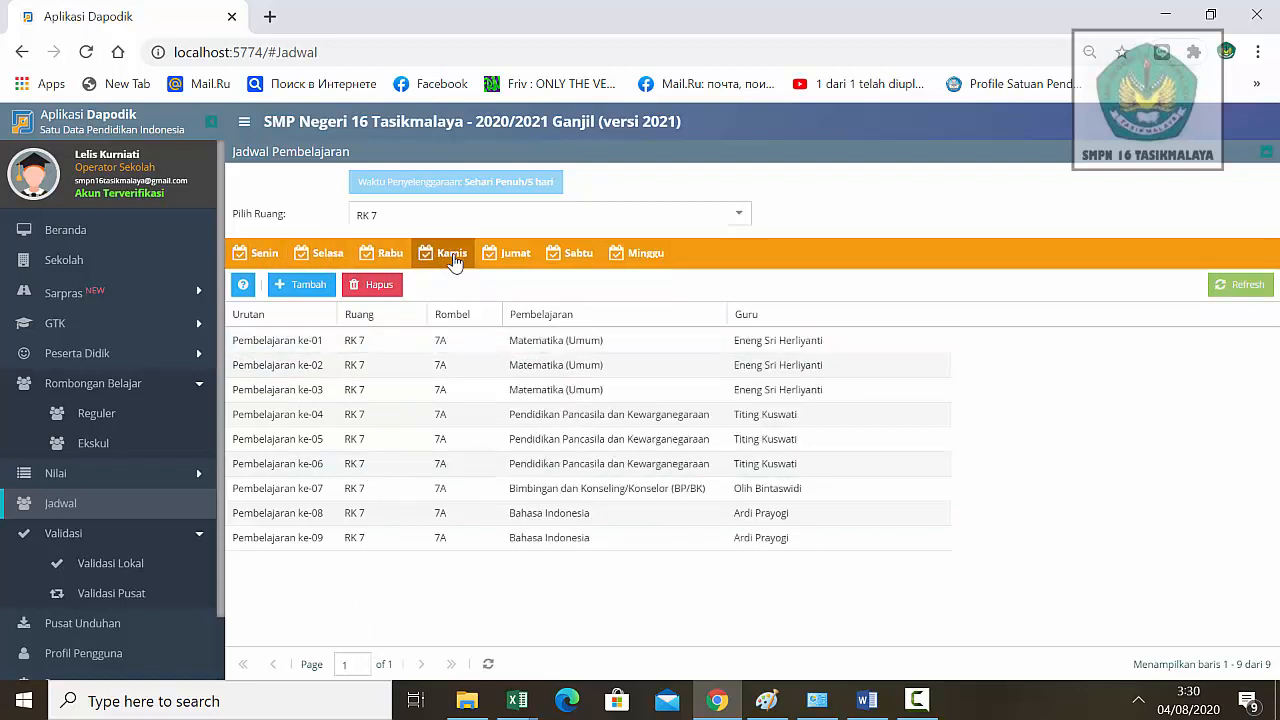
left_click(513, 258)
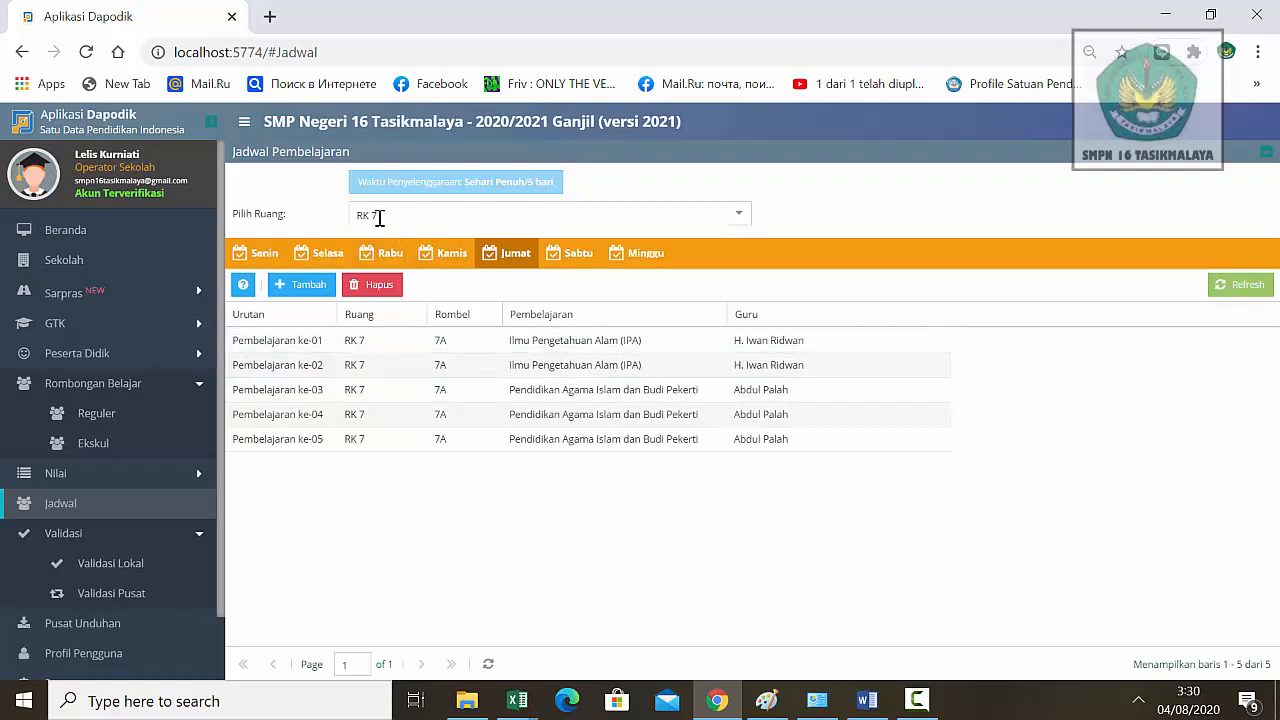
- Switch the schedule to room RK 6 and show its Senin lessons
left_click(739, 217)
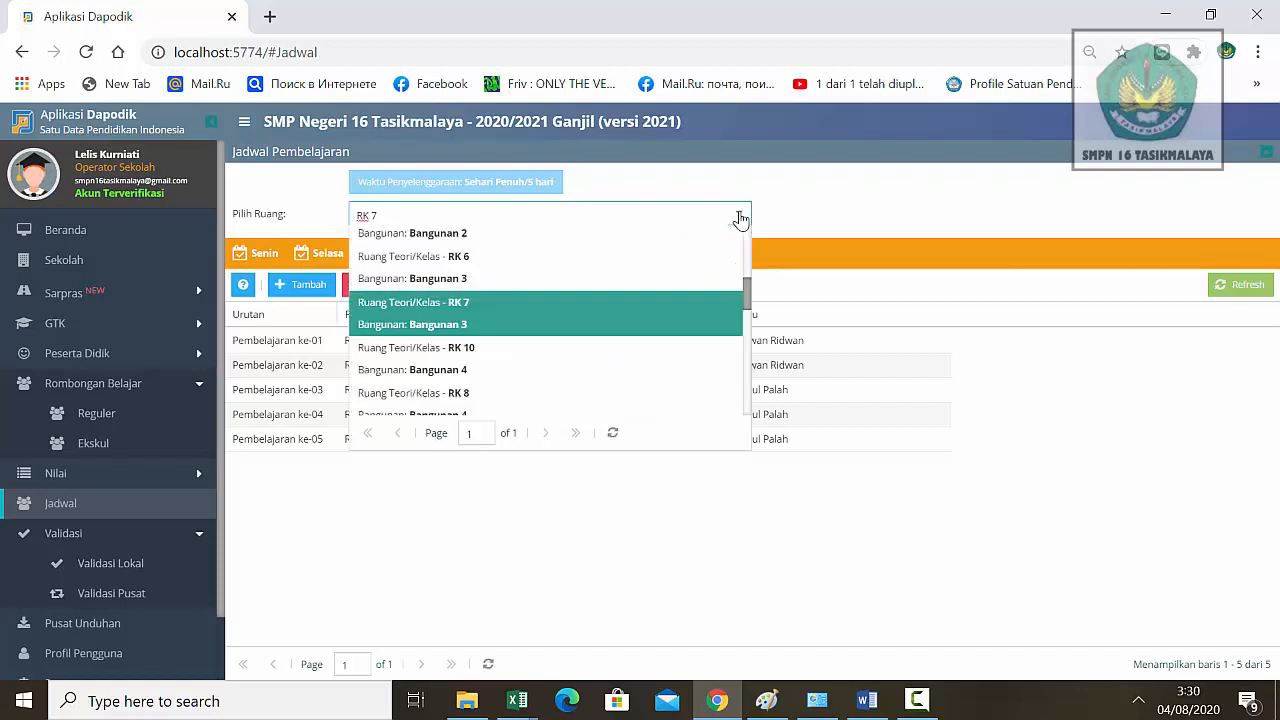
left_click(523, 278)
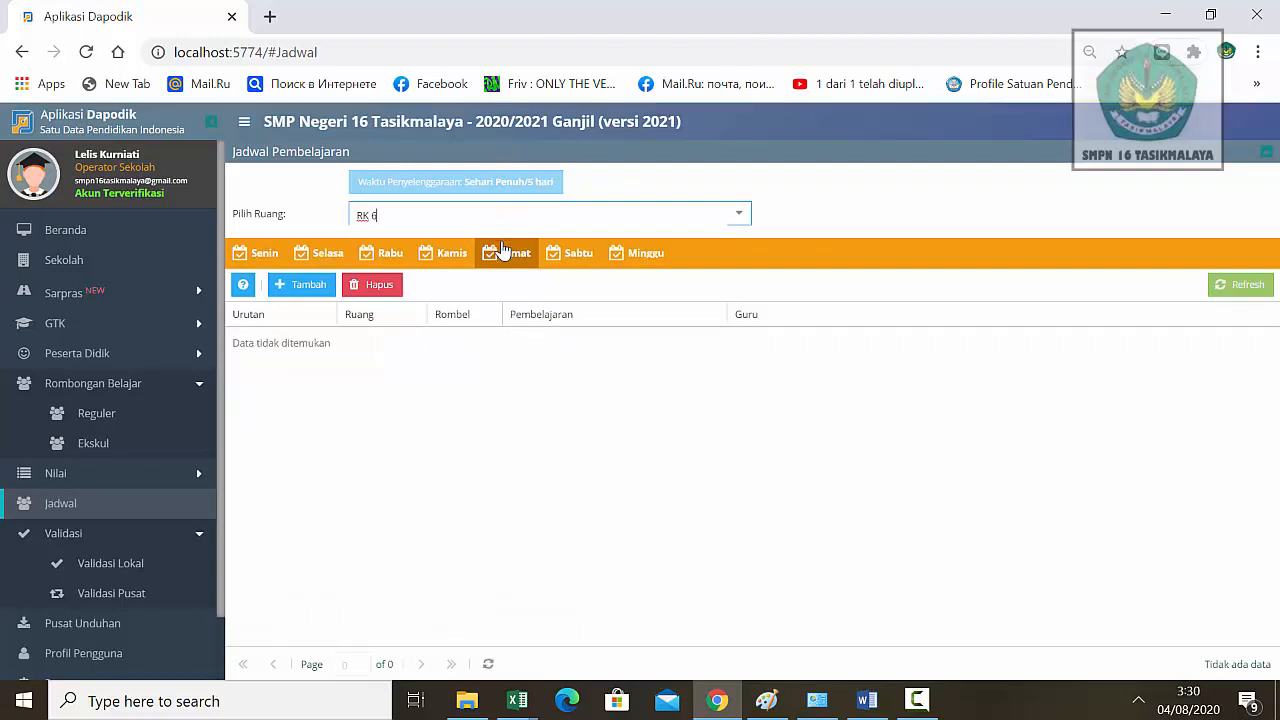
left_click(265, 258)
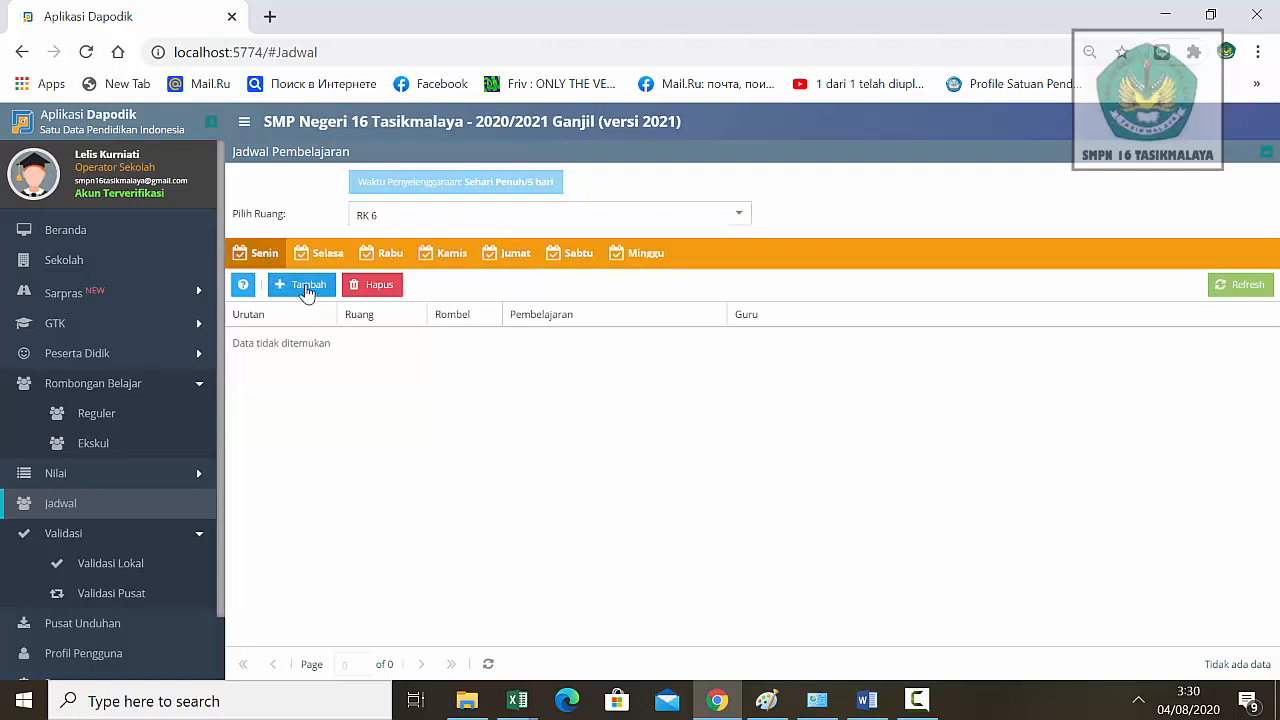
- Add Ilmu Pengetahuan Alam (IPA) to the Senin schedule of RK 6 with 3 hours starting at lesson 1, and save it
left_click(304, 288)
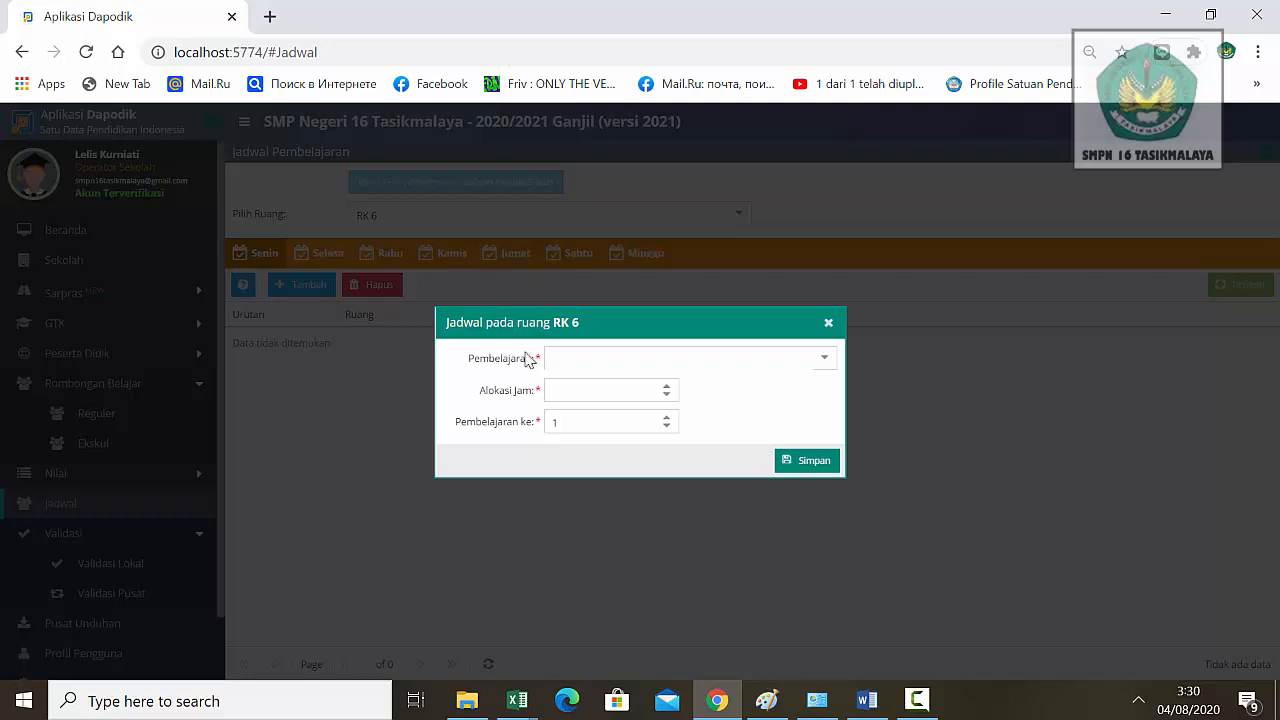
left_click(824, 358)
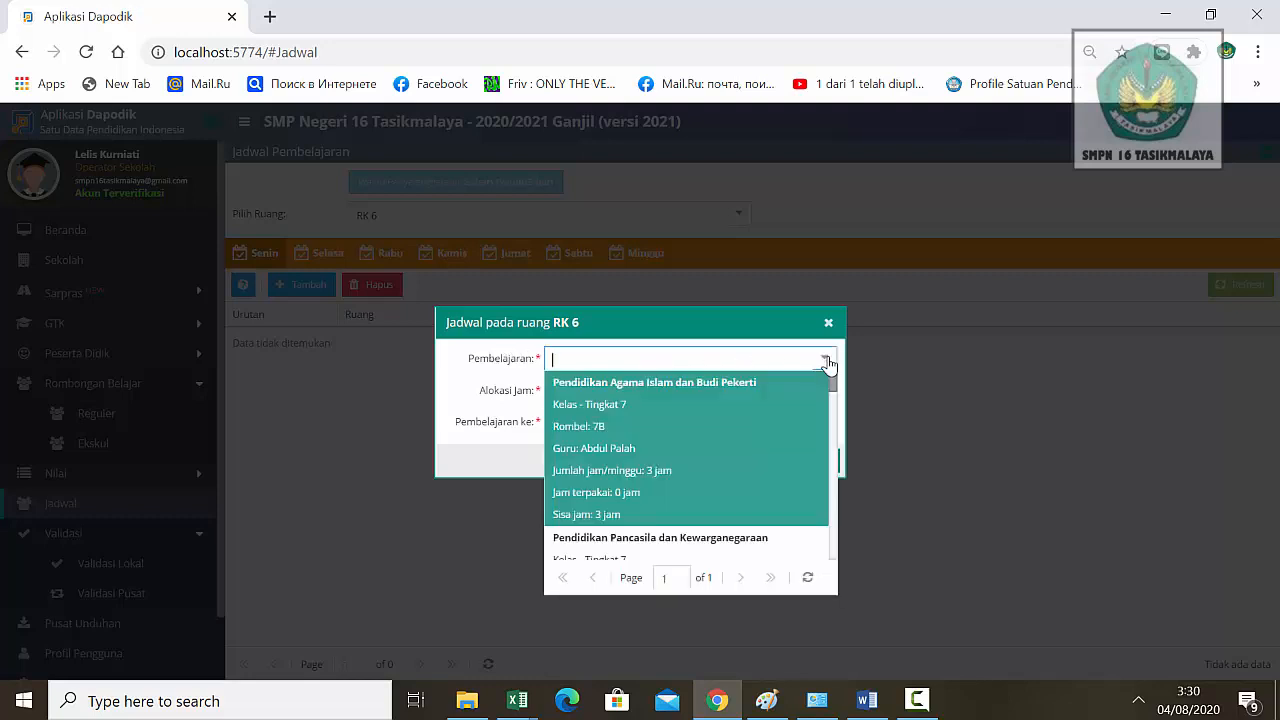
left_click_drag(835, 390, 835, 483)
left_click(756, 504)
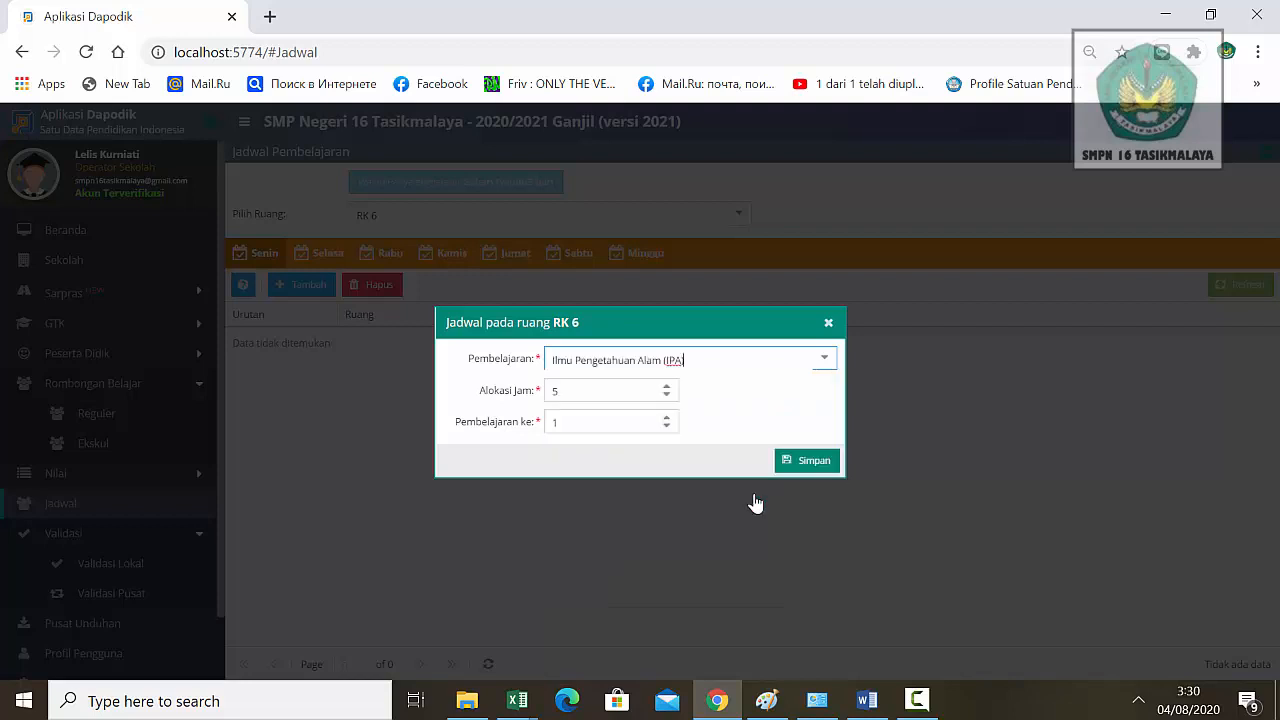
left_click(666, 395)
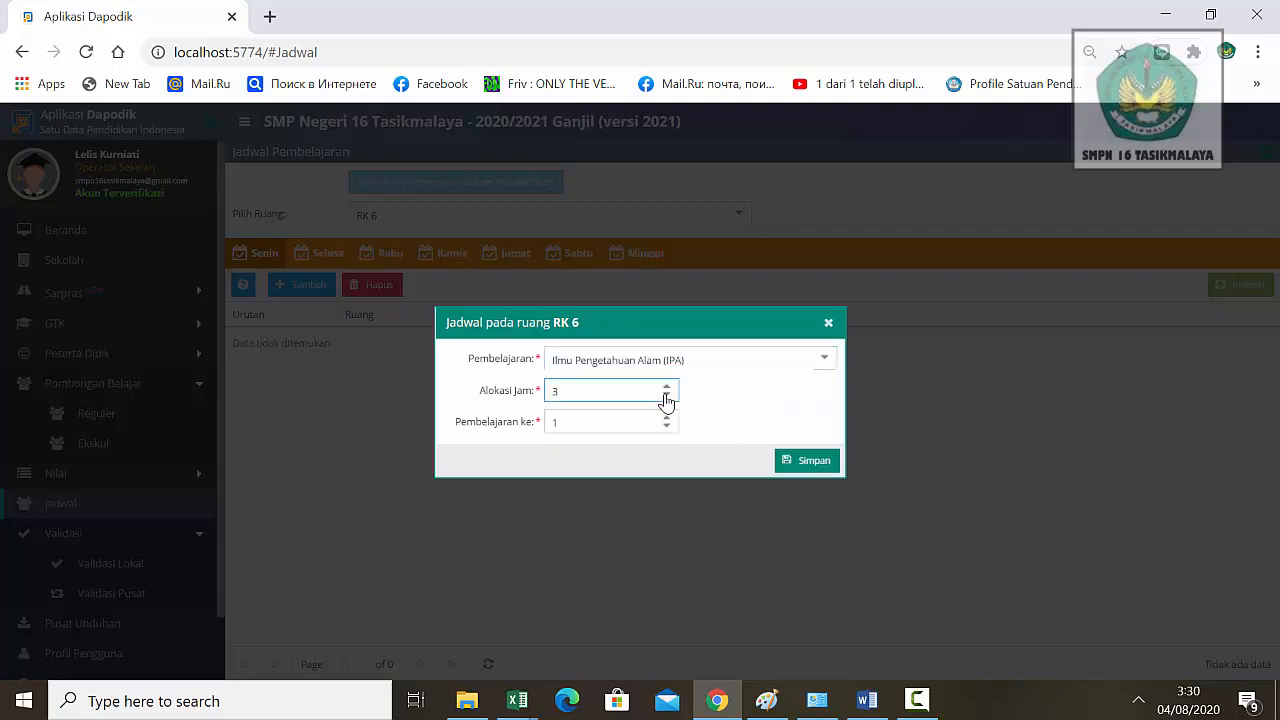
left_click(816, 464)
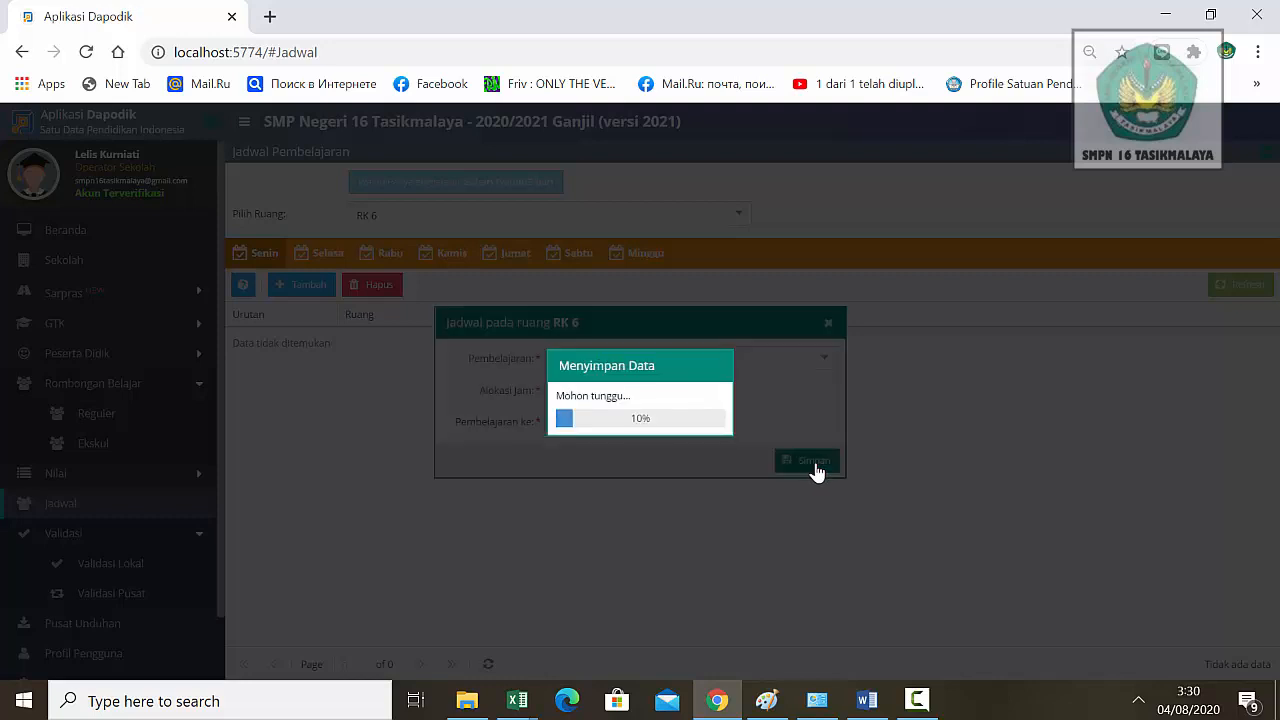
left_click(642, 424)
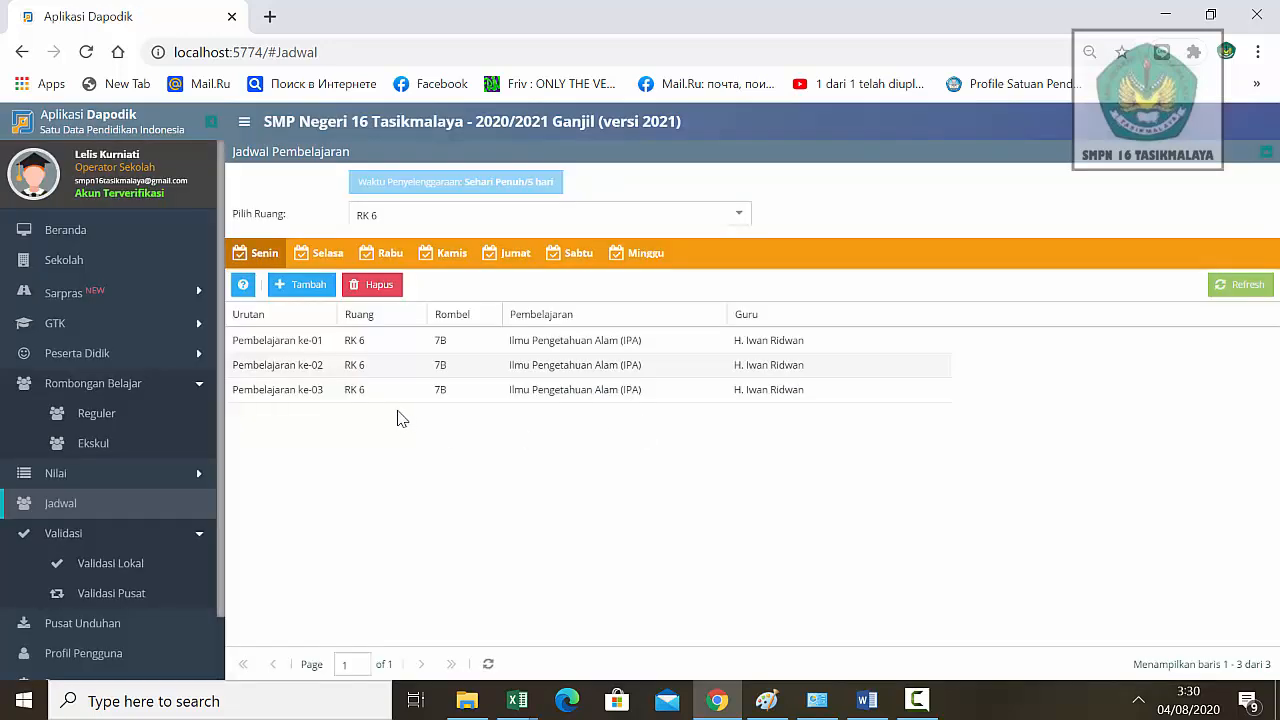
- Add Bimbingan dan Konseling/Konselor (BP/BK) to the Senin schedule of RK 6 with 1 hour at lesson 4, and save it
left_click(300, 285)
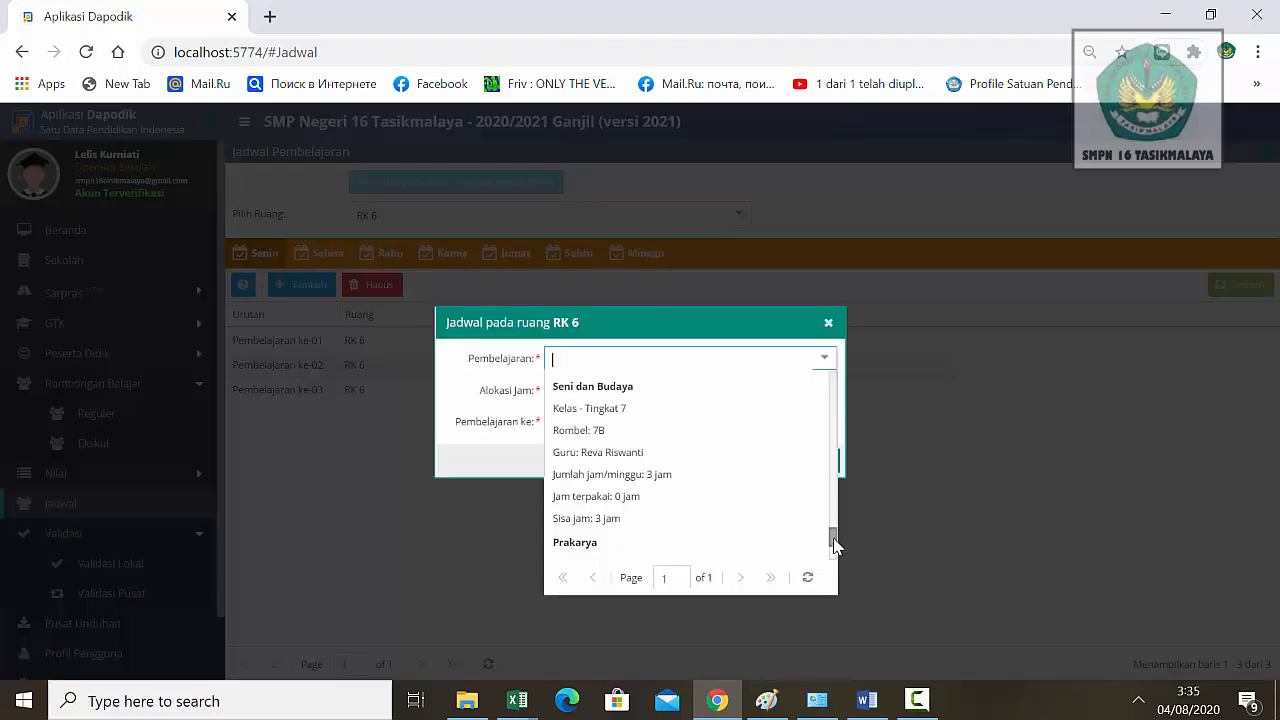
left_click_drag(832, 535, 836, 527)
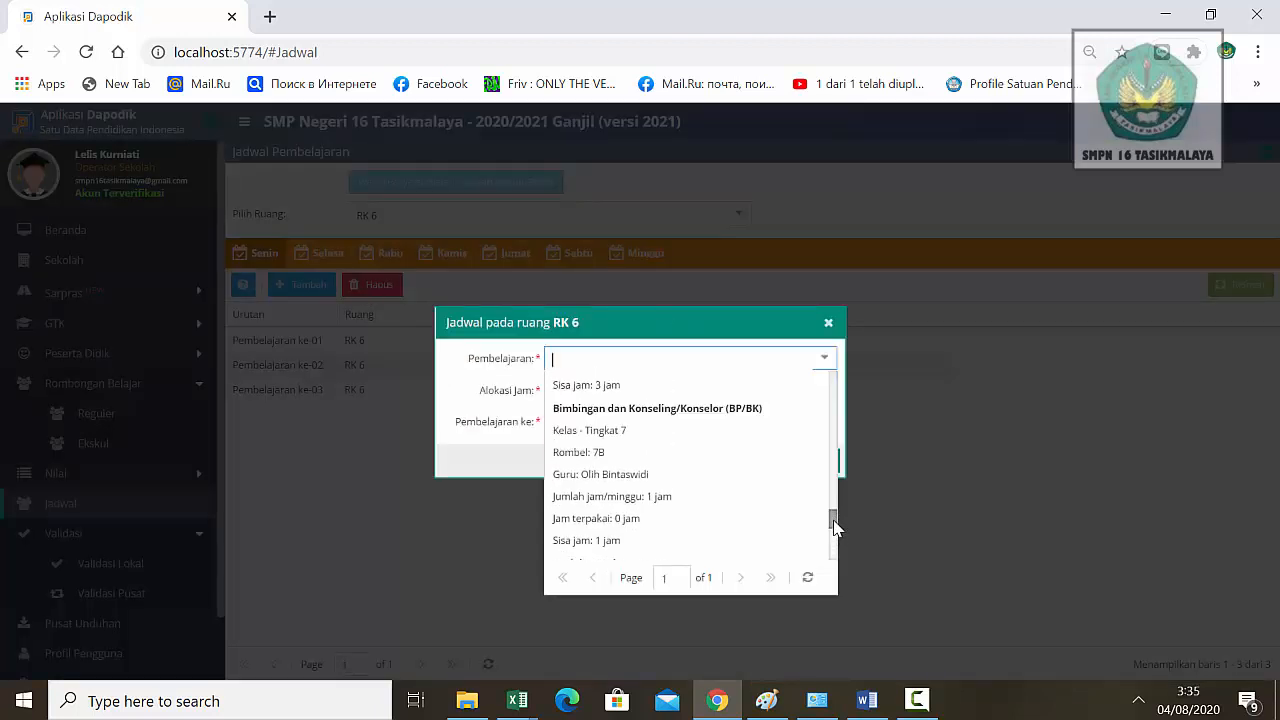
left_click(716, 465)
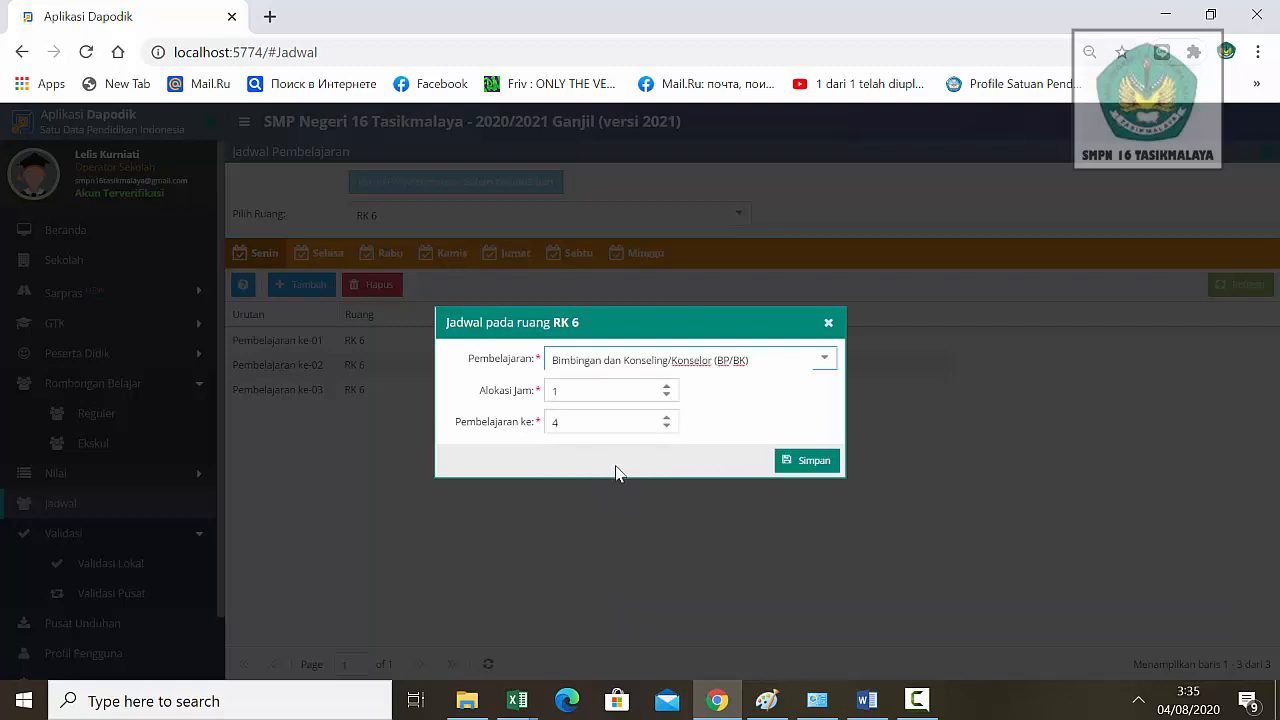
left_click(814, 462)
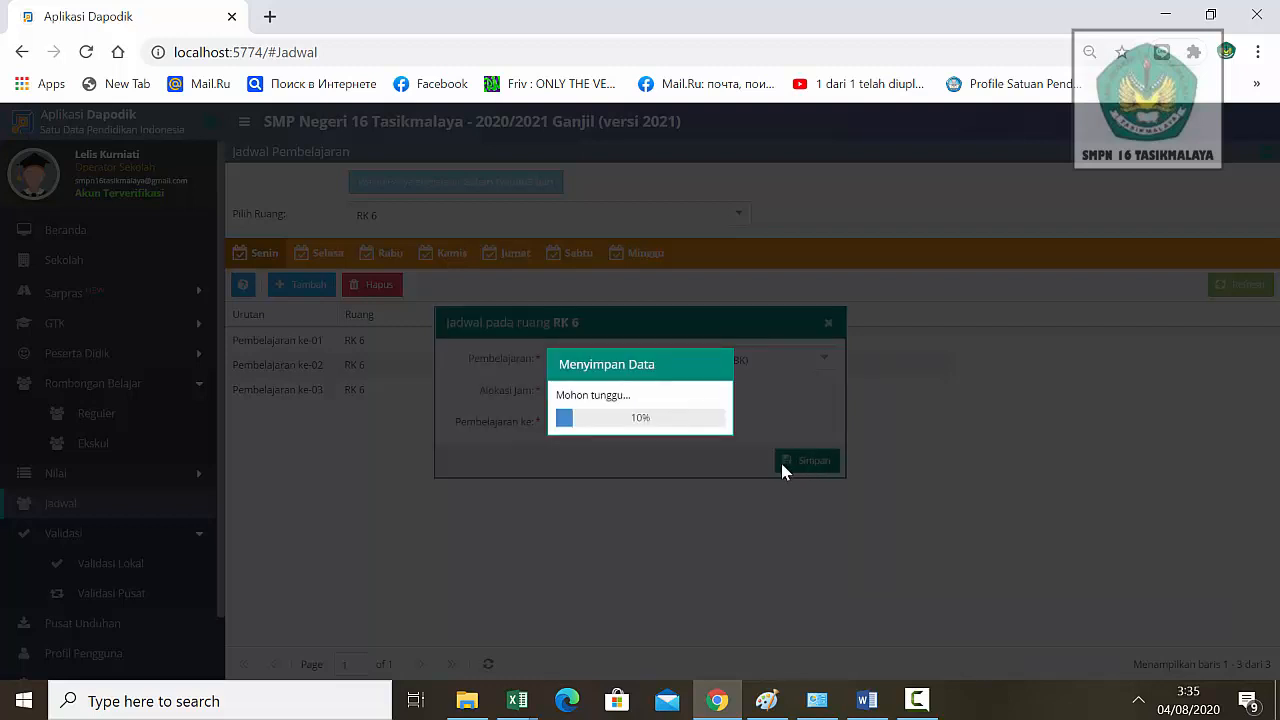
left_click(650, 425)
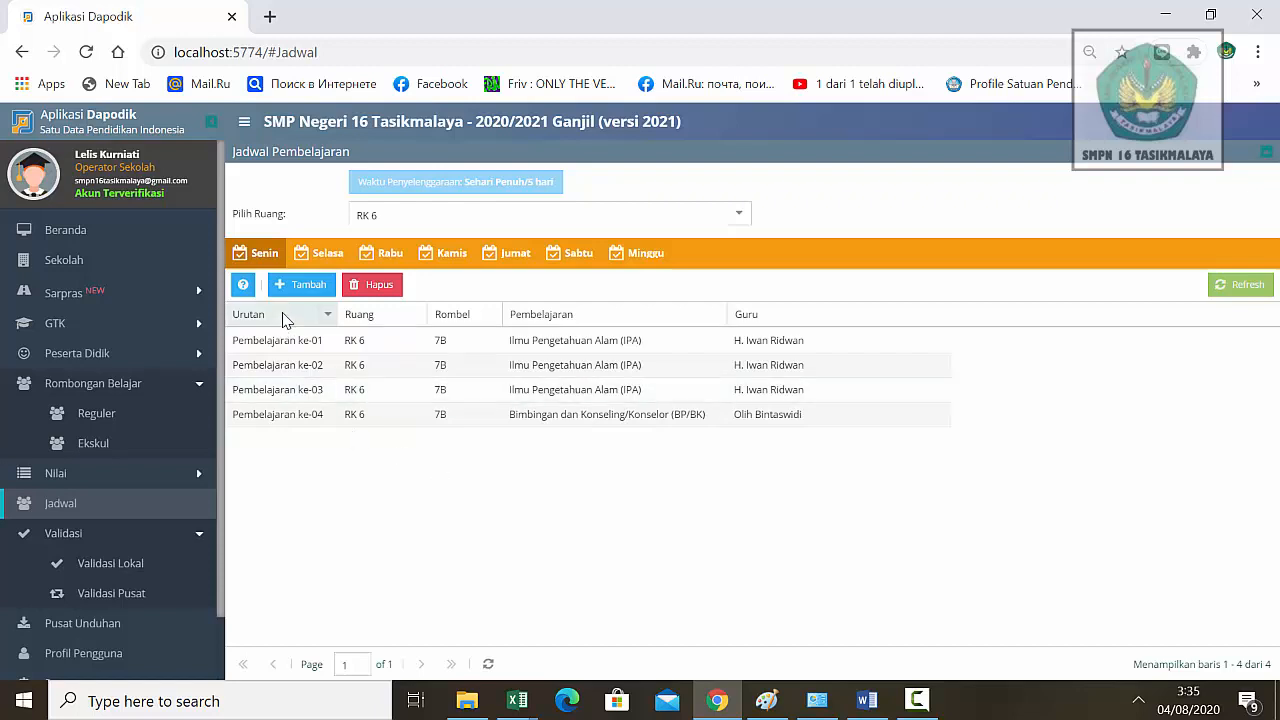
- Add Bahasa Inggris to the Senin schedule of RK 6 with 2 hours starting at lesson 5, and save it
left_click(298, 285)
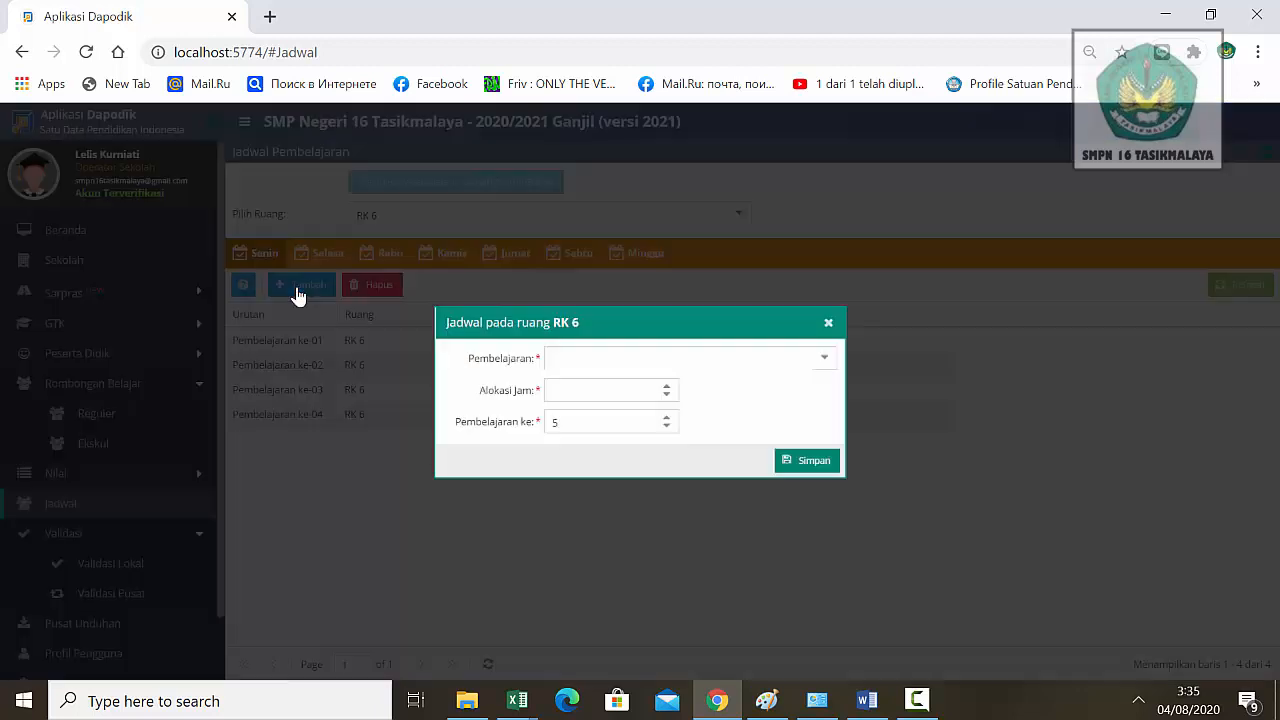
left_click(825, 358)
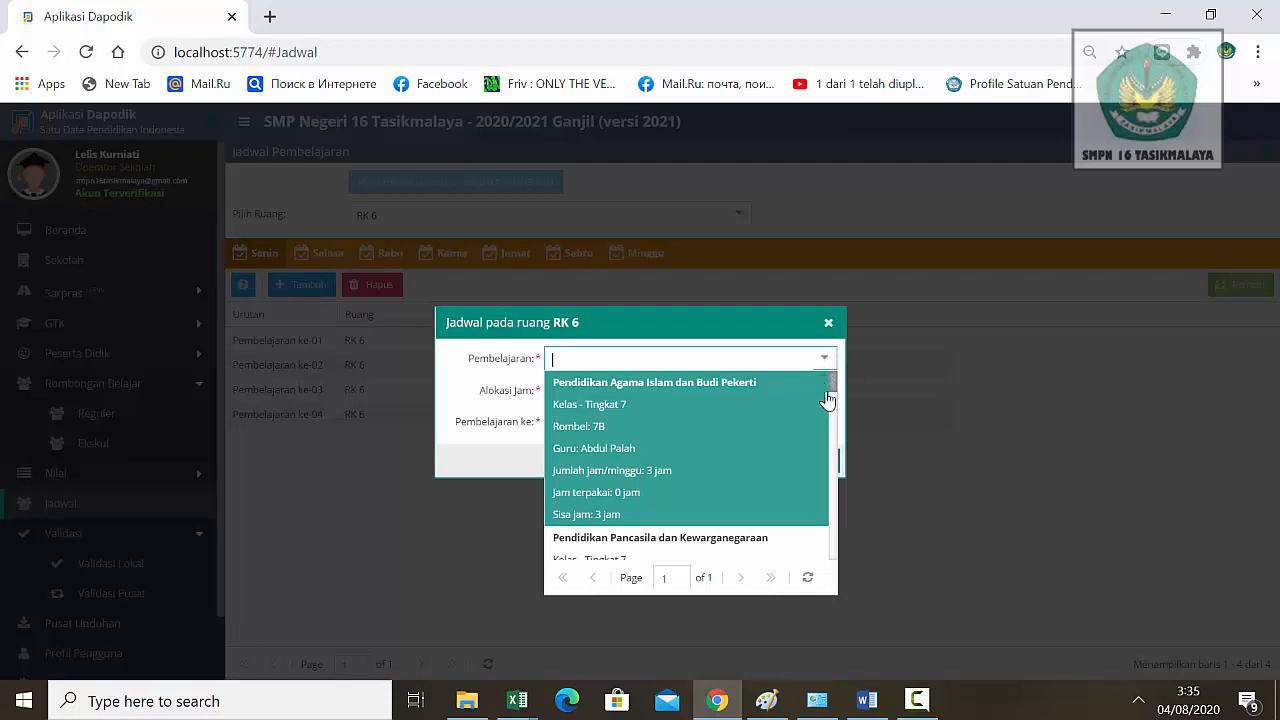
left_click_drag(834, 388, 834, 434)
left_click(709, 489)
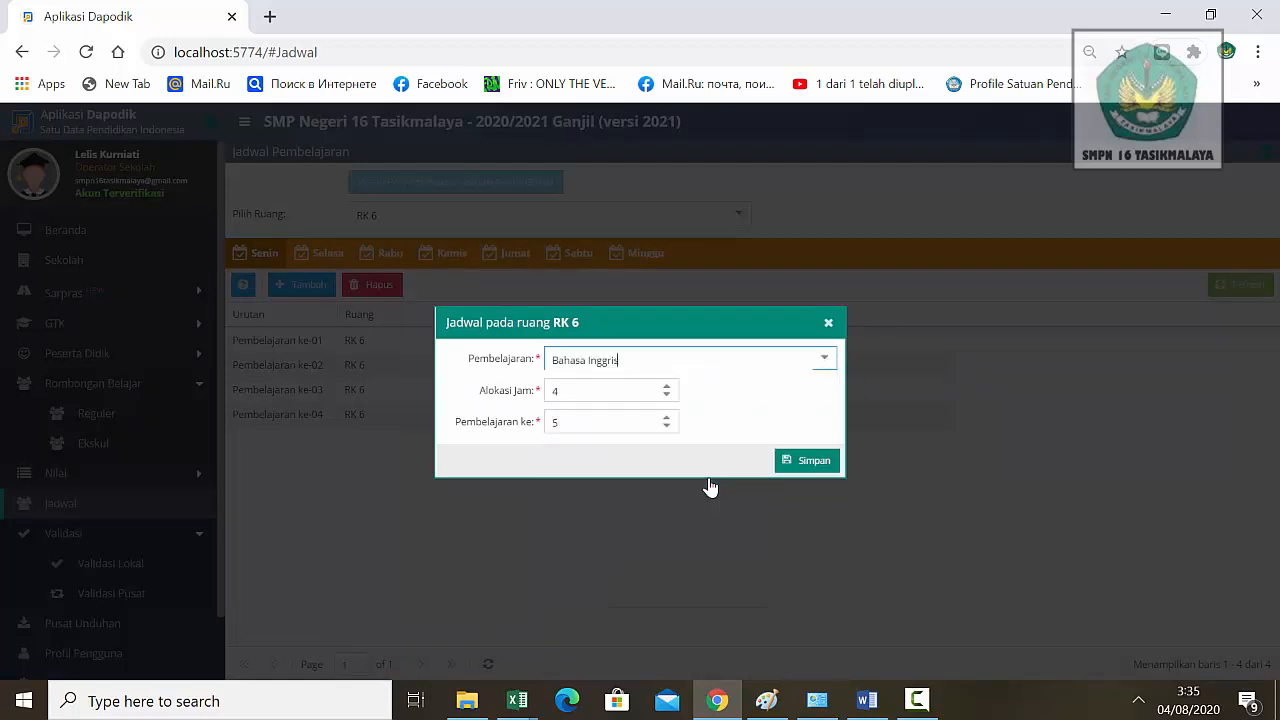
left_click(667, 395)
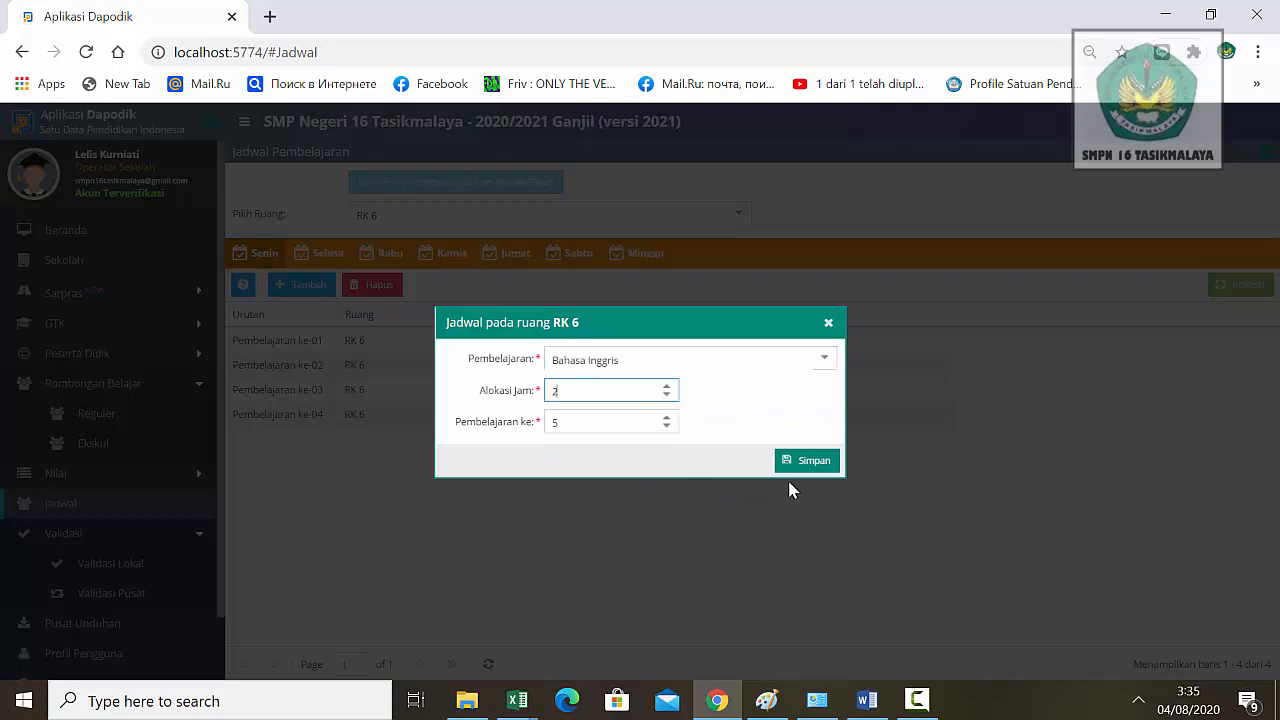
left_click(808, 462)
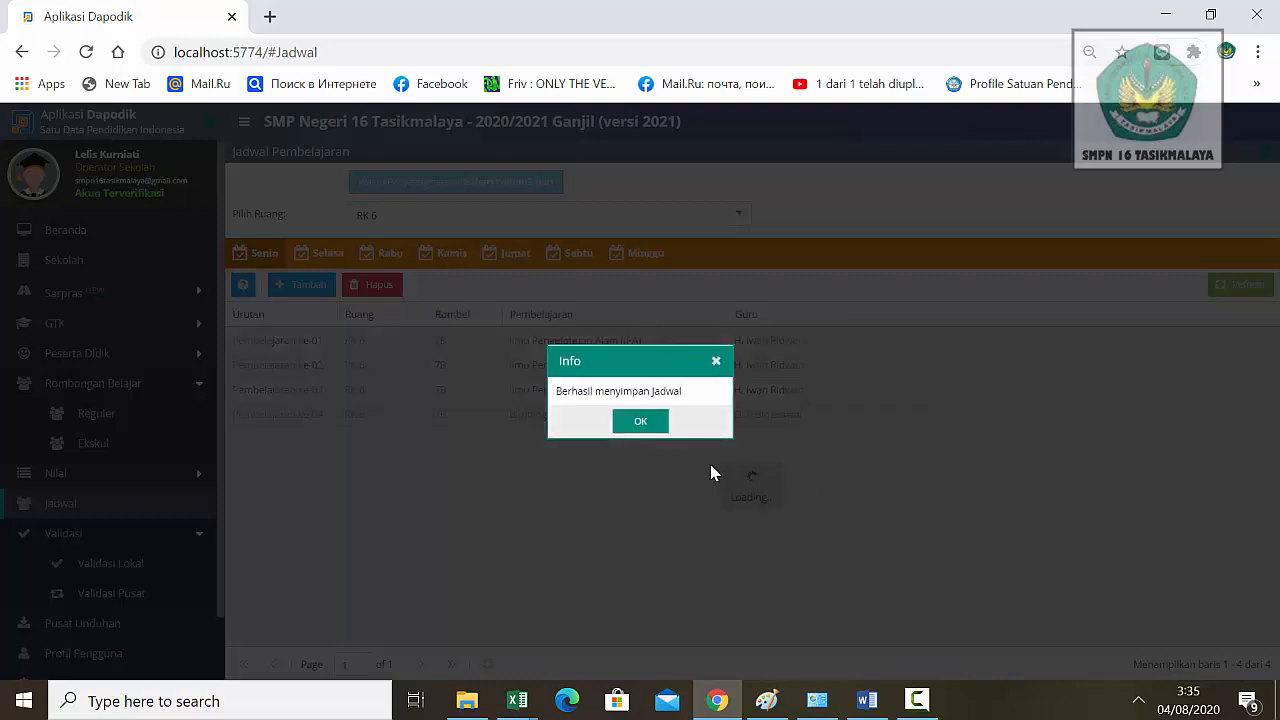
left_click(645, 422)
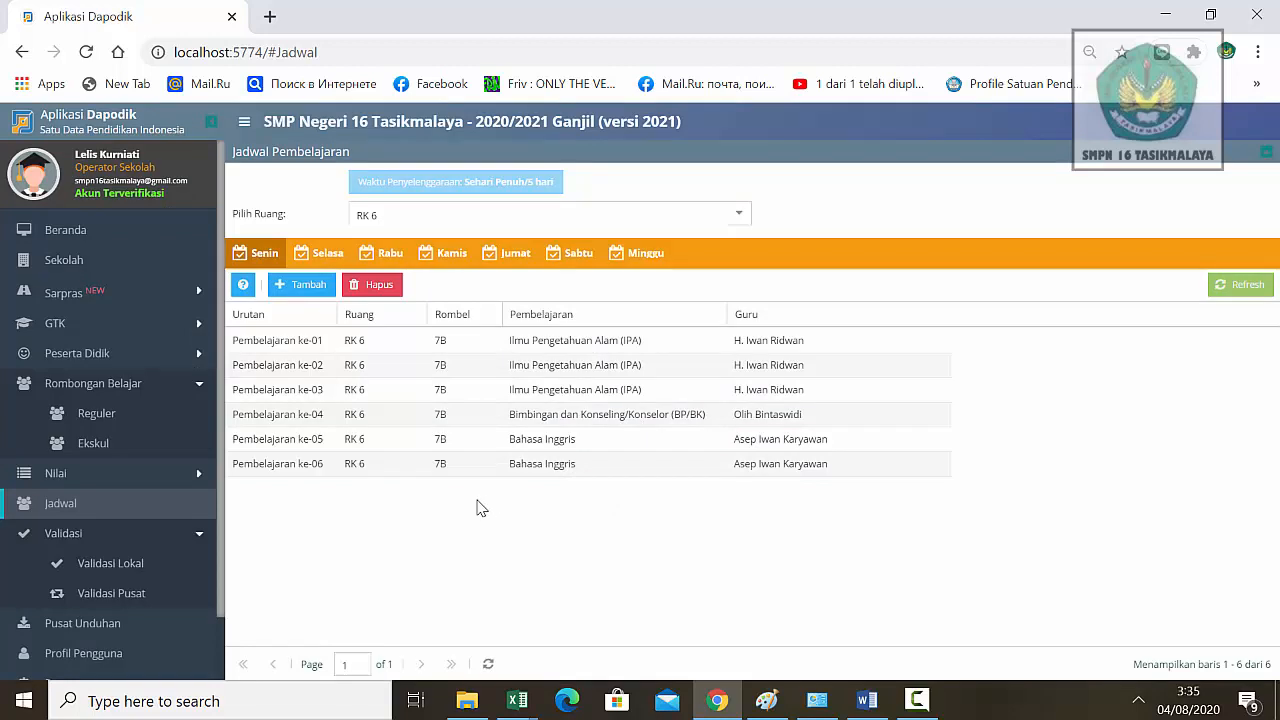
- Add Matematika (Umum) to the Senin schedule of RK 6 with 3 hours starting at lesson 7, and save it
left_click(314, 292)
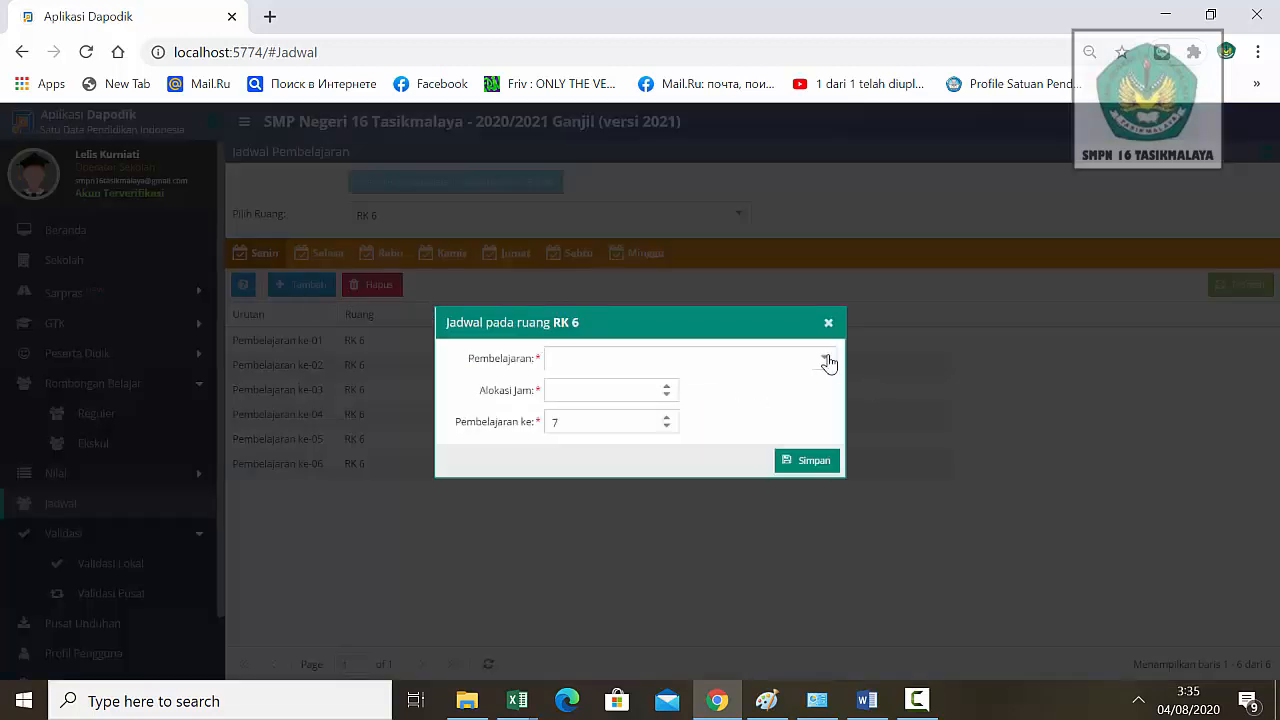
left_click(826, 360)
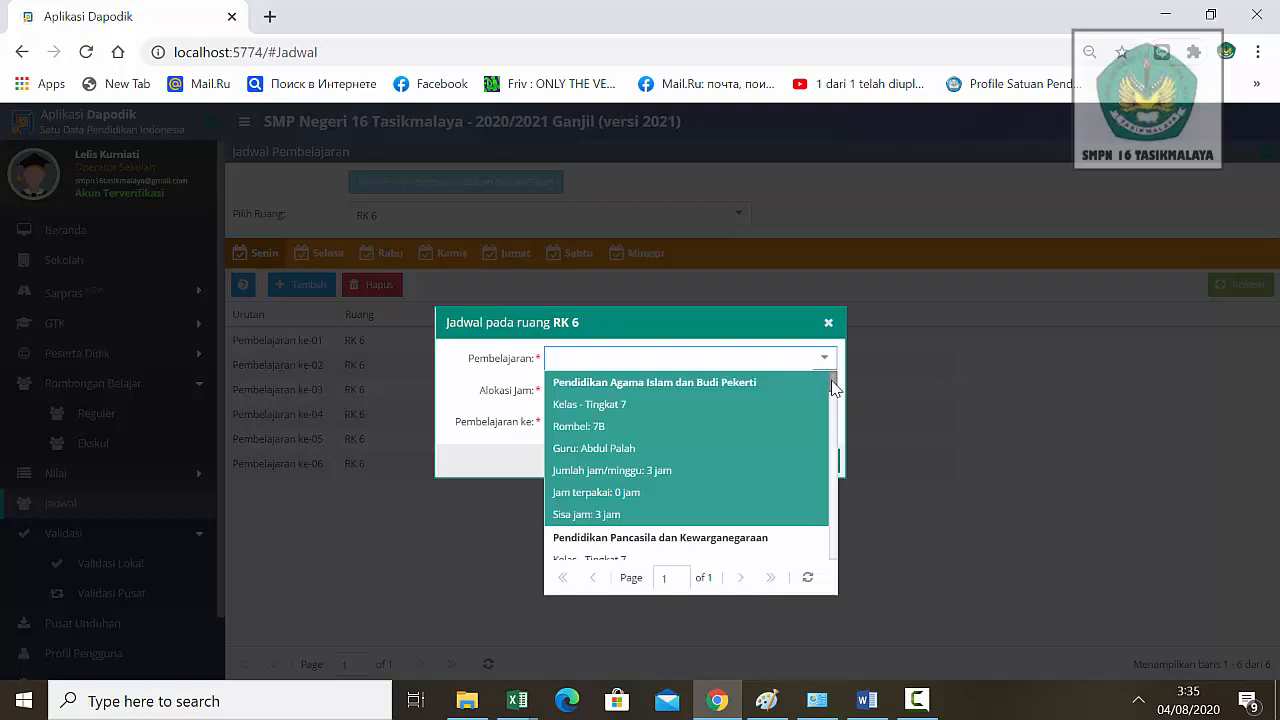
left_click_drag(832, 388, 840, 476)
left_click(736, 457)
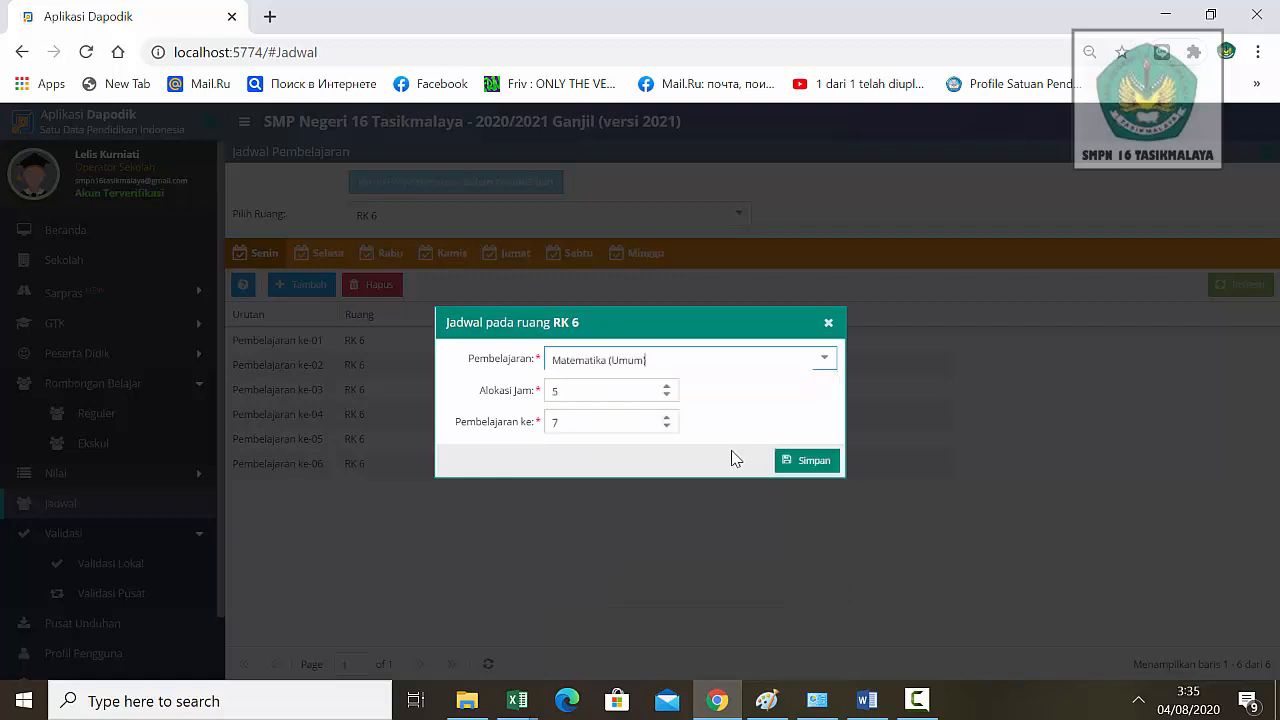
left_click(666, 394)
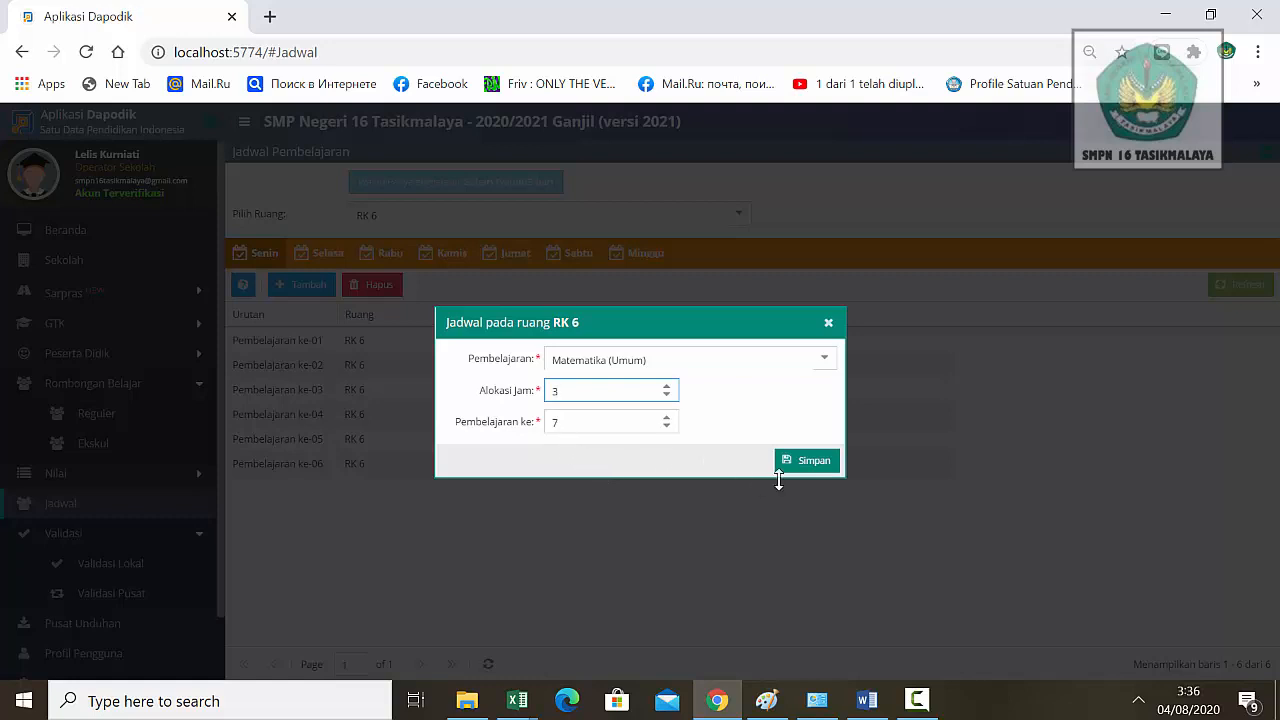
left_click(826, 470)
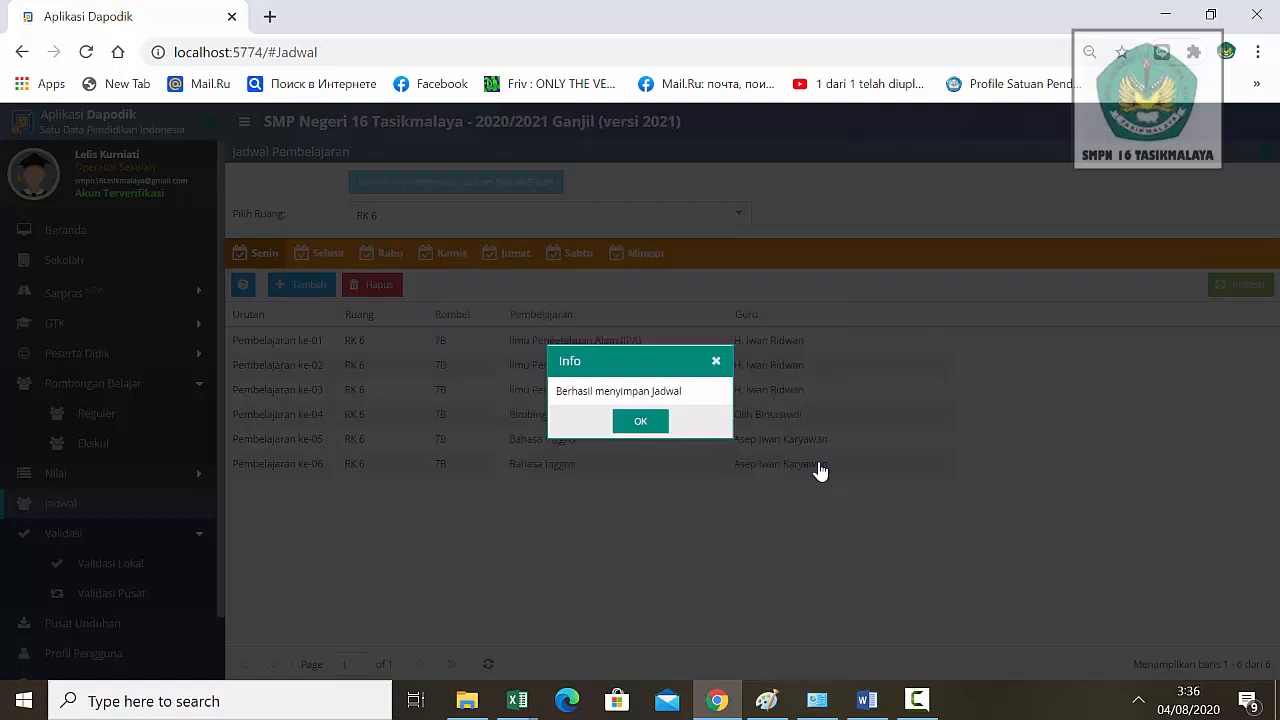
left_click(645, 424)
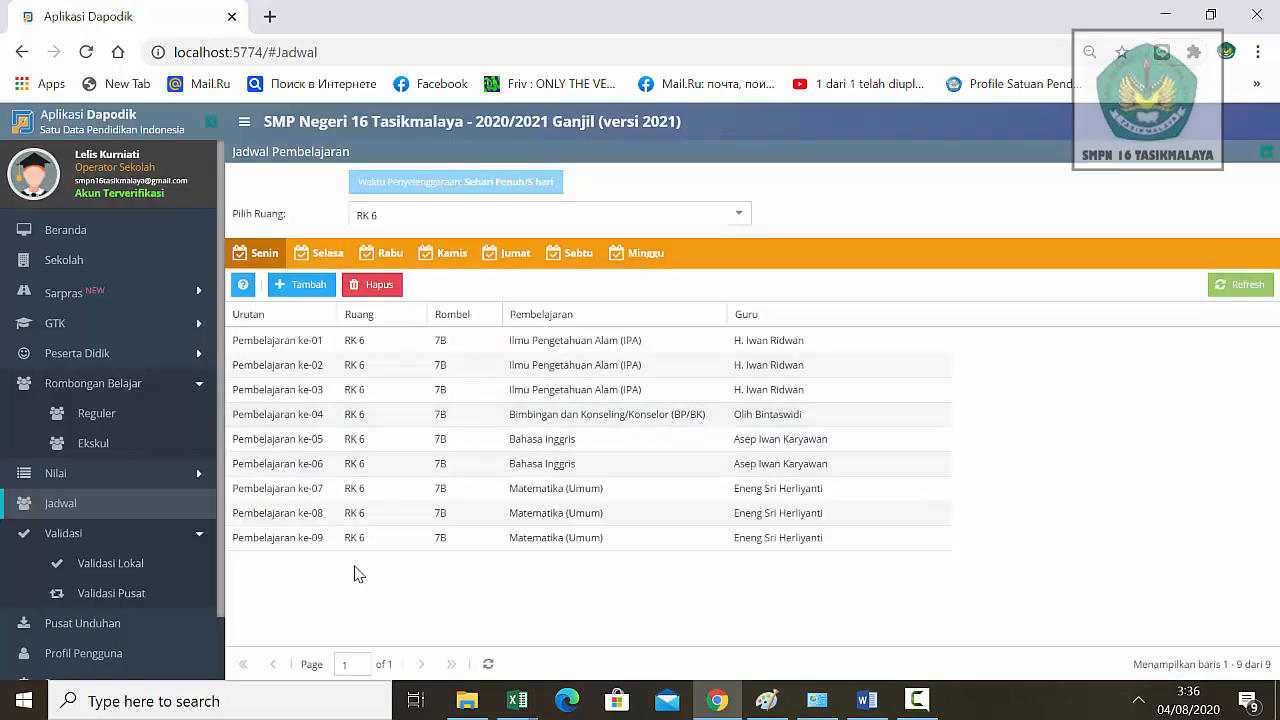
- Add Seni dan Budaya to the Selasa schedule of RK 6 with 3 hours starting at lesson 1, and save it
left_click(325, 255)
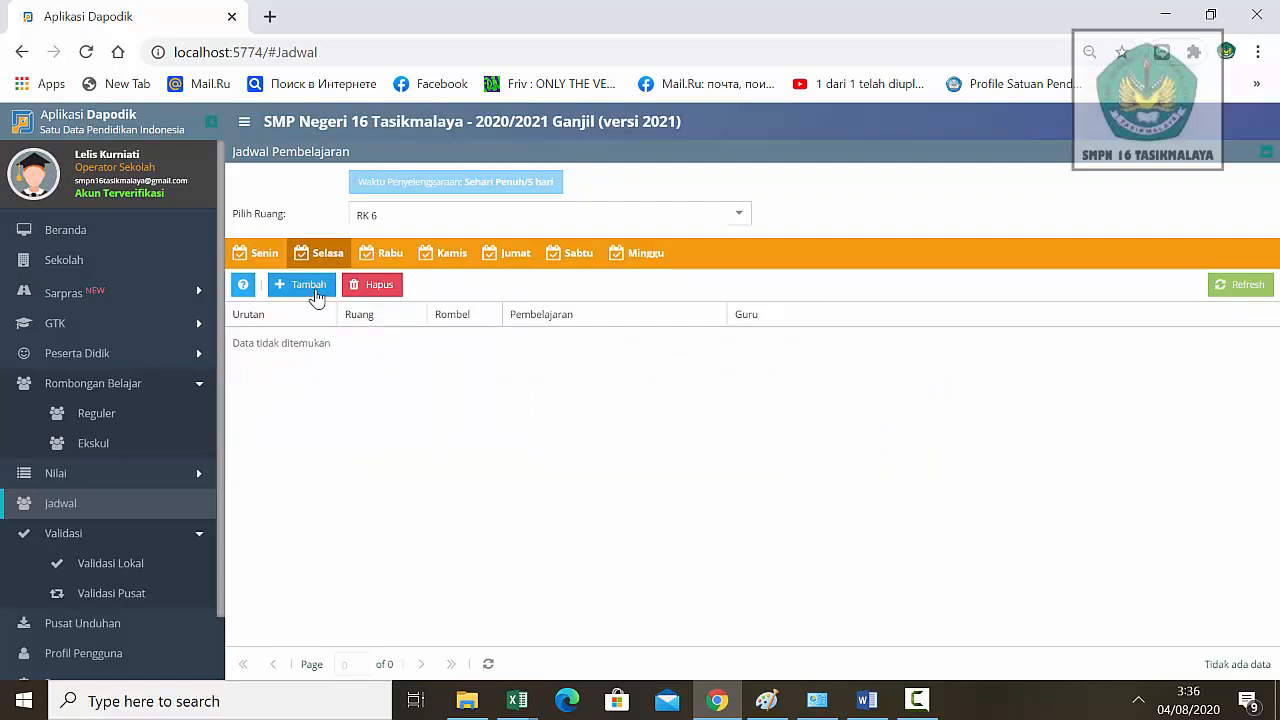
left_click(308, 285)
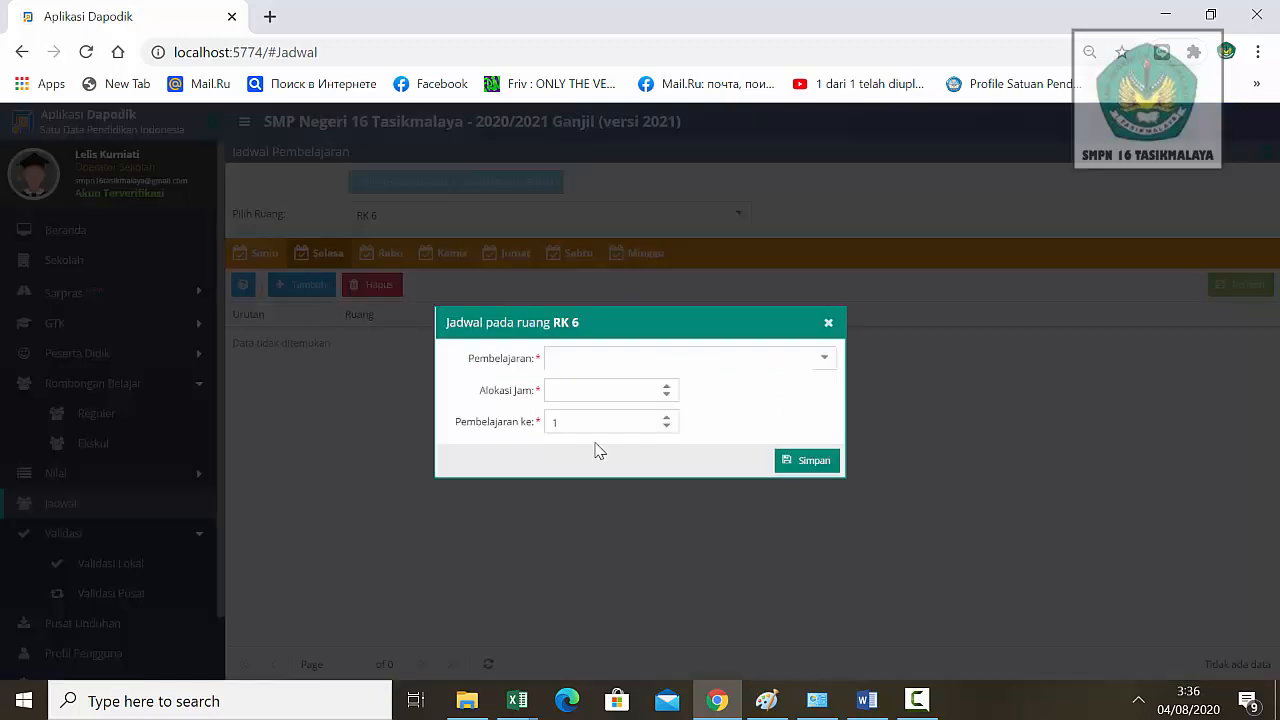
left_click(825, 361)
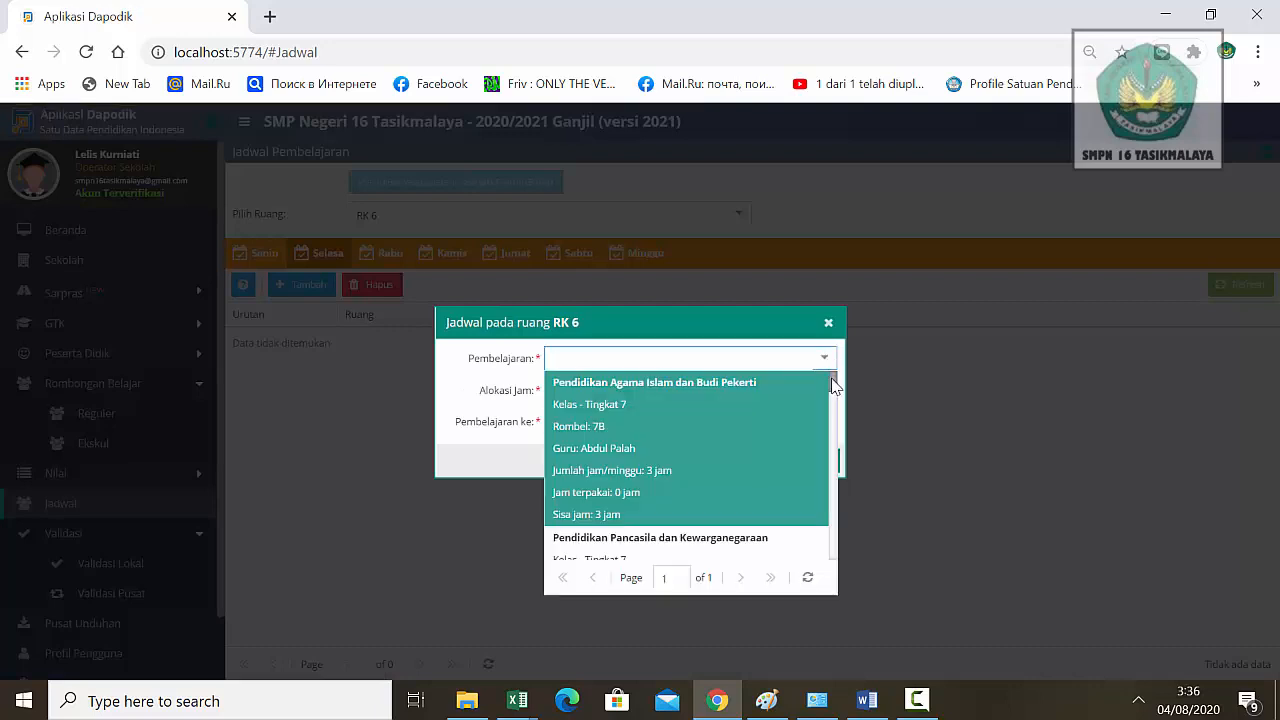
scroll(833, 395, "down", 1)
left_click_drag(833, 395, 836, 542)
left_click(697, 446)
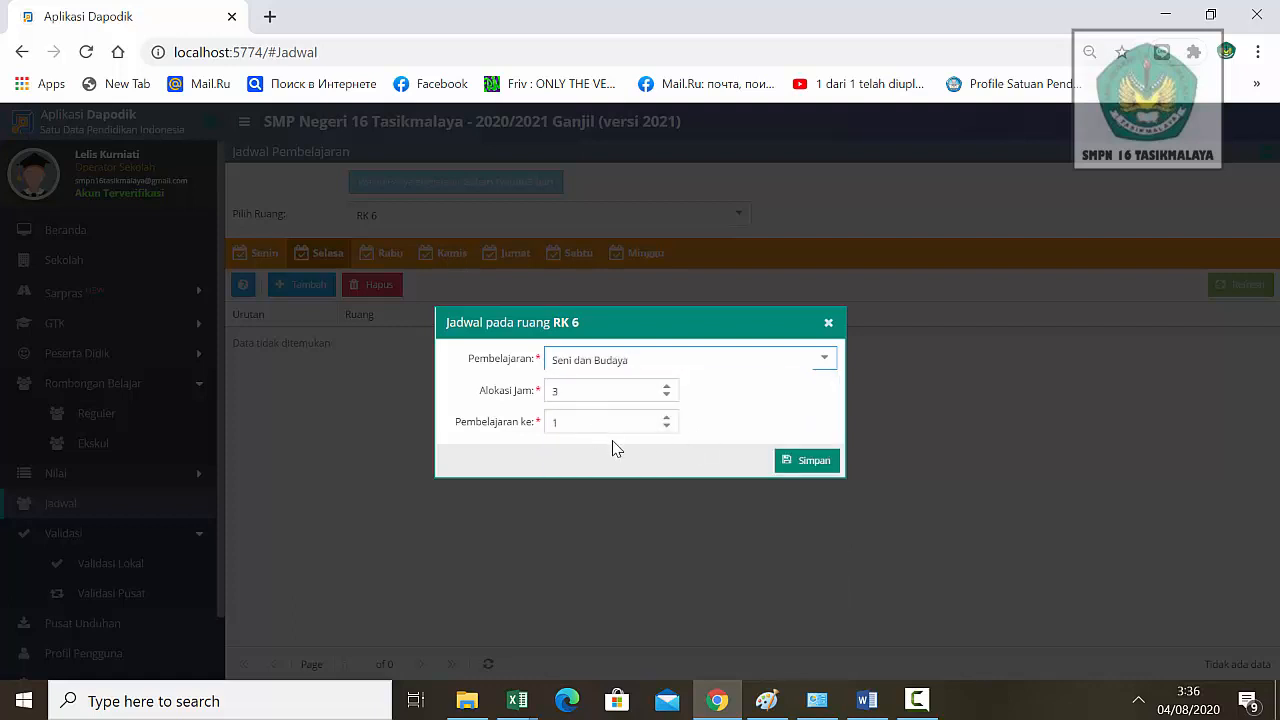
left_click(814, 462)
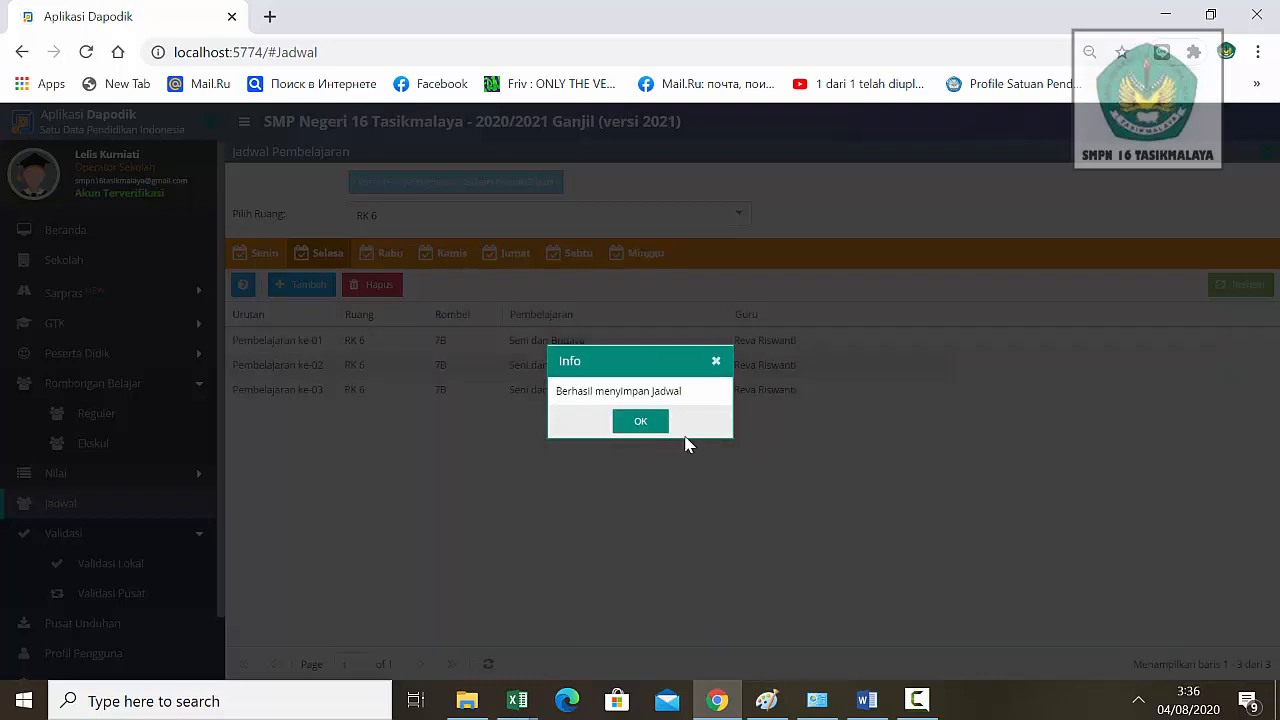
left_click(645, 424)
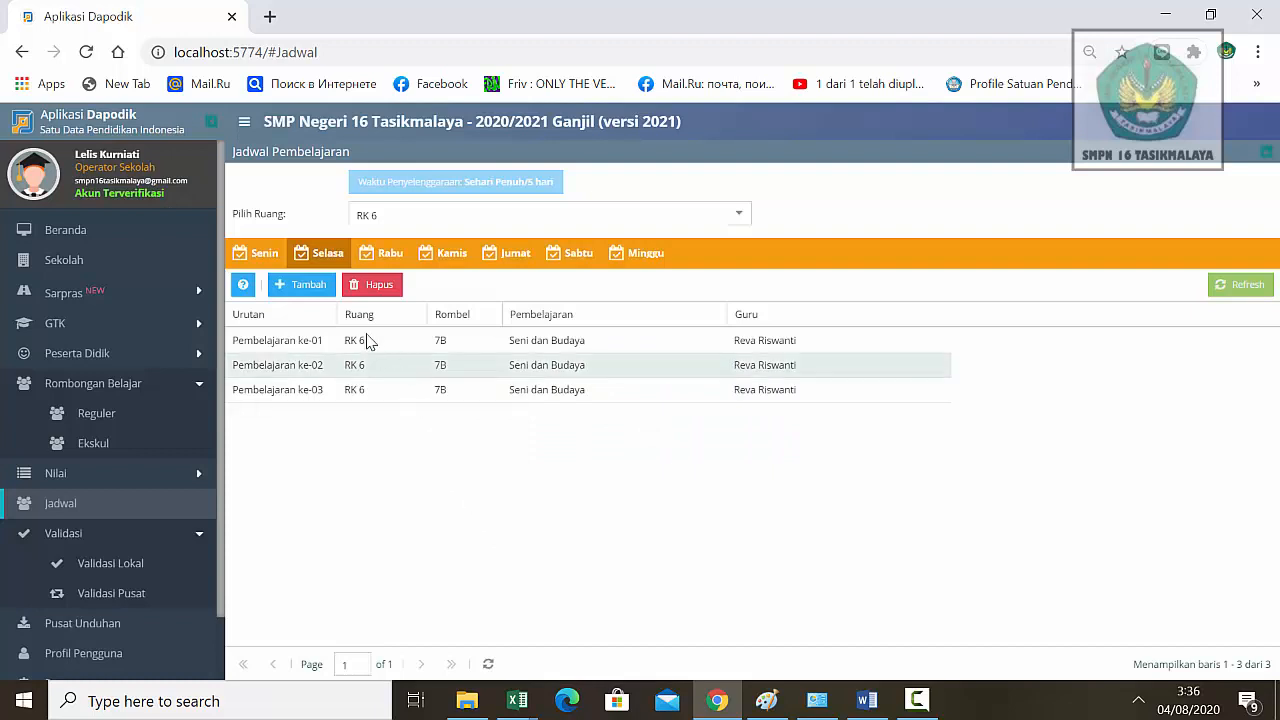
- Add Ilmu Pengetahuan Sosial (IPS) to the Selasa schedule of RK 6 with 2 hours starting at lesson 4, and save it
left_click(299, 285)
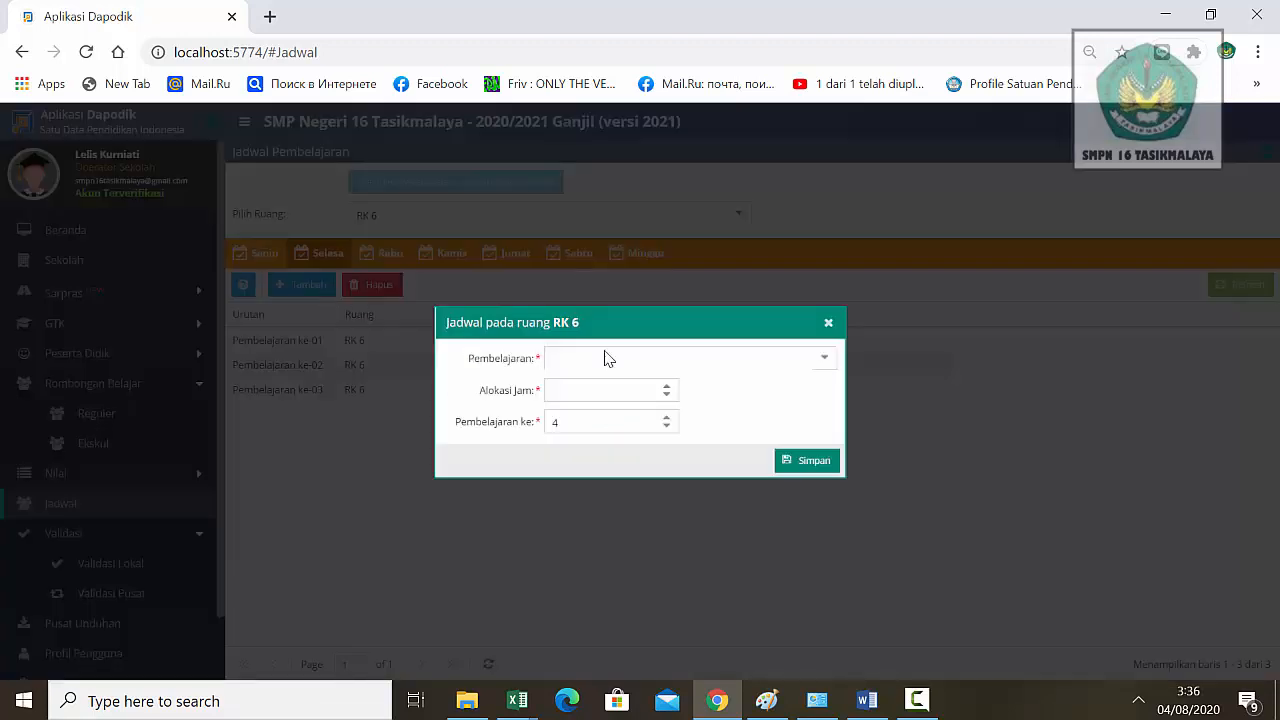
left_click(825, 360)
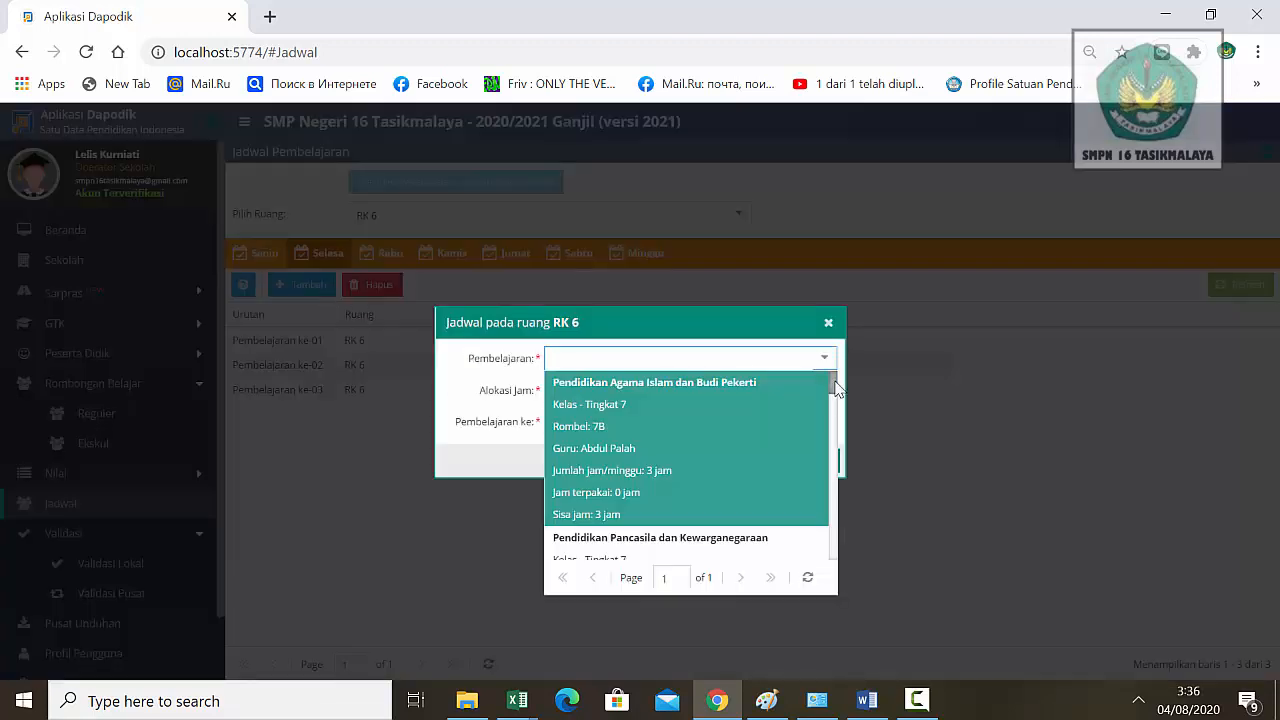
left_click_drag(836, 398, 840, 493)
scroll(700, 550, "down", 2)
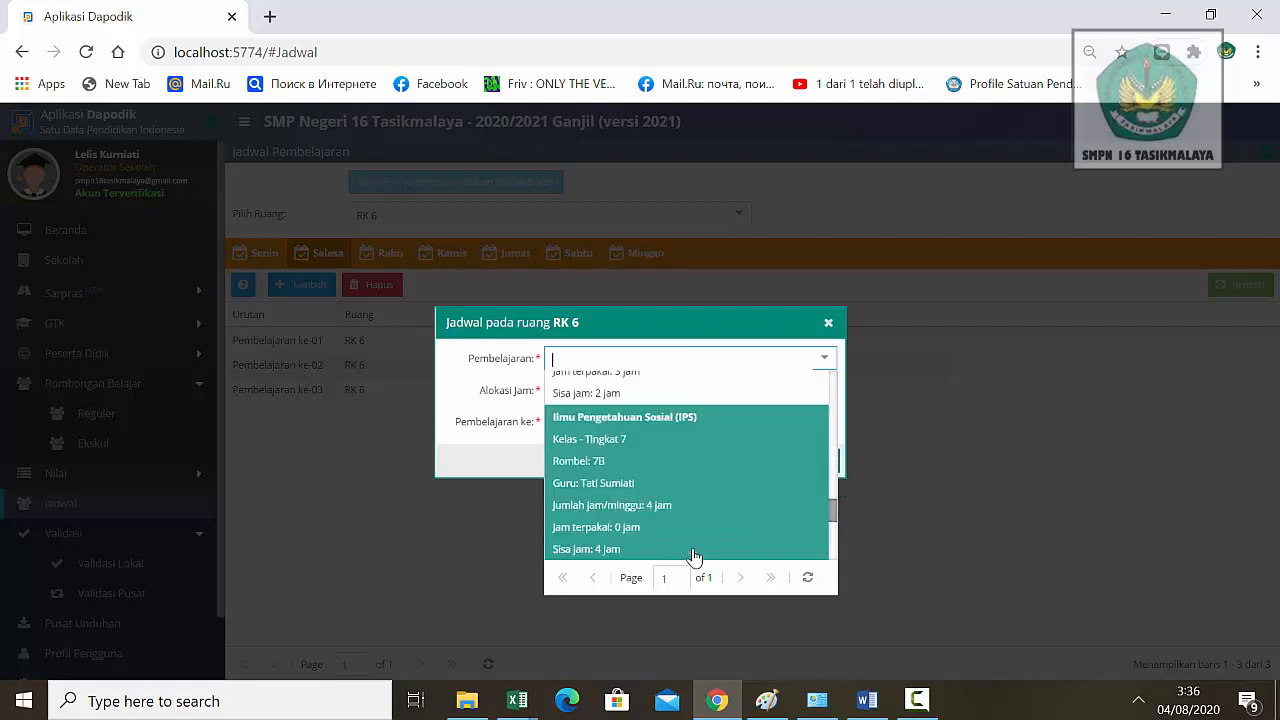
left_click(694, 557)
left_click(667, 395)
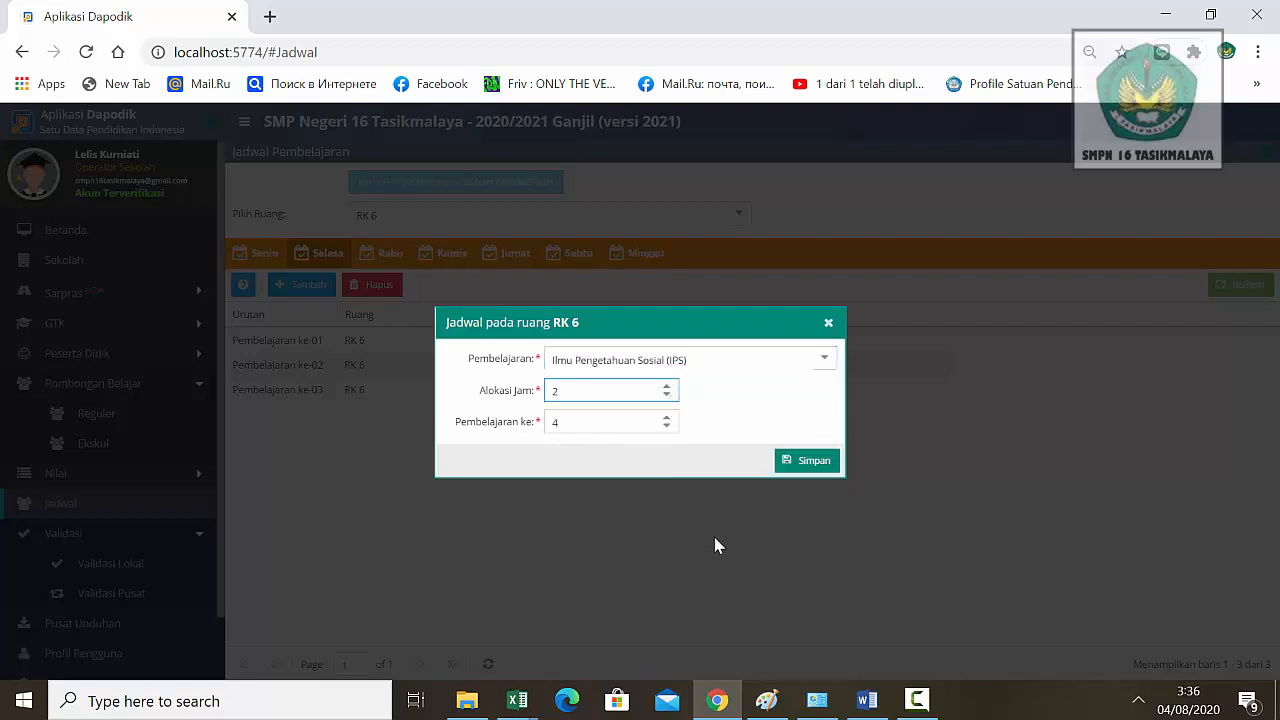
left_click(818, 464)
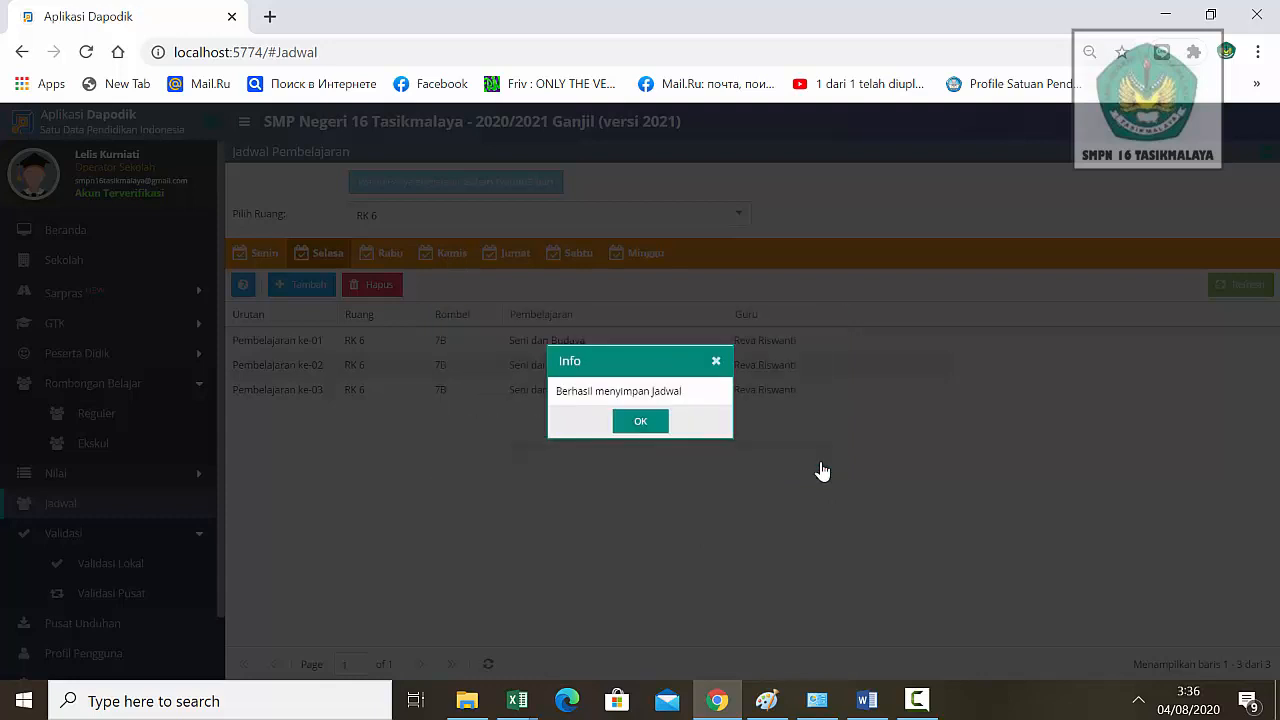
left_click(648, 423)
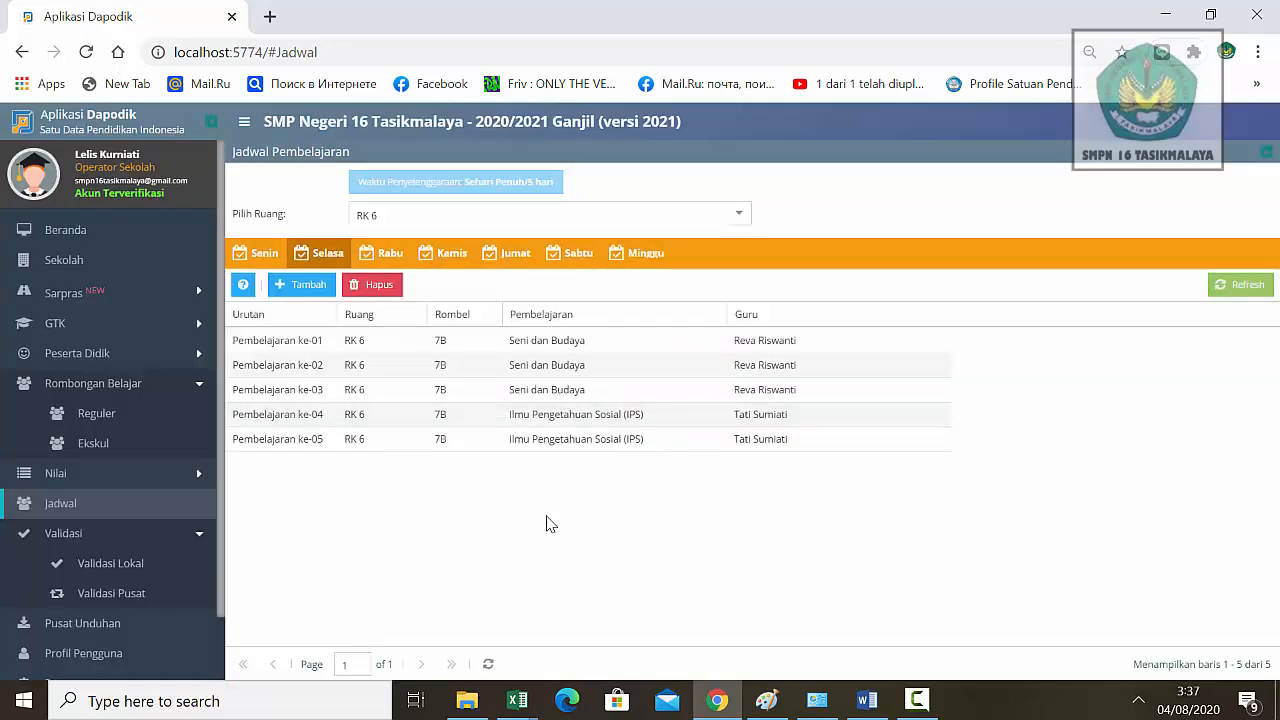
- Add Muatan Lokal Bahasa Daerah to the Selasa schedule of RK 6 with 2 hours starting at lesson 6, and save it
left_click(300, 284)
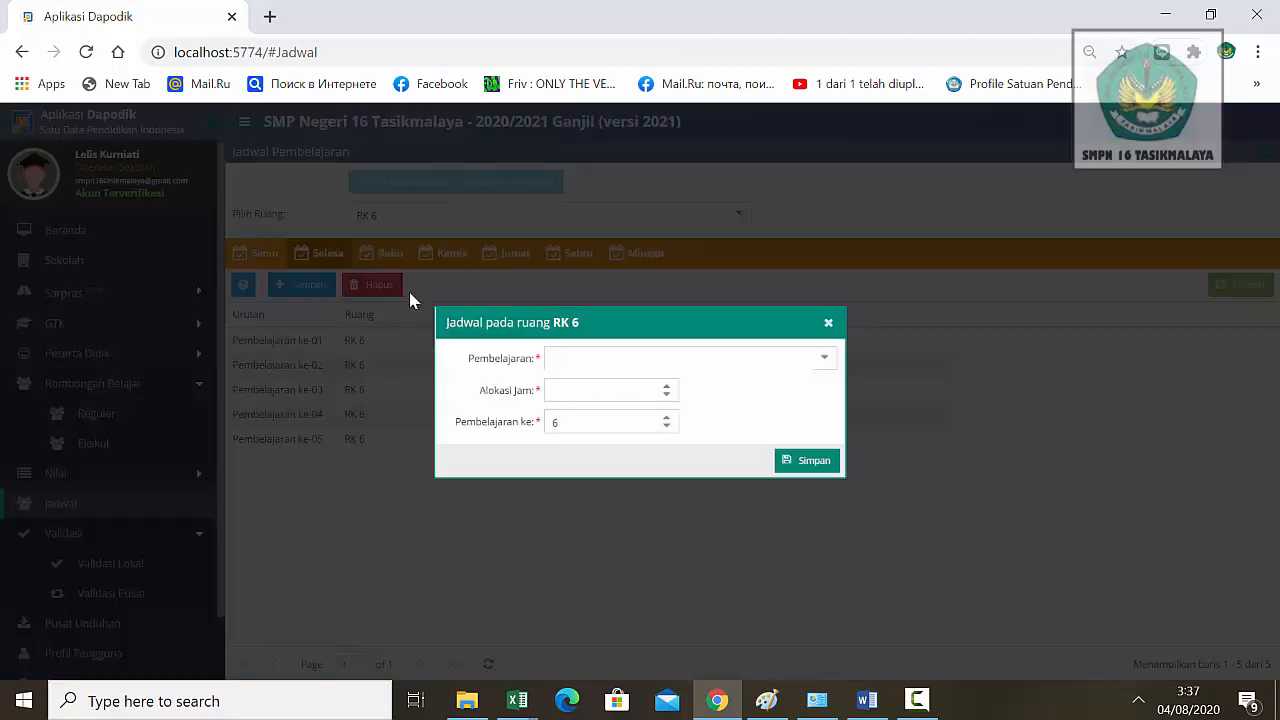
left_click(825, 360)
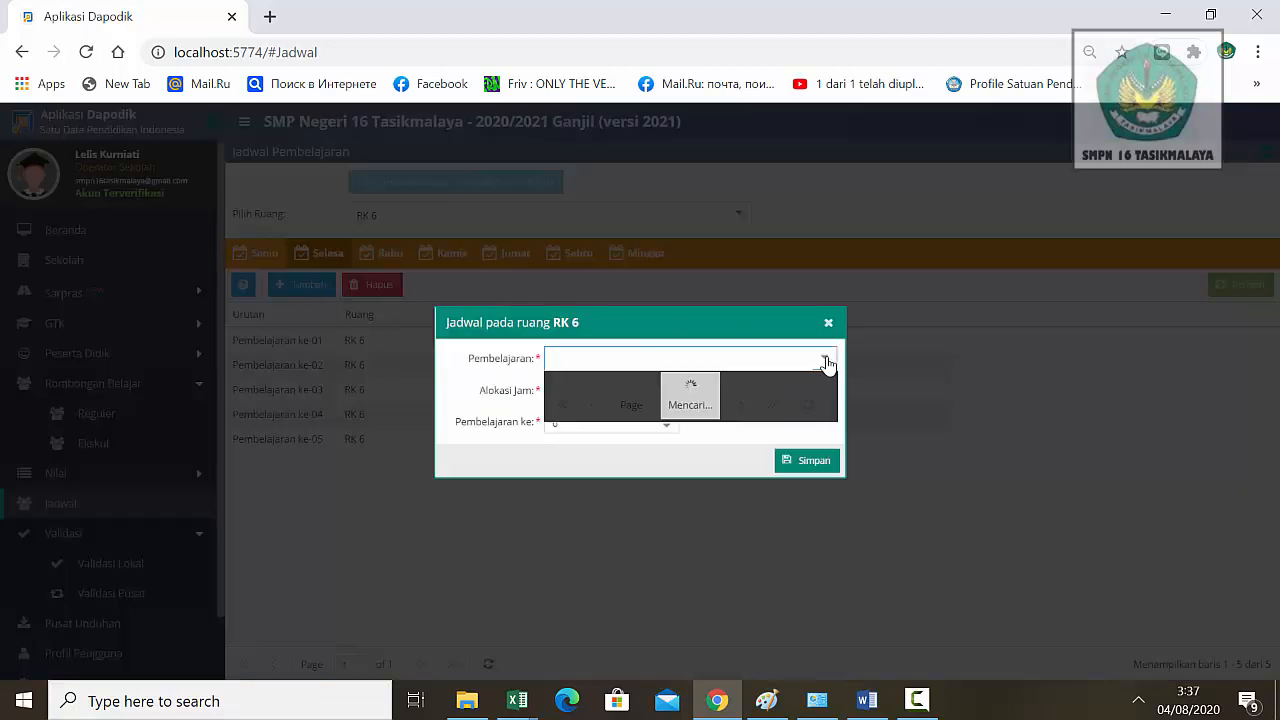
left_click_drag(836, 393, 834, 458)
scroll(711, 426, "down", 3)
left_click(713, 427)
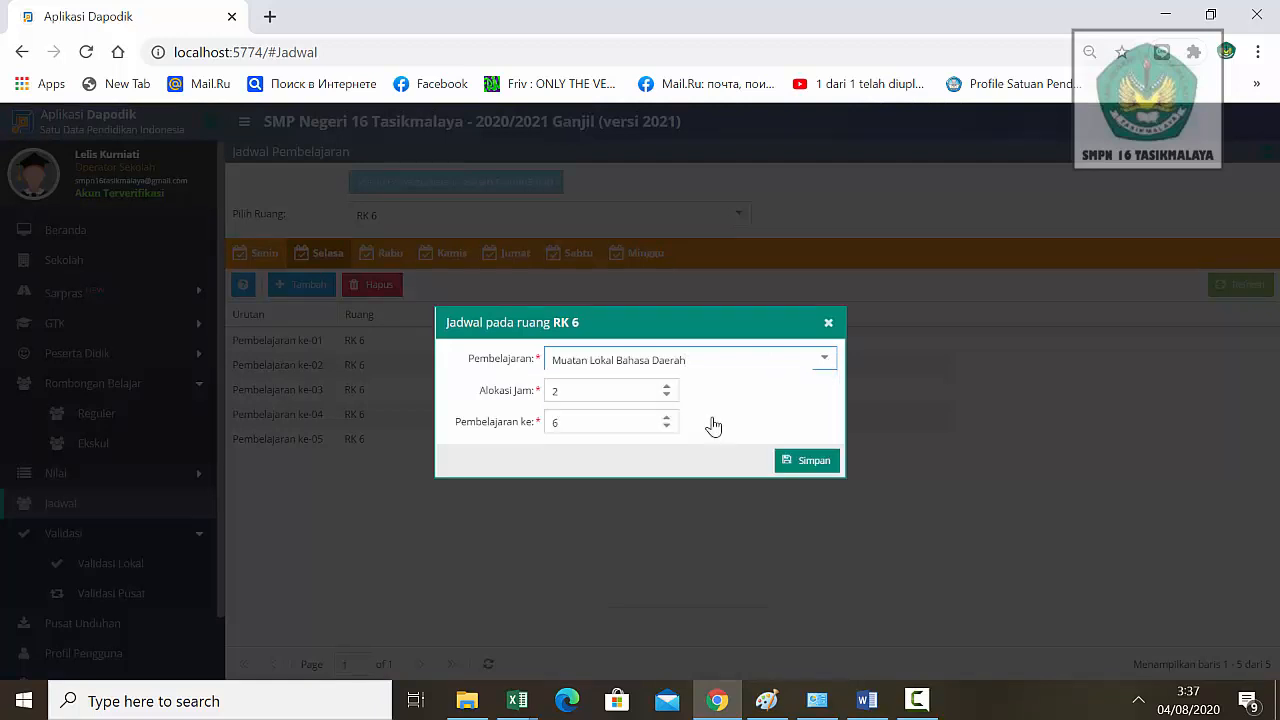
left_click(814, 463)
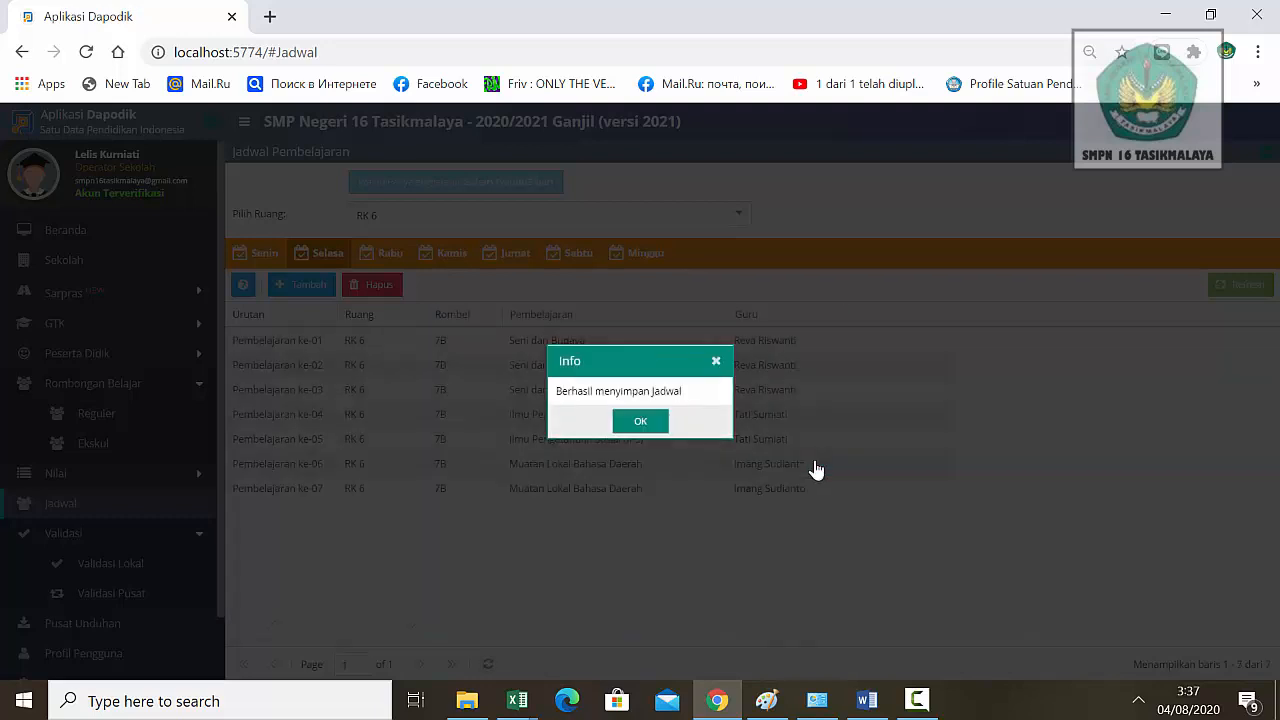
left_click(654, 423)
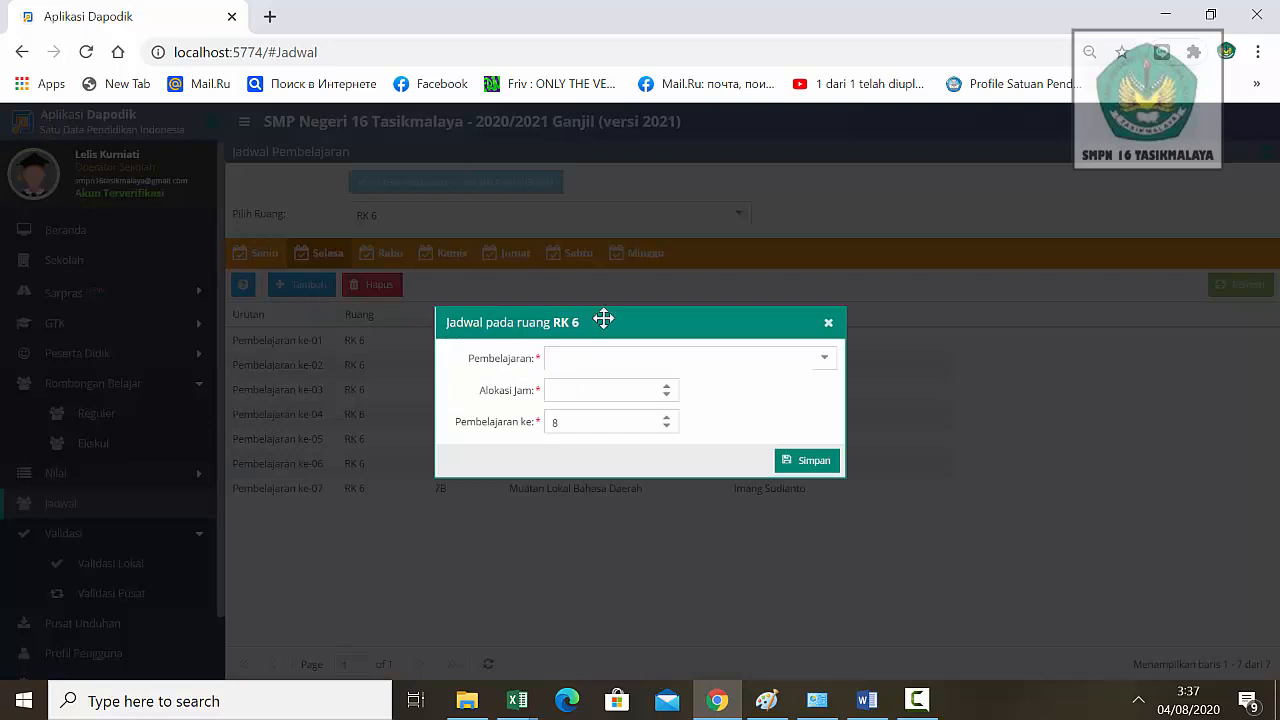
- Add Bahasa Indonesia to the Selasa schedule of RK 6 with 2 hours starting at lesson 8, and save it
left_click(825, 360)
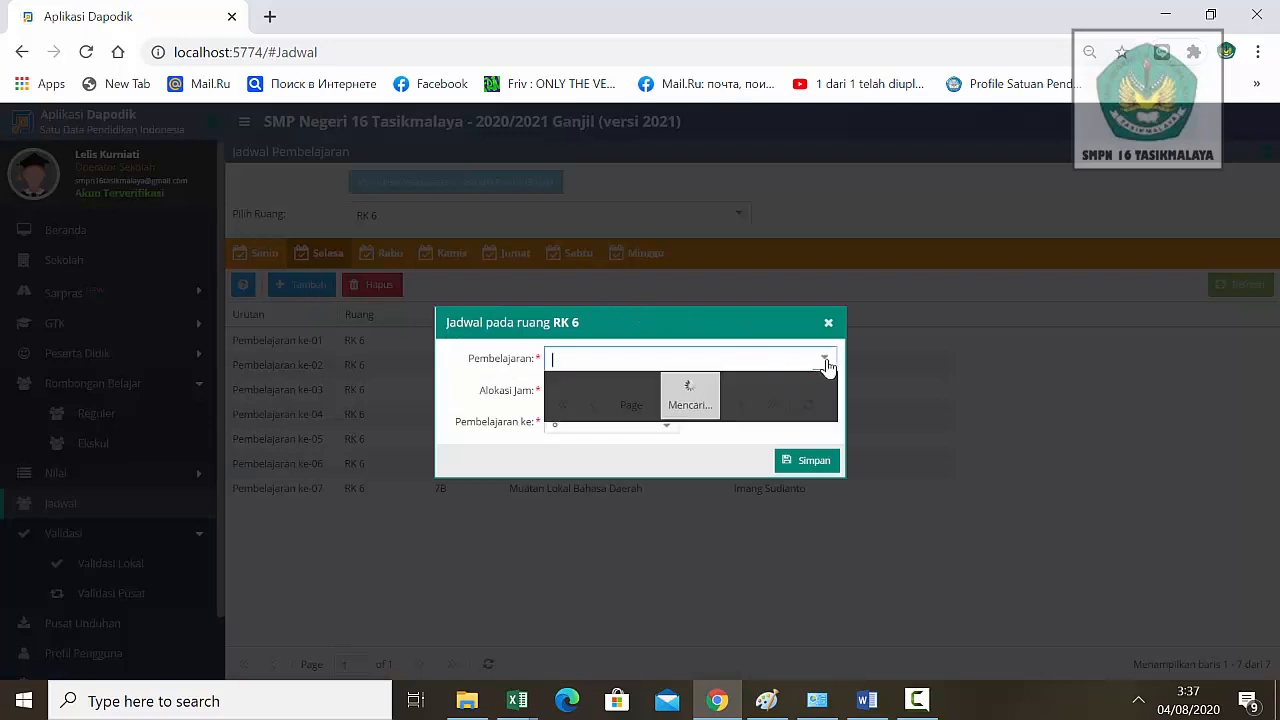
left_click_drag(835, 392, 831, 420)
left_click(709, 455)
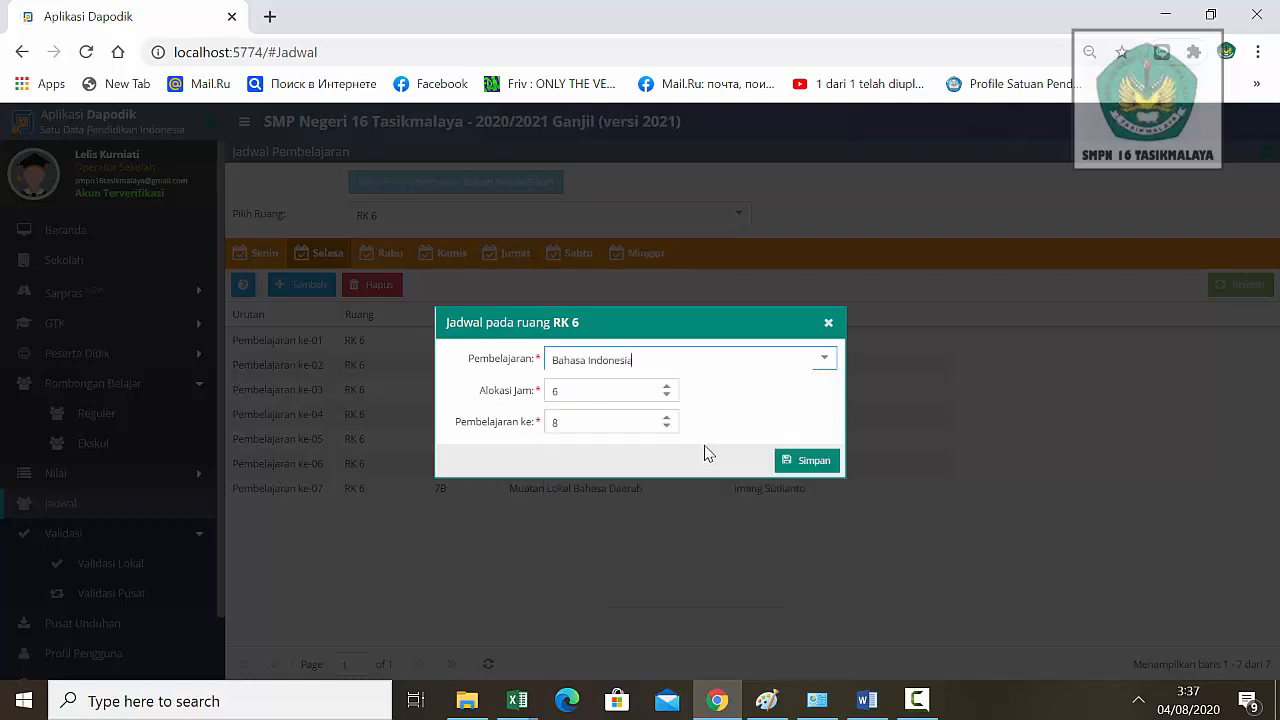
left_click(667, 397)
left_click(667, 397)
left_click(667, 397)
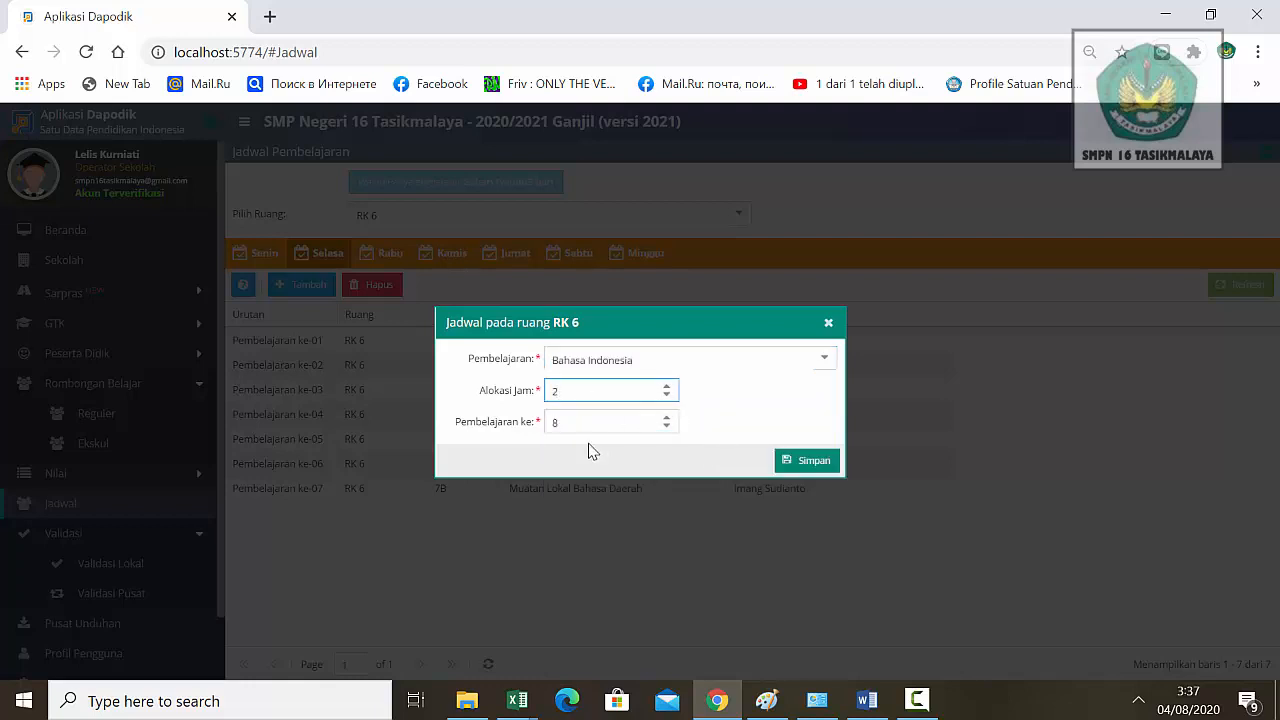
left_click(819, 467)
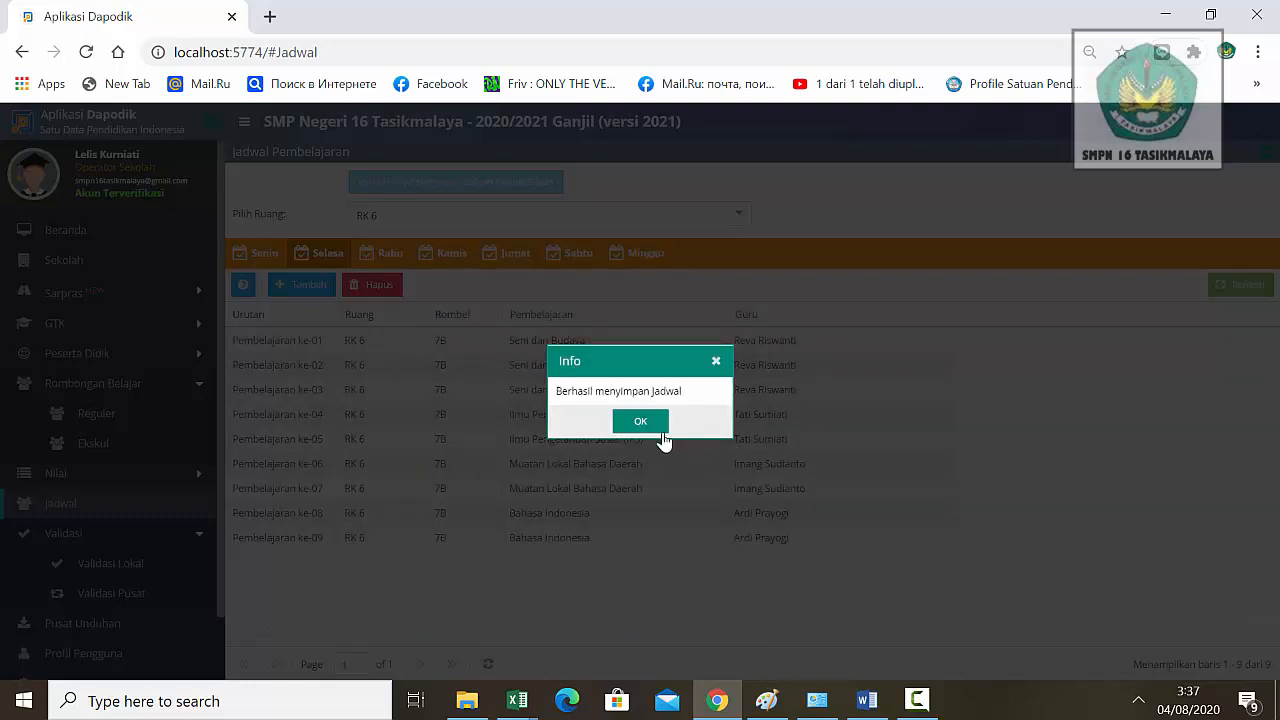
left_click(650, 424)
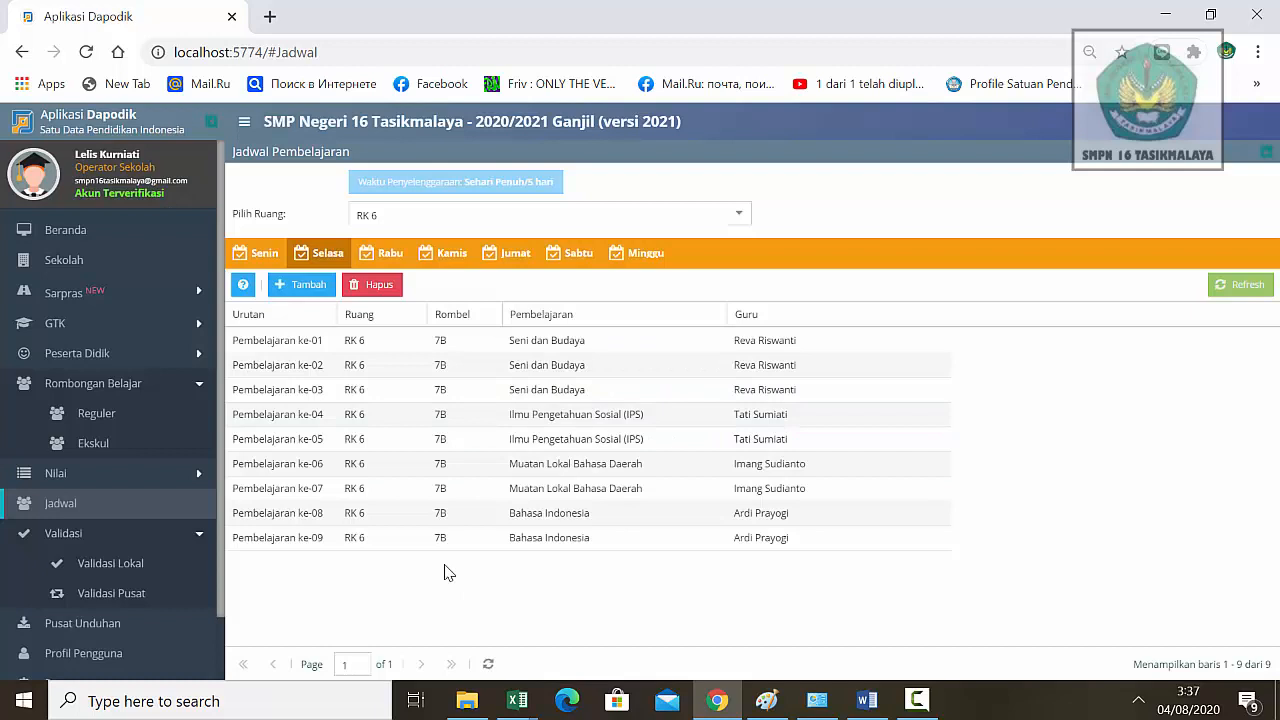
- Add Pendidikan Jasmani, Olahraga, dan Kesehatan to the Rabu schedule of RK 6 with 3 hours starting at lesson 1, and save it
left_click(386, 262)
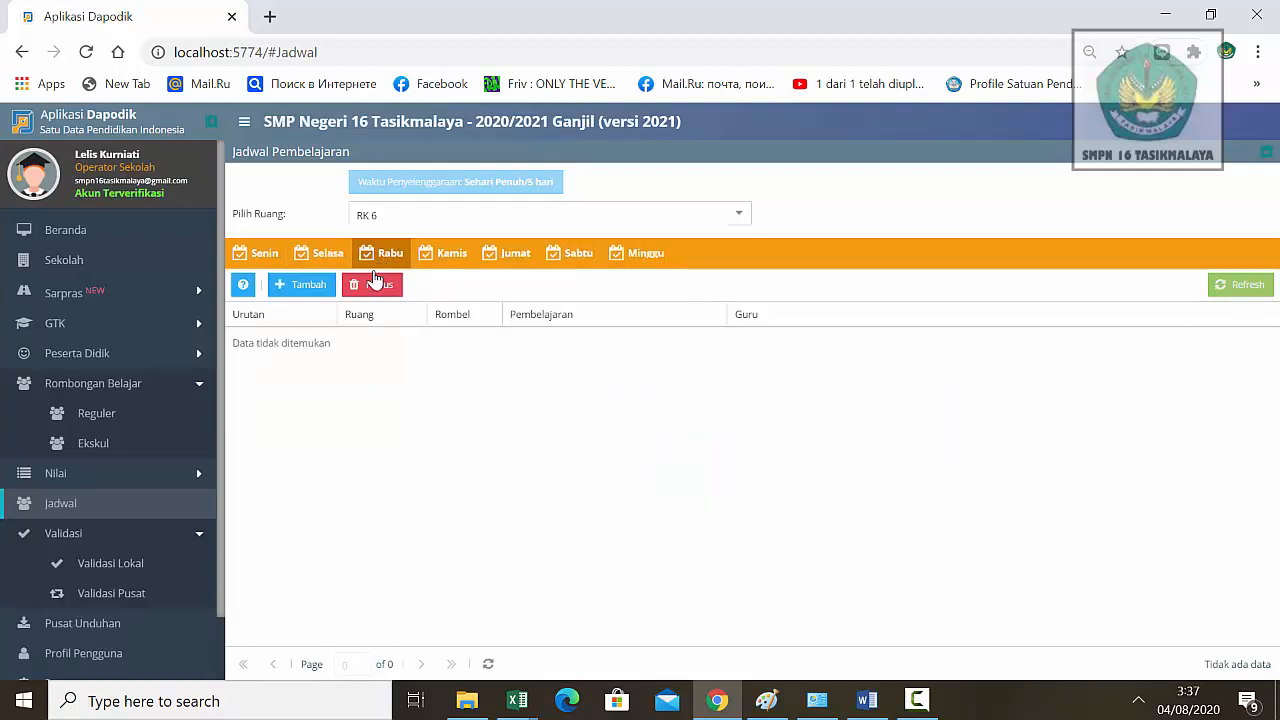
left_click(303, 288)
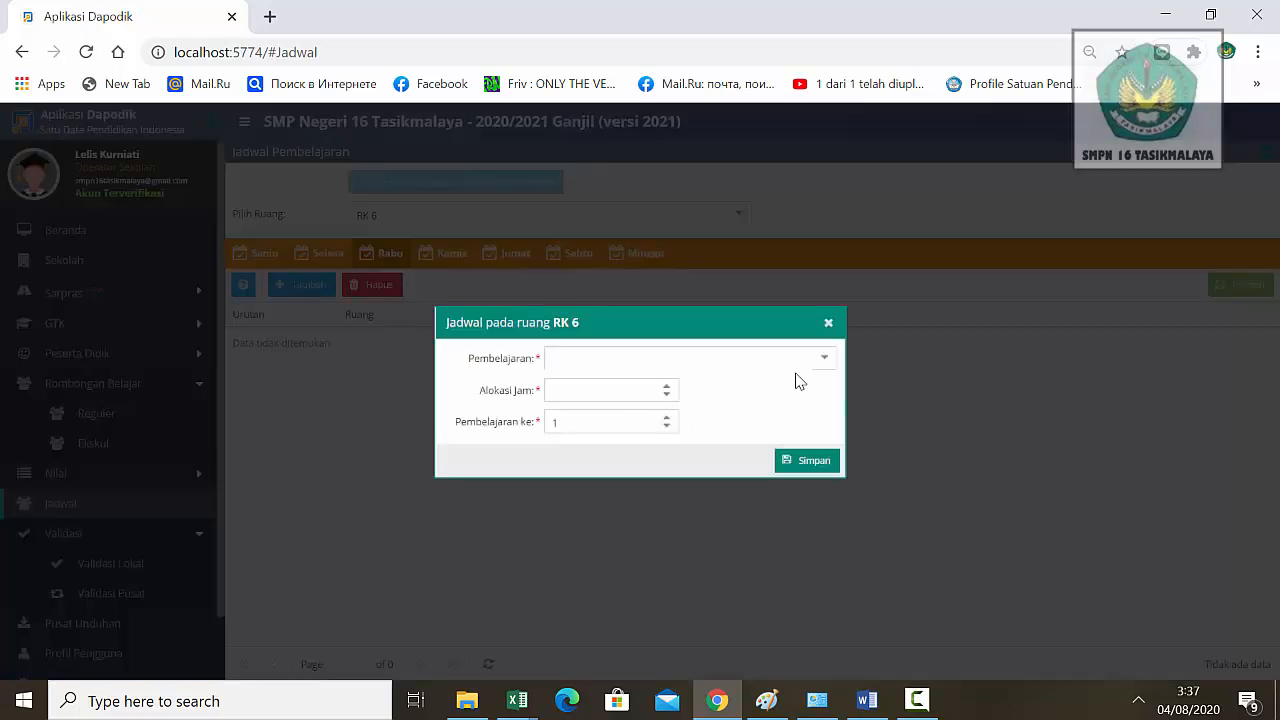
left_click(824, 362)
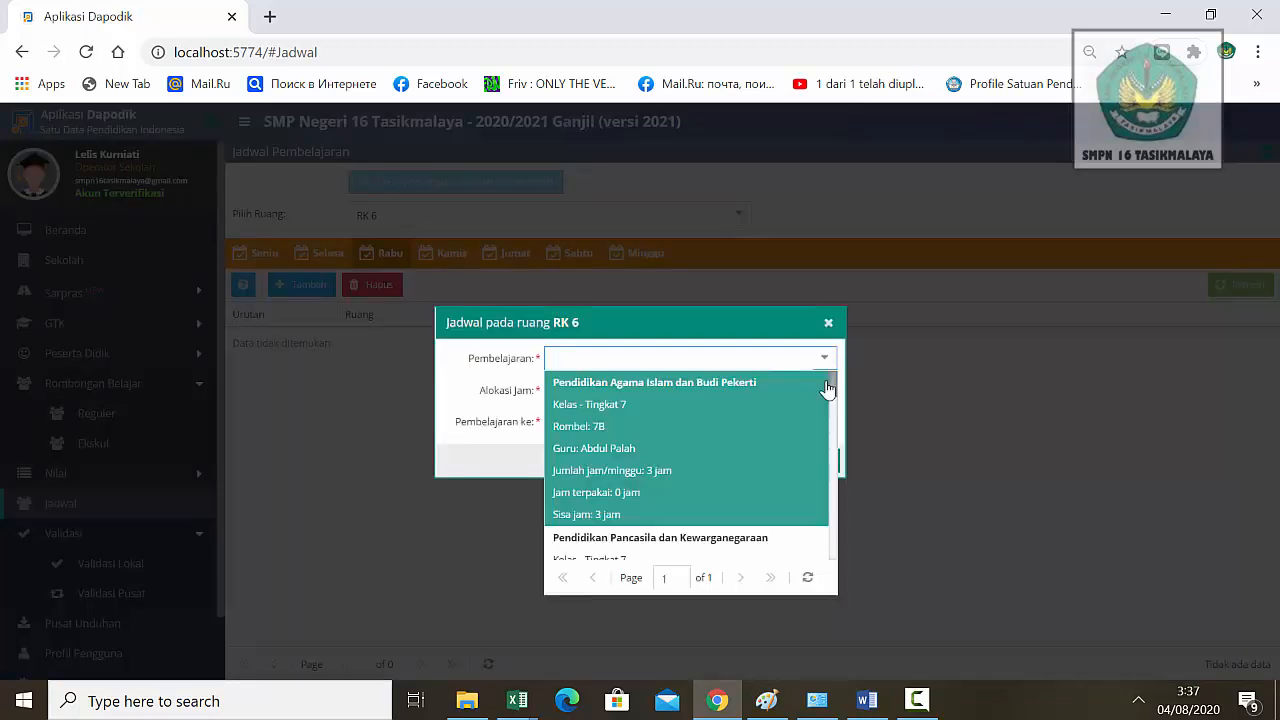
left_click_drag(835, 390, 831, 527)
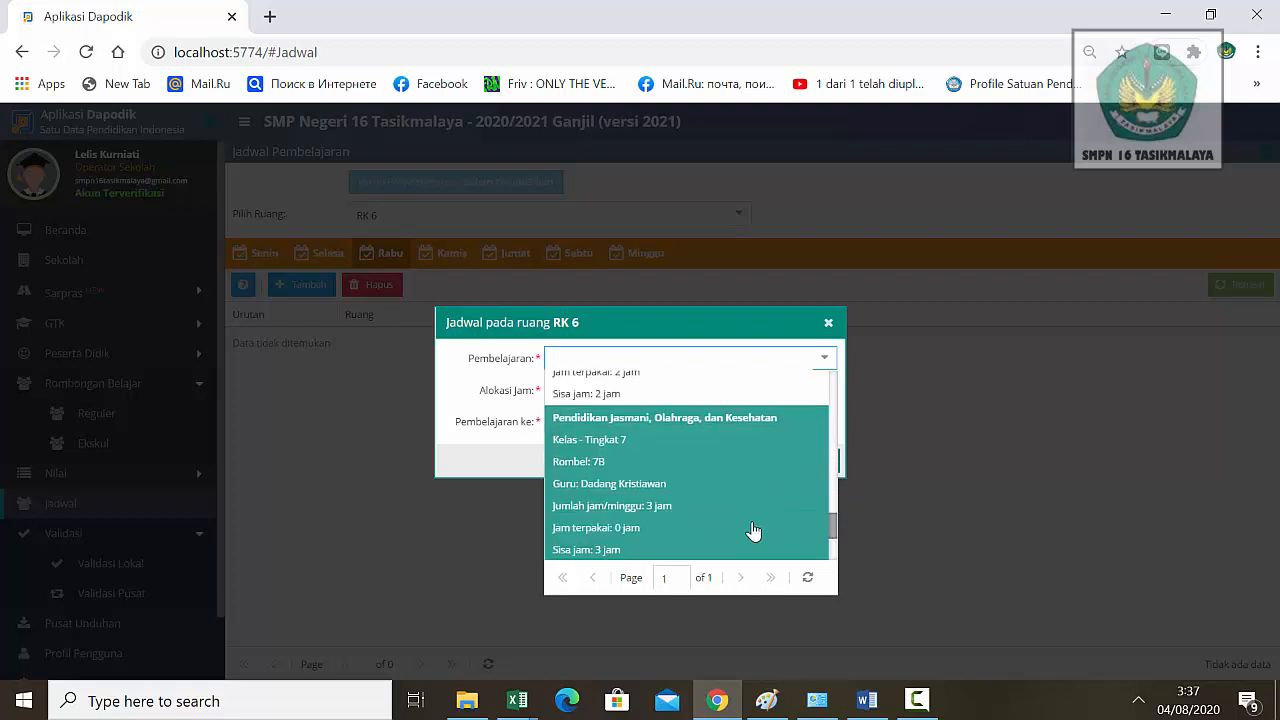
left_click(753, 531)
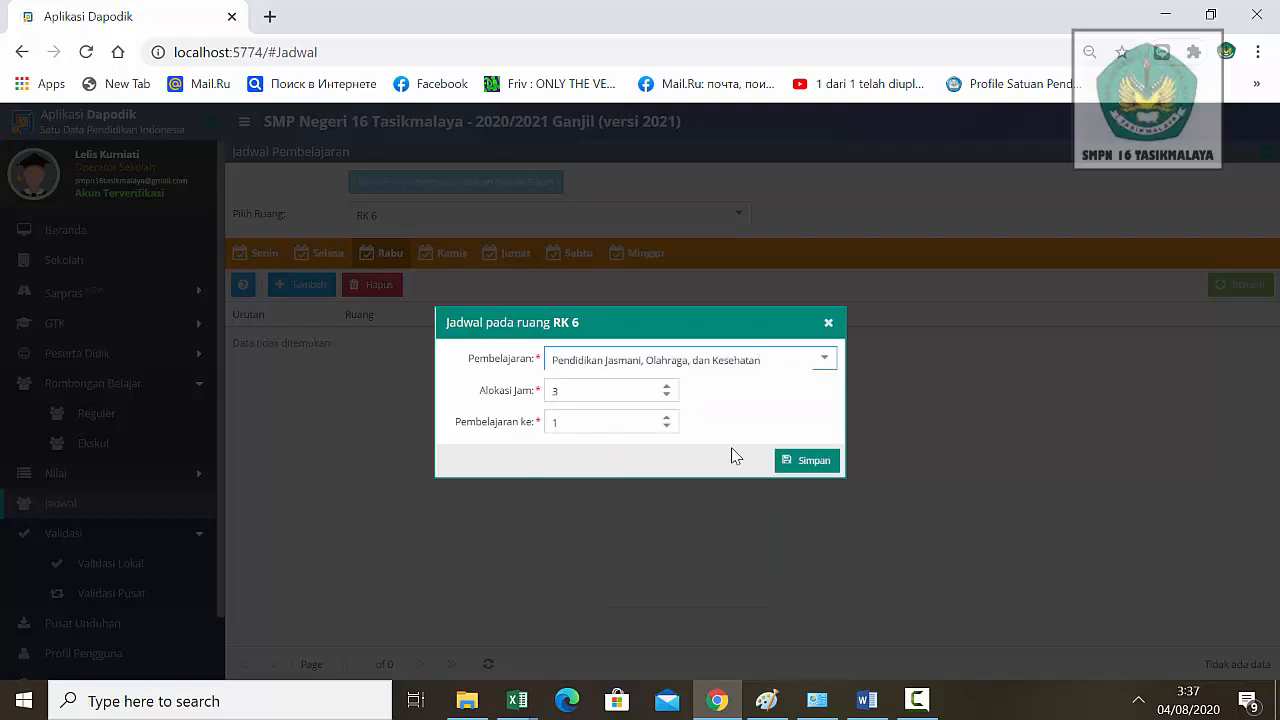
left_click(816, 464)
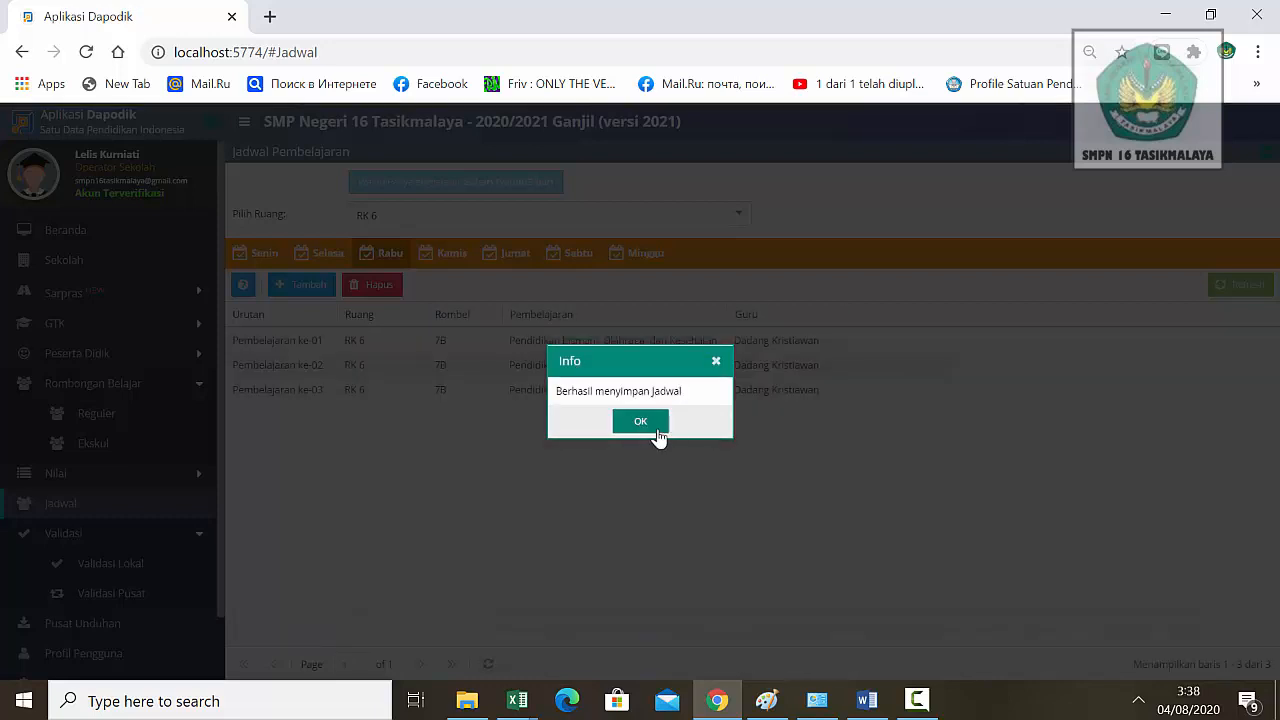
left_click(641, 422)
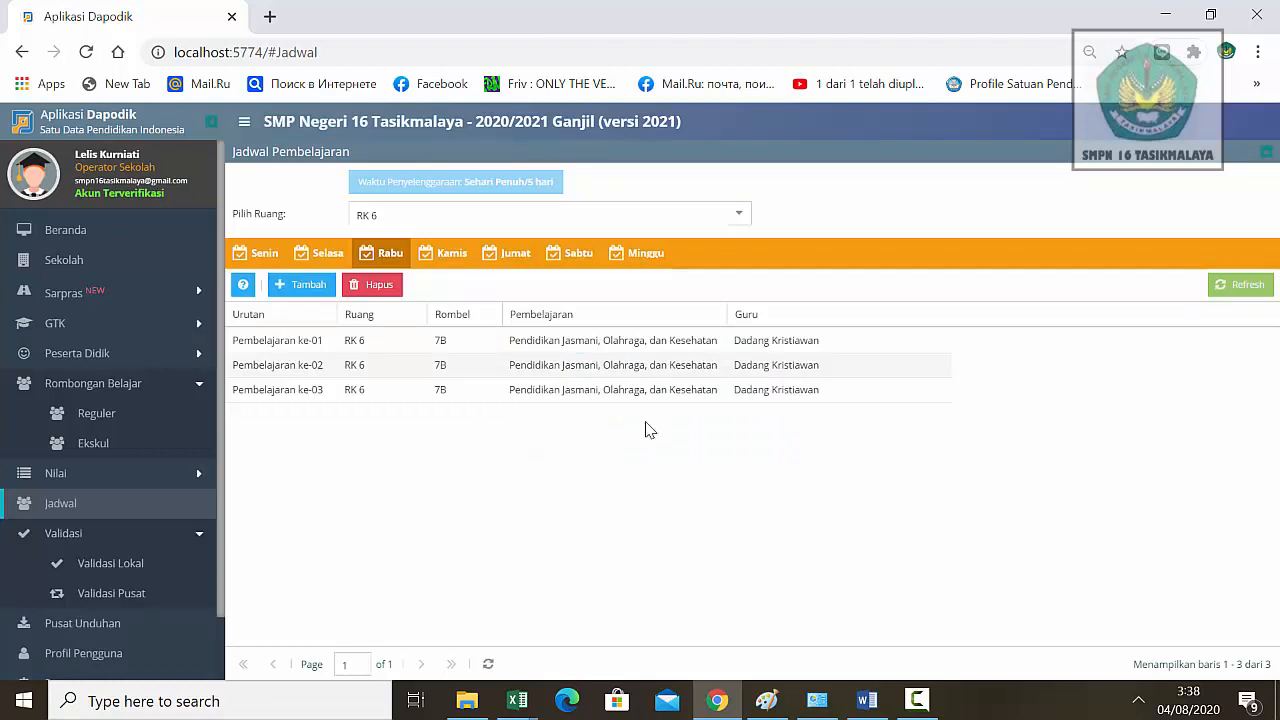
- Add Ilmu Pengetahuan Alam (IPA) to the Rabu schedule of RK 6 with 2 hours starting at lesson 4, and save it
left_click(305, 287)
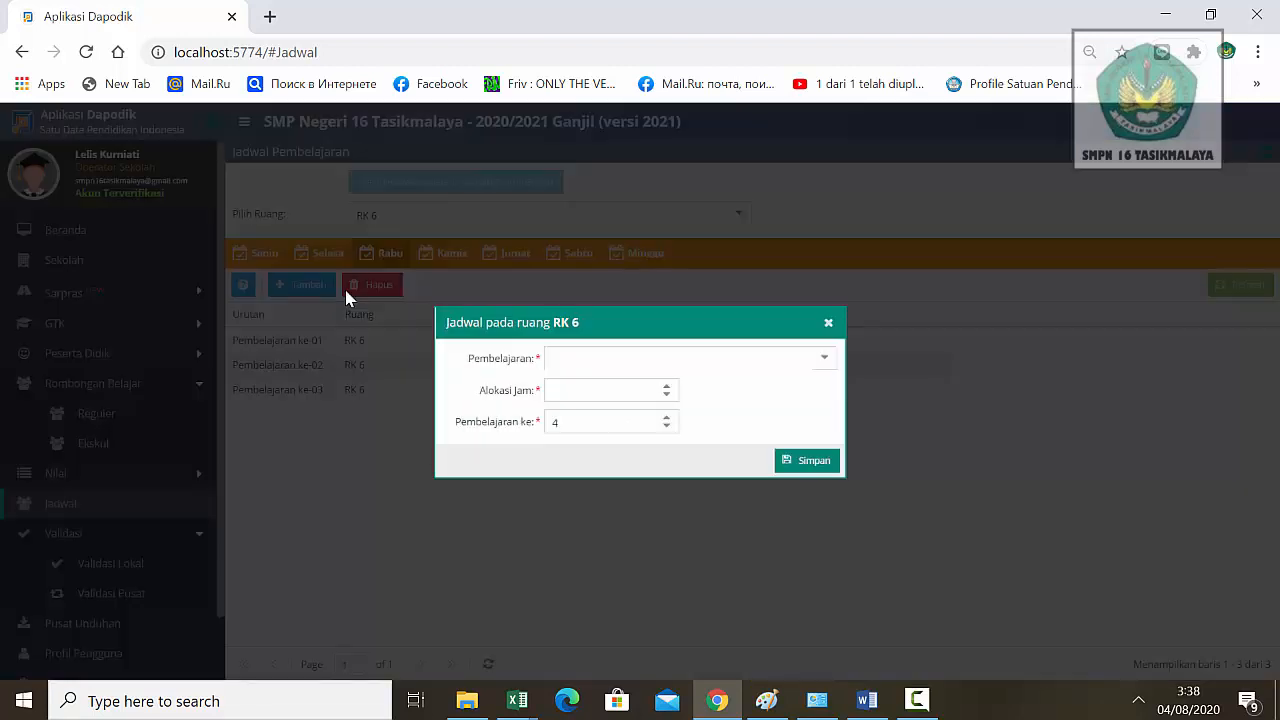
left_click(826, 358)
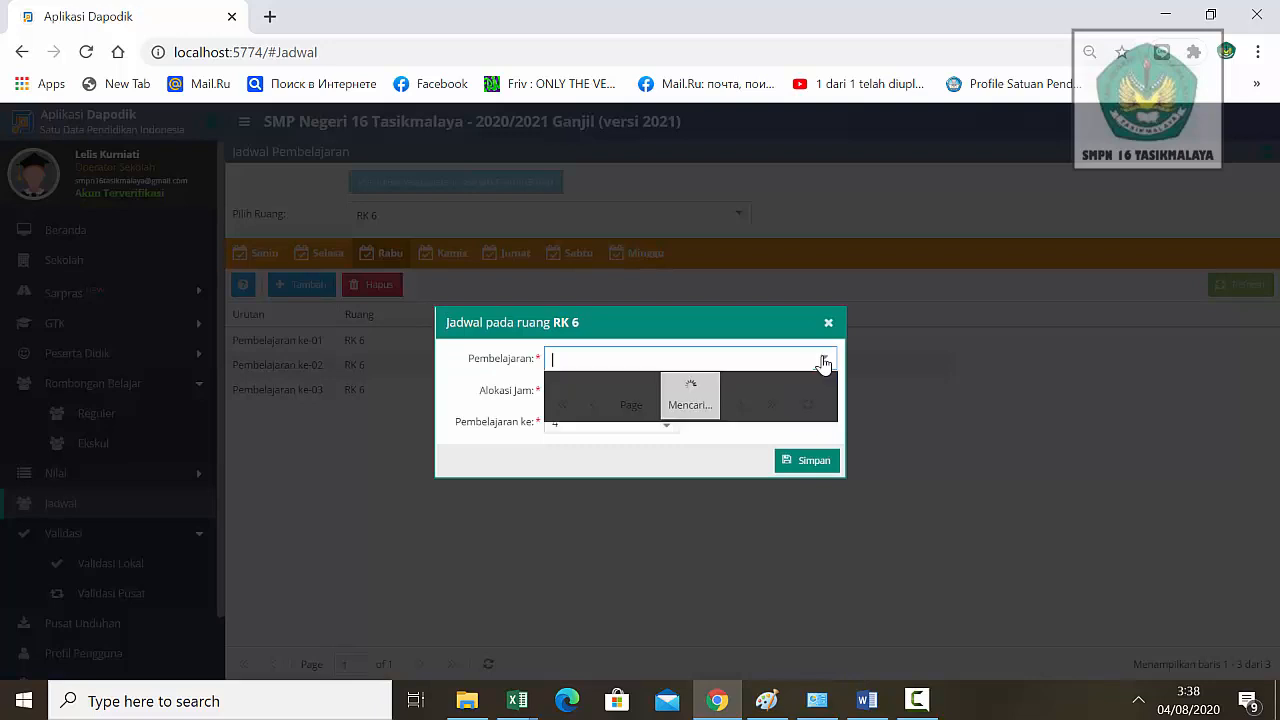
left_click_drag(833, 385, 832, 493)
left_click(727, 531)
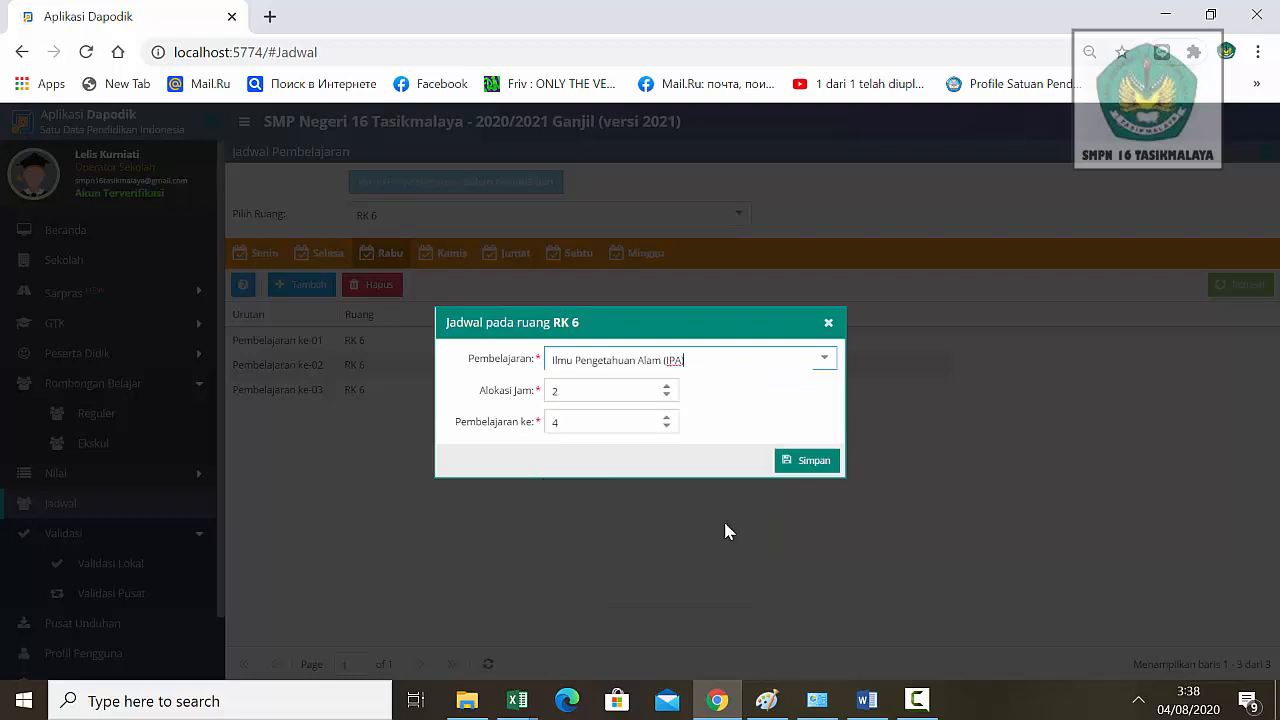
left_click(808, 465)
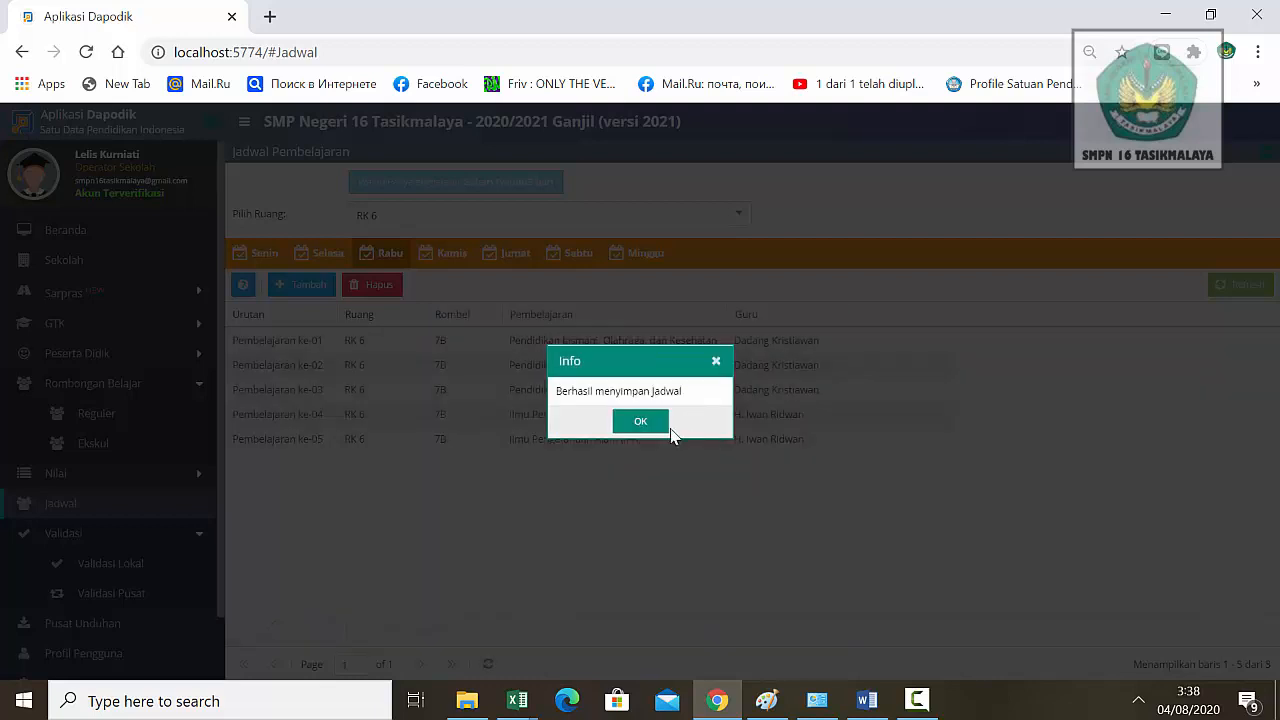
left_click(645, 422)
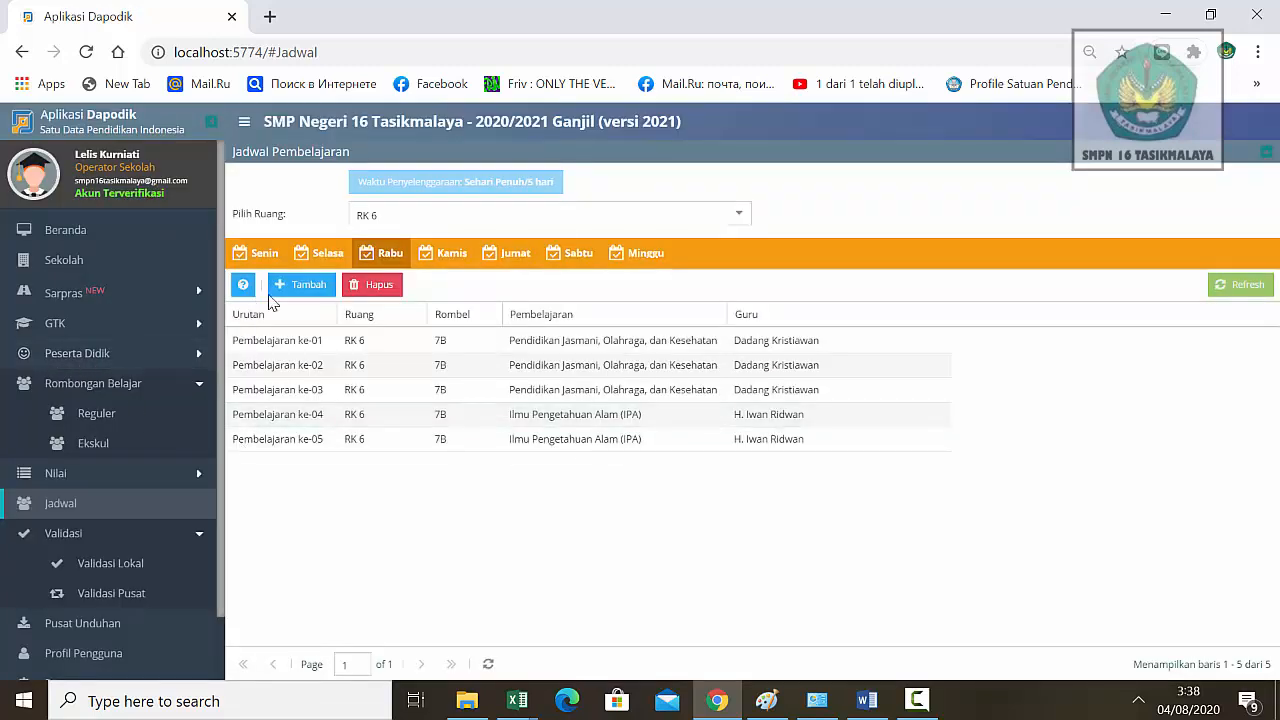
- Add Matematika (Umum) to the Rabu schedule of RK 6 with 2 hours starting at lesson 6, and save it
left_click(302, 288)
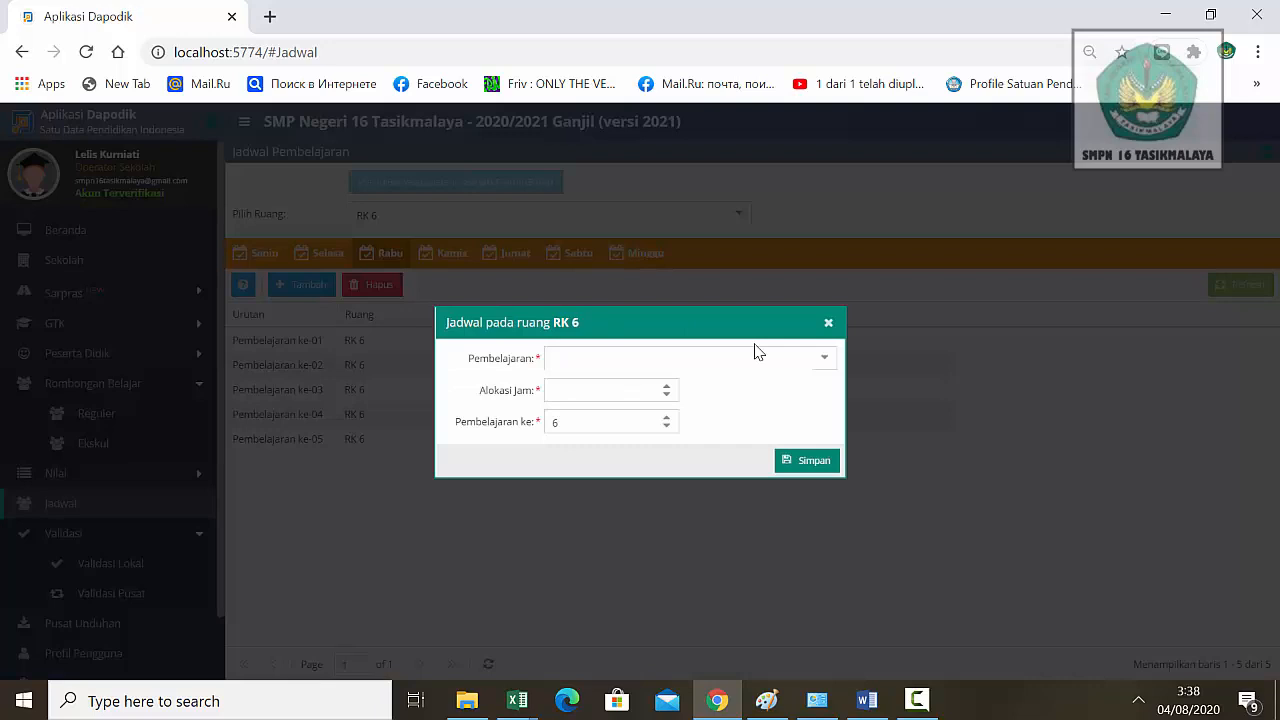
left_click(824, 358)
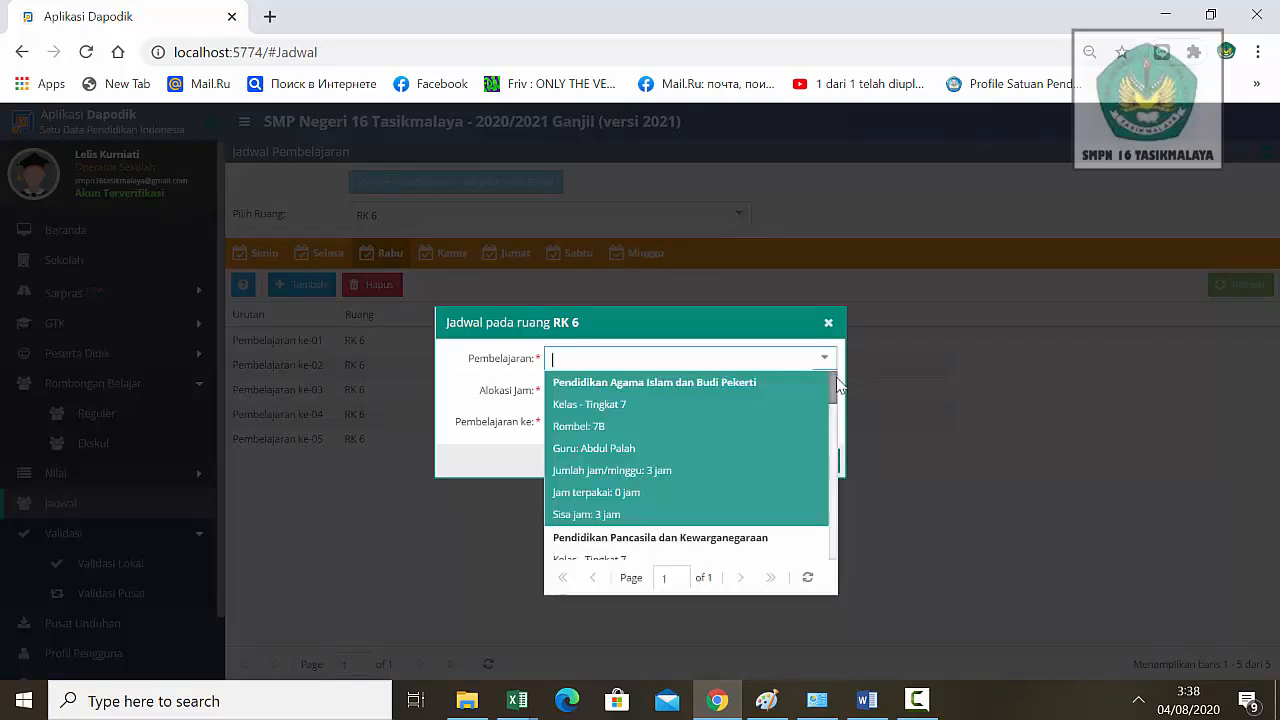
left_click_drag(835, 392, 835, 482)
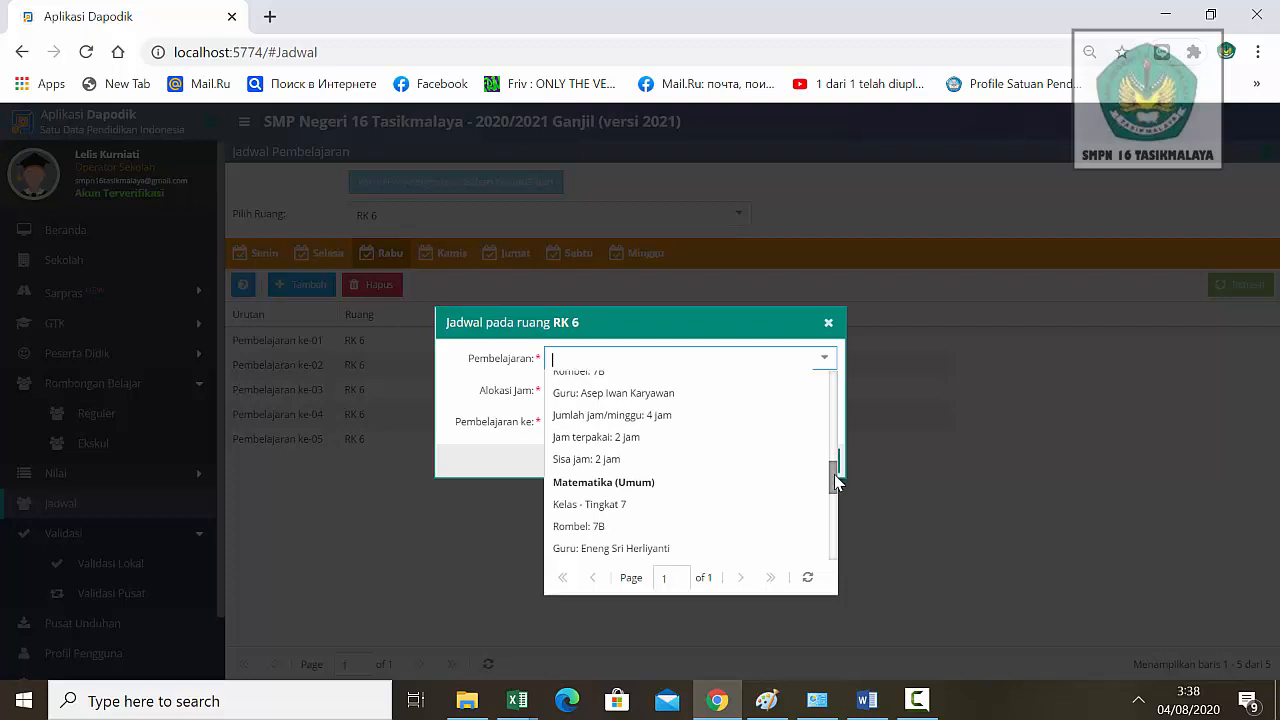
left_click(705, 517)
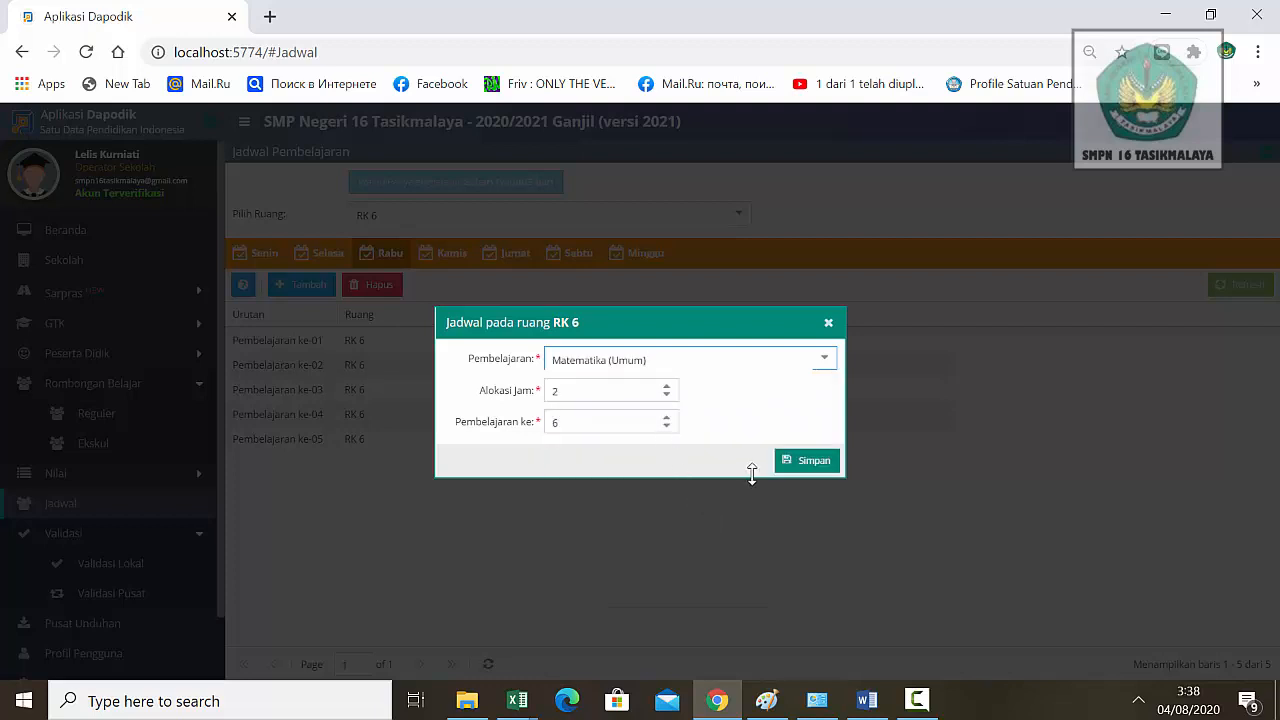
left_click(816, 462)
left_click(647, 423)
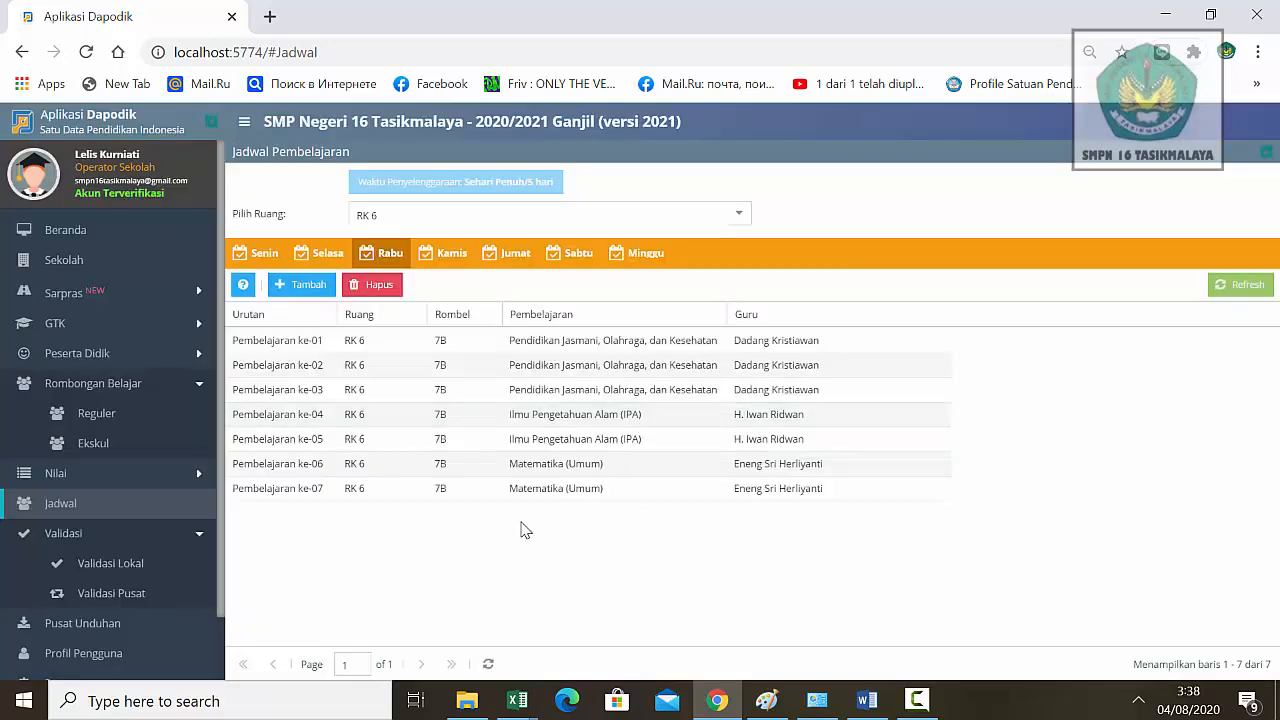
- Add Prakarya to the Rabu schedule of RK 6 with 2 hours starting at lesson 8, and save it
left_click(318, 286)
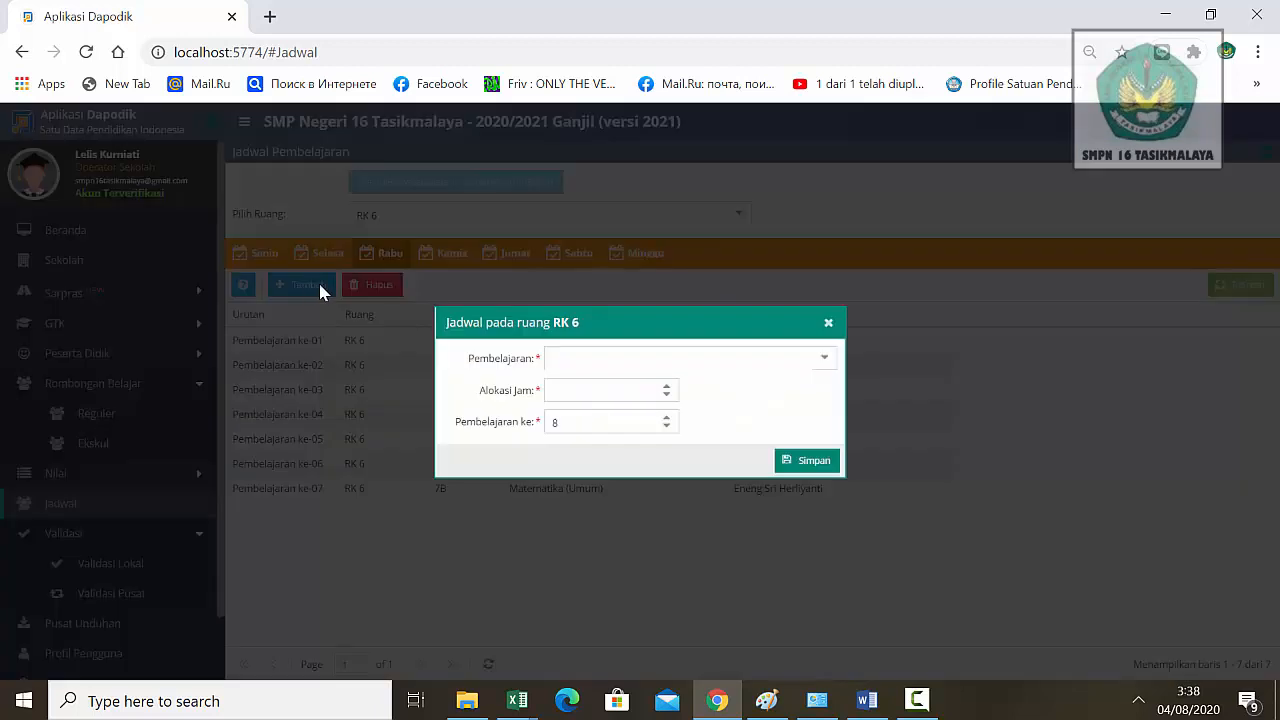
left_click(825, 358)
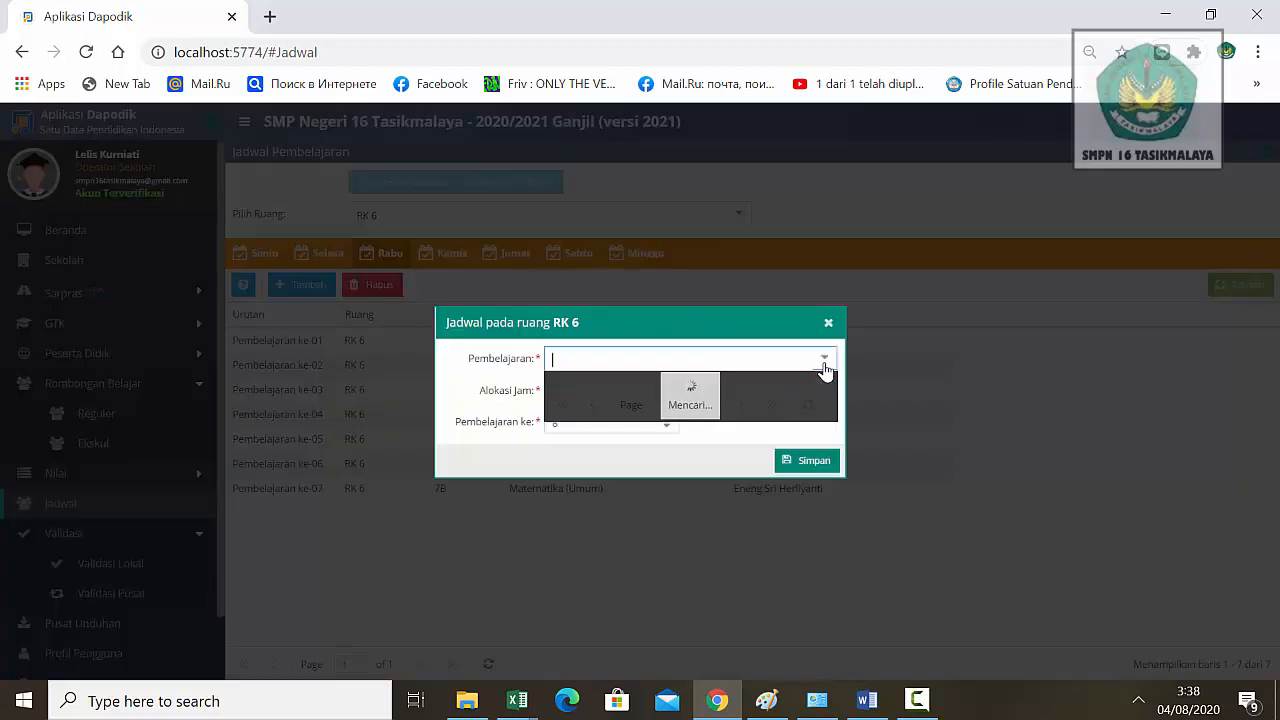
left_click_drag(835, 400, 835, 540)
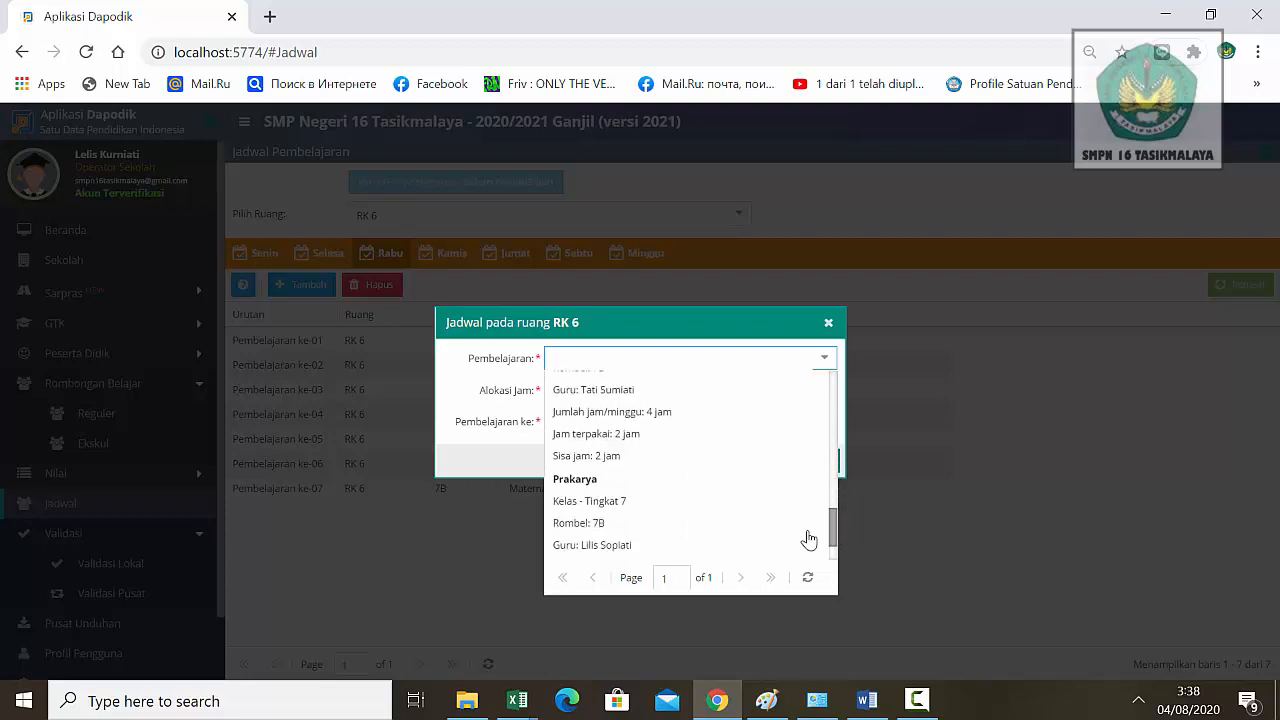
left_click(717, 529)
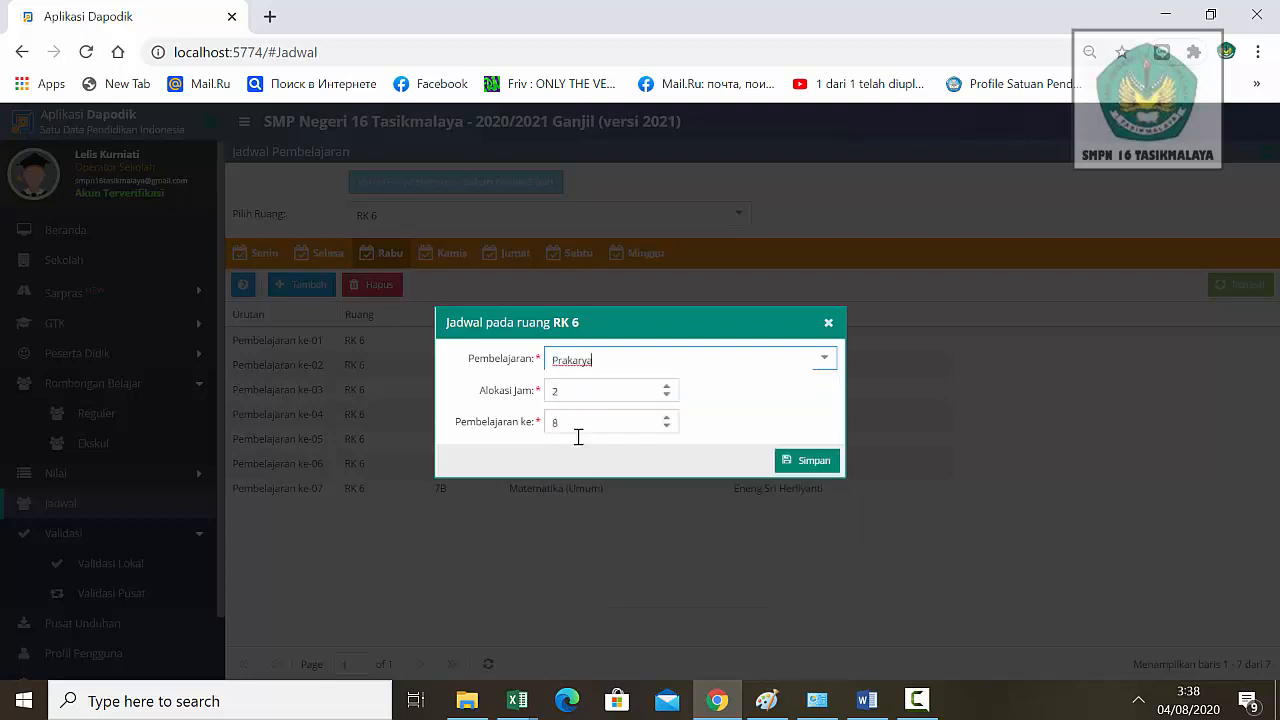
left_click(815, 465)
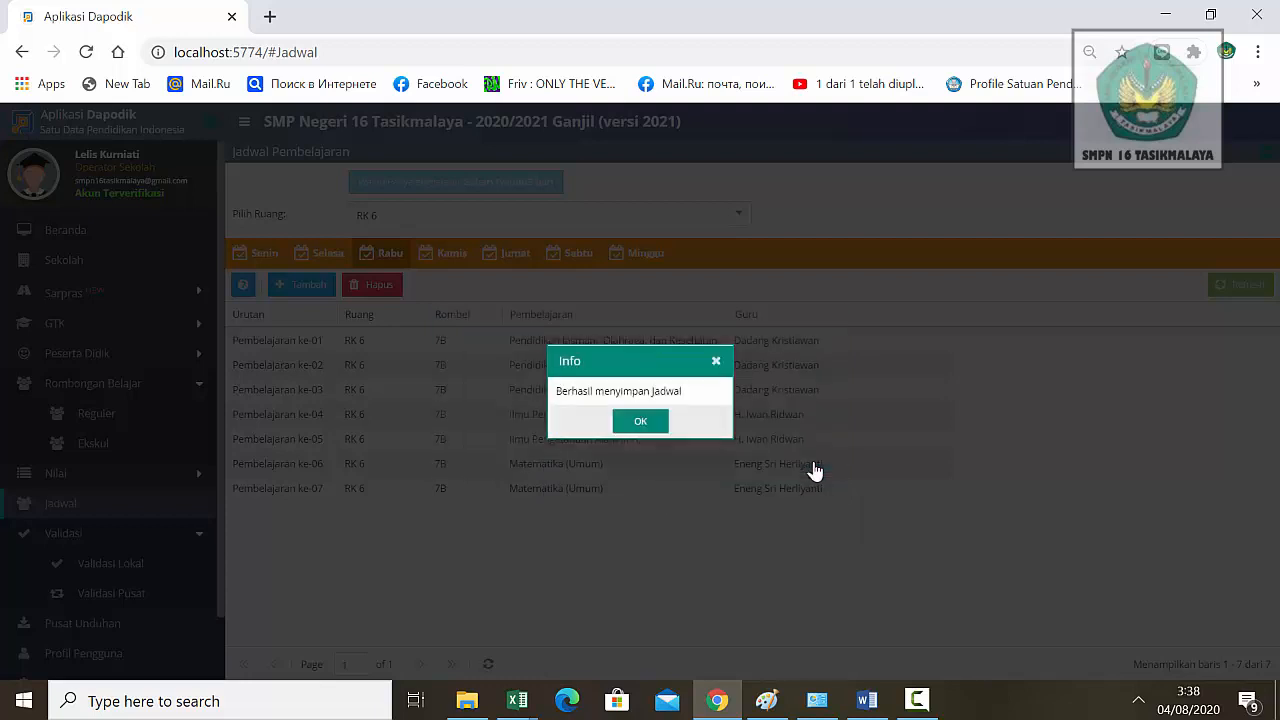
left_click(654, 423)
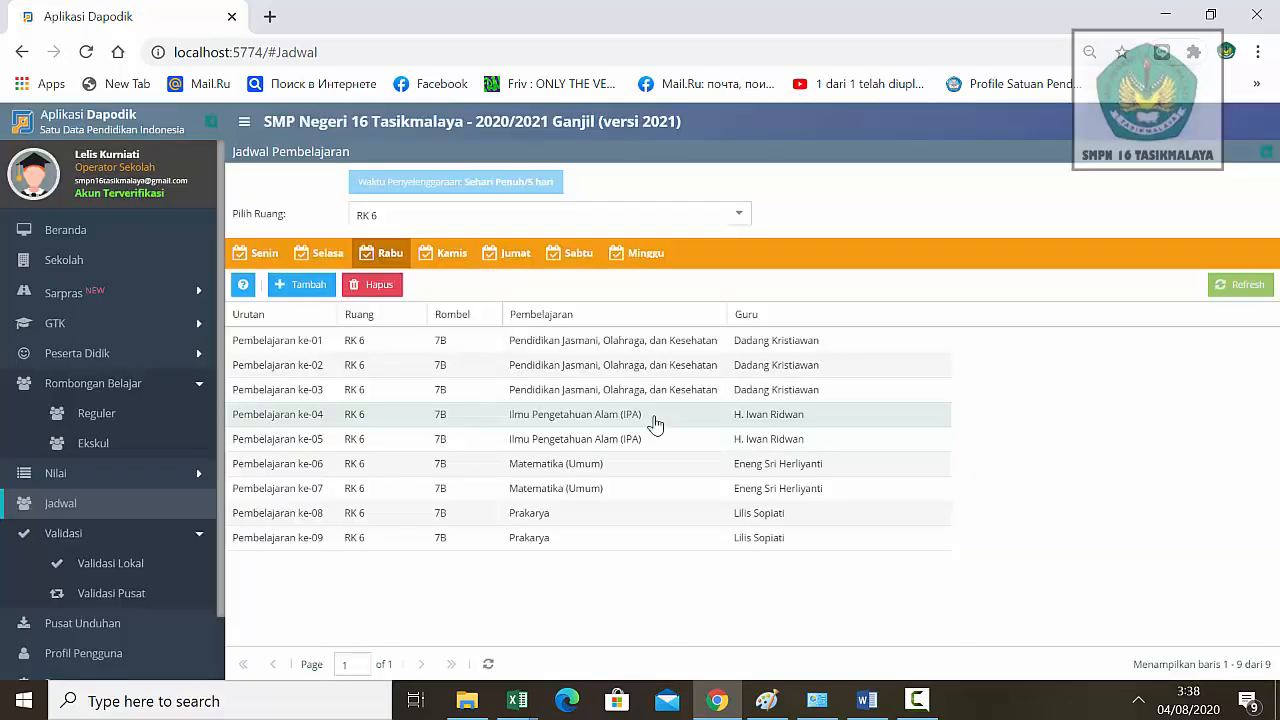
- Add Bahasa Inggris to the Kamis schedule of RK 6 with 2 hours starting at lesson 1, and save it
left_click(452, 253)
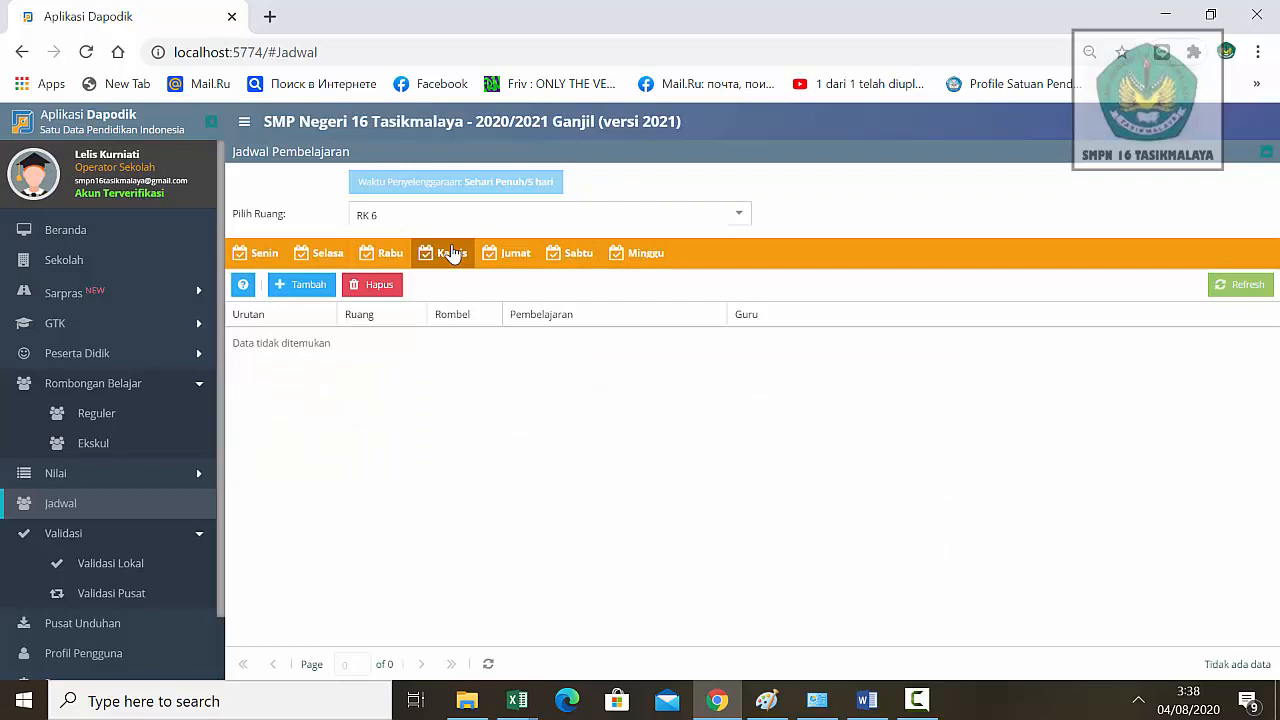
left_click(310, 286)
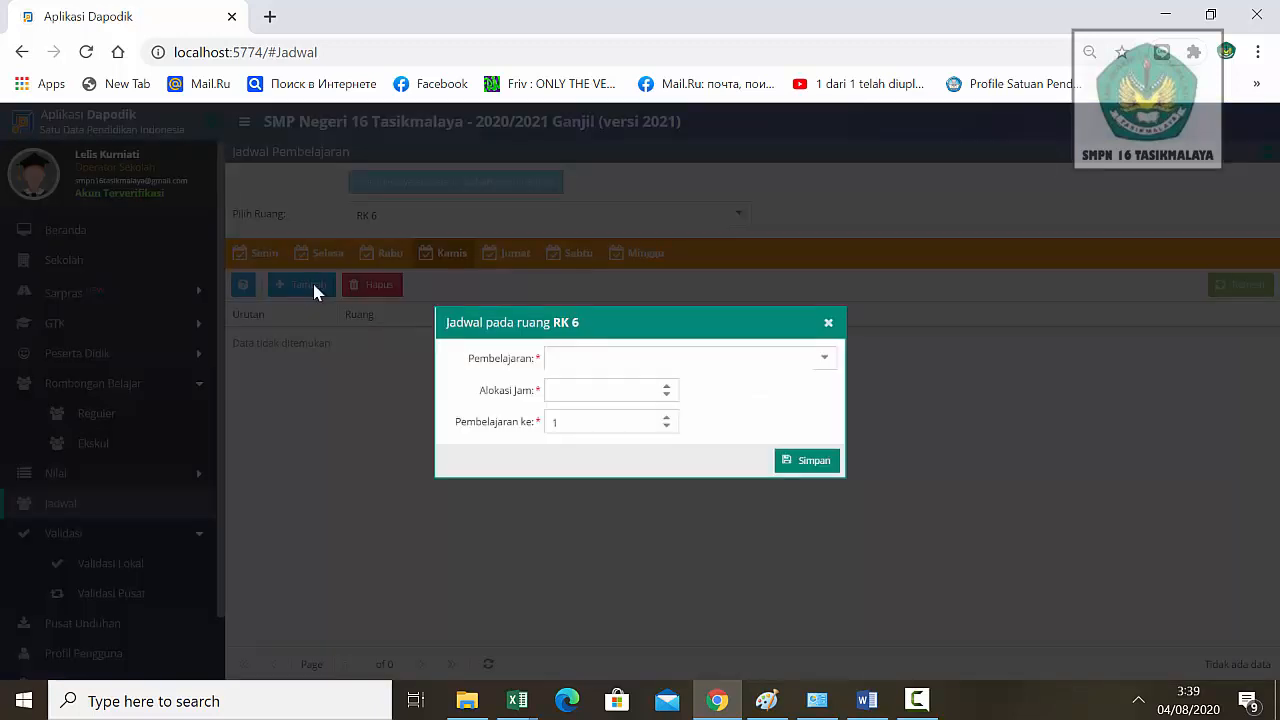
left_click(823, 360)
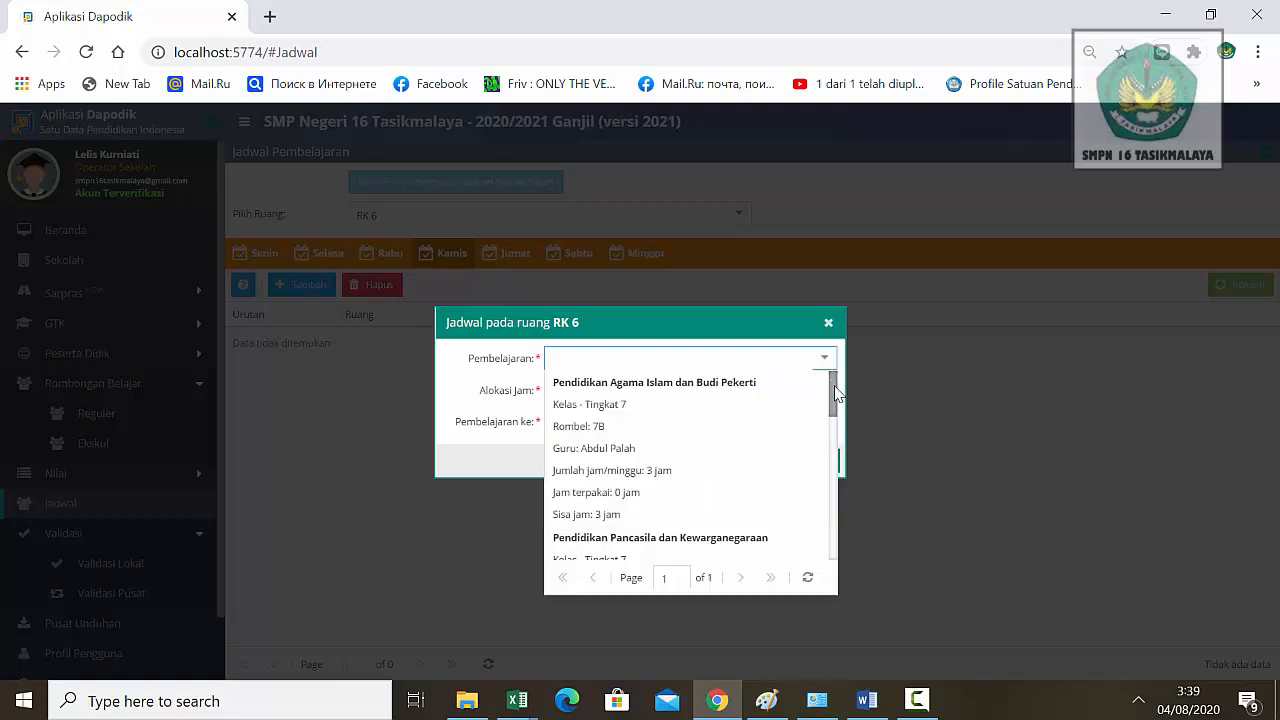
left_click_drag(835, 398, 835, 497)
left_click(755, 500)
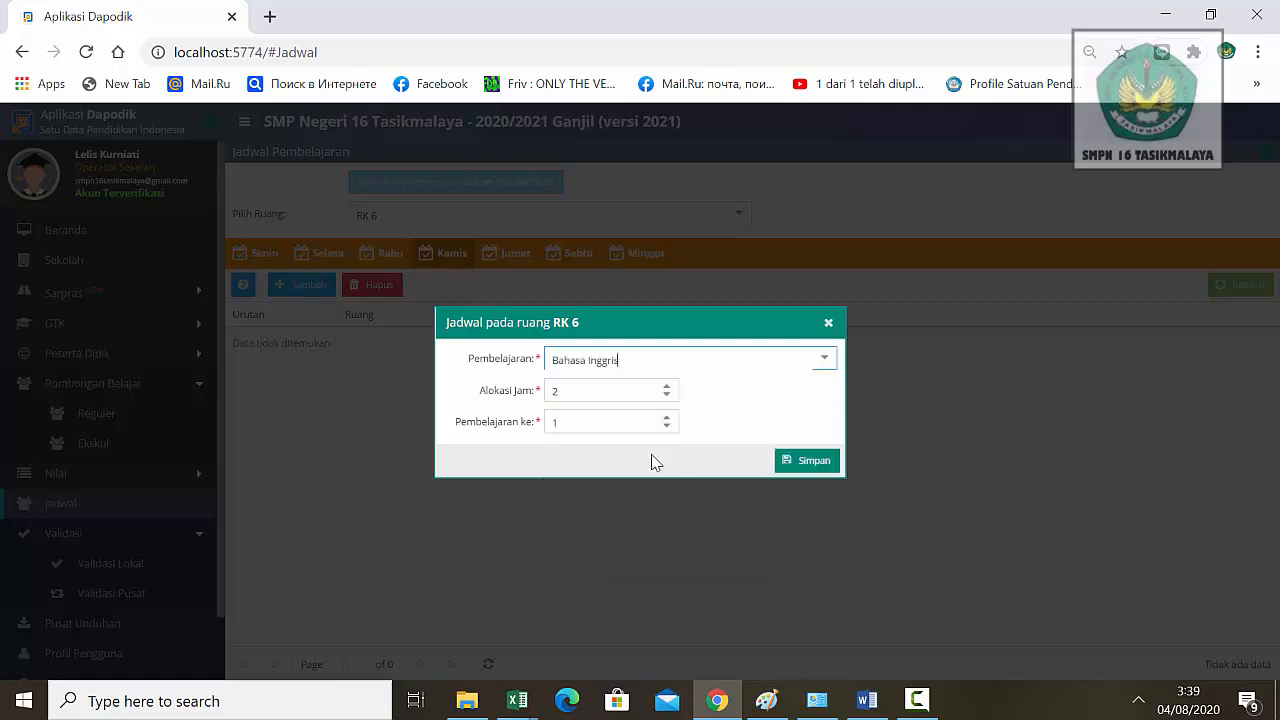
left_click(814, 463)
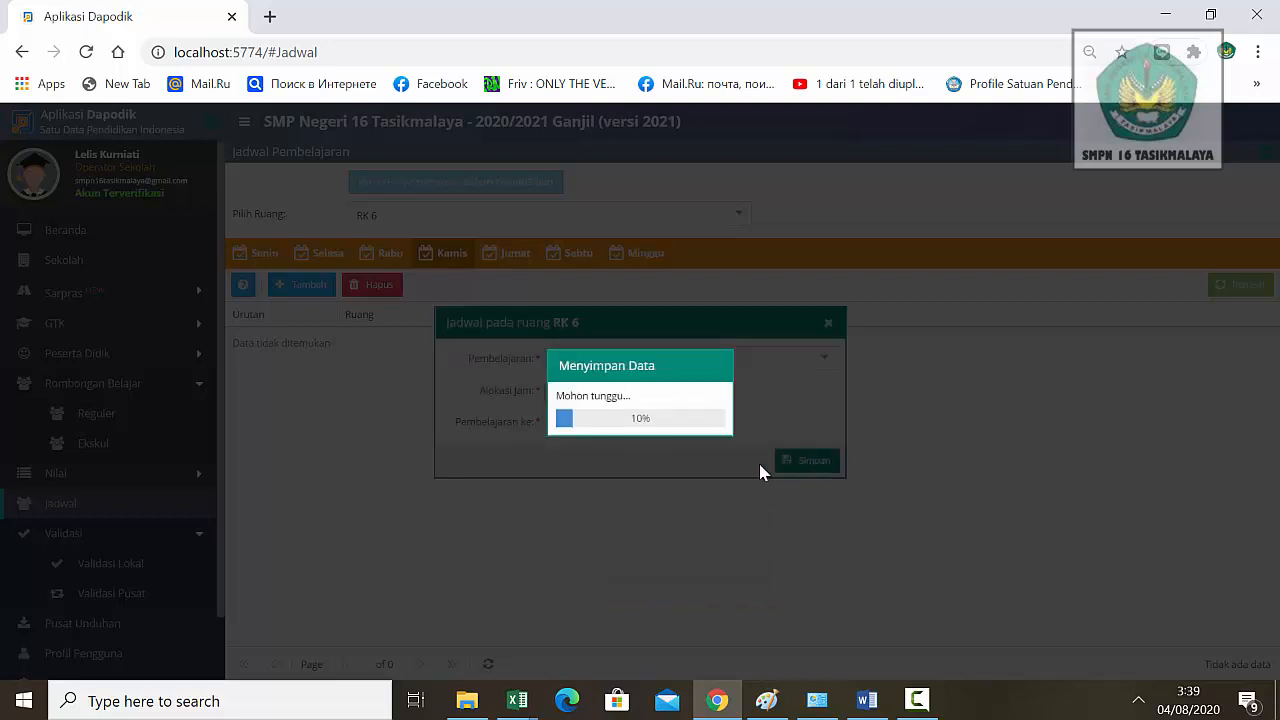
left_click(634, 430)
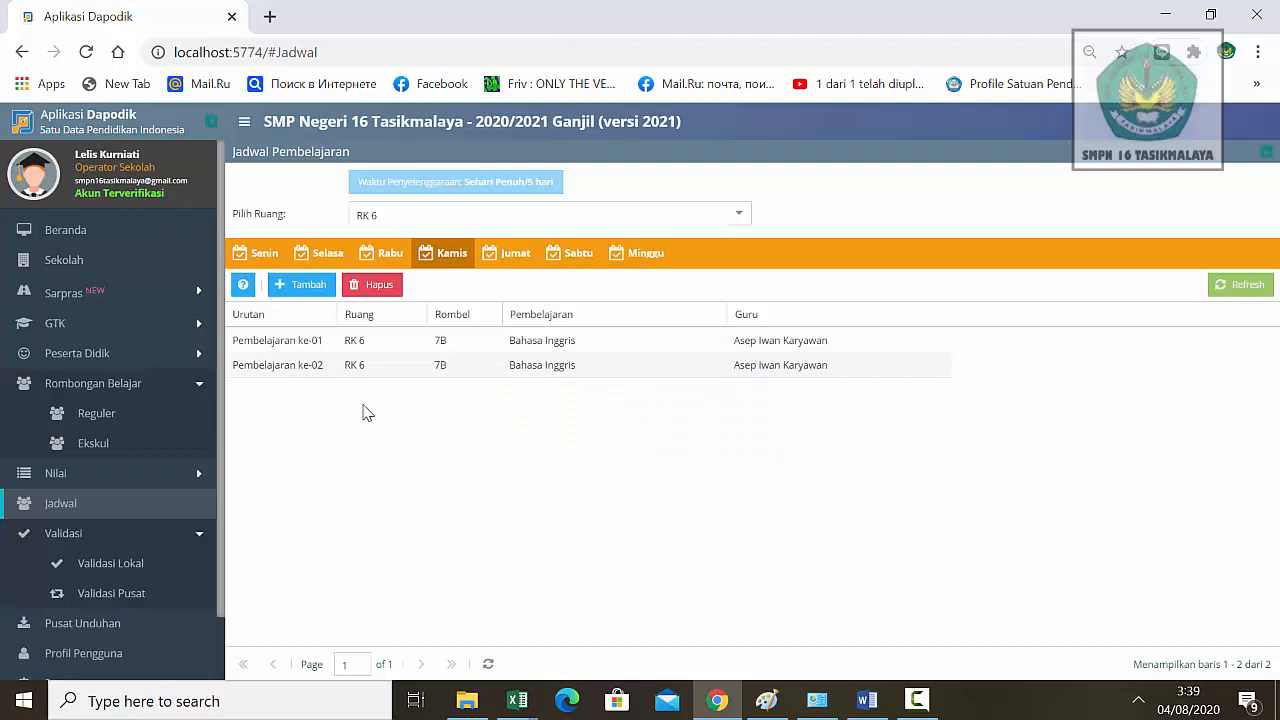
- Add Bahasa Indonesia to the Kamis schedule of RK 6 with 2 hours starting at lesson 3, and save it
left_click(302, 284)
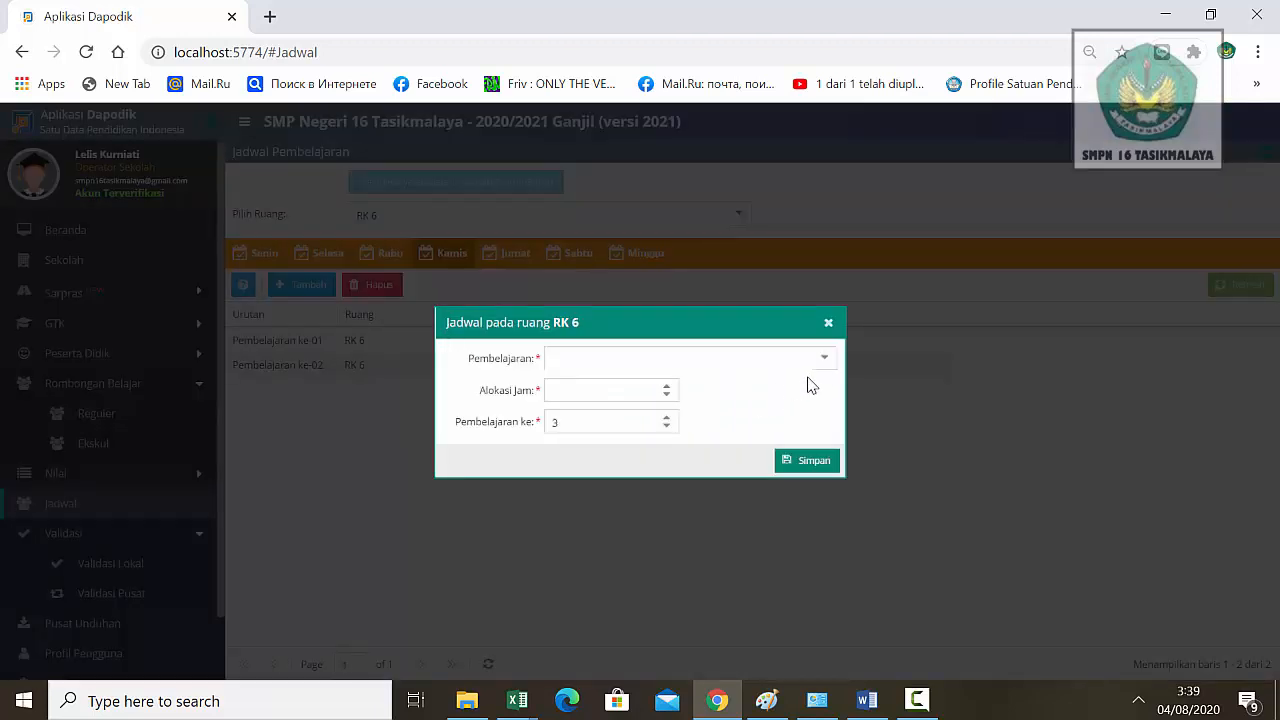
left_click(824, 362)
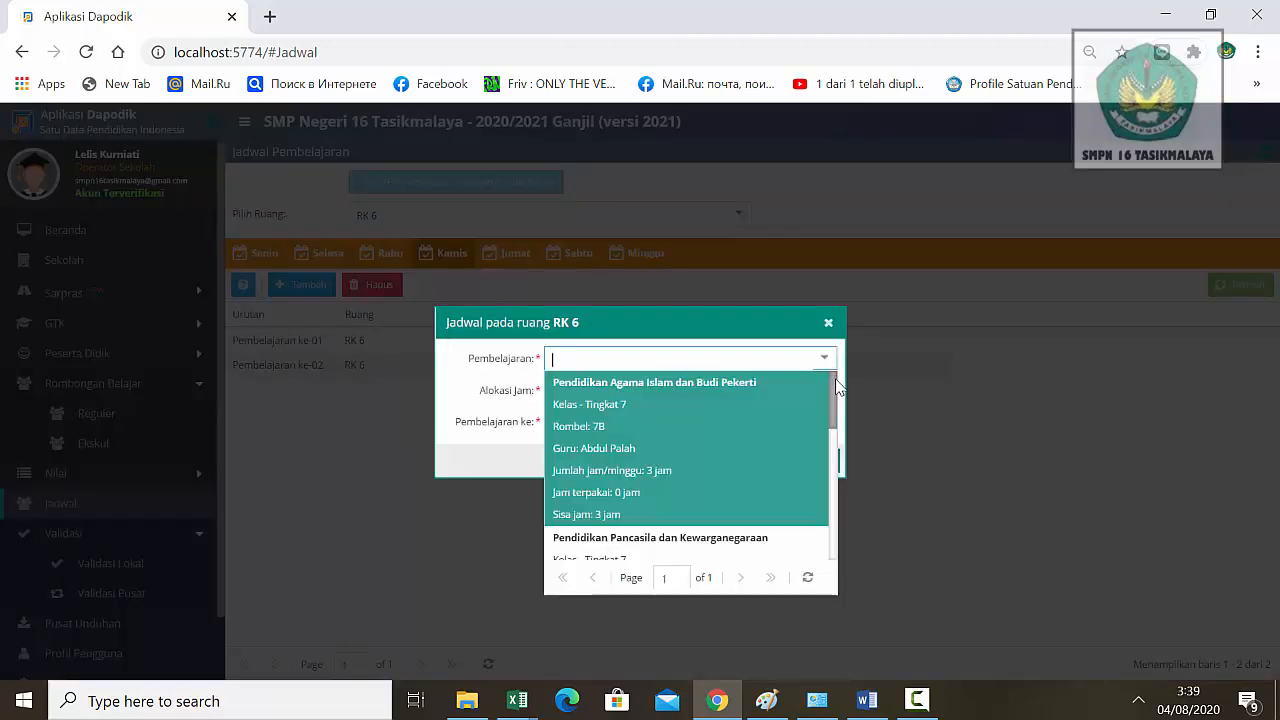
left_click_drag(836, 404, 834, 488)
left_click(723, 494)
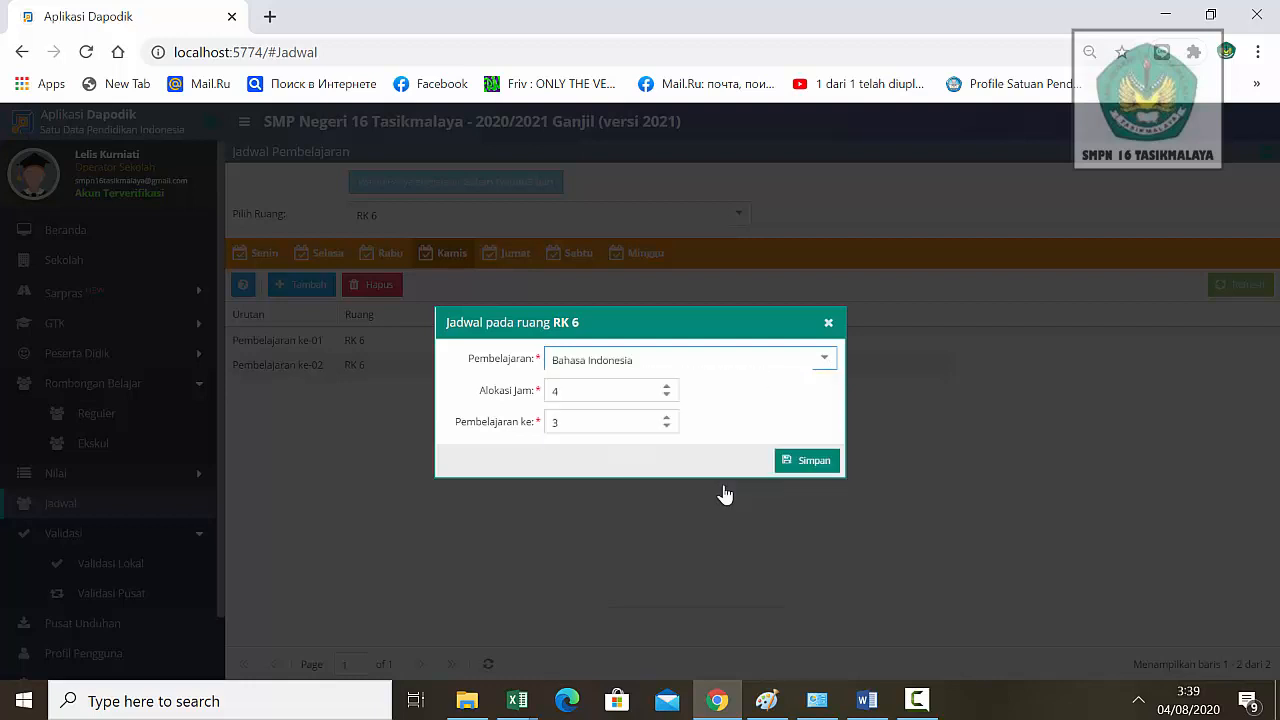
left_click(666, 398)
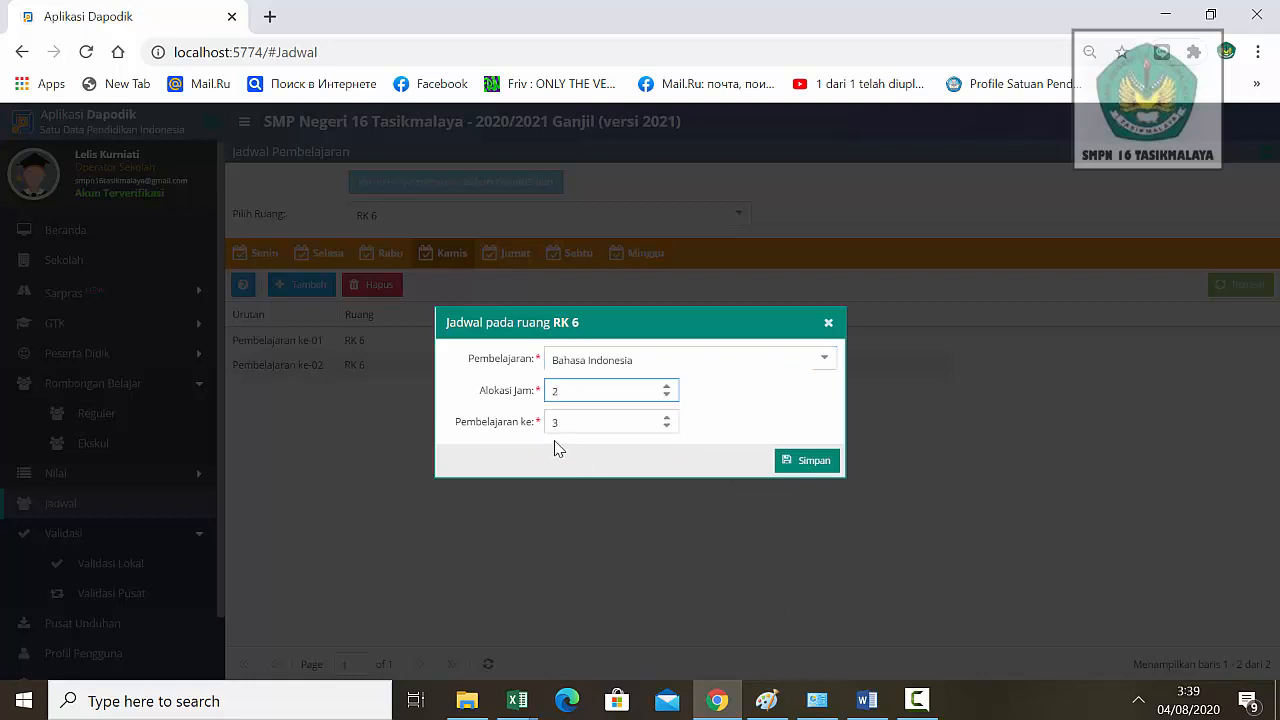
left_click(811, 468)
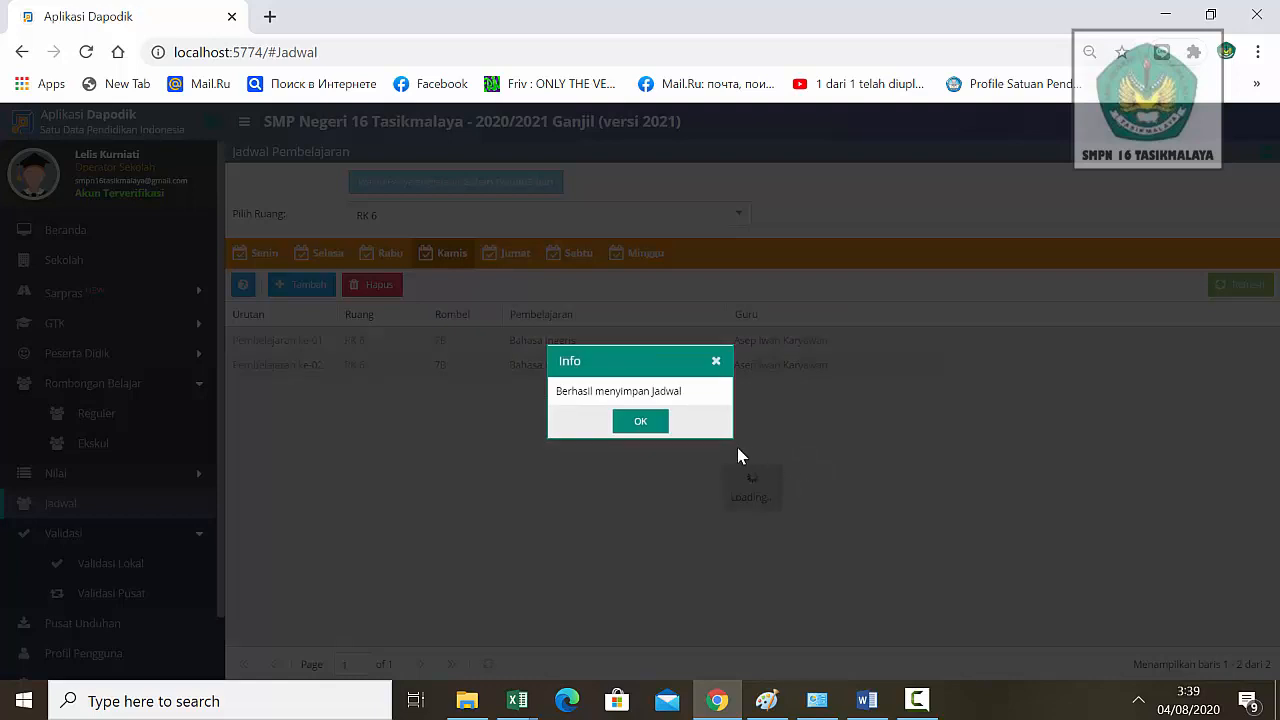
left_click(640, 422)
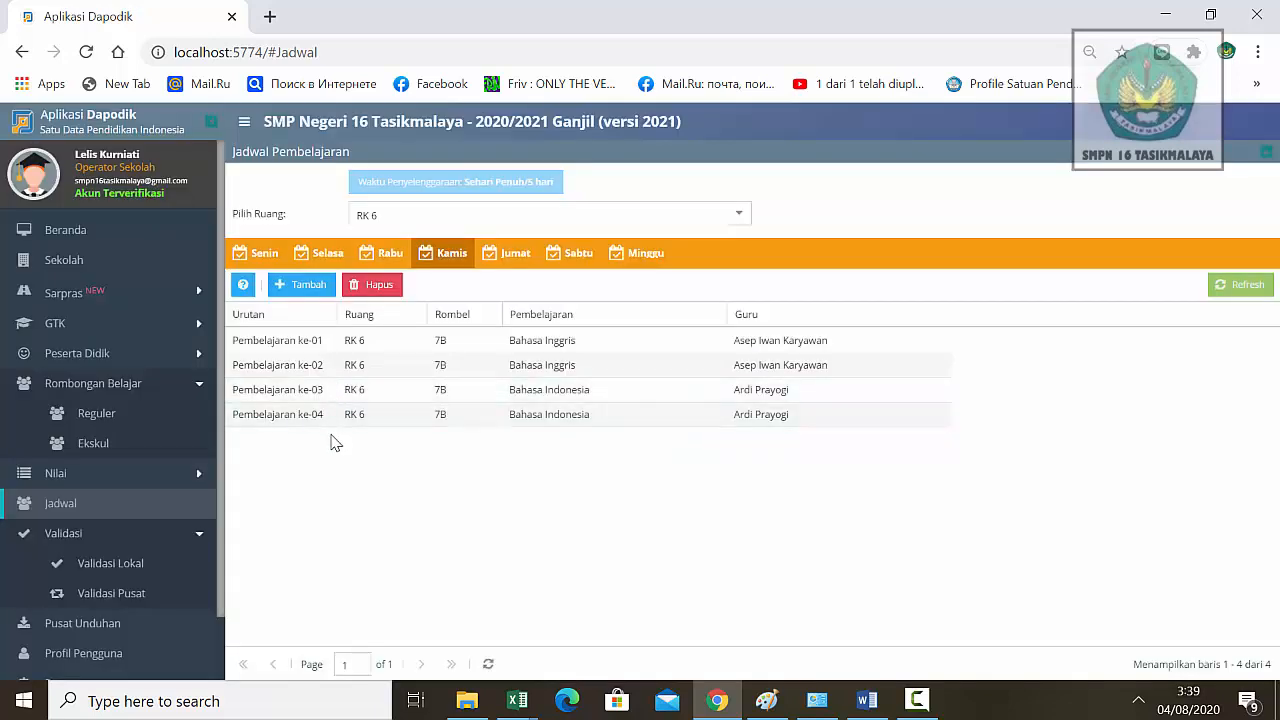
- Add Ilmu Pengetahuan Sosial (IPS) to the Kamis schedule of RK 6 with 2 hours starting at lesson 5, and save it
left_click(310, 288)
left_click(824, 358)
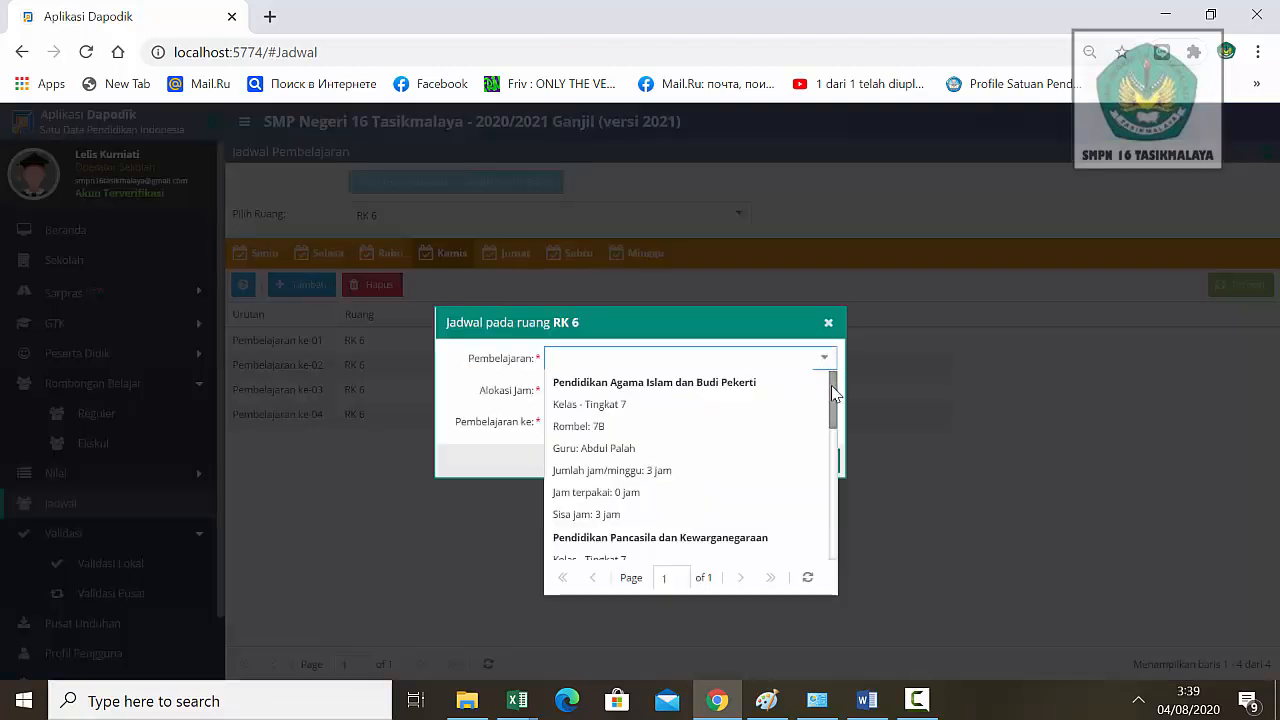
left_click_drag(833, 393, 834, 523)
left_click(702, 477)
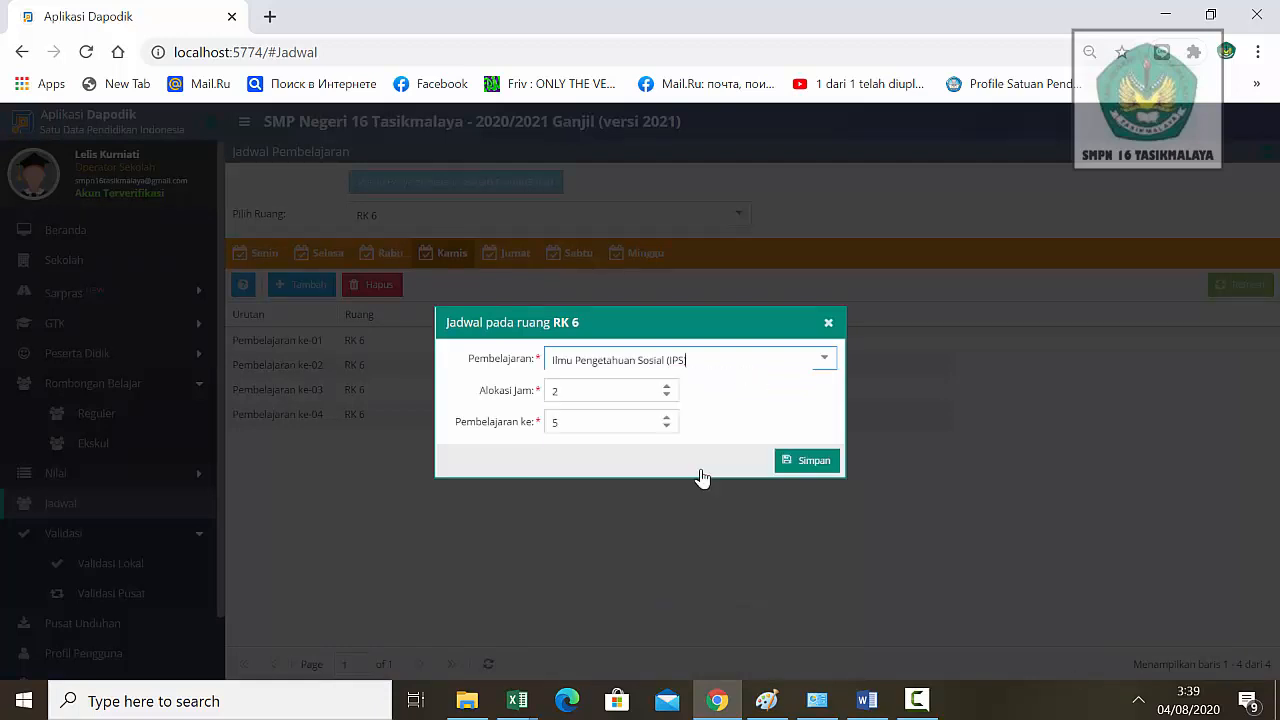
left_click(811, 464)
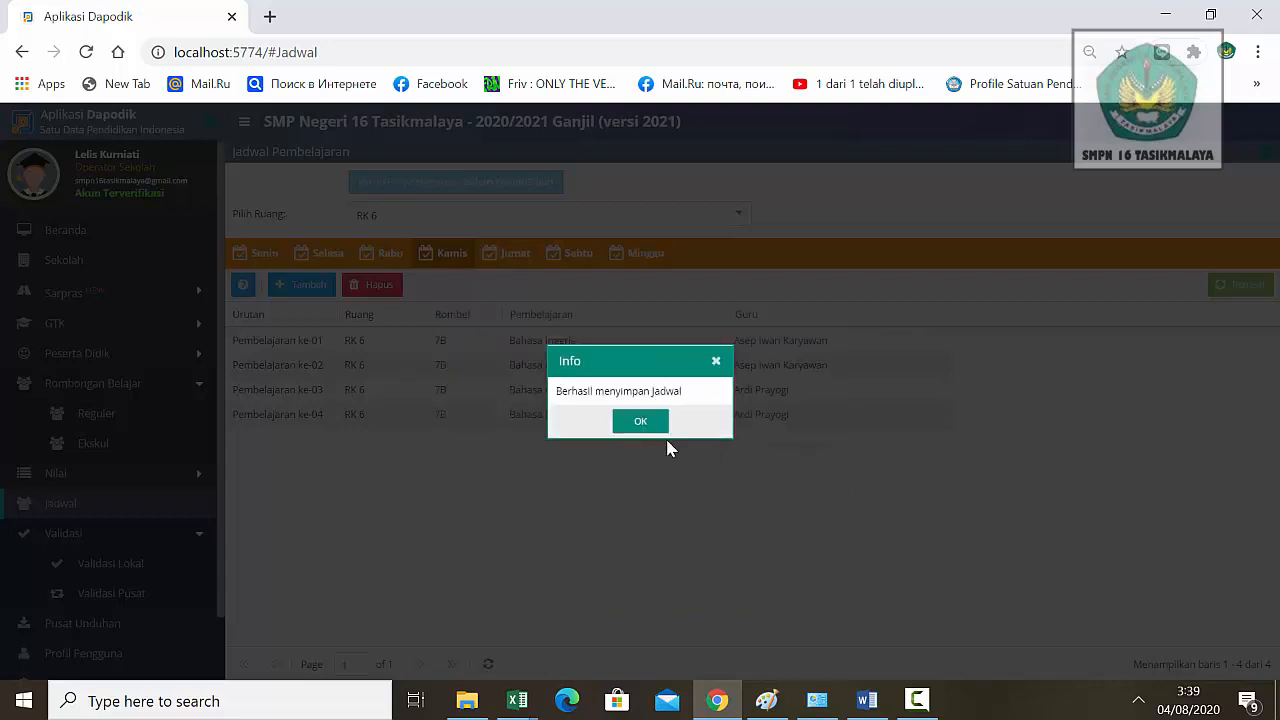
left_click(641, 422)
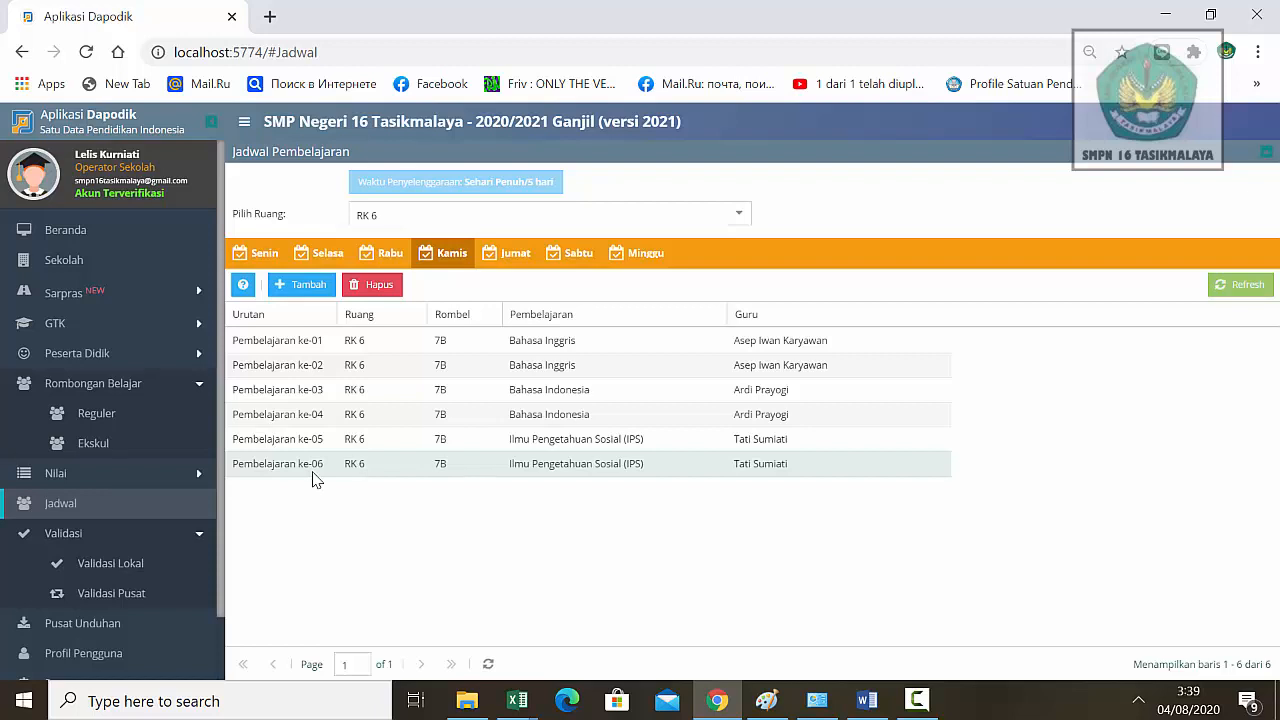
- Add Pendidikan Agama Islam dan Budi Pekerti to the Kamis schedule of RK 6 with 3 hours starting at lesson 7, and save it
left_click(314, 286)
left_click(825, 359)
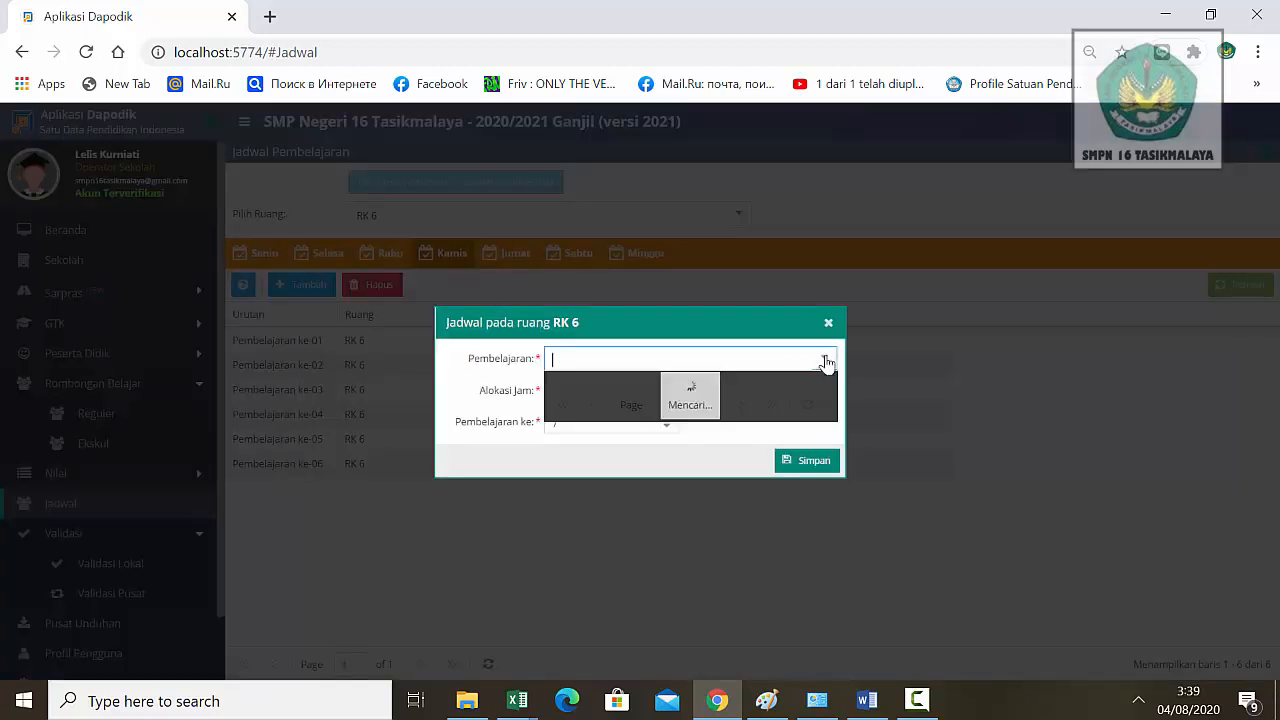
left_click(692, 452)
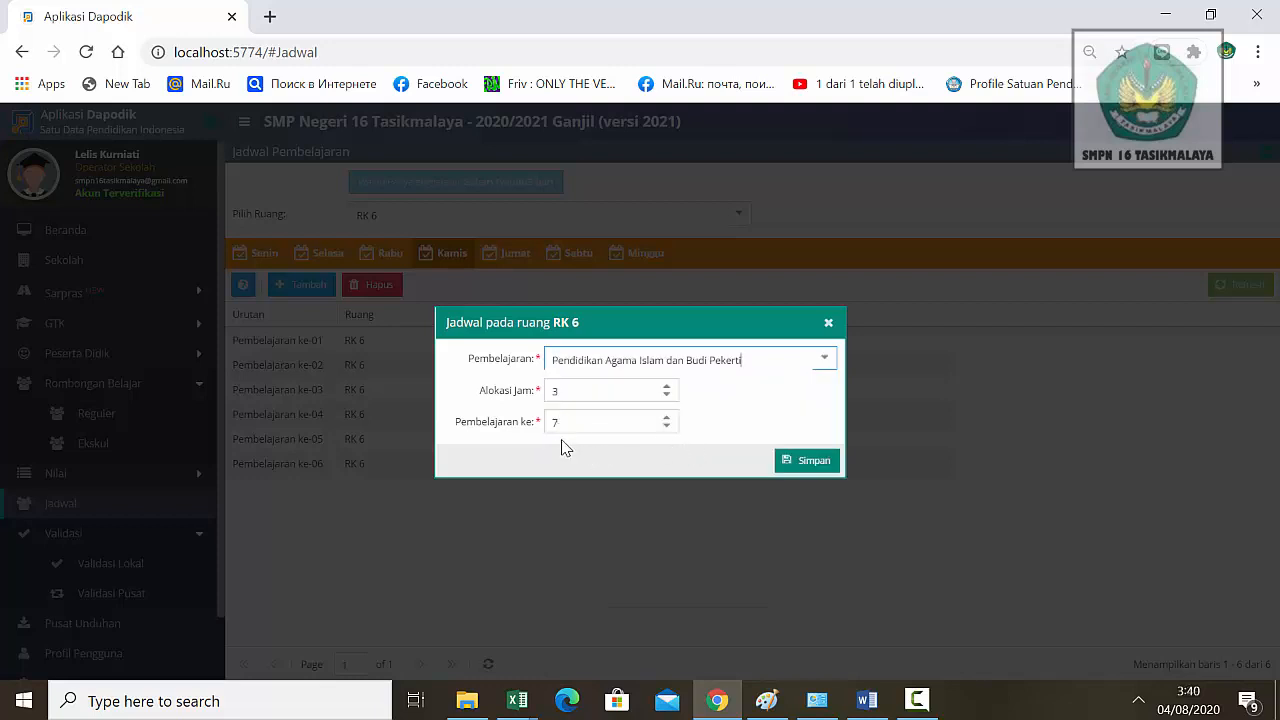
left_click(810, 462)
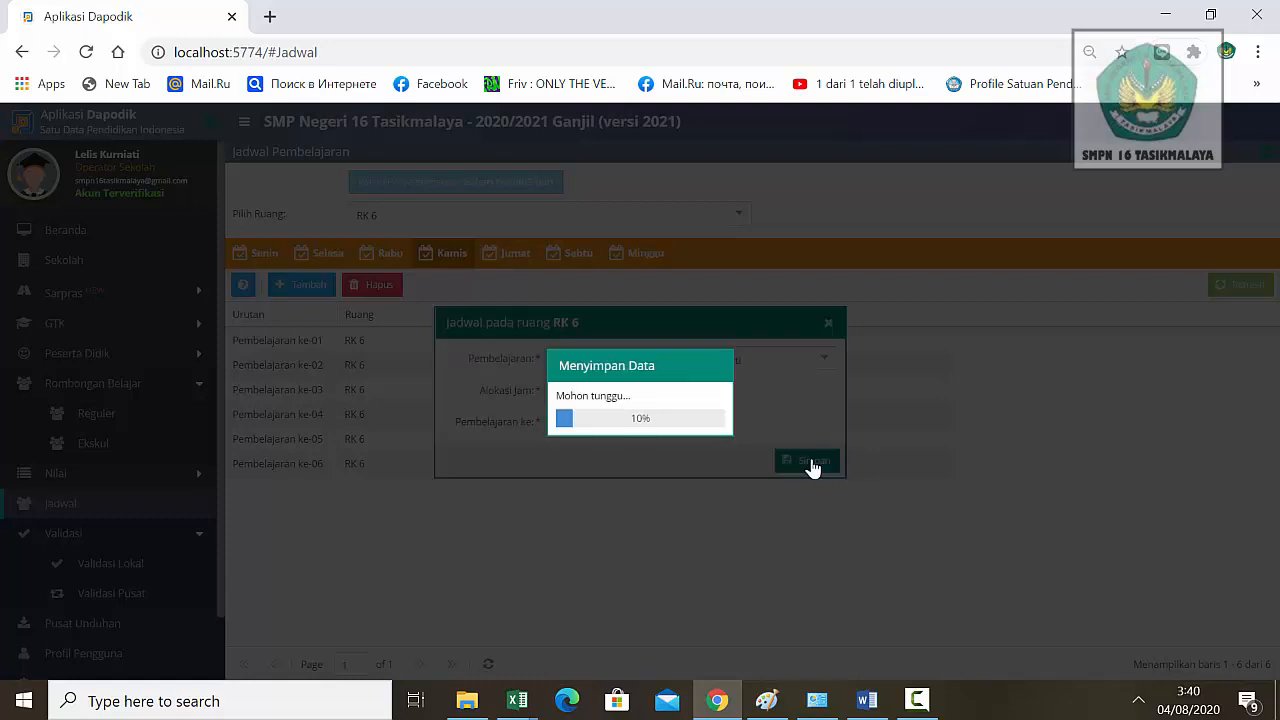
left_click(640, 424)
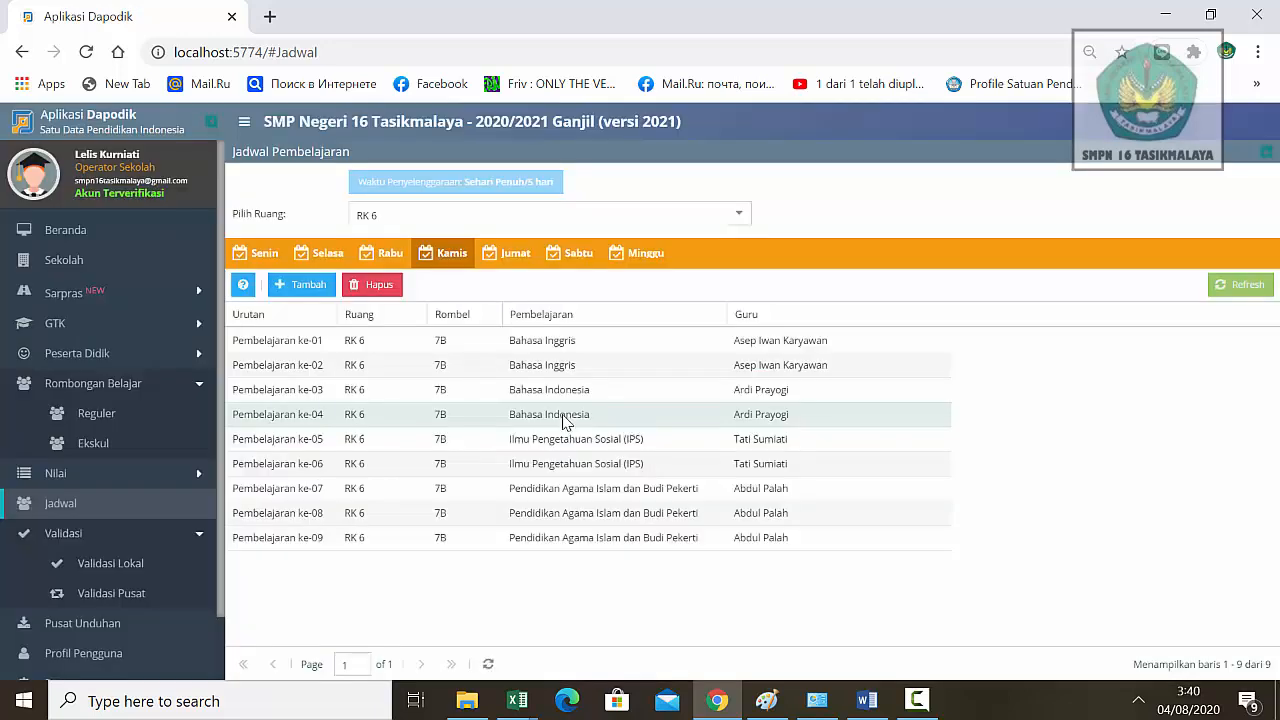
- Add Pendidikan Pancasila dan Kewarganegaraan to the Jumat schedule of RK 6 with 3 hours starting at lesson 1, and save it
left_click(513, 260)
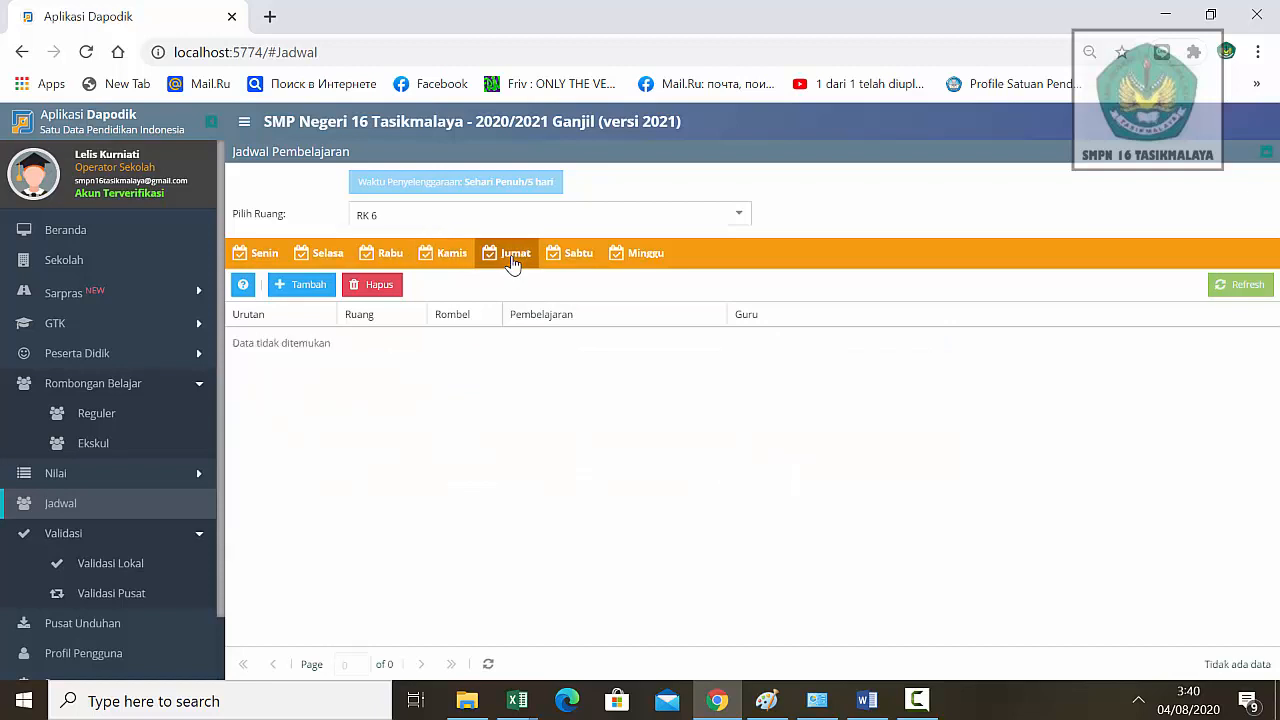
left_click(302, 286)
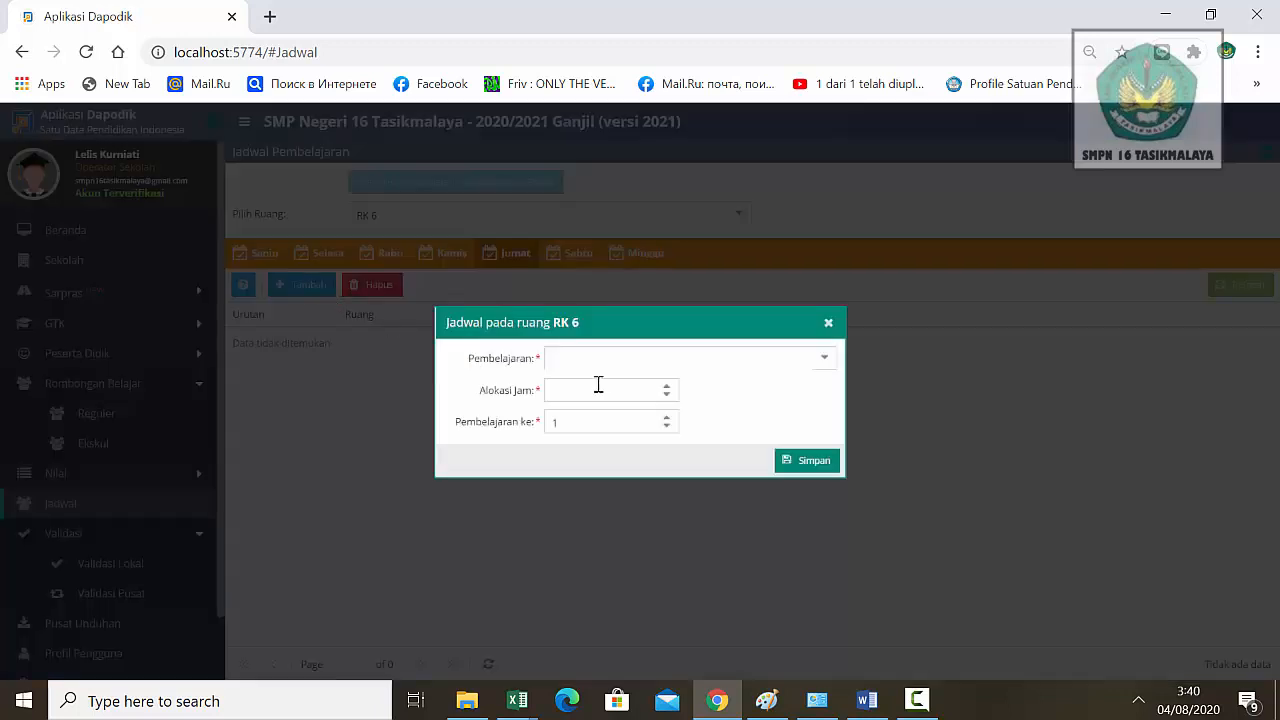
left_click(825, 360)
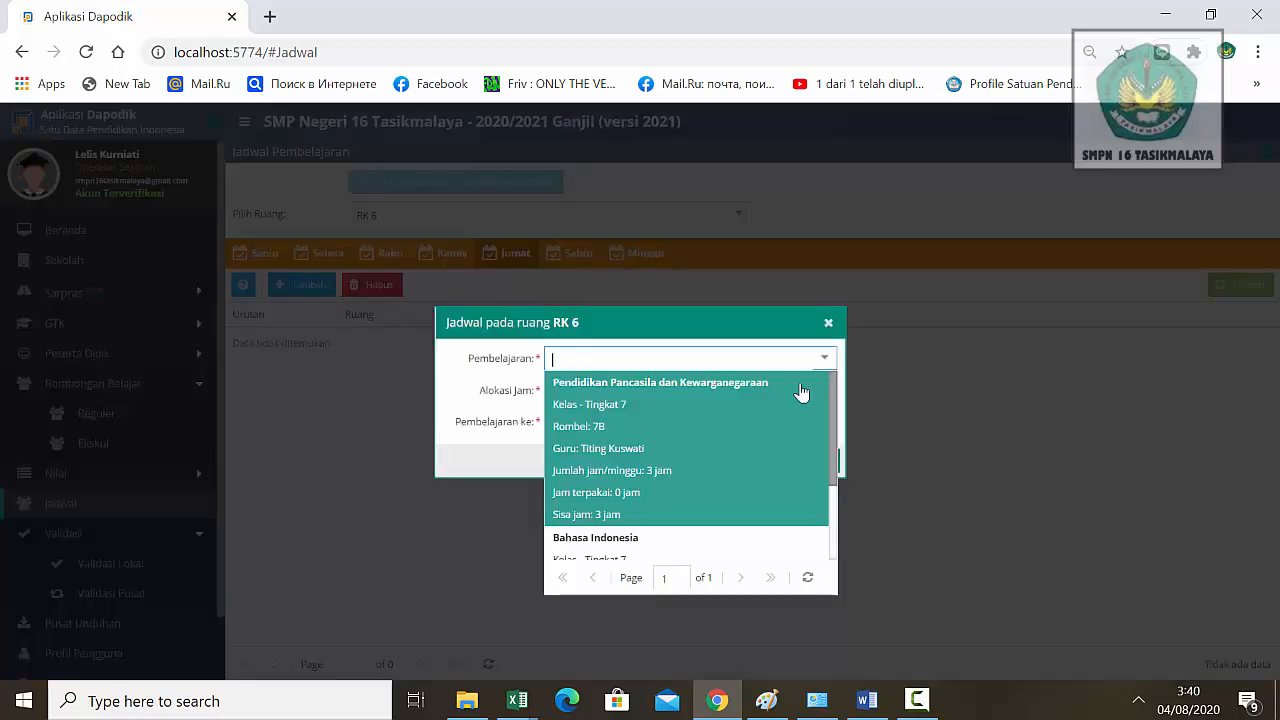
left_click(617, 493)
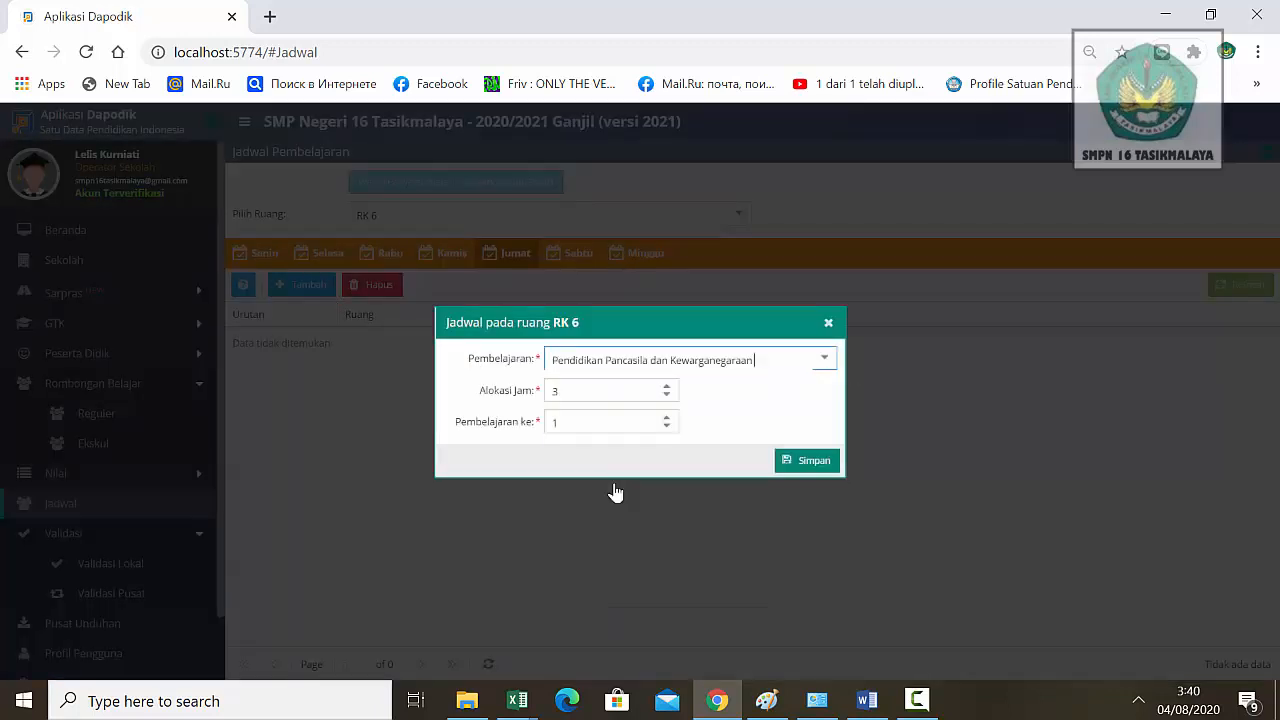
left_click(812, 466)
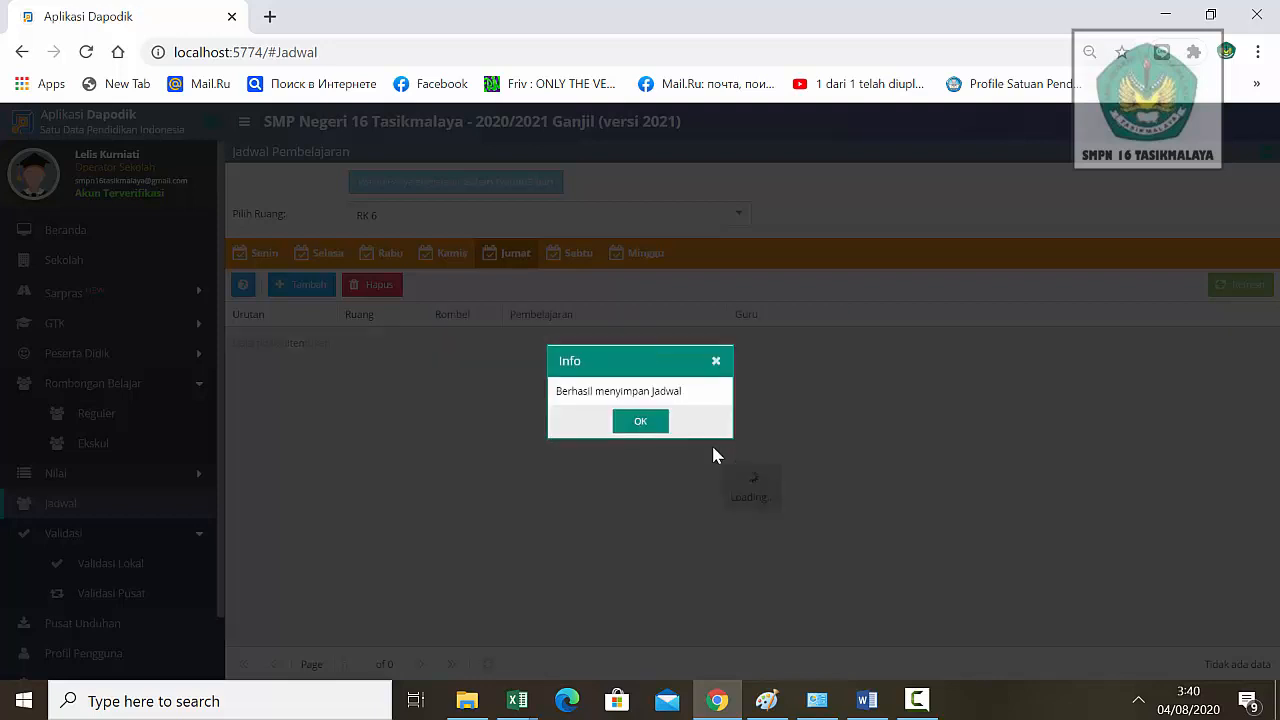
left_click(641, 422)
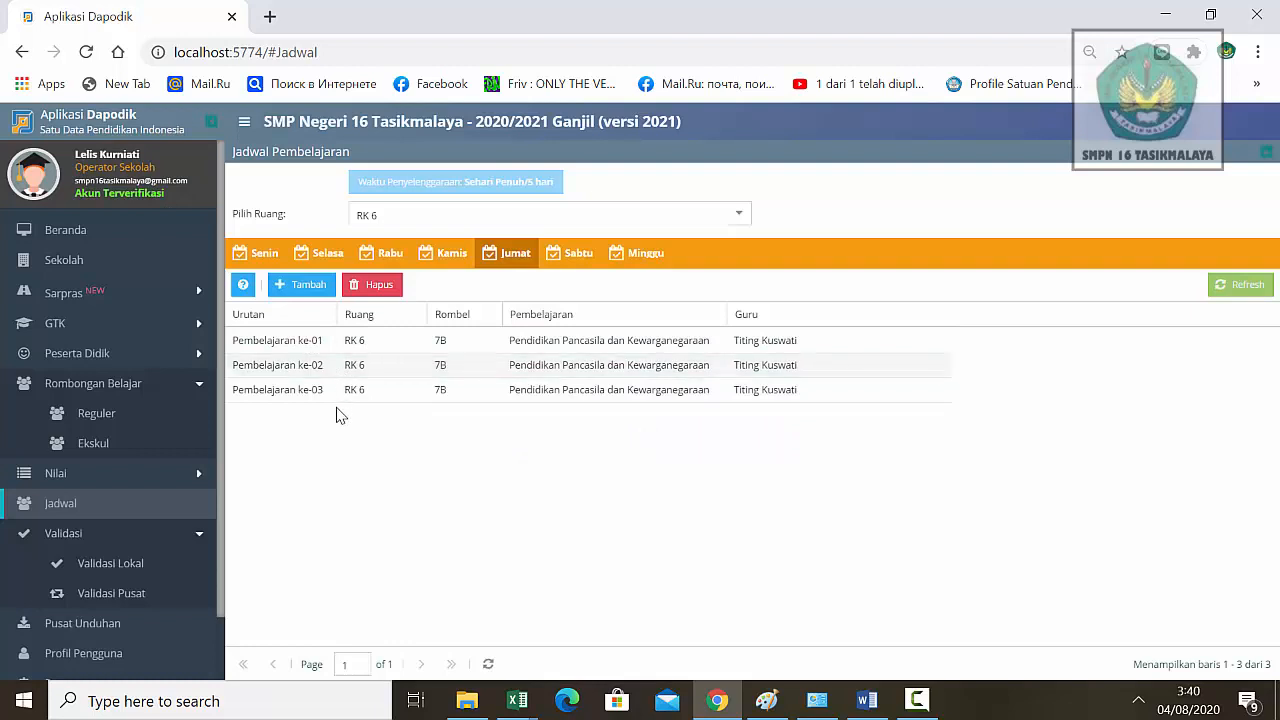
- Add Bahasa Indonesia to the Jumat schedule of RK 6 with 2 hours starting at lesson 4, and save it
left_click(312, 286)
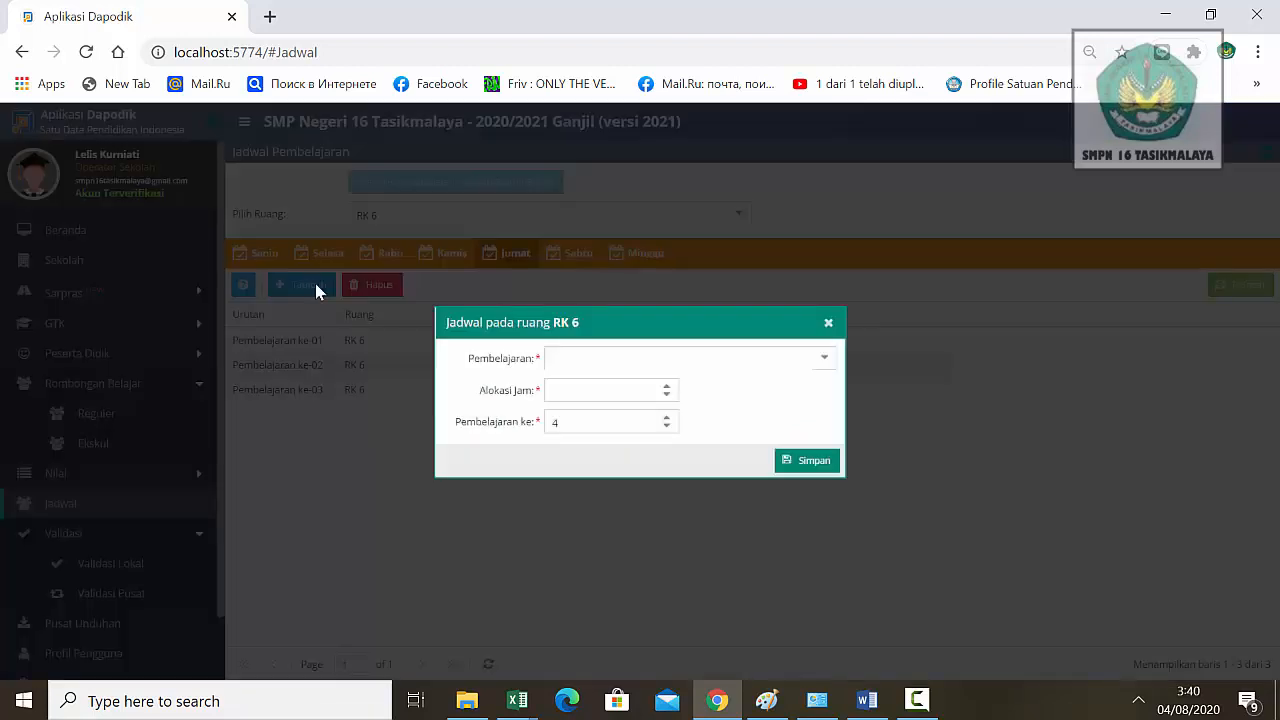
left_click(826, 358)
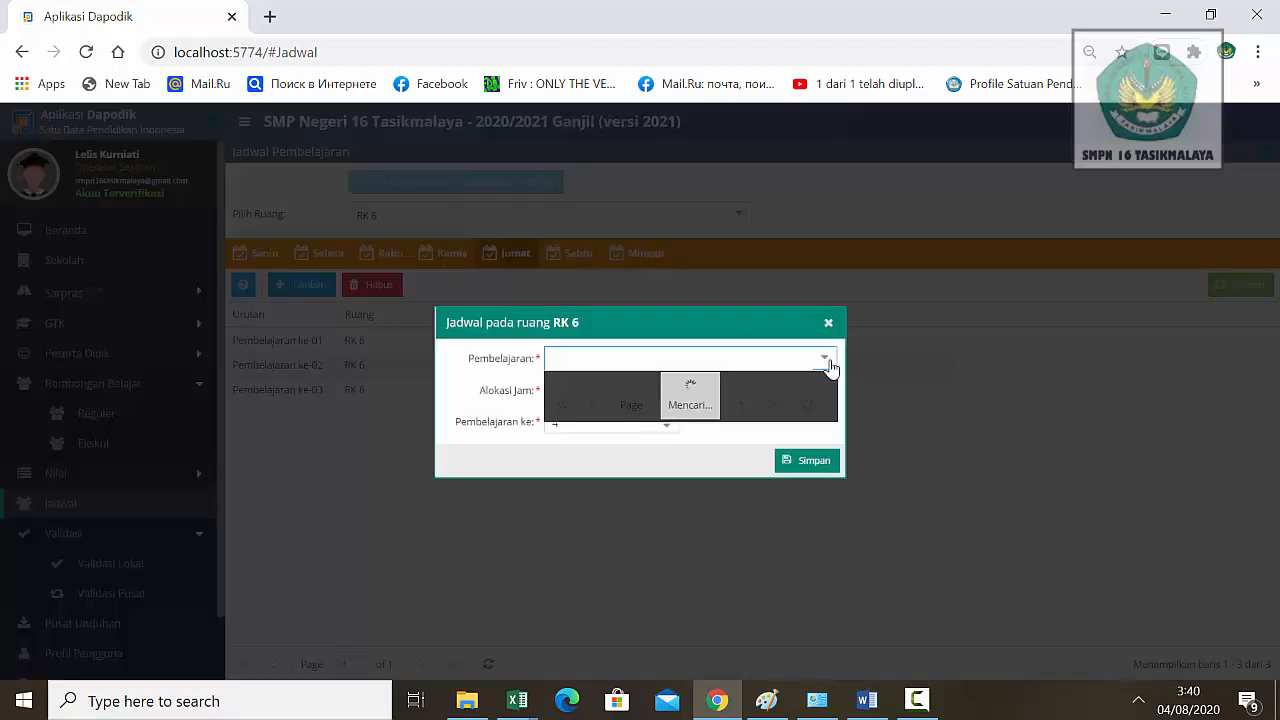
left_click(681, 441)
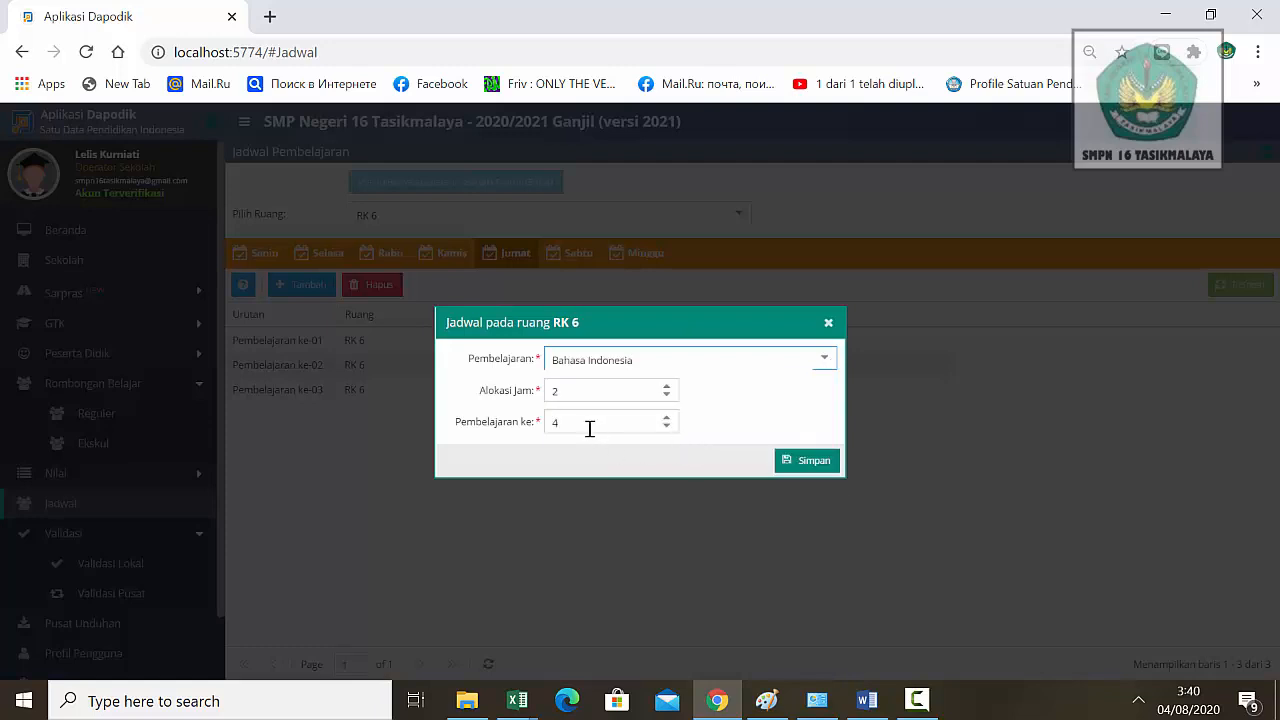
left_click(822, 467)
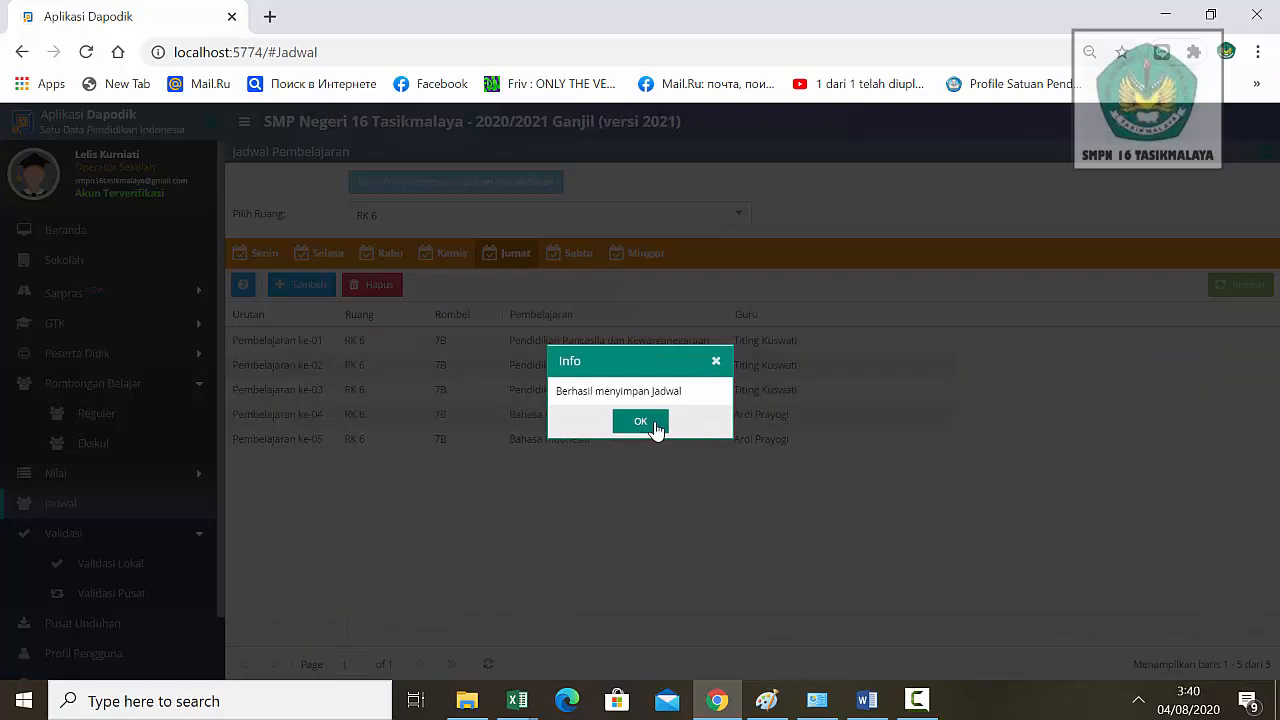
left_click(652, 429)
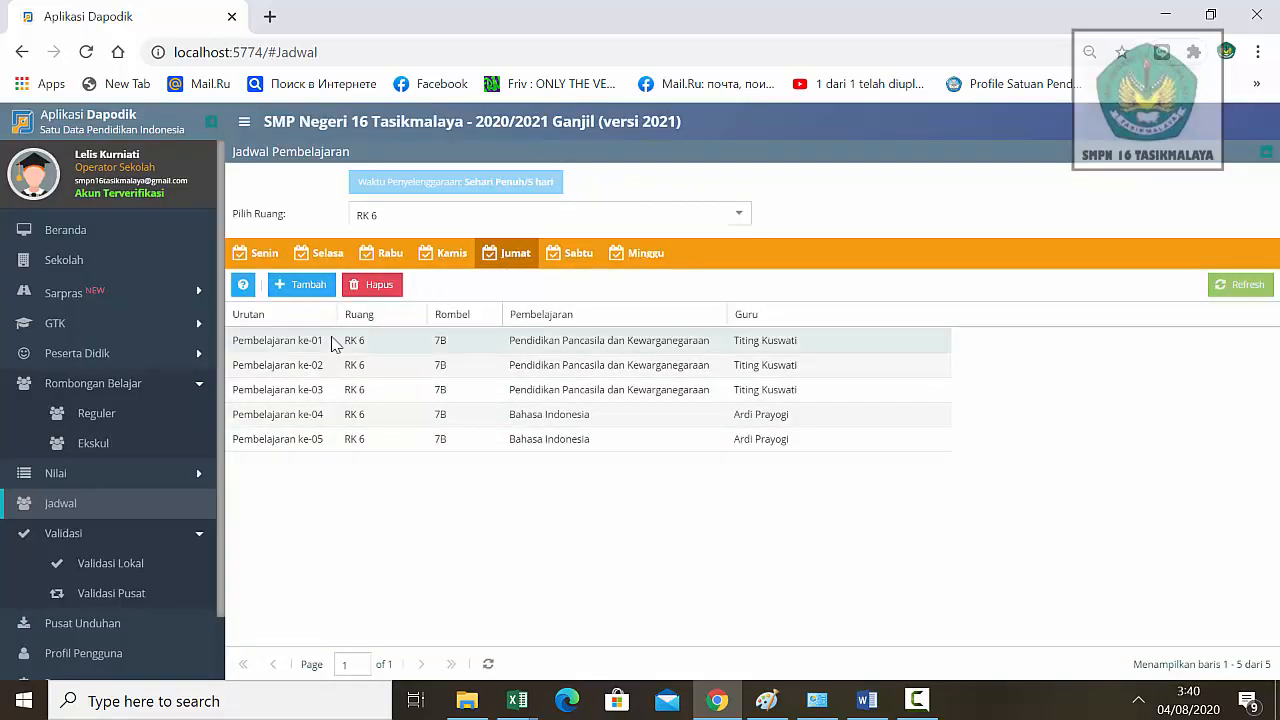
left_click(313, 287)
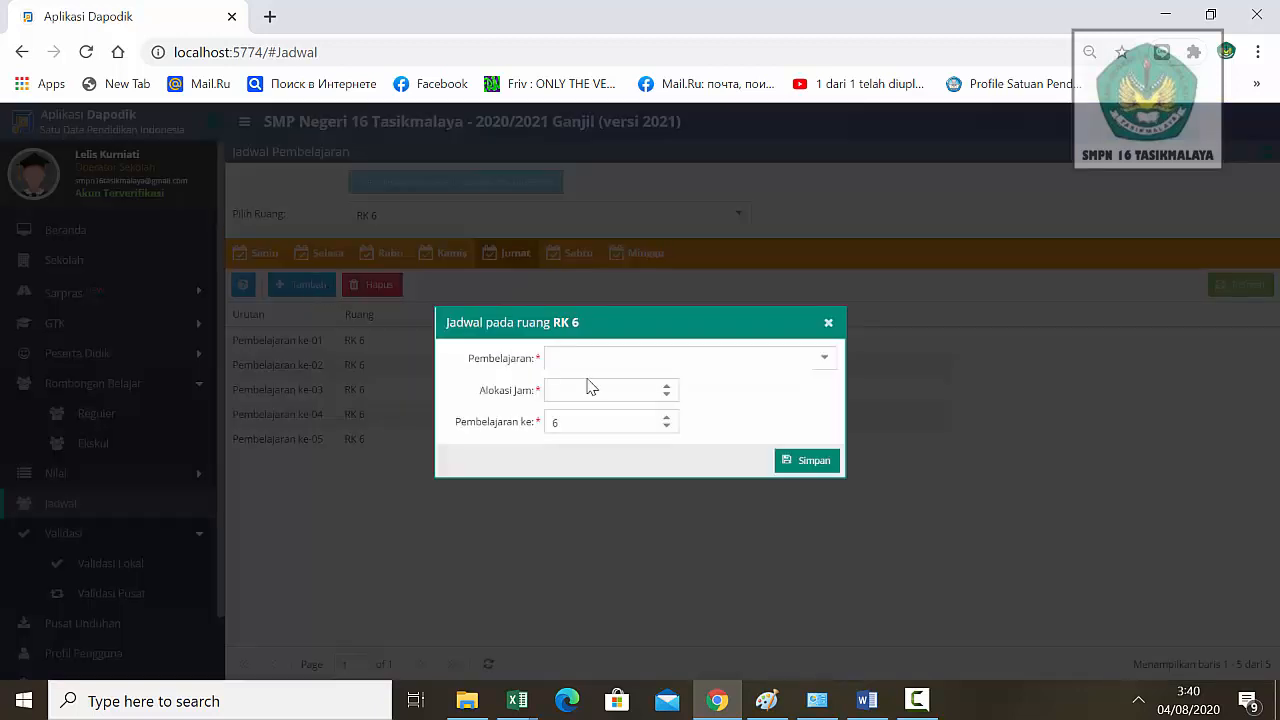
left_click(828, 324)
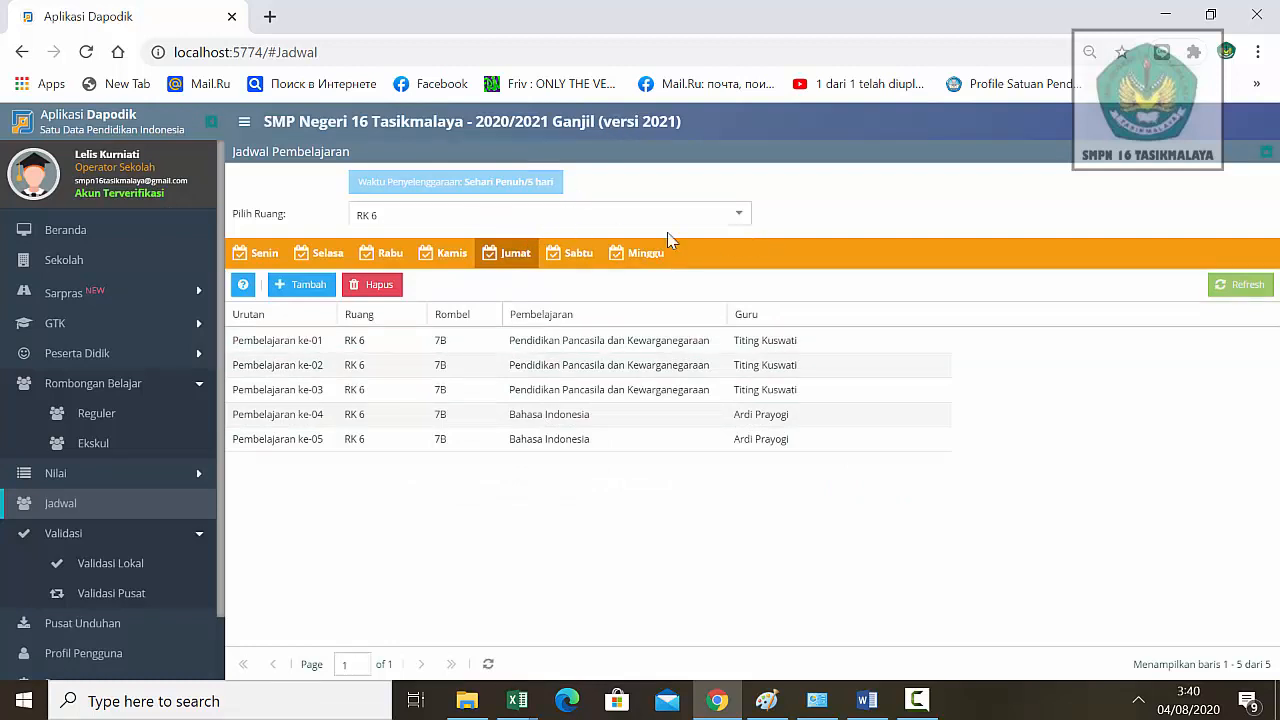
- Switch the schedule to room RK 5 and check which class and subjects are offered for a new Jumat entry, without adding one
left_click(739, 215)
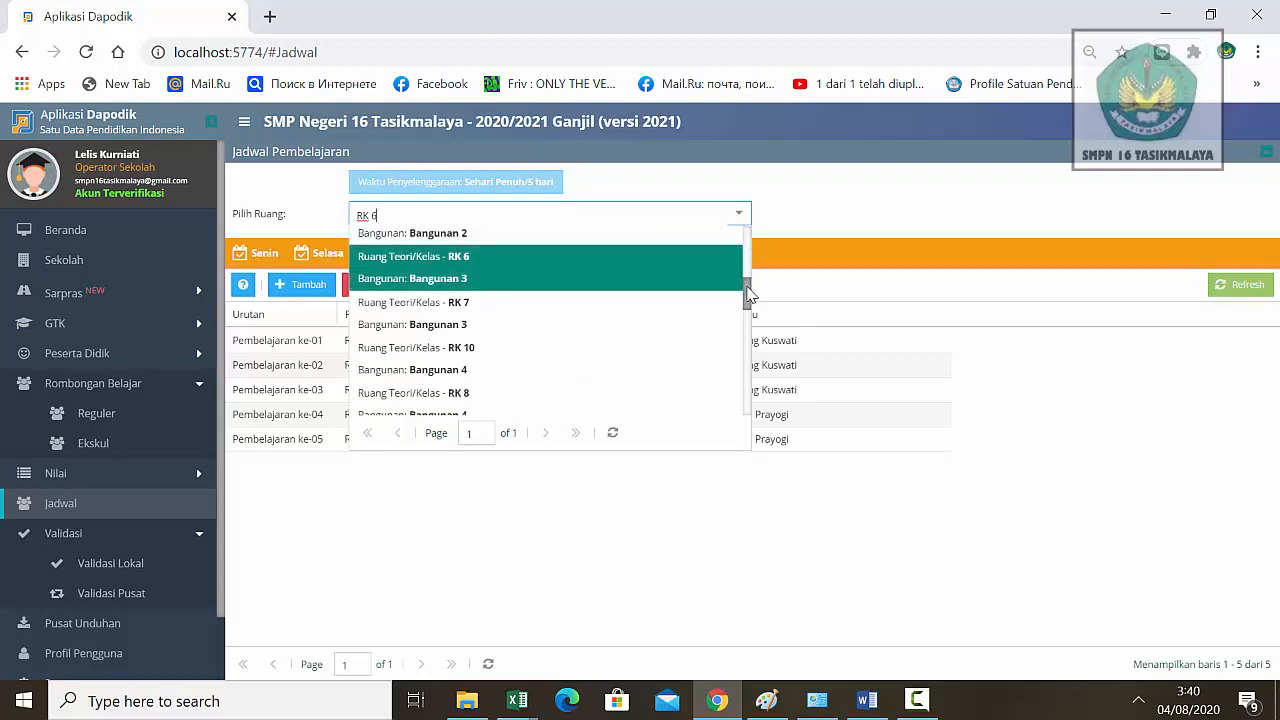
left_click_drag(748, 293, 743, 277)
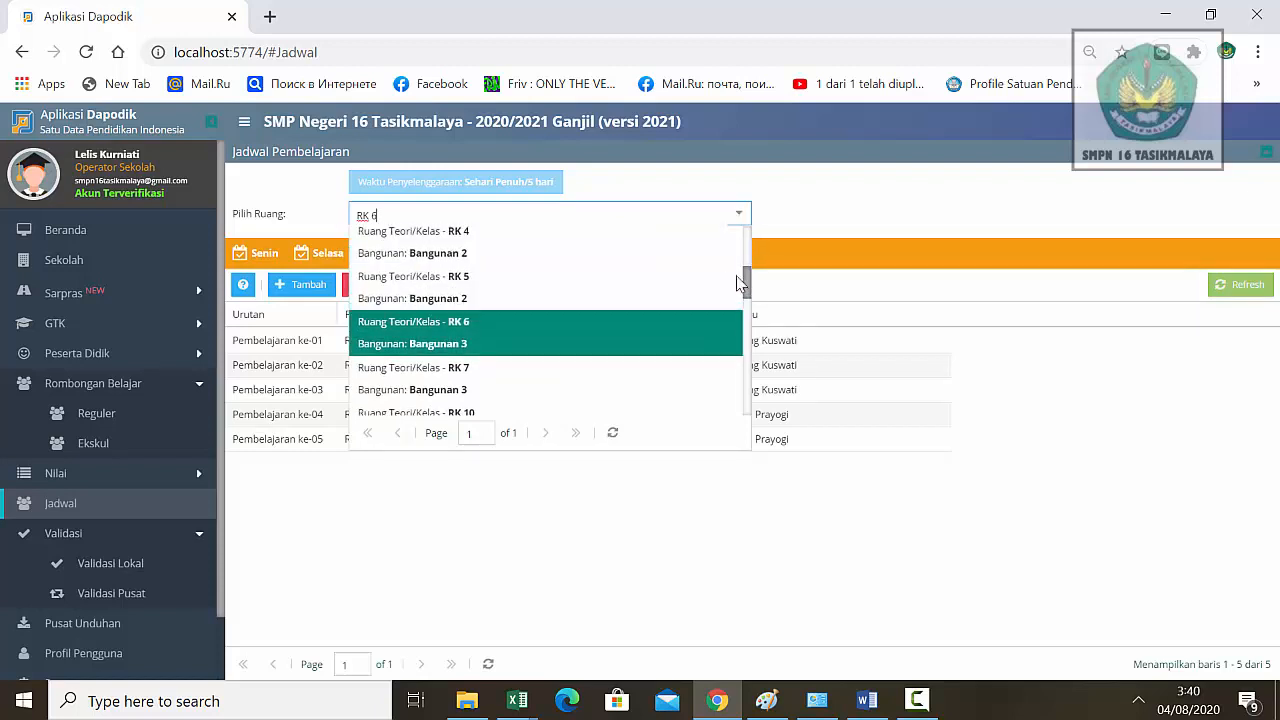
left_click(524, 285)
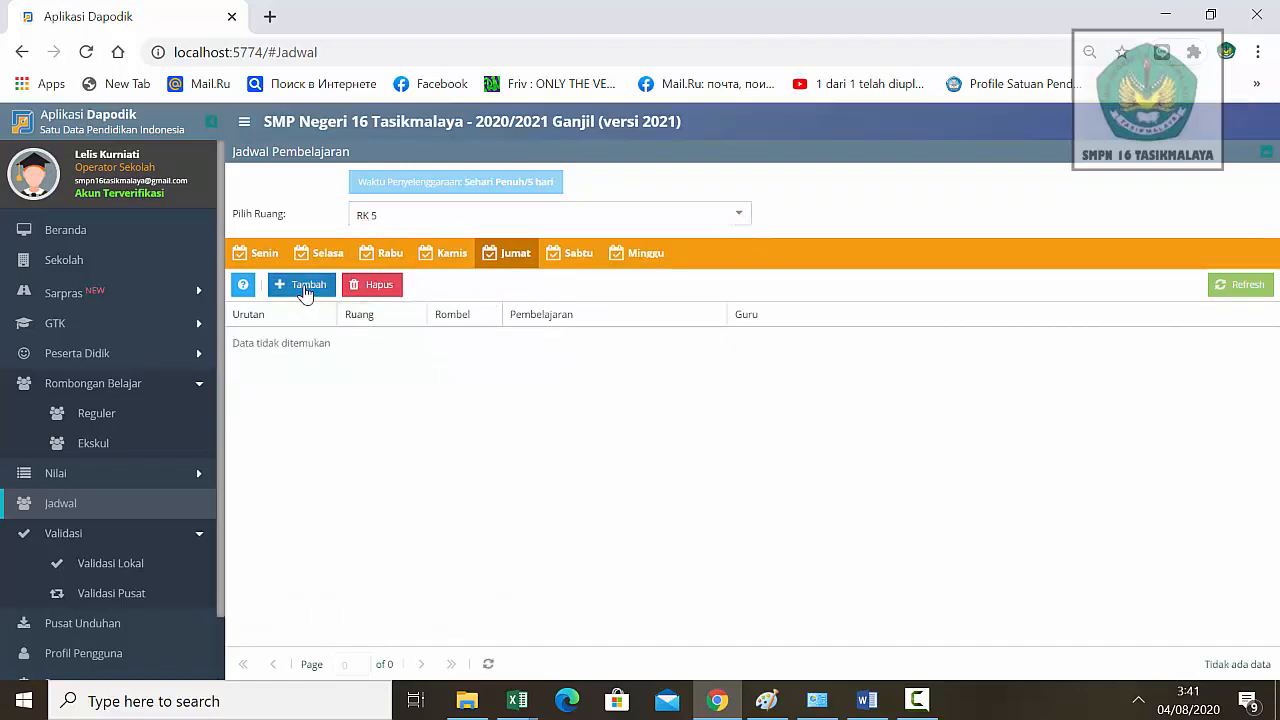
left_click(306, 290)
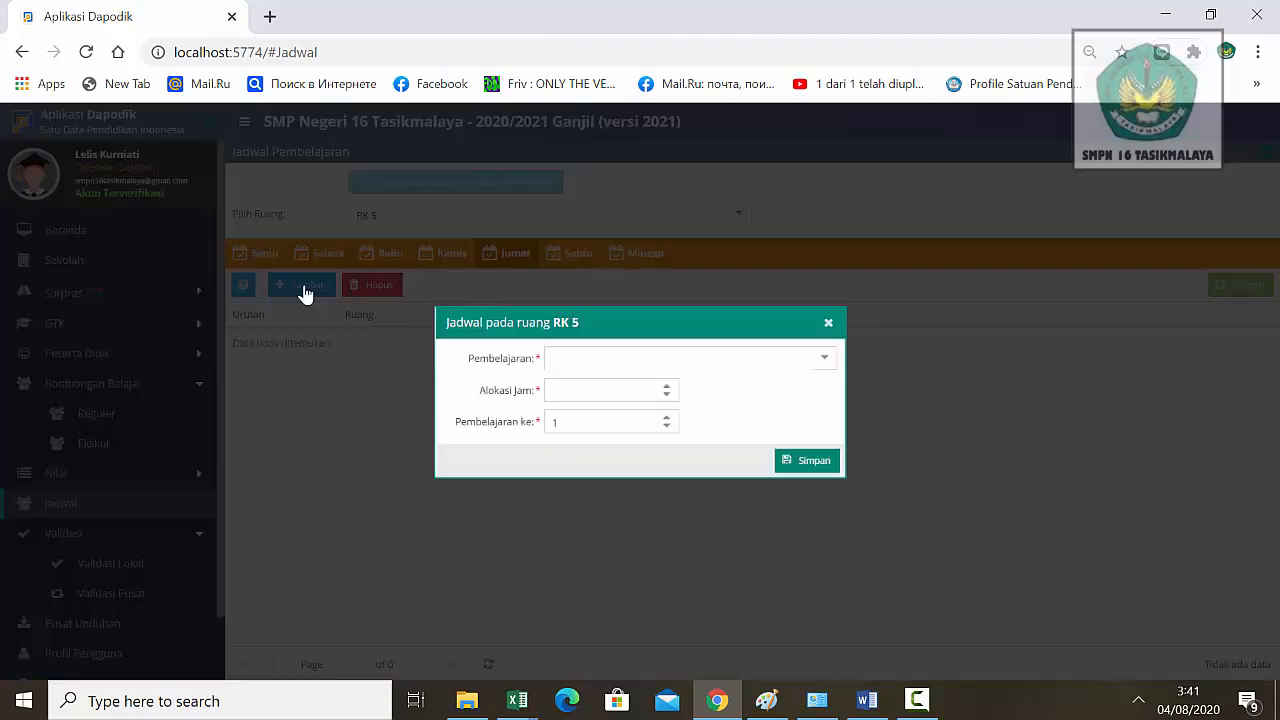
left_click(825, 363)
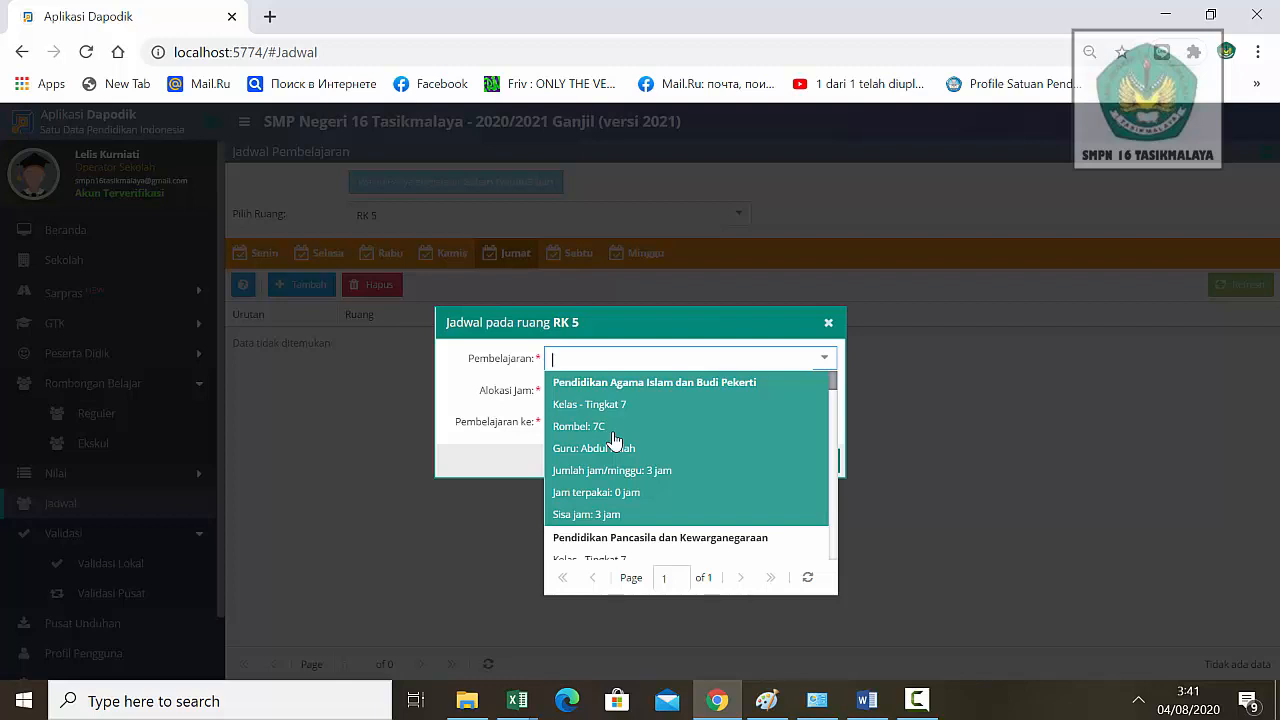
left_click(908, 379)
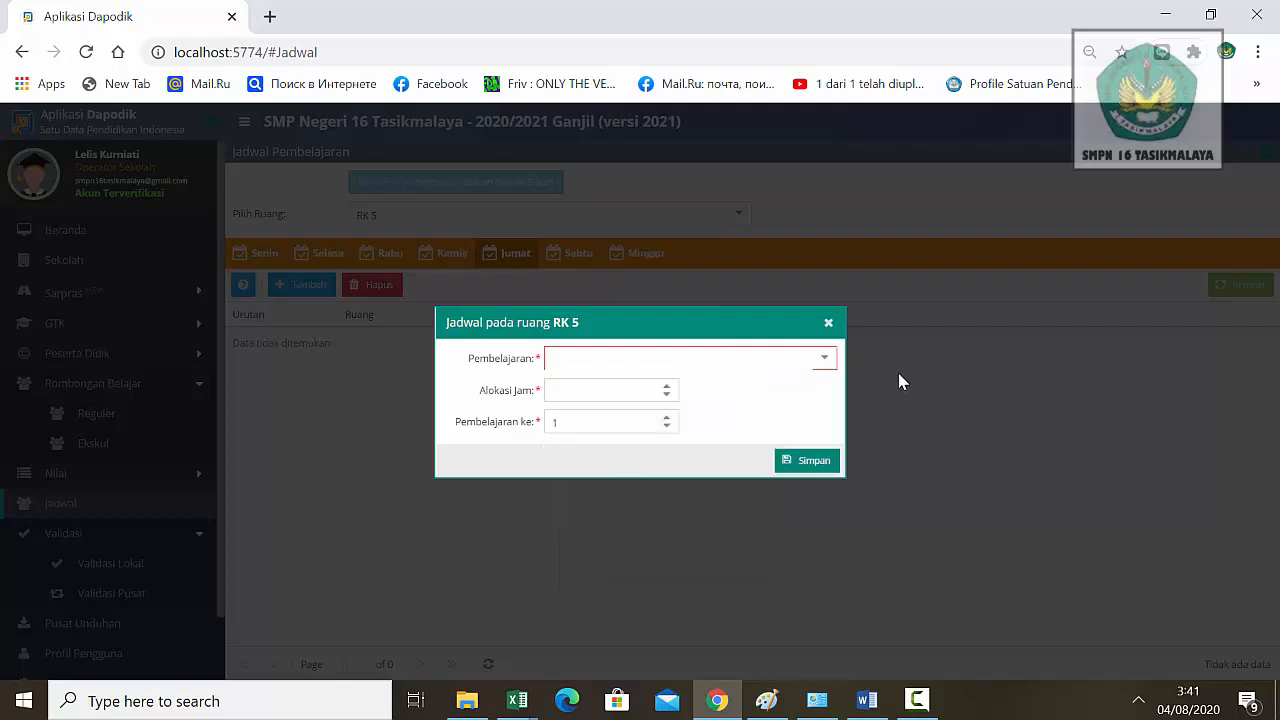
left_click(828, 323)
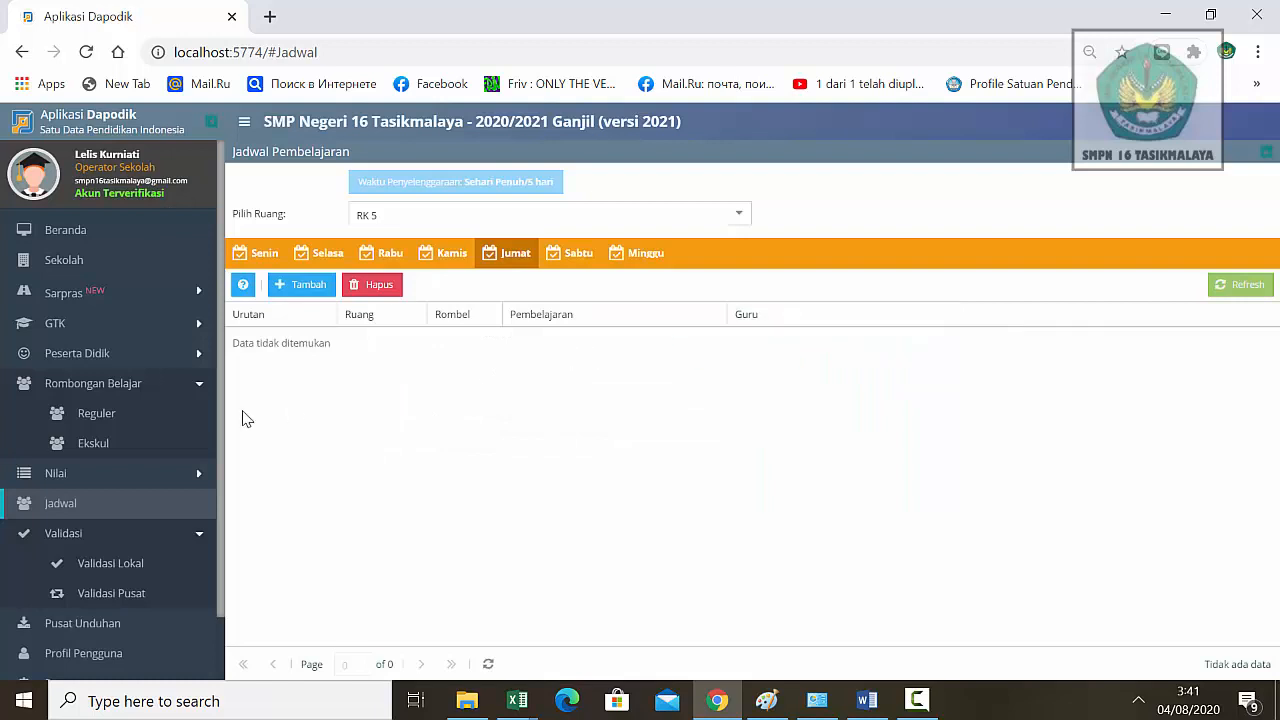
- Open the local validation and refresh the Rombongan Belajar & Jadwal warnings
left_click(140, 563)
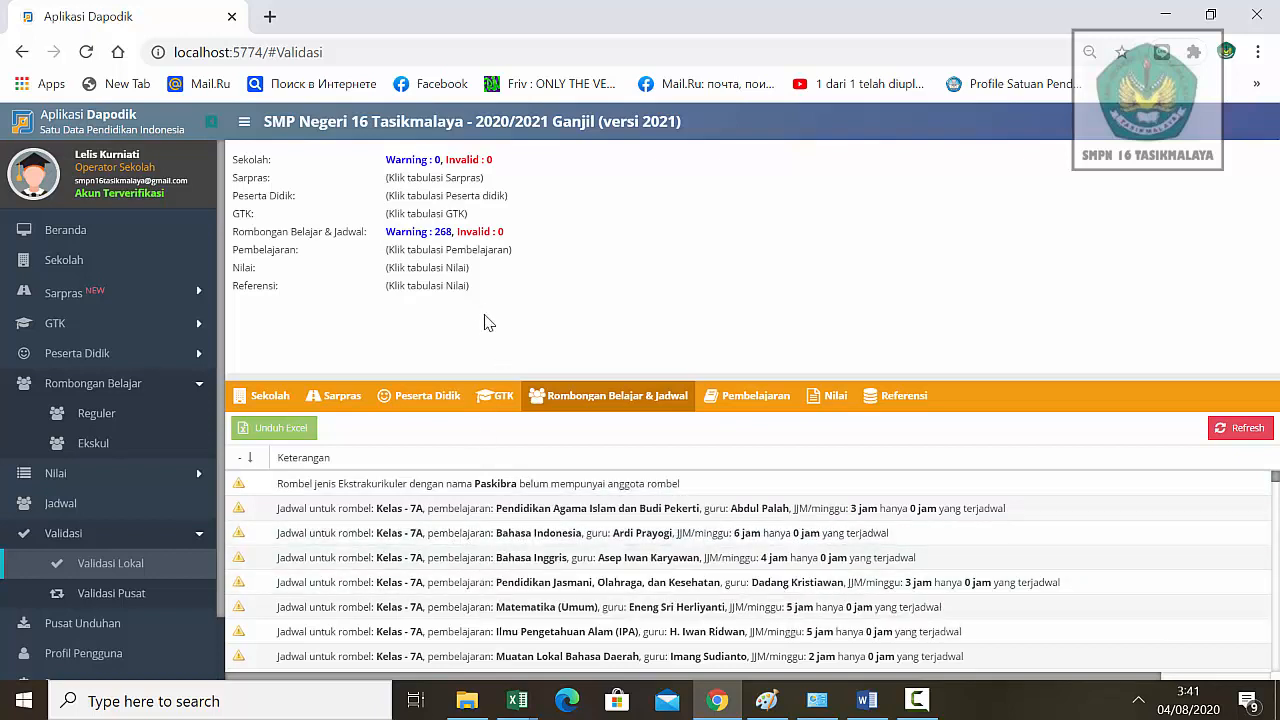
left_click(1248, 437)
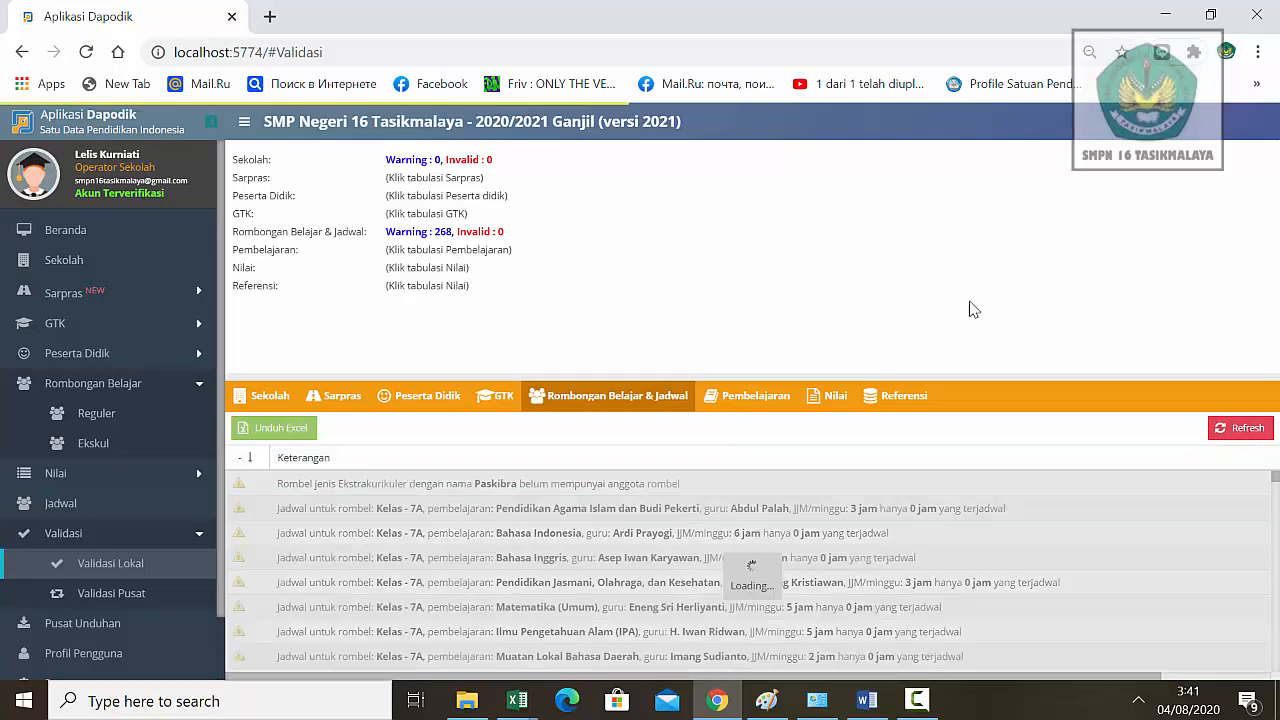